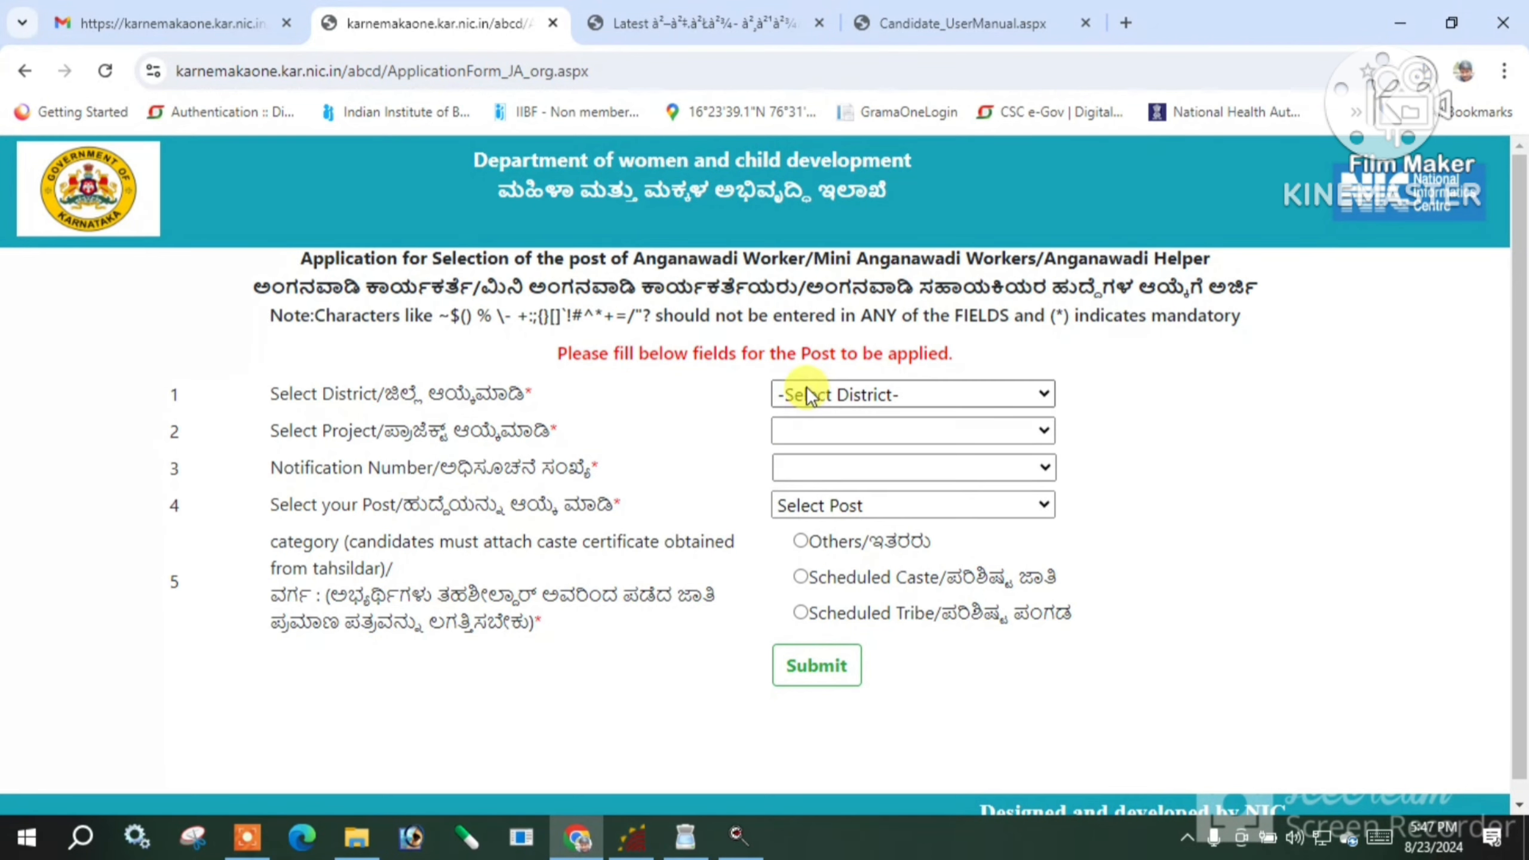
Choose Yadgir as the district and SURPUR as the project
click(811, 396)
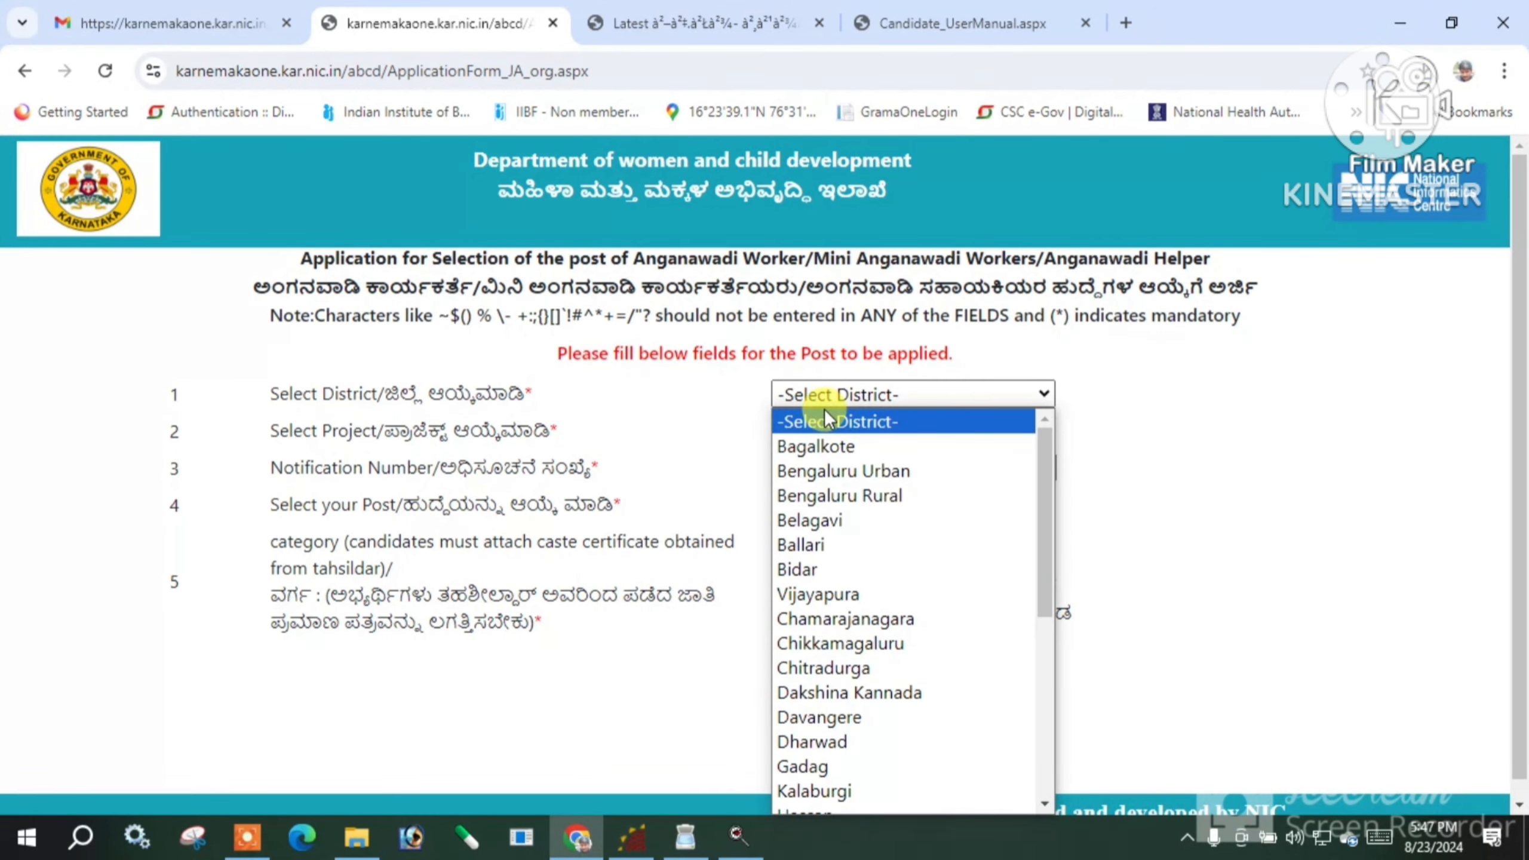
key(y)
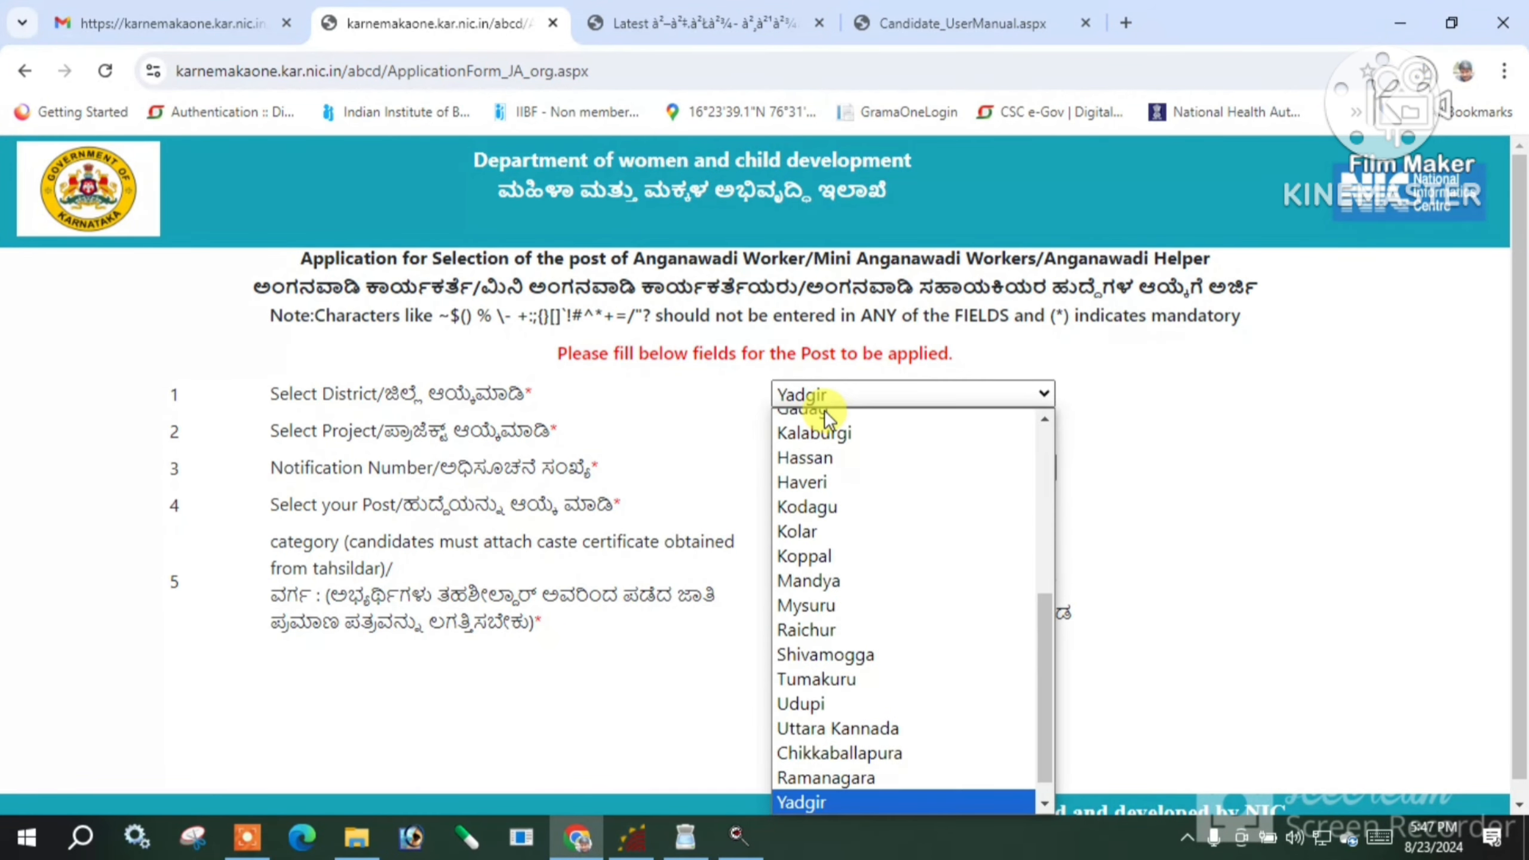
key(Return)
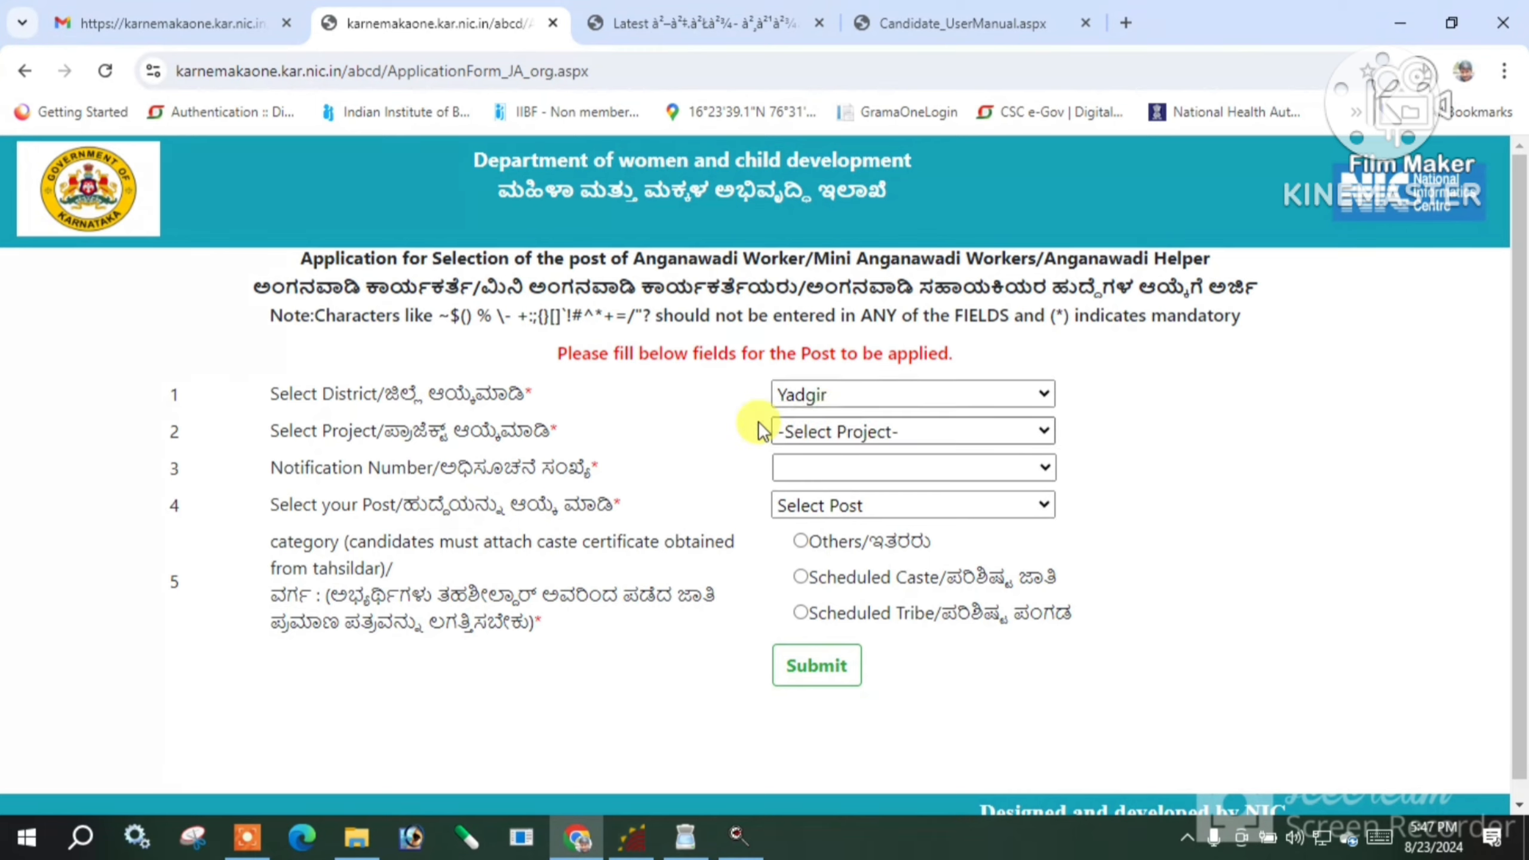
click(831, 433)
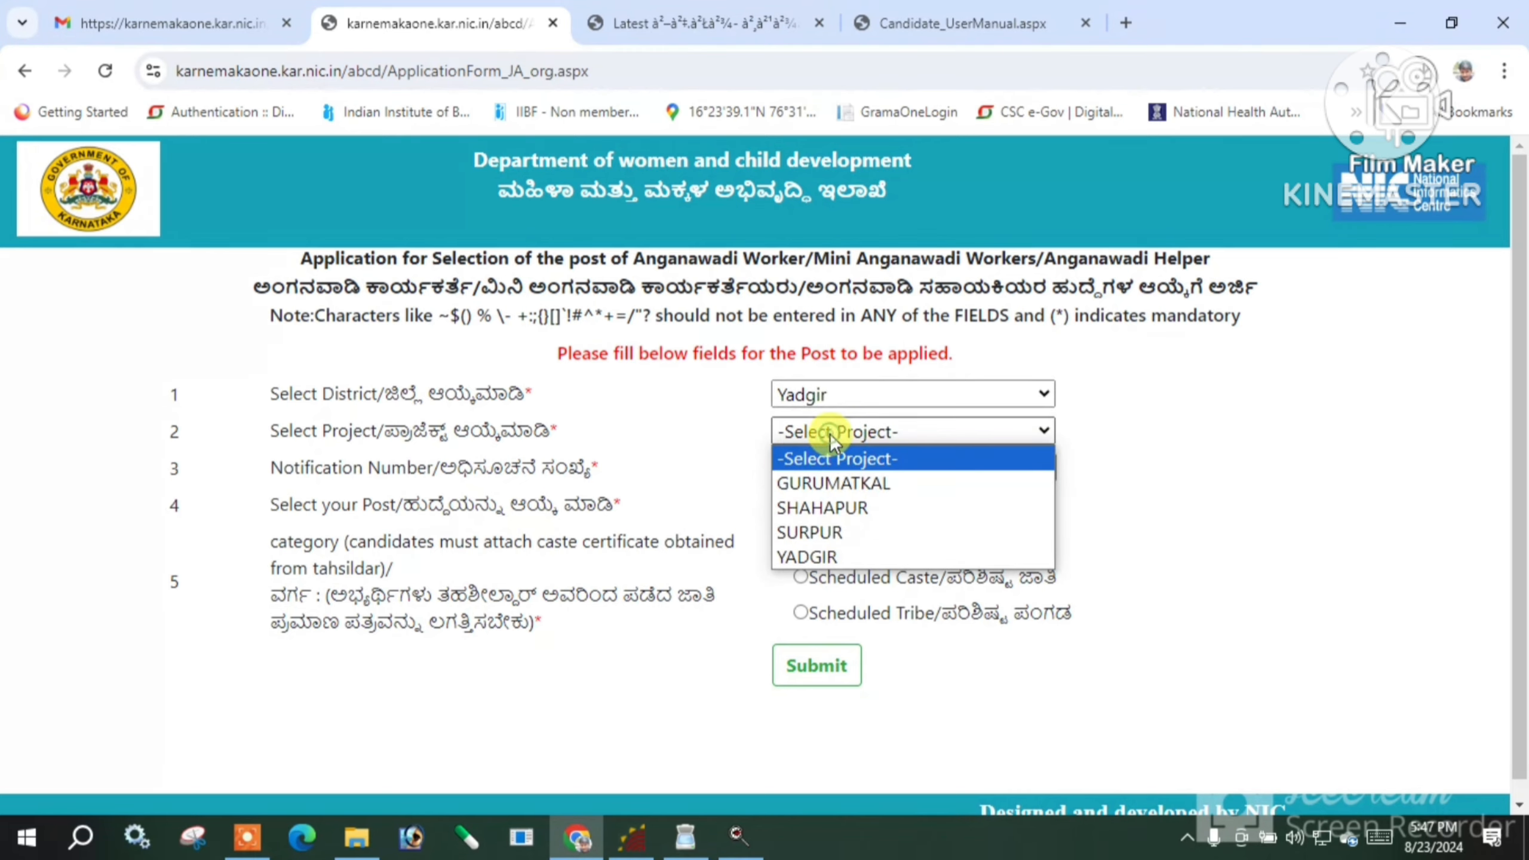
click(829, 530)
Set the notification number to DDY/WCD/AWW/SR/24-25 after briefly switching to the AWH one
click(836, 470)
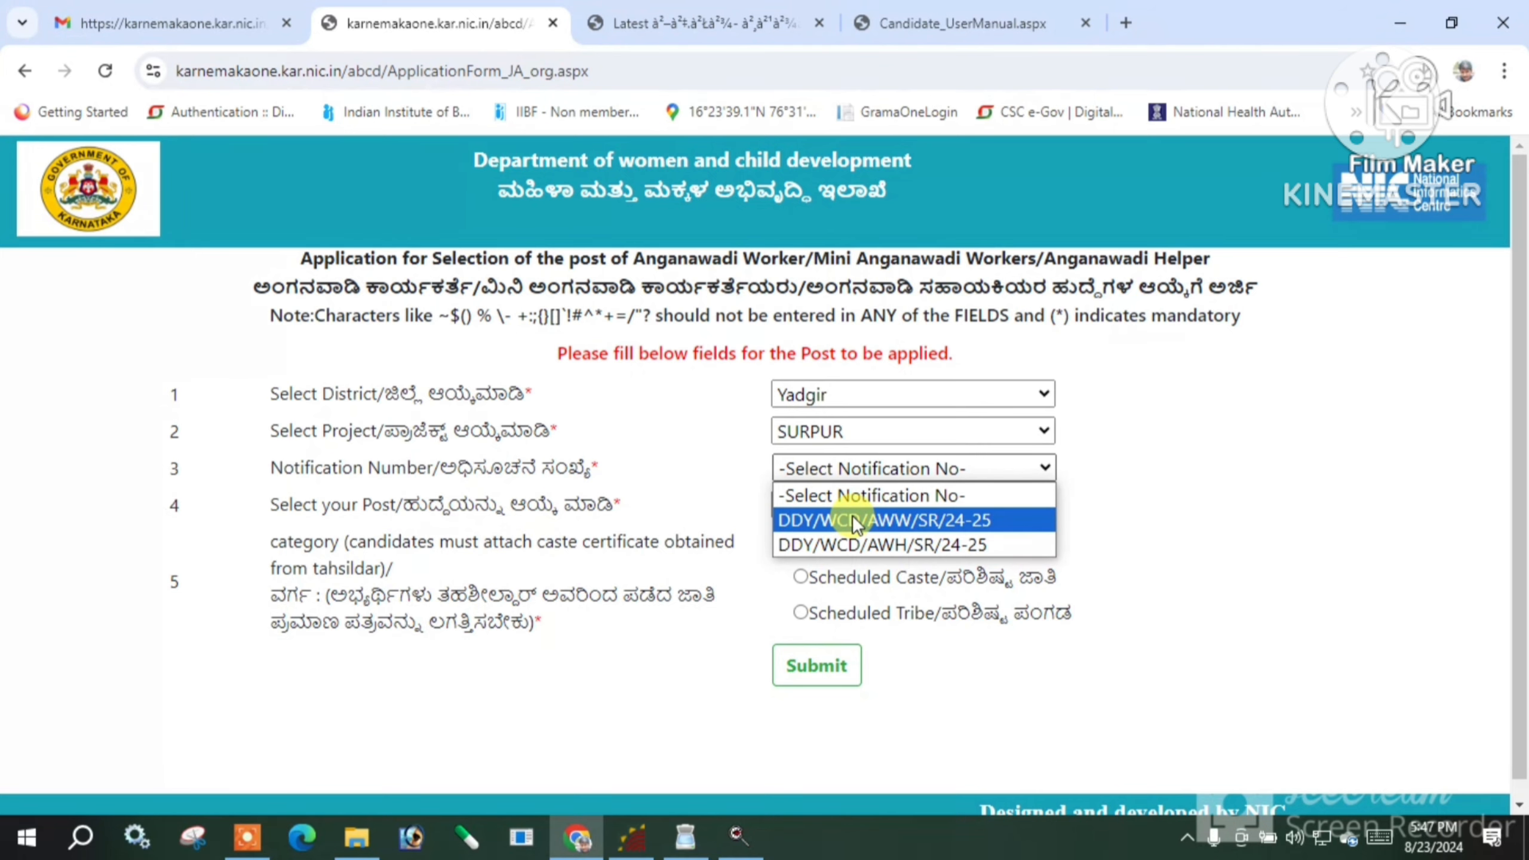
click(853, 519)
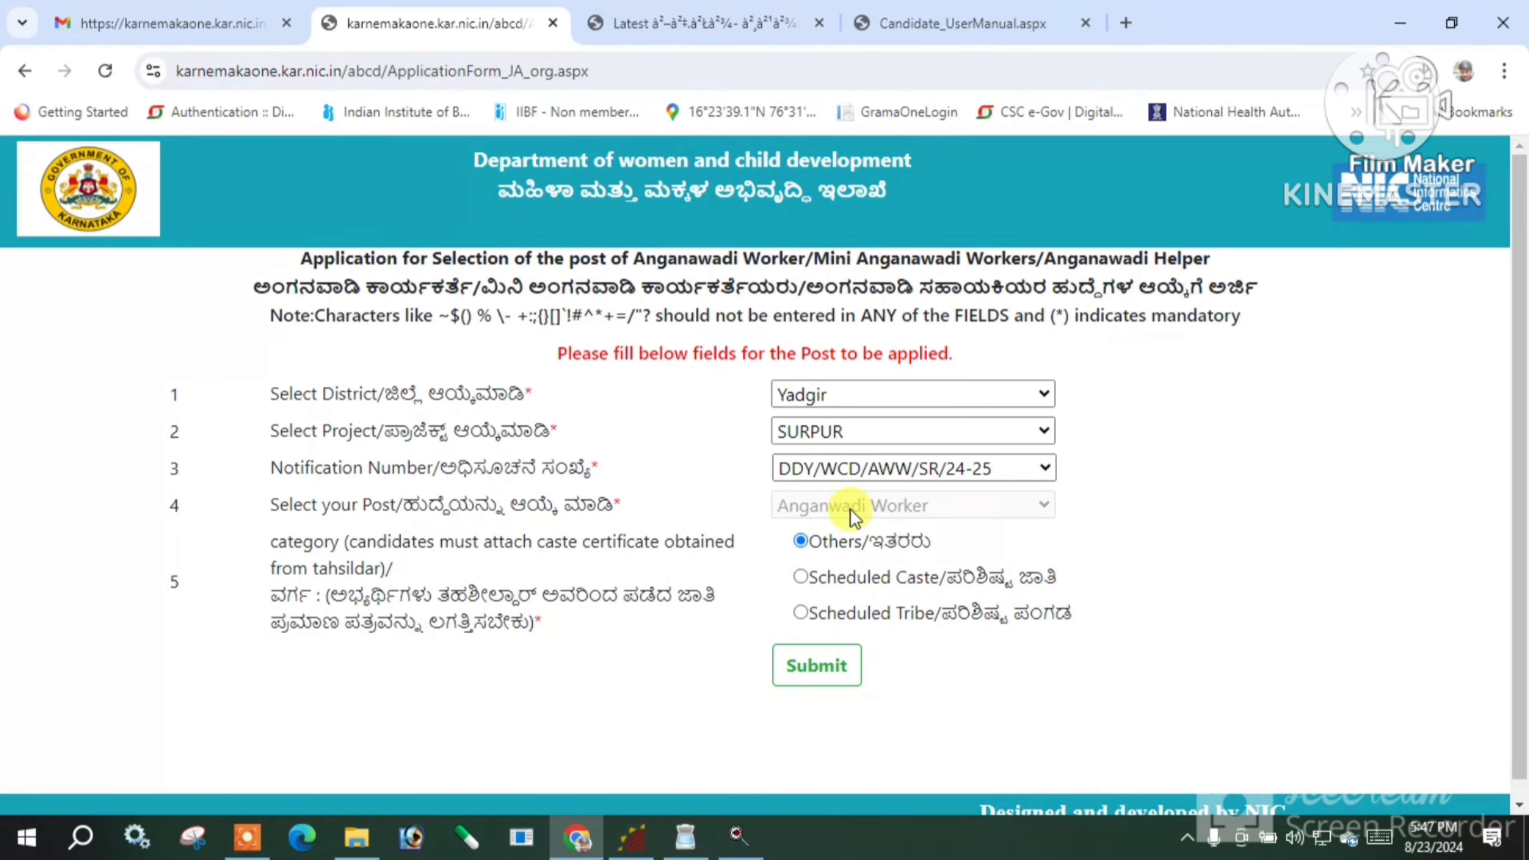
click(892, 472)
click(862, 543)
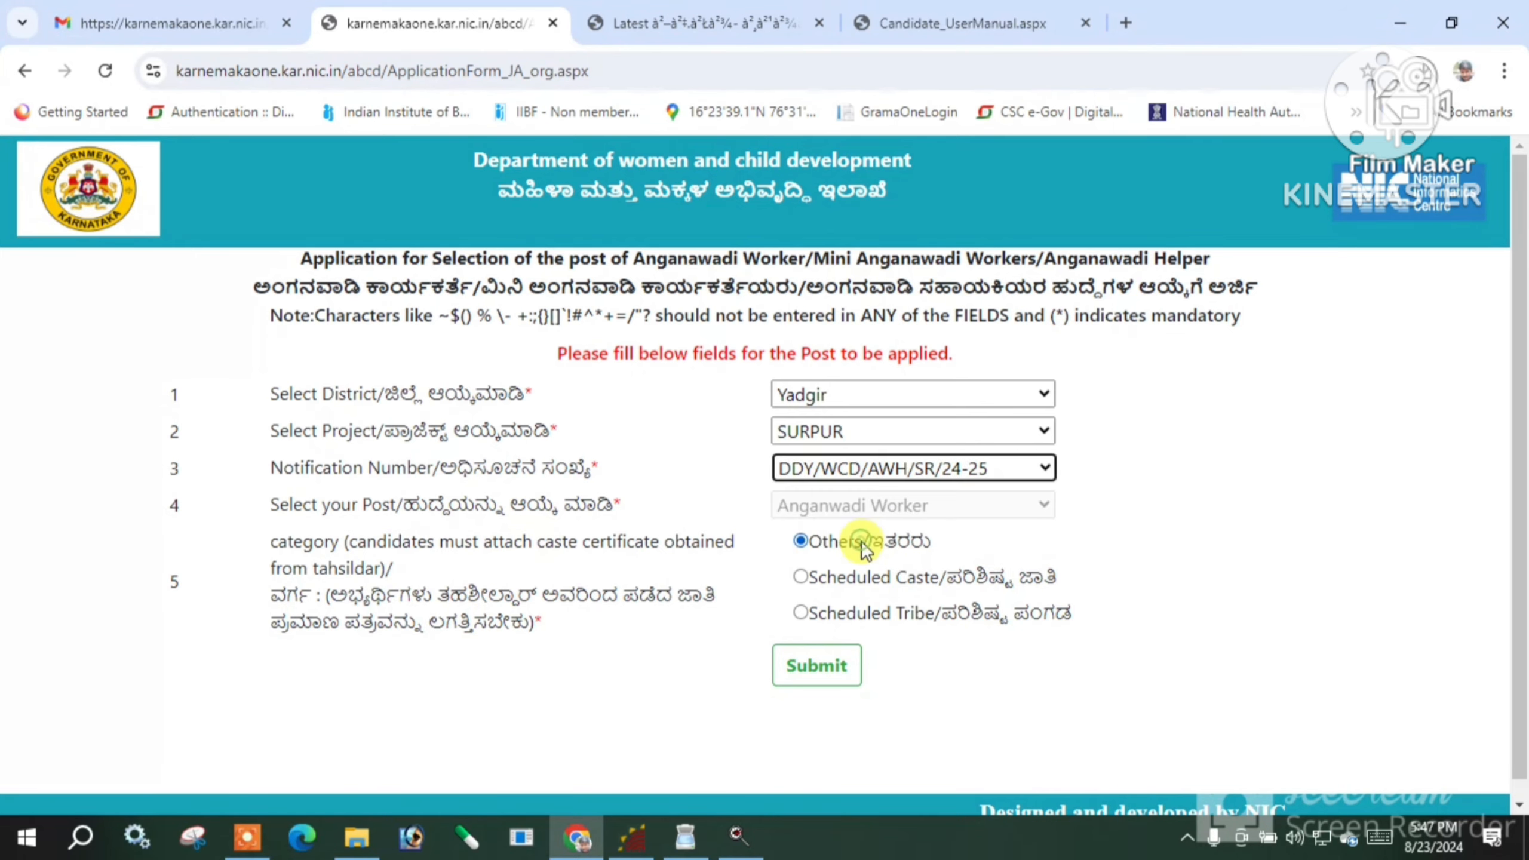
click(865, 468)
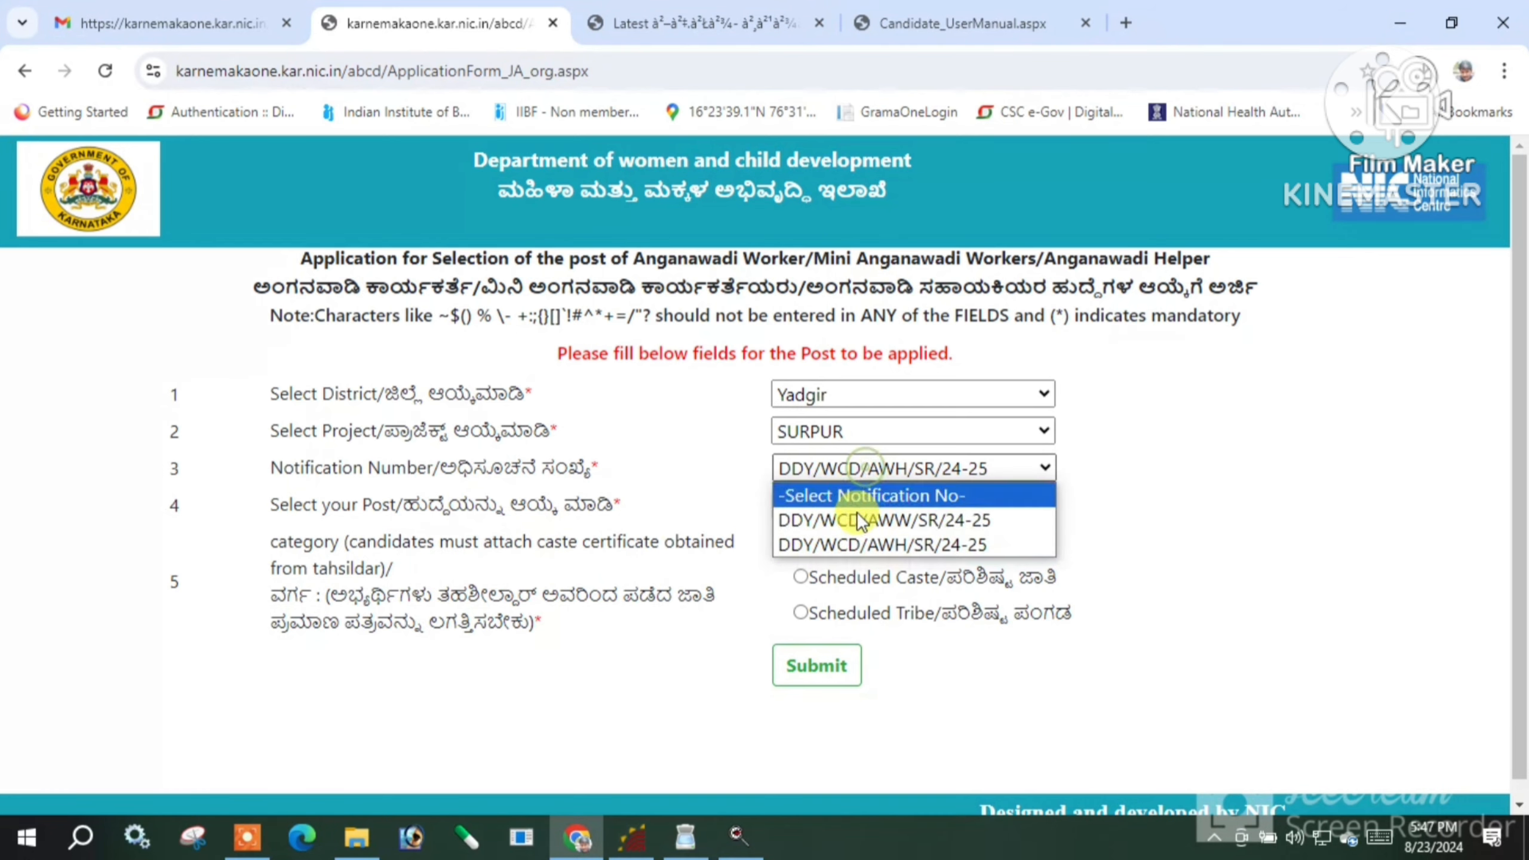
click(858, 519)
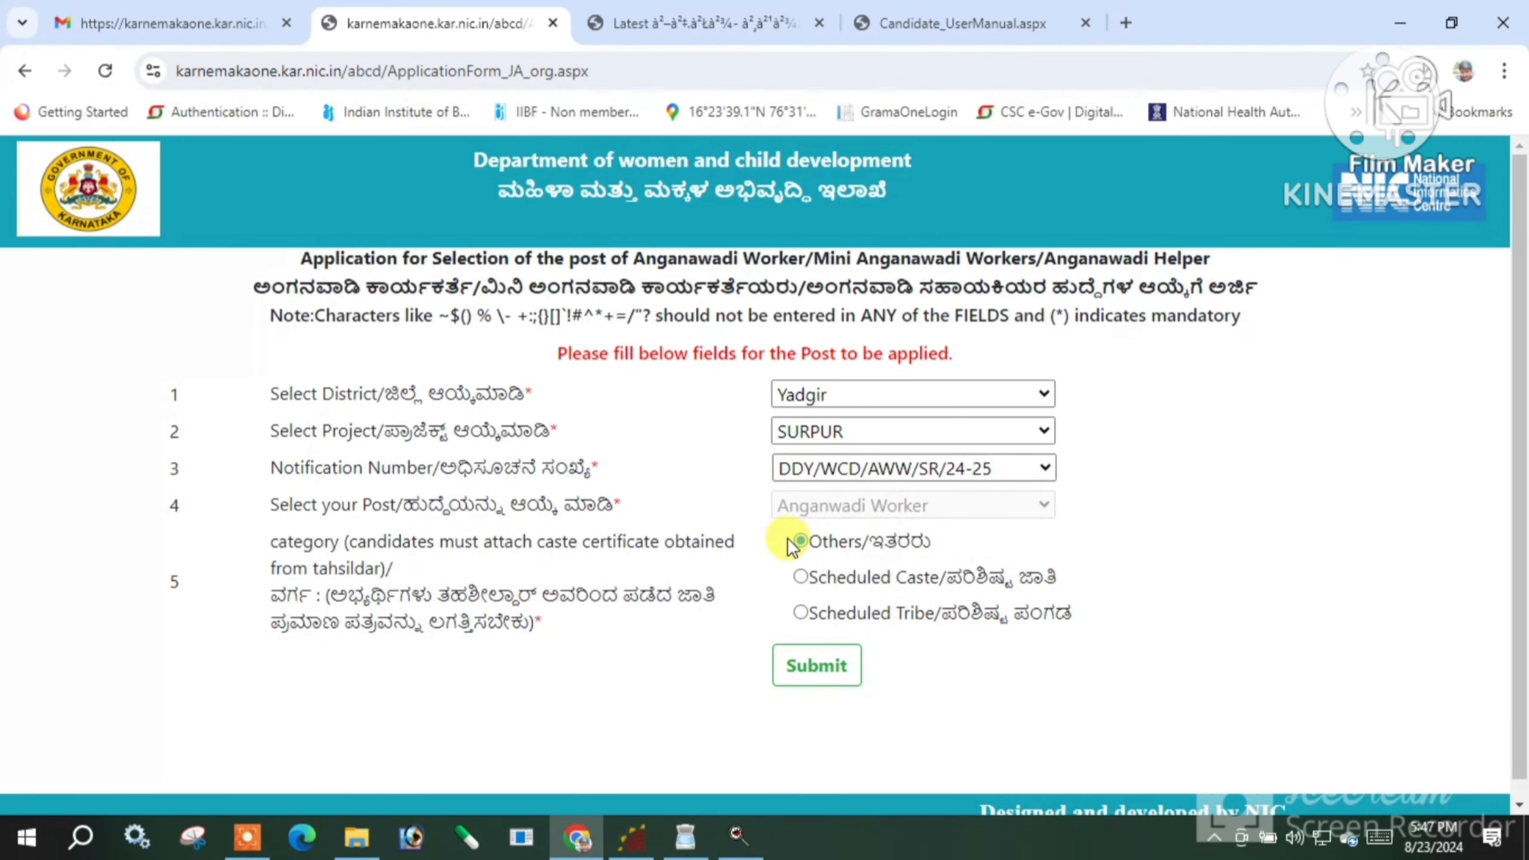
scroll(794, 535, down, 1)
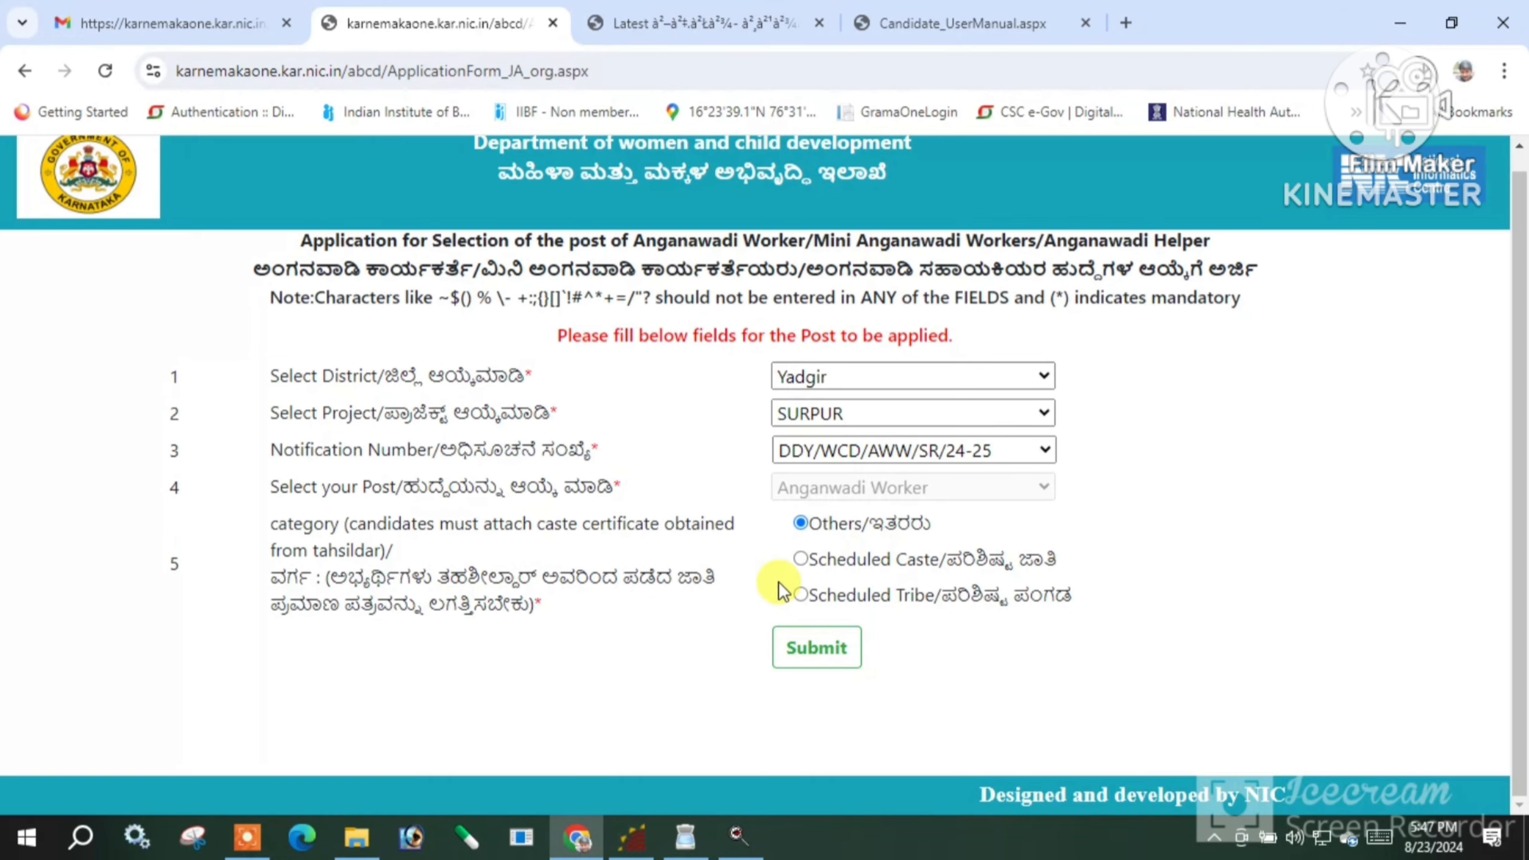
Submit the post choice to load the SURPUR vacancy list
click(806, 647)
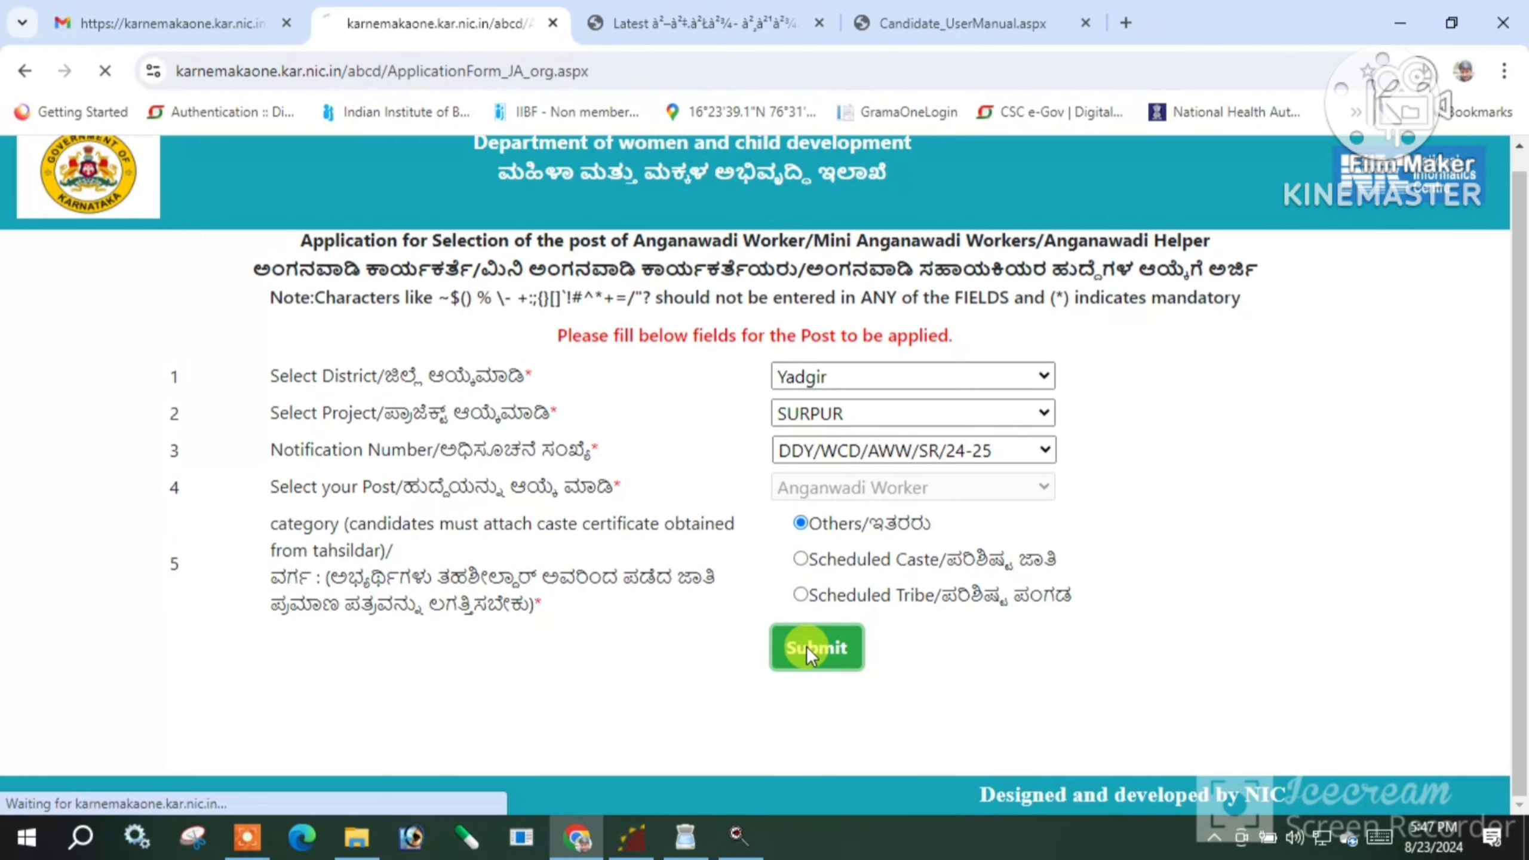
scroll(817, 600, down, 3)
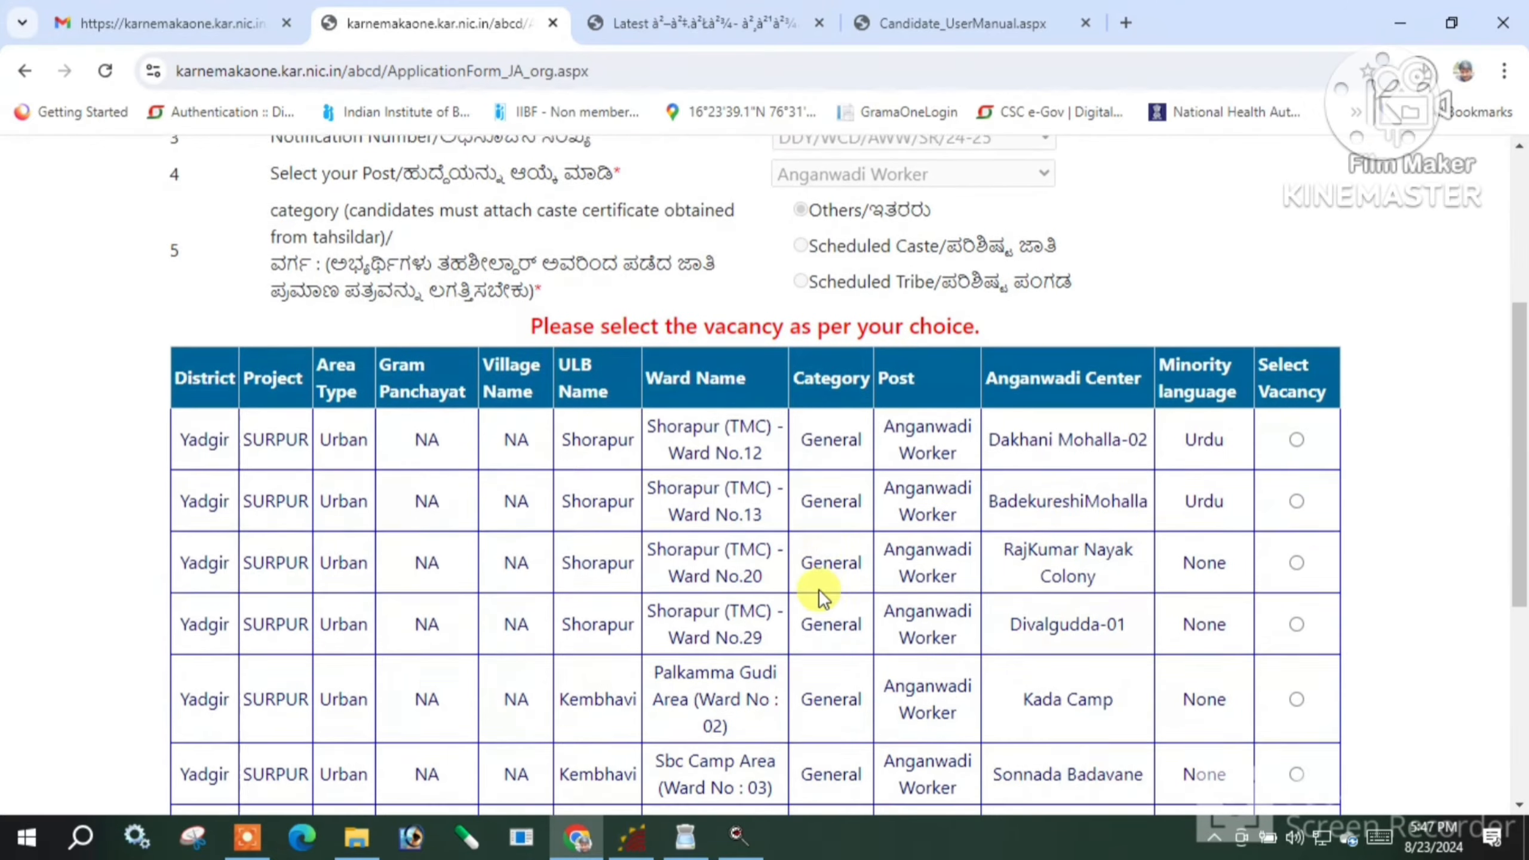
scroll(819, 589, down, 1)
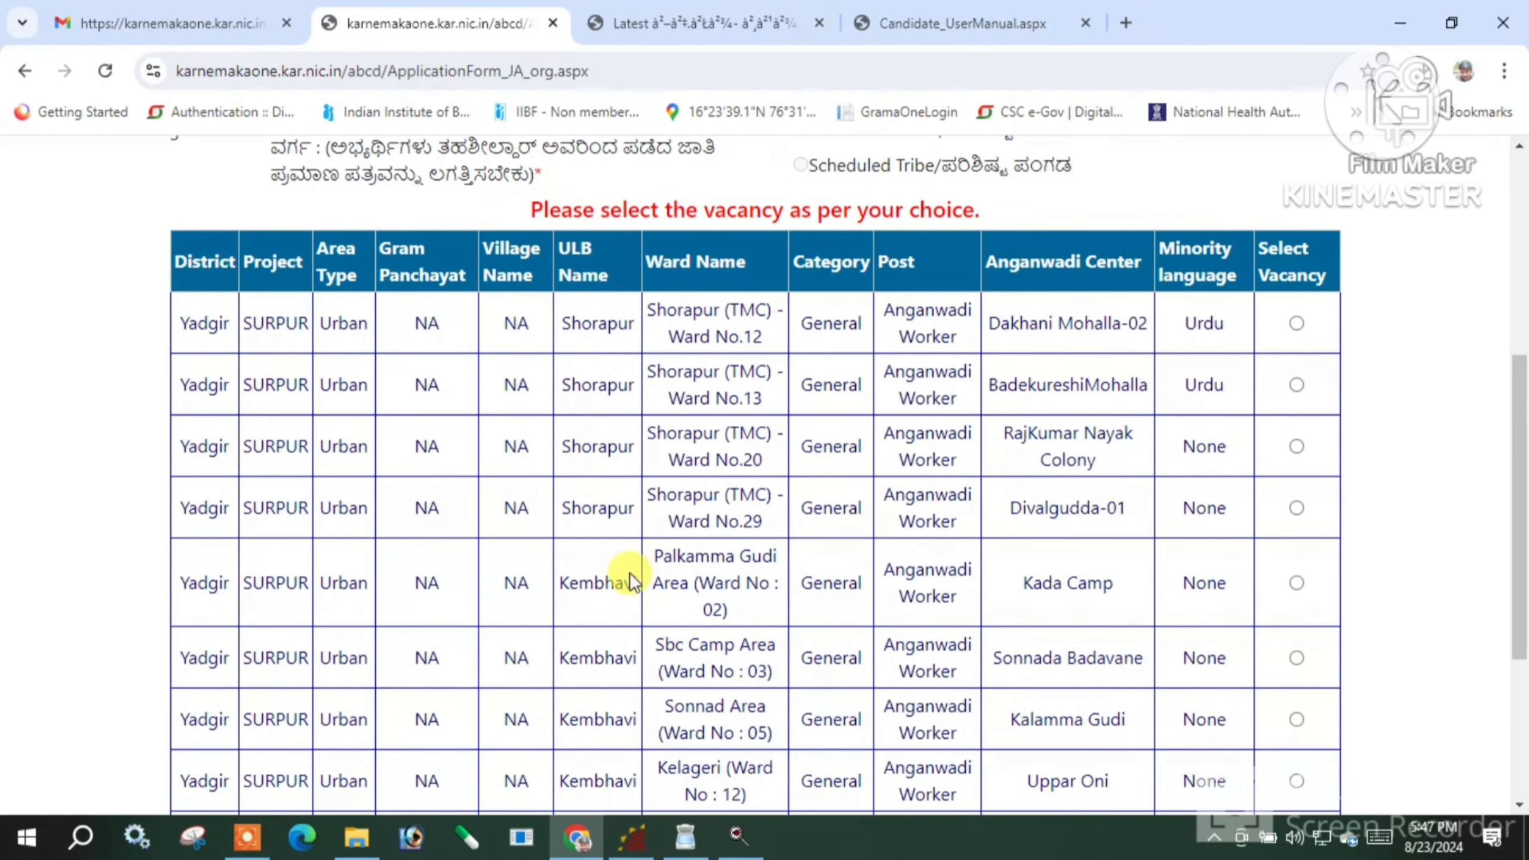
scroll(521, 571, down, 1)
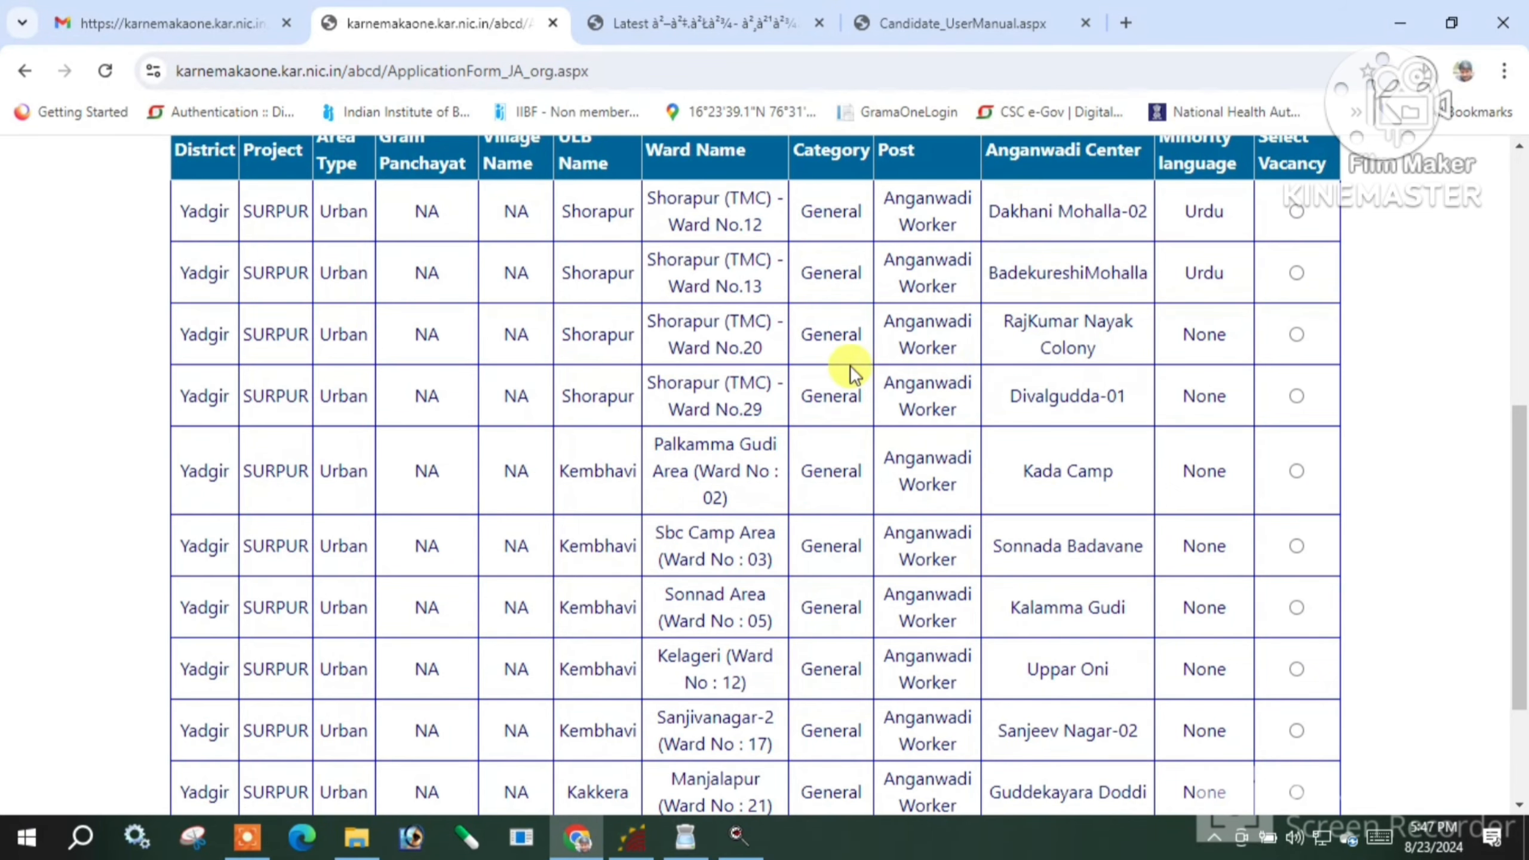
scroll(909, 507, down, 2)
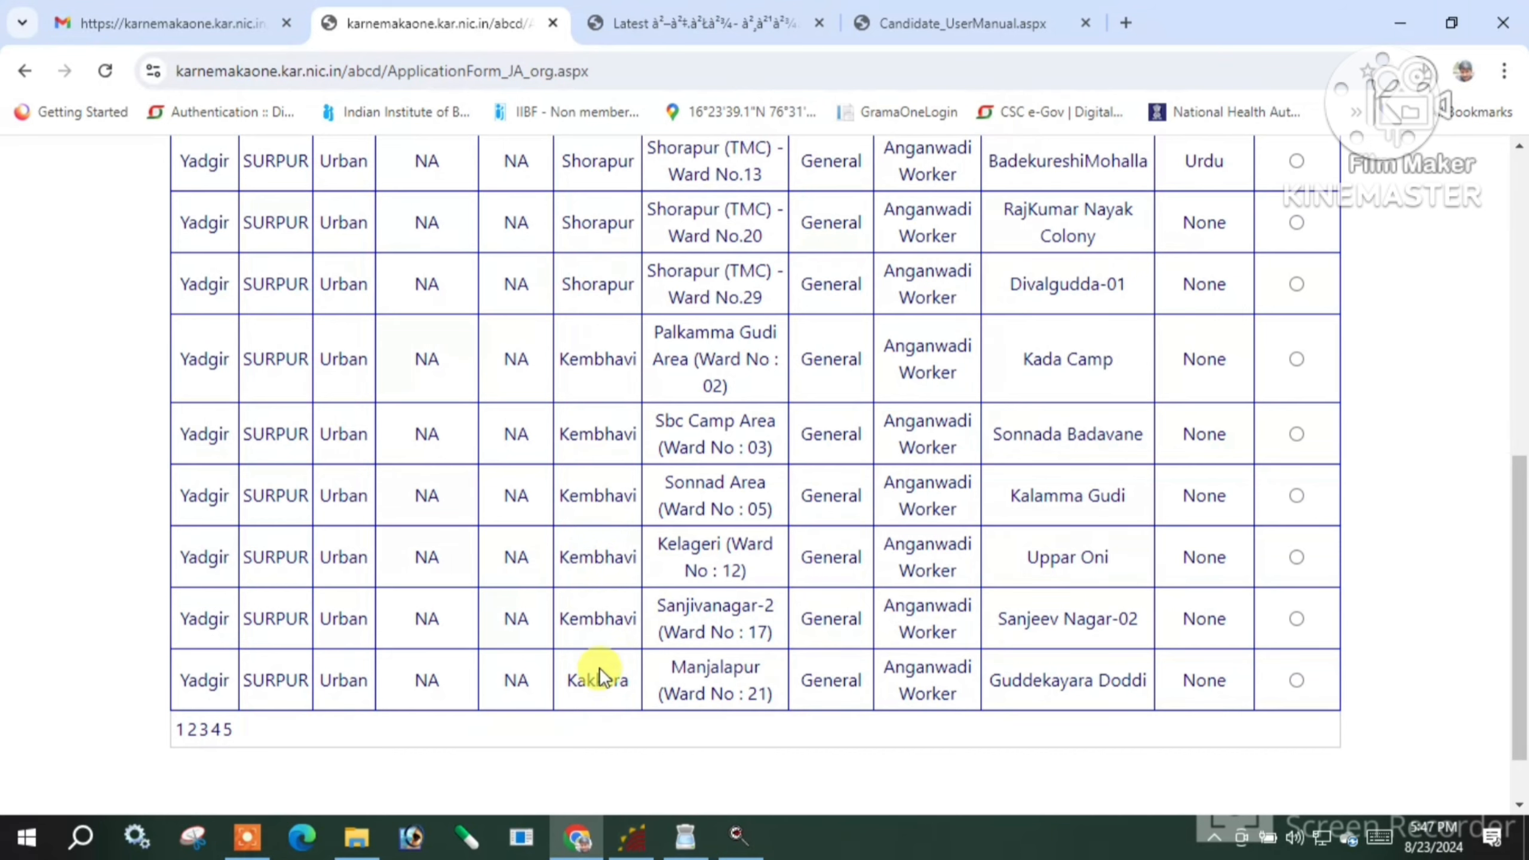
Browse pages 2 and 3 of the vacancy list
click(195, 730)
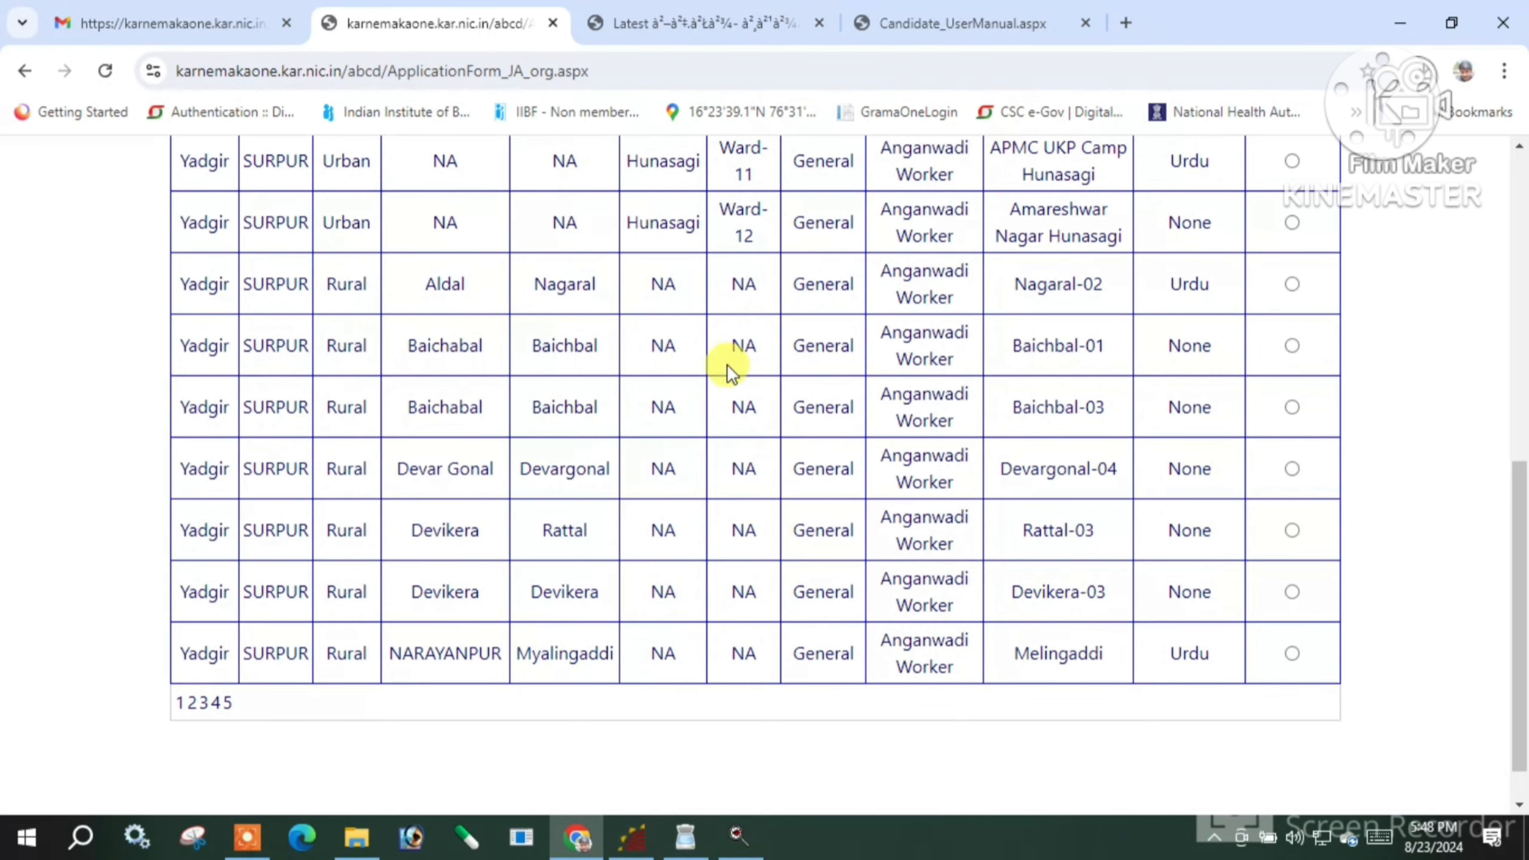
scroll(741, 385, up, 1)
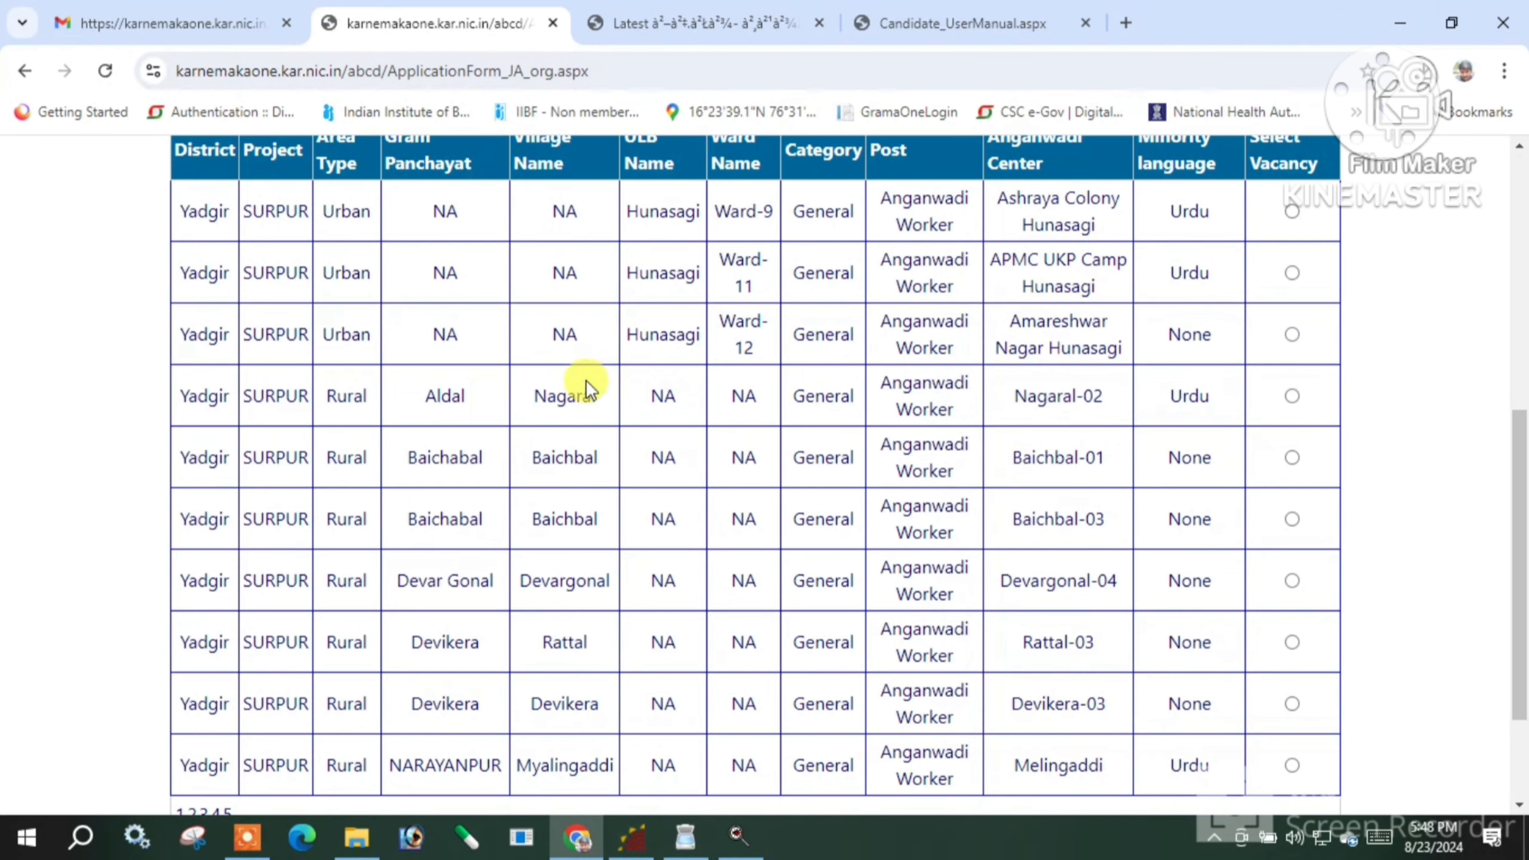
scroll(531, 416, down, 2)
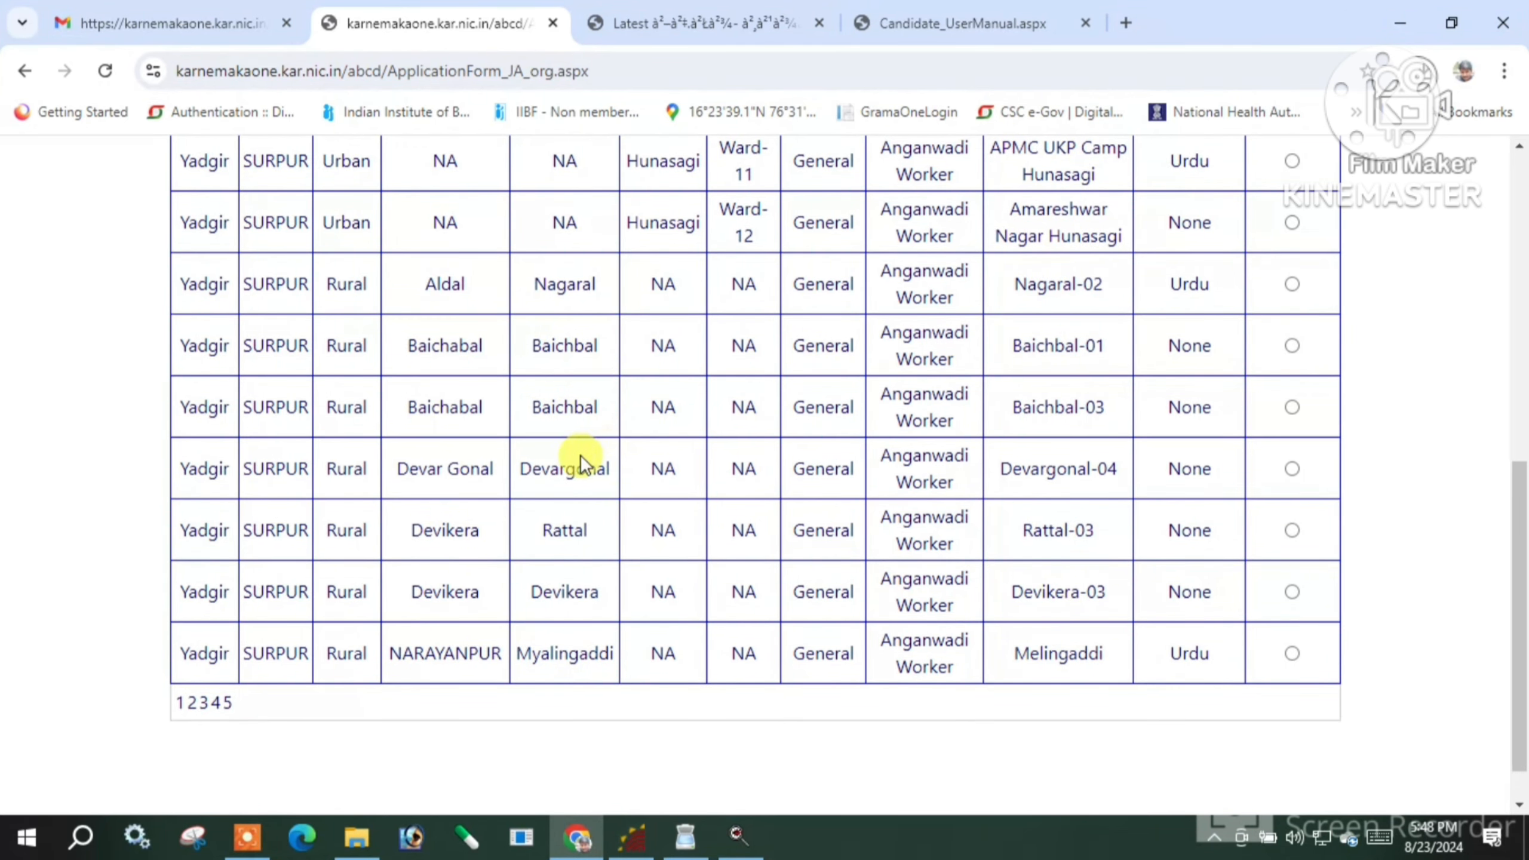
click(203, 712)
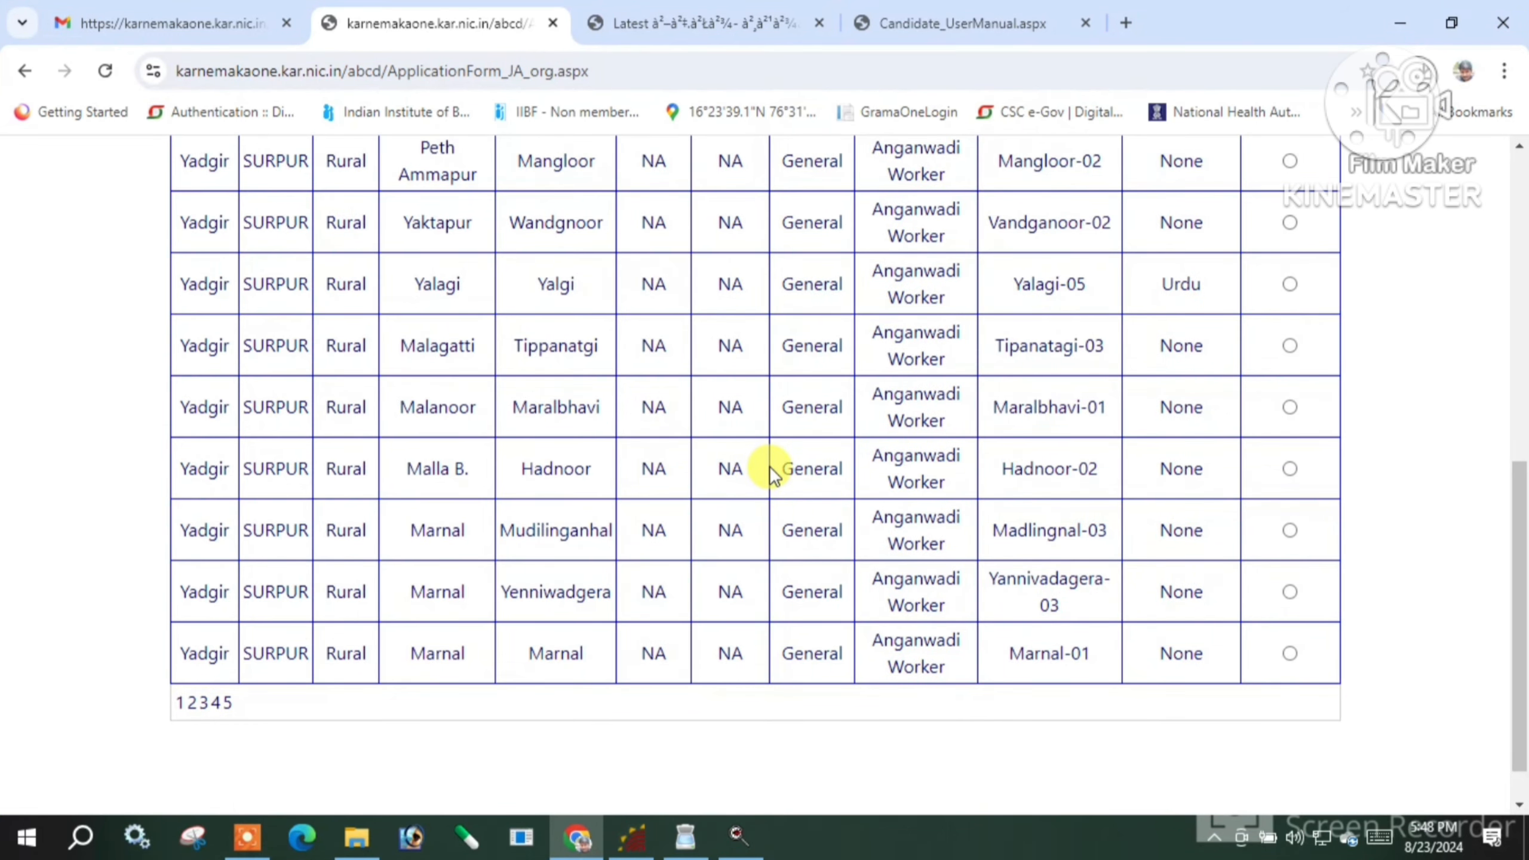
scroll(693, 474, up, 2)
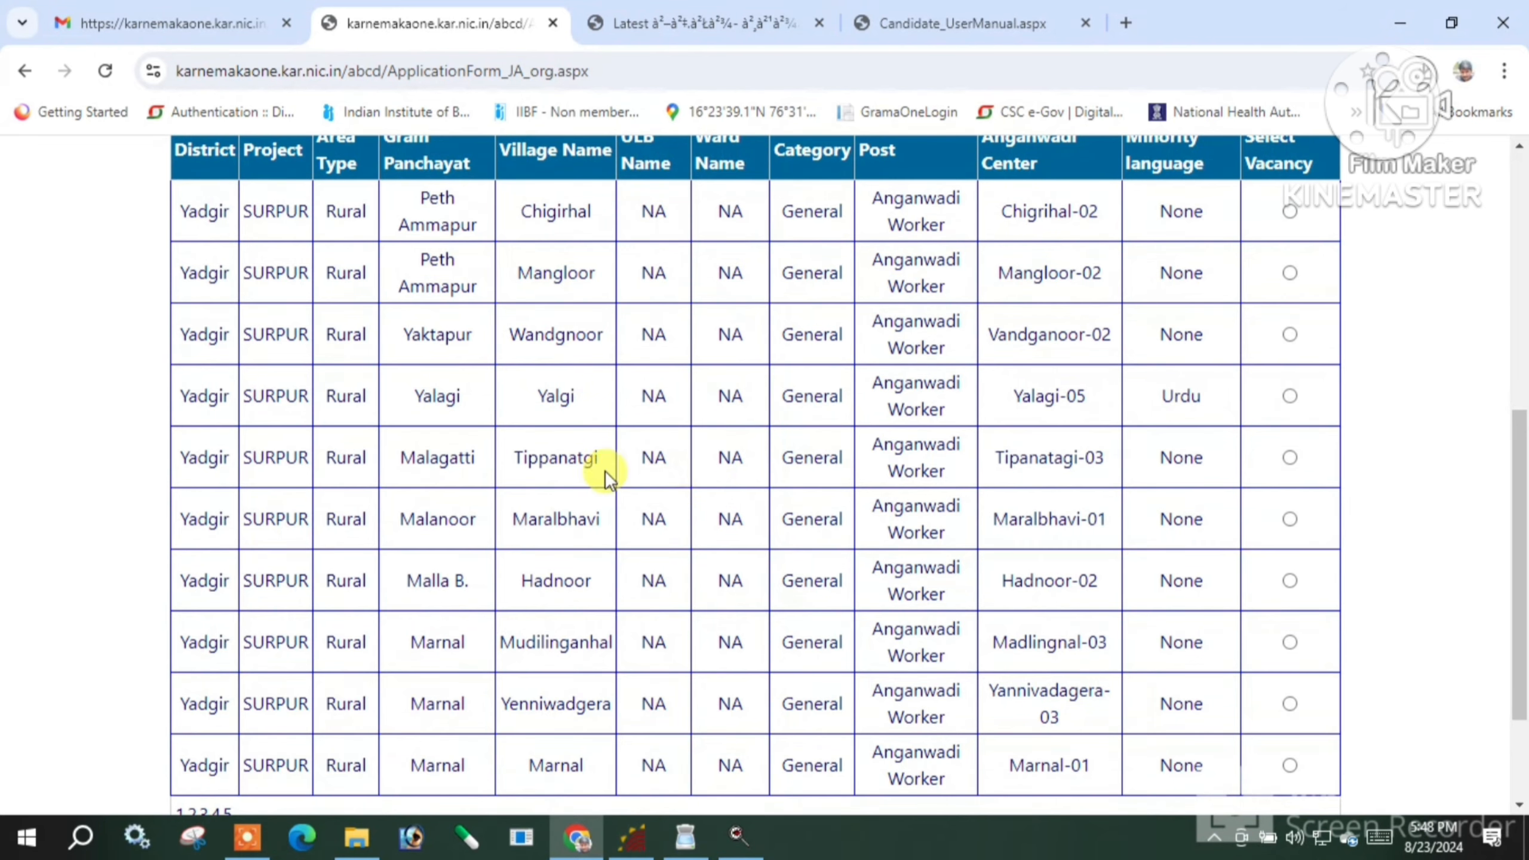
scroll(564, 344, down, 2)
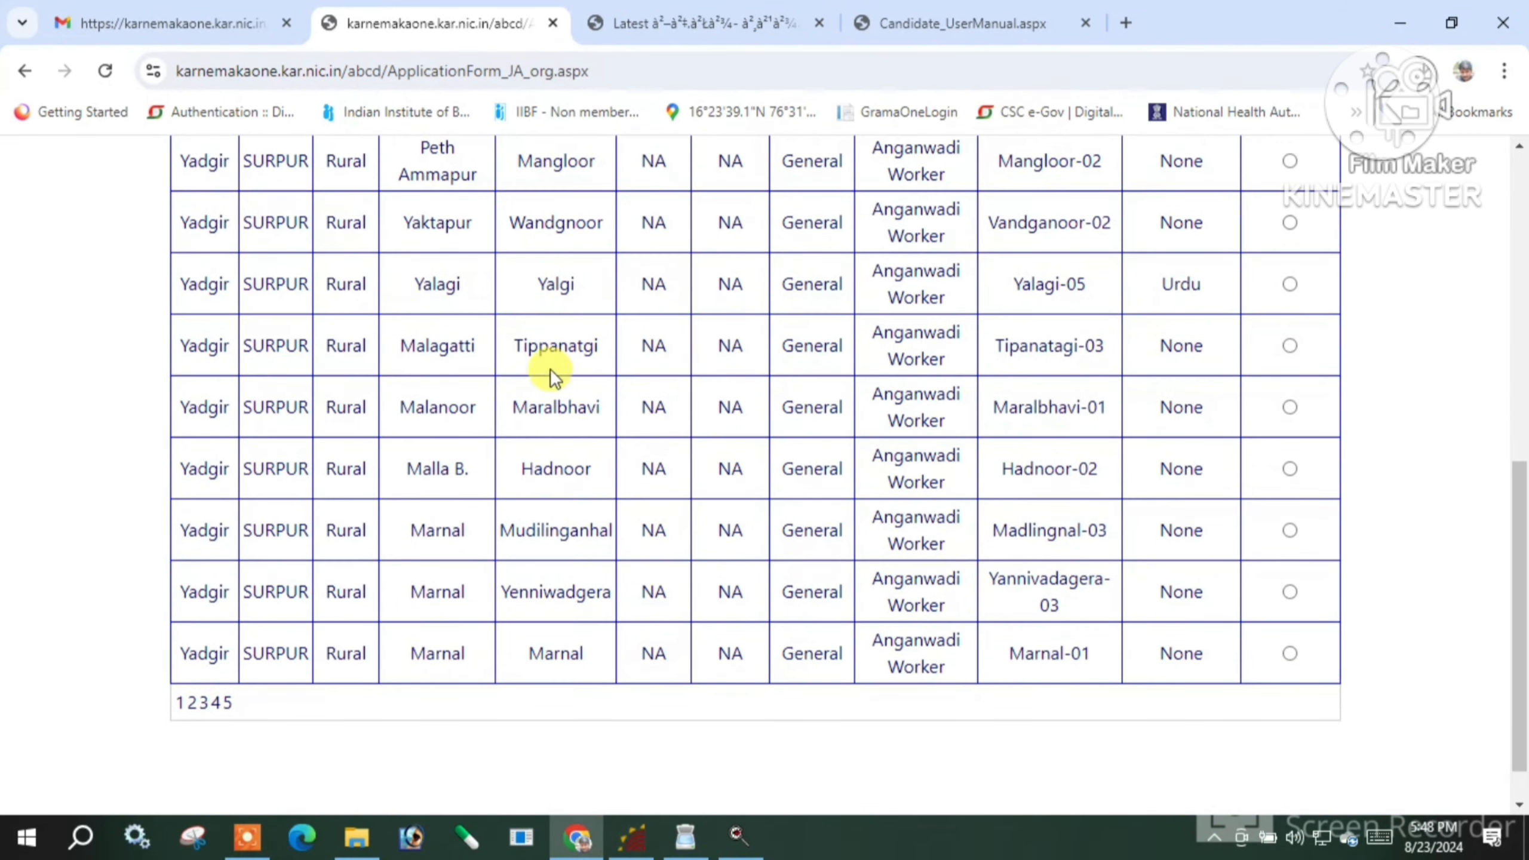
View vacancy pages 4 and 5, then return to page 4
click(216, 705)
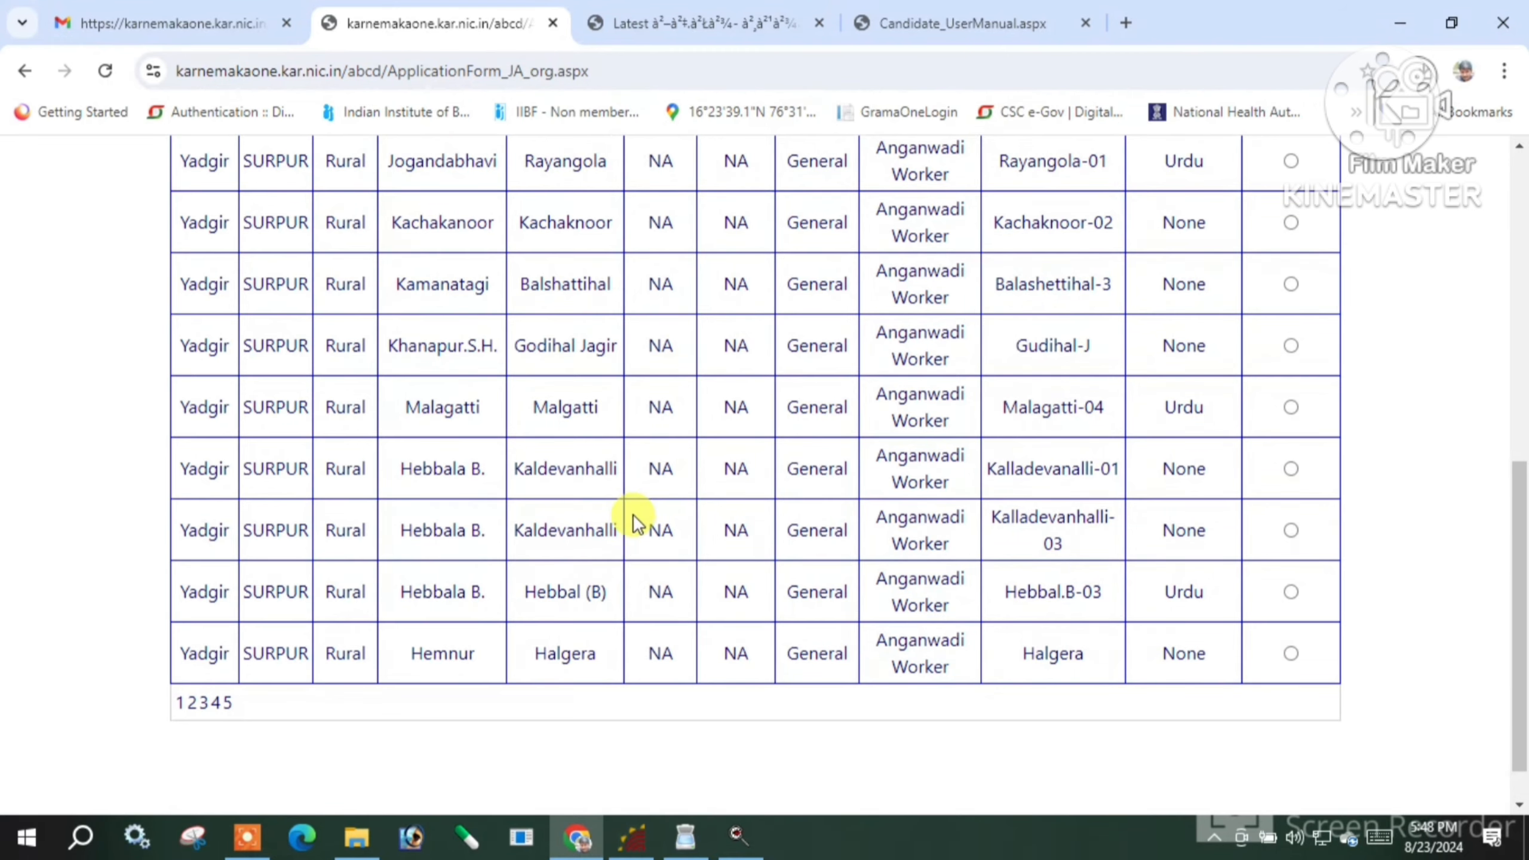
scroll(638, 508, up, 2)
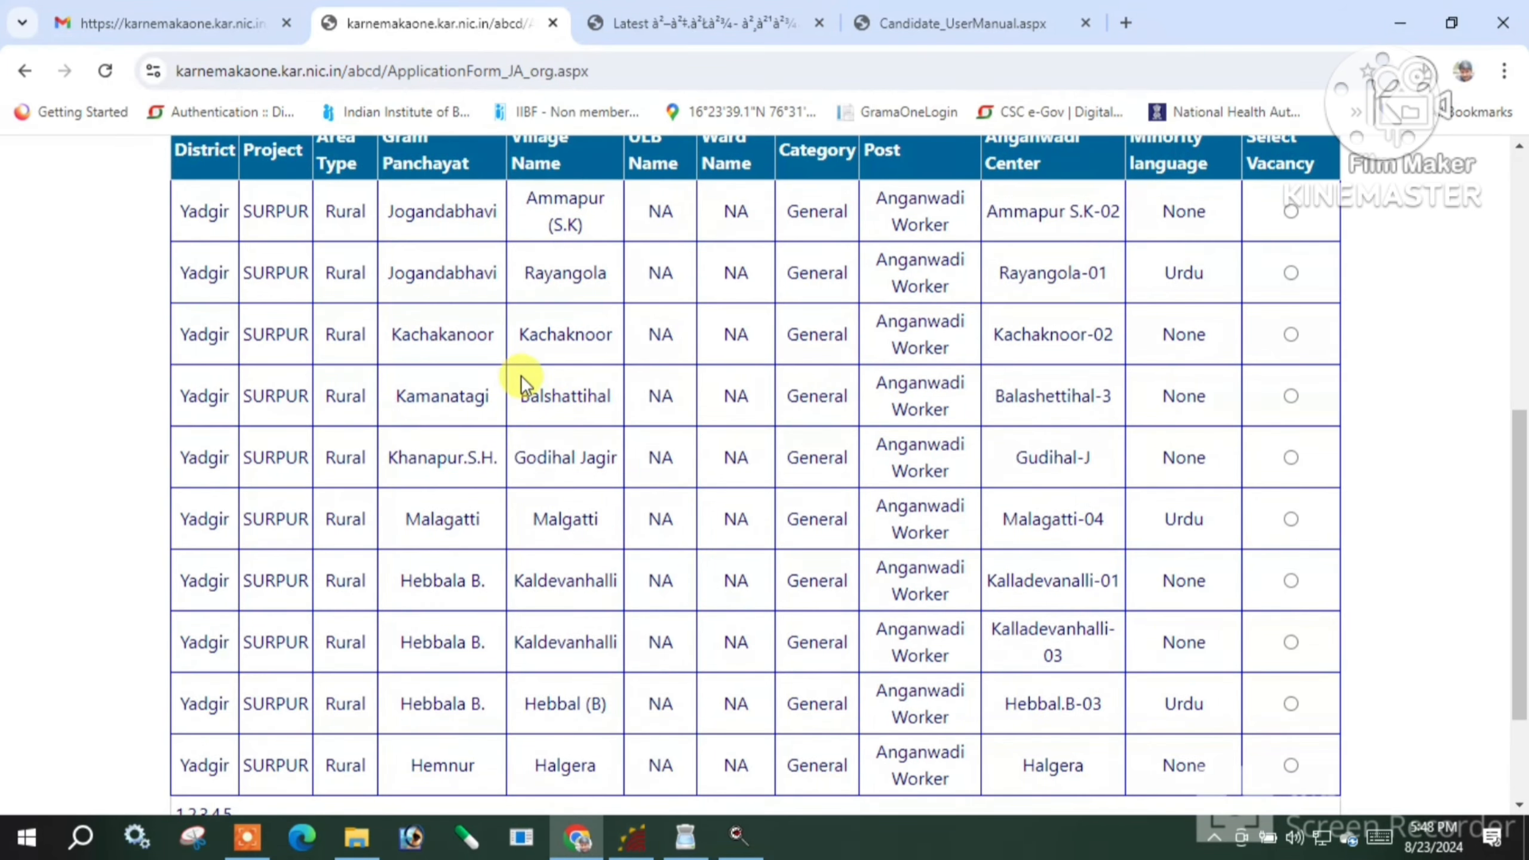
scroll(498, 378, up, 3)
scroll(498, 377, up, 1)
scroll(425, 410, down, 2)
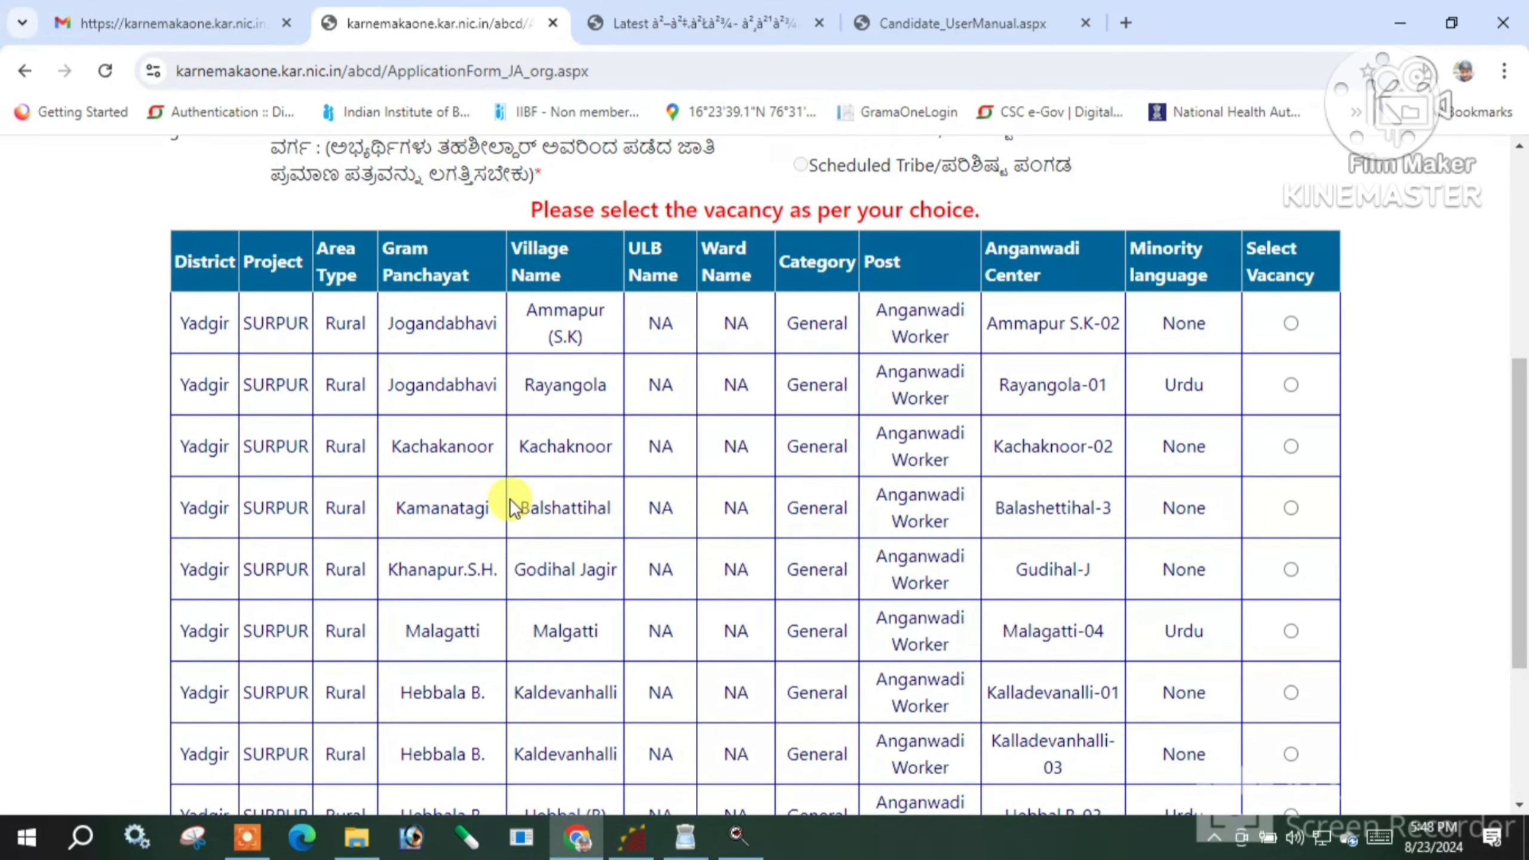
scroll(509, 500, down, 5)
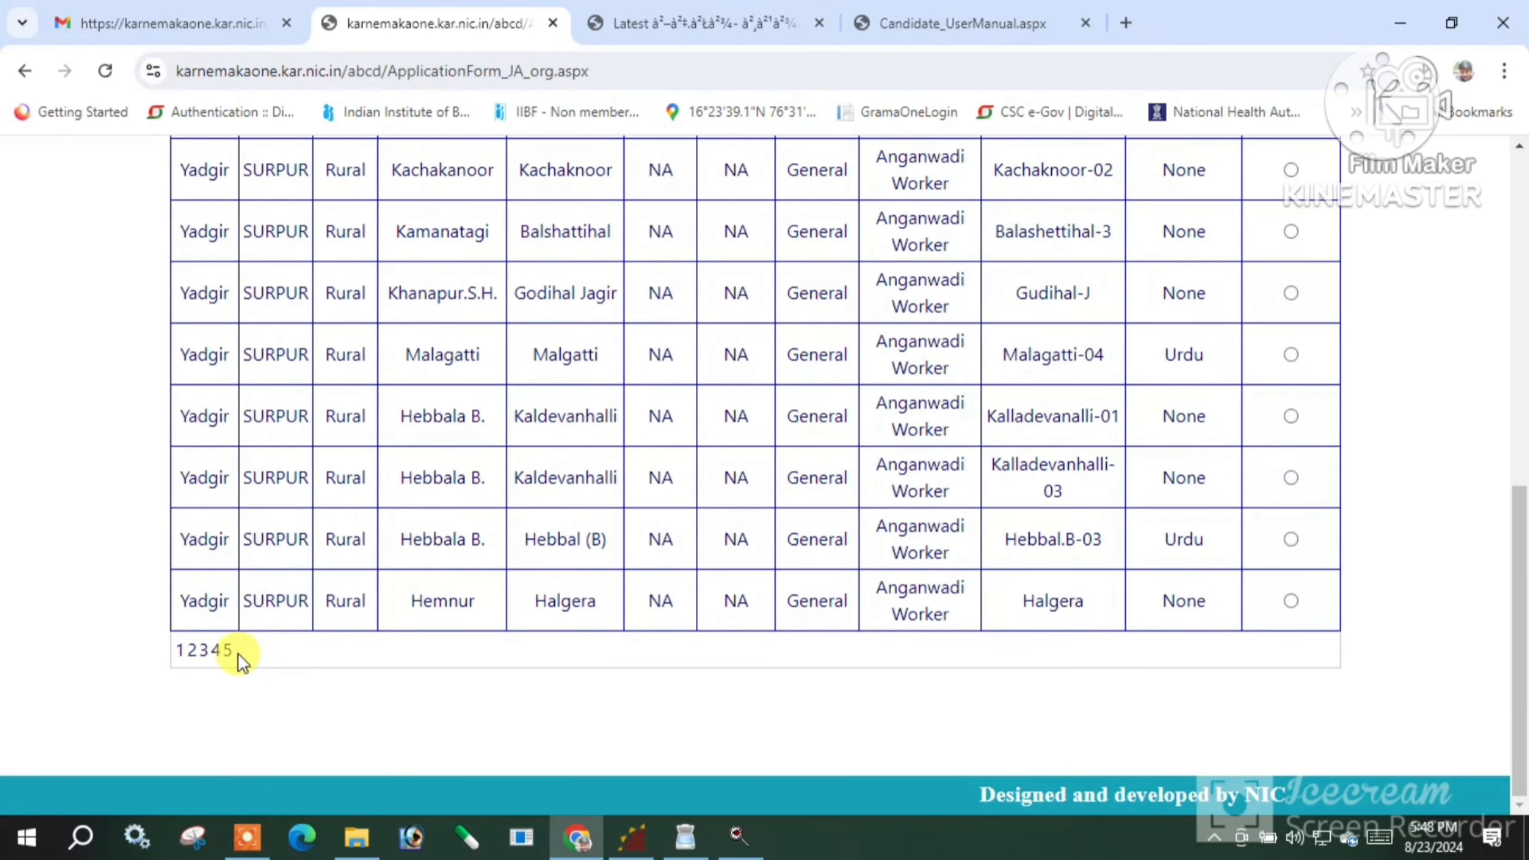
click(229, 651)
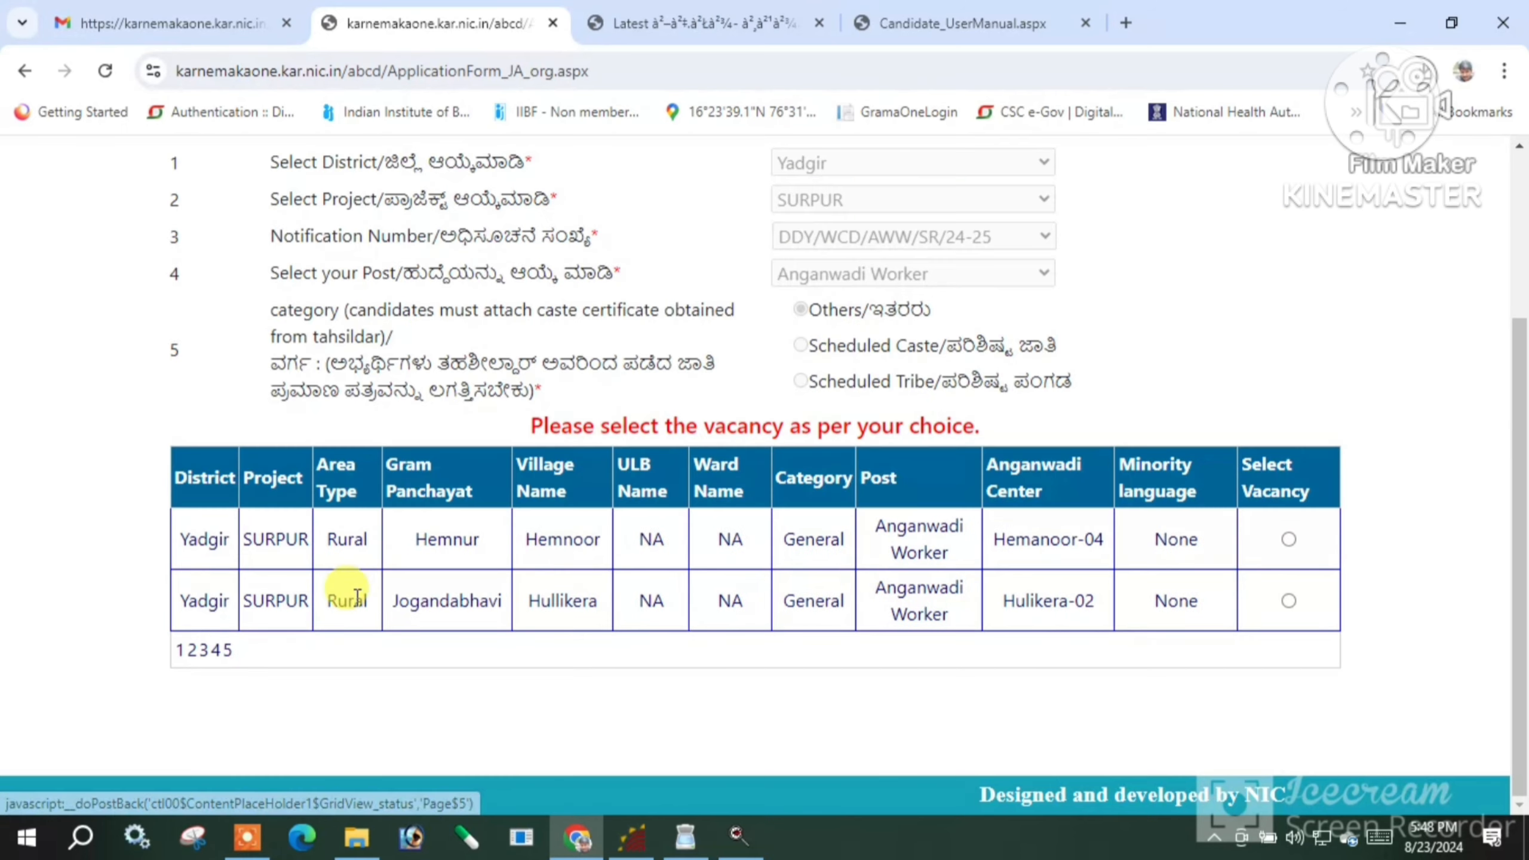
click(218, 651)
scroll(528, 551, down, 3)
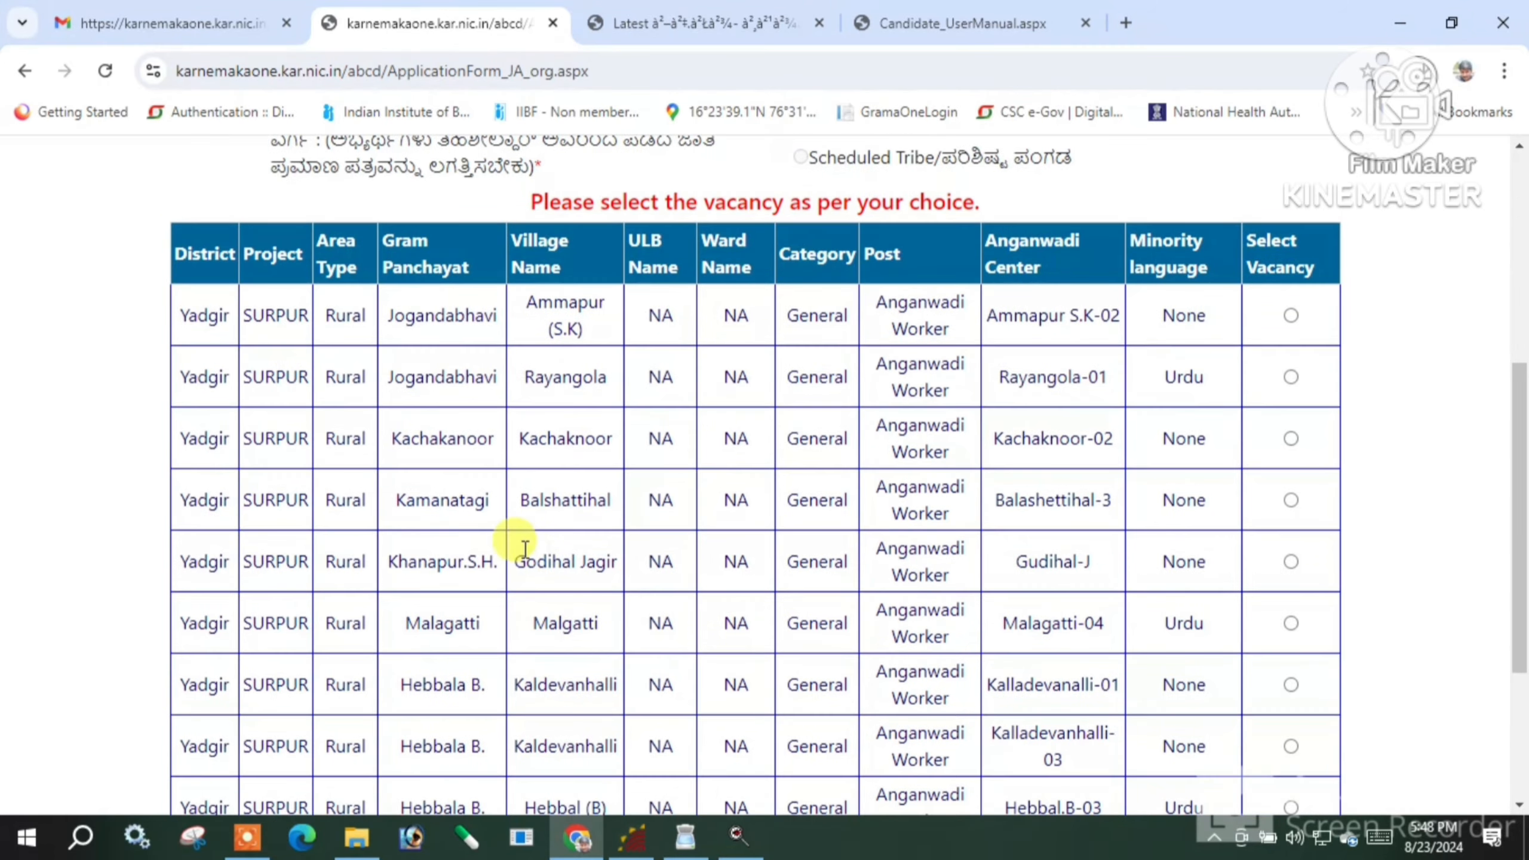
Select the Balashettihal-3 centre vacancy, filling in Rural area, Kamanatagi panchayat and Balshattihal village
click(1291, 500)
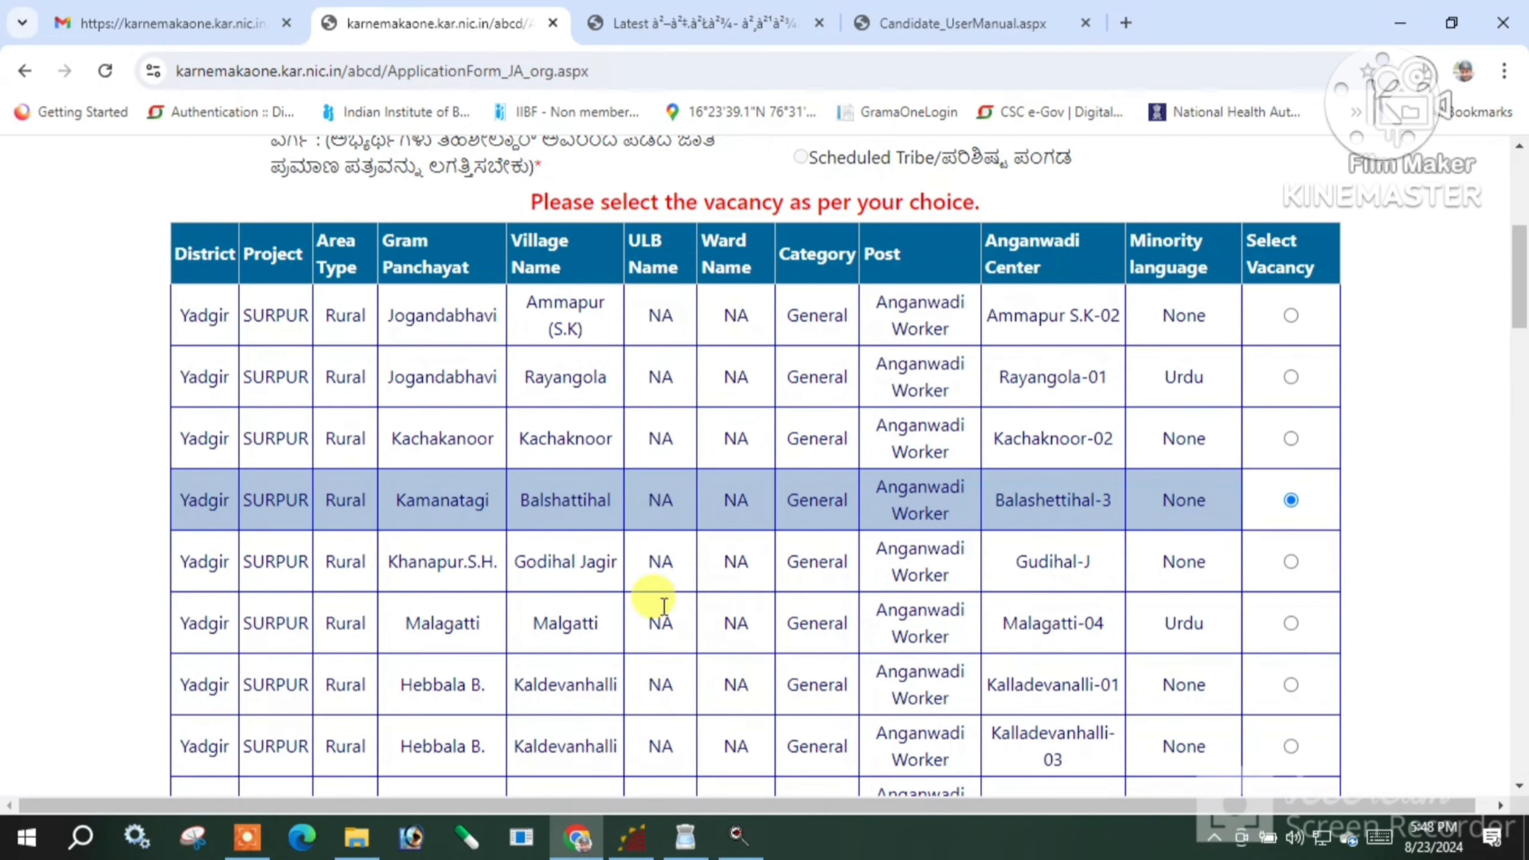
scroll(1023, 599, down, 3)
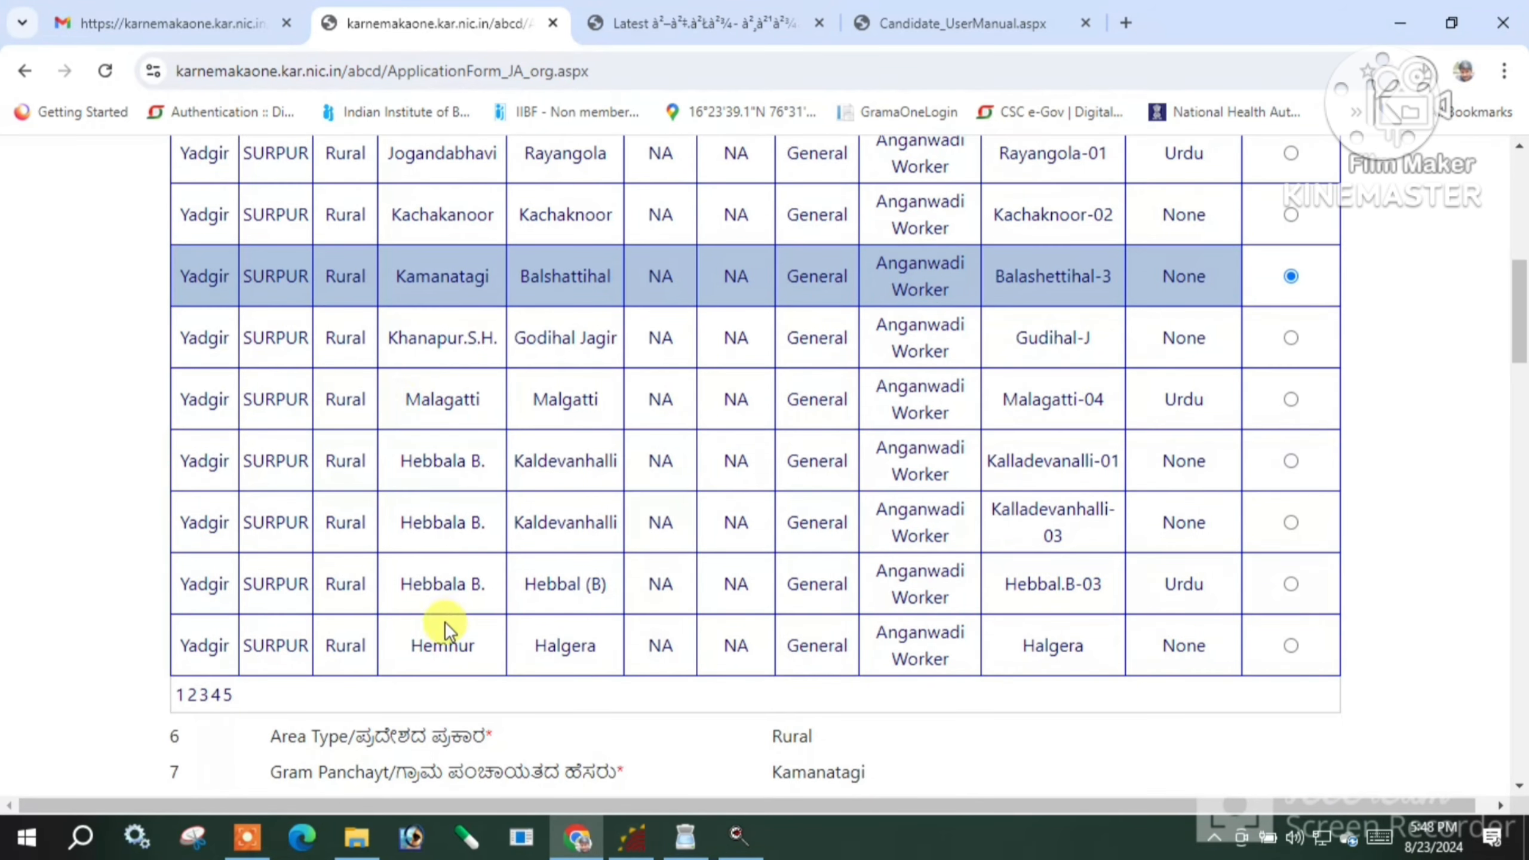
scroll(442, 621, down, 5)
scroll(899, 496, down, 2)
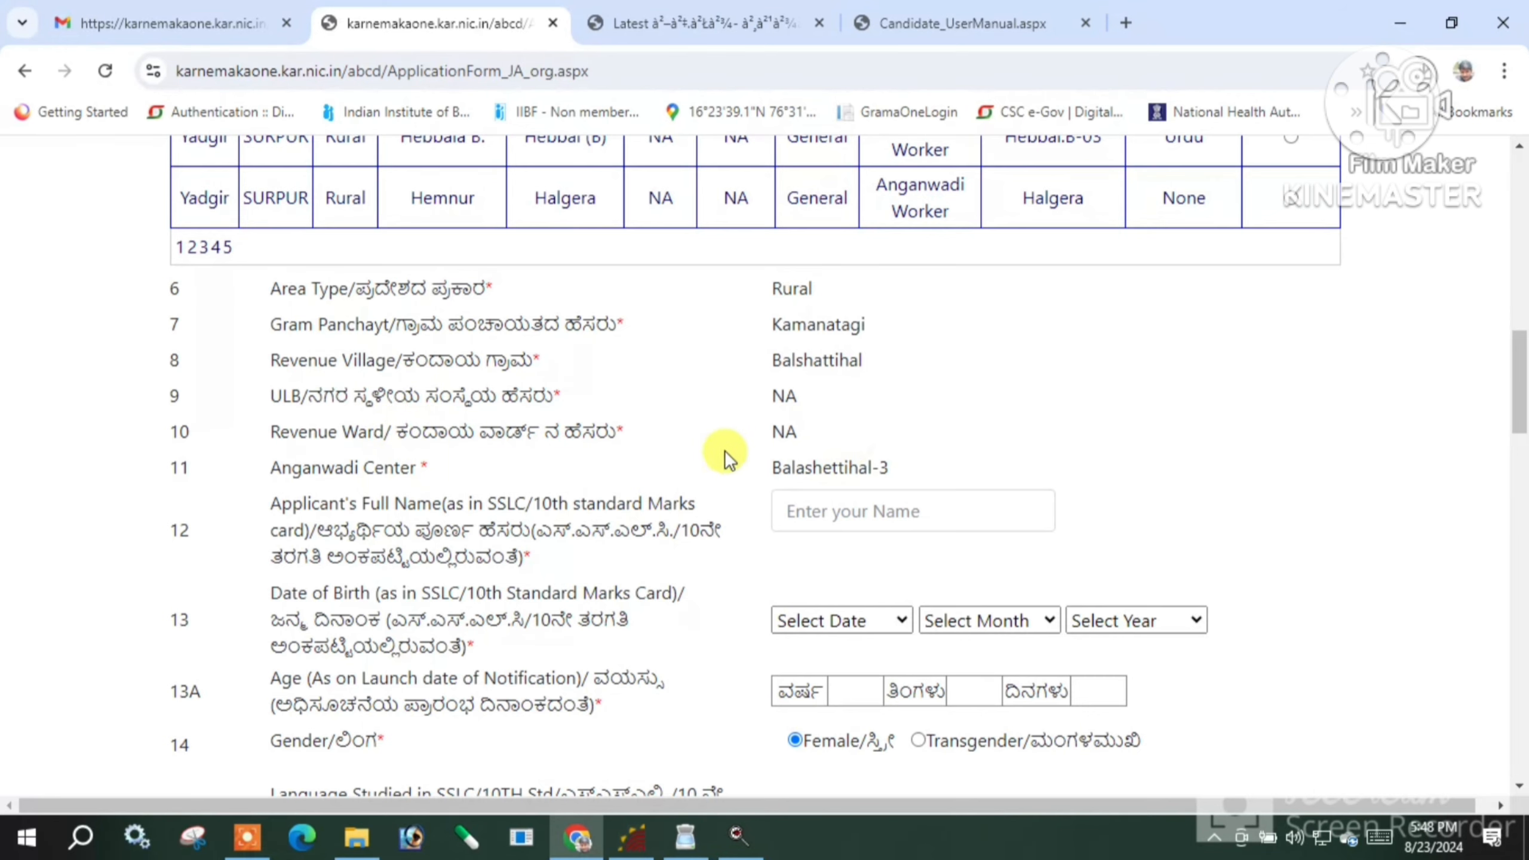
scroll(836, 496, down, 2)
click(830, 398)
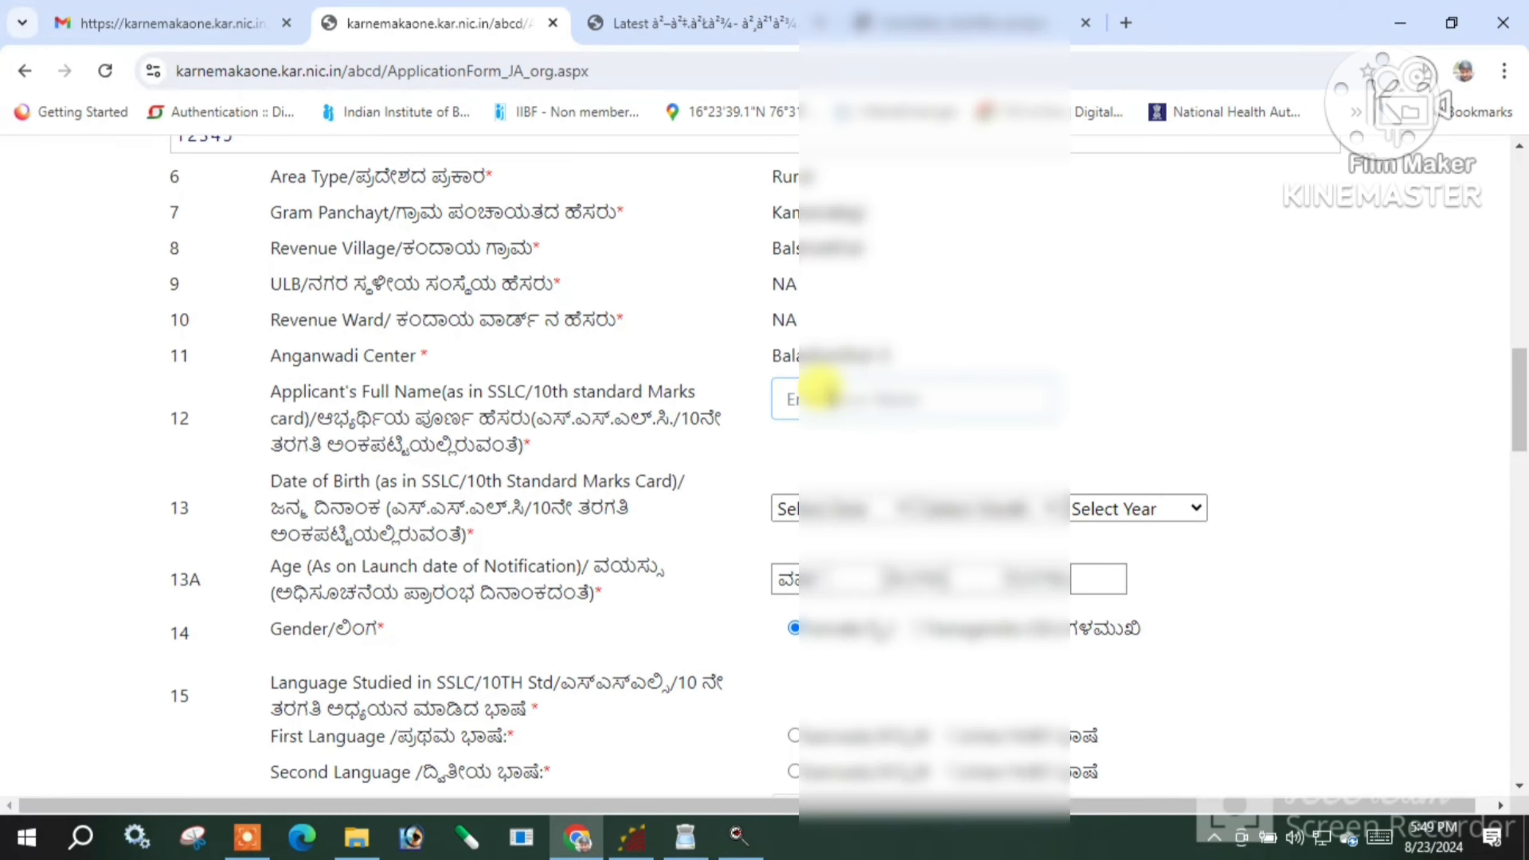
Enter the applicant's full name and set the date of birth to day 06, year 2003
text(S)
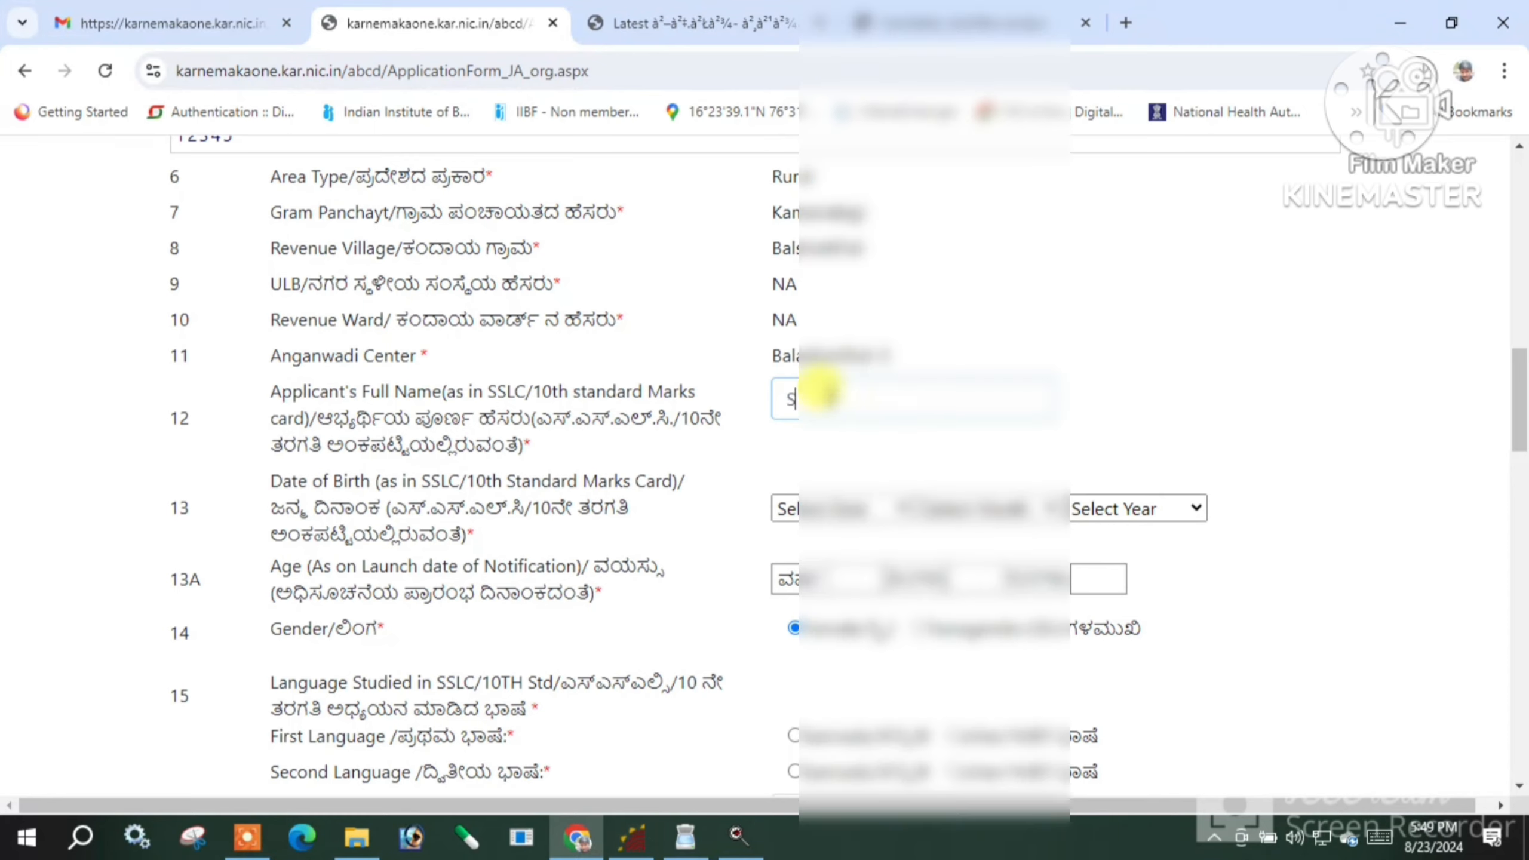
text(iddamma)
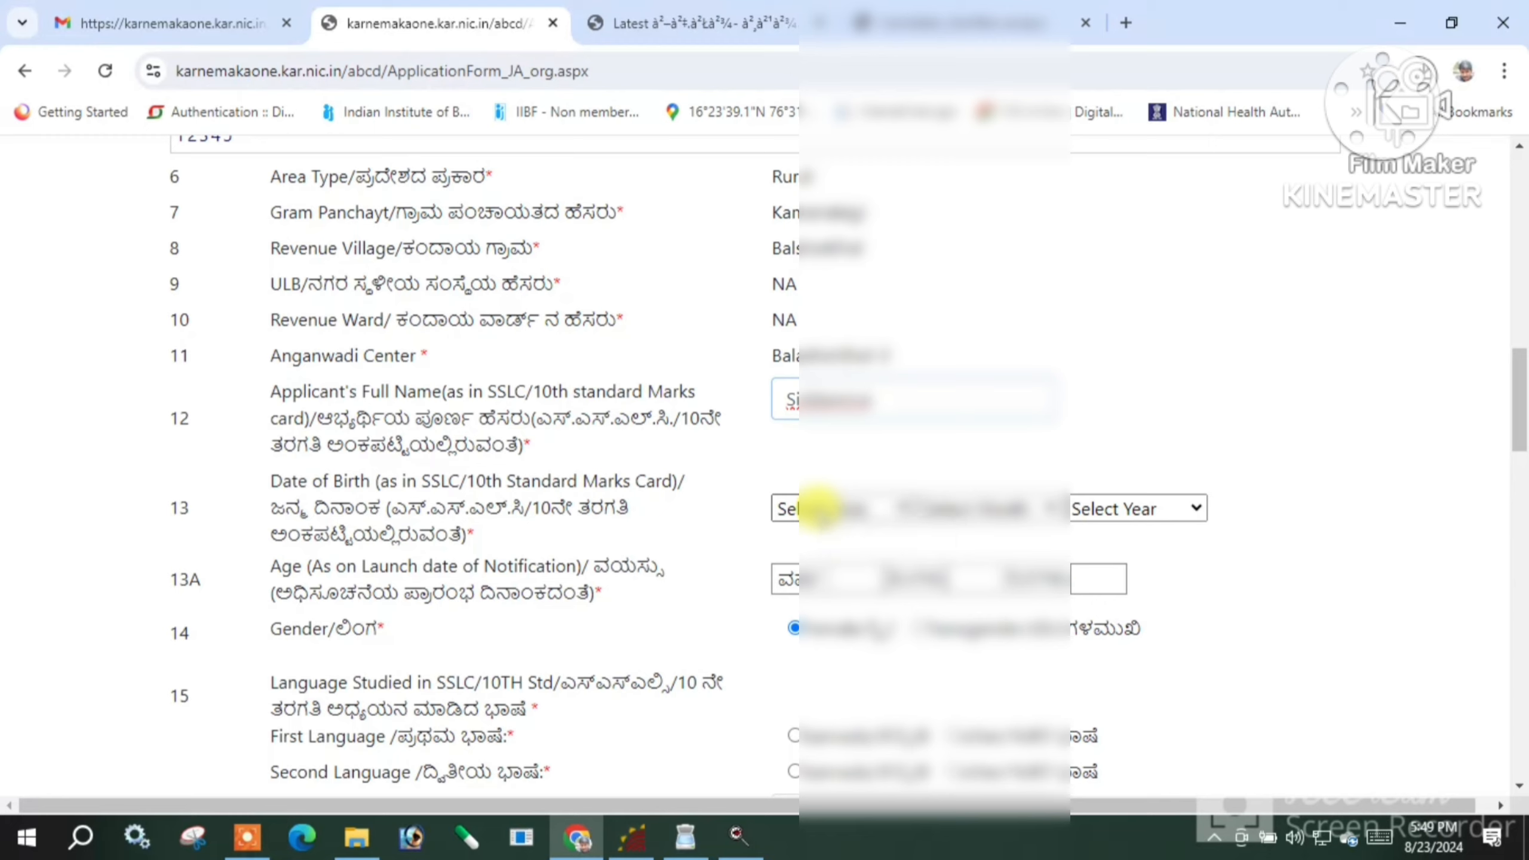
click(819, 509)
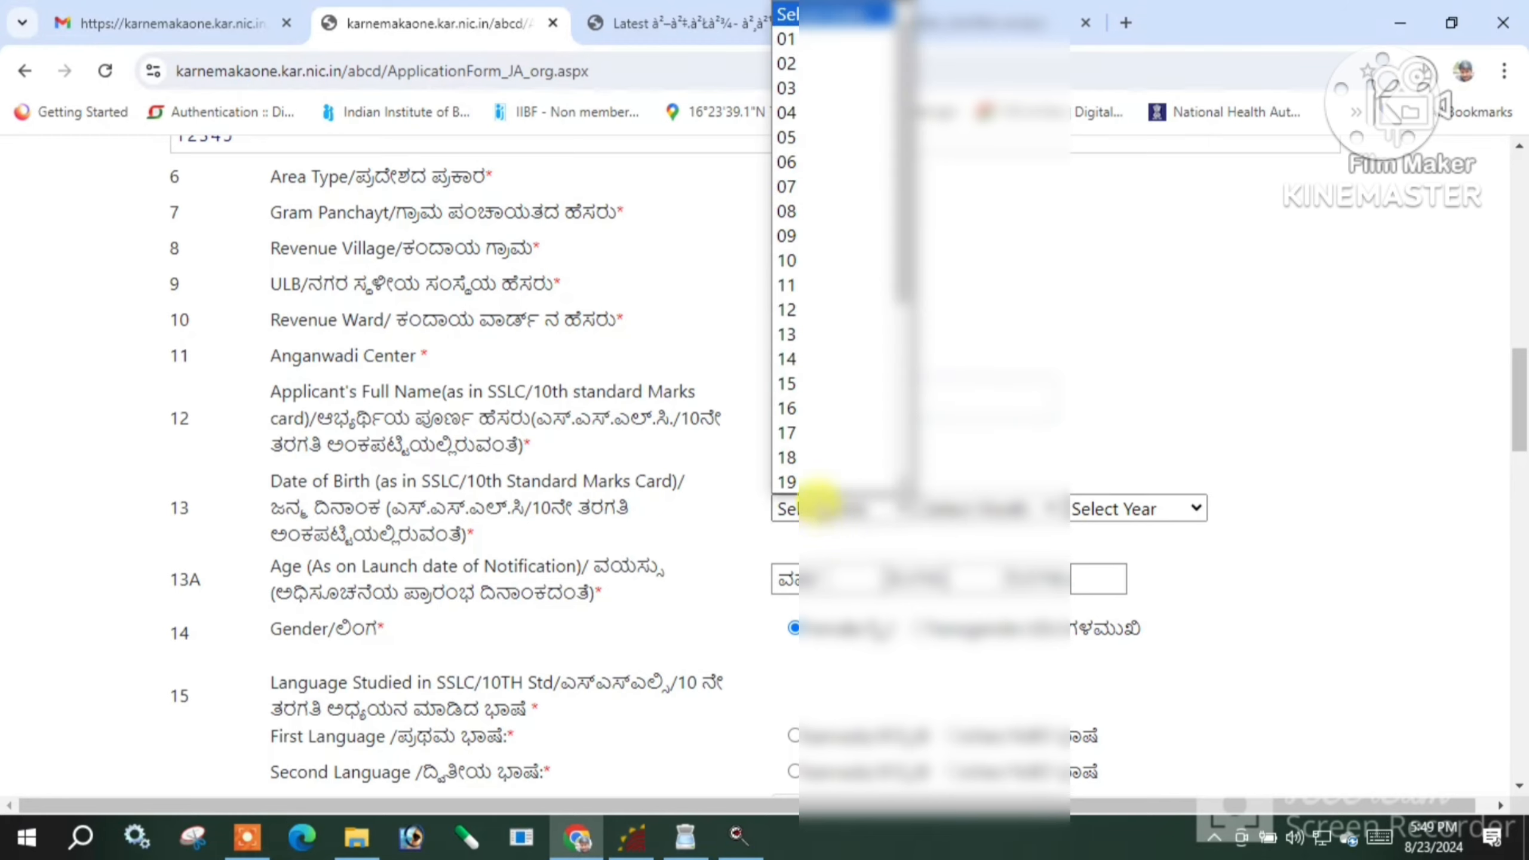
click(788, 160)
click(987, 512)
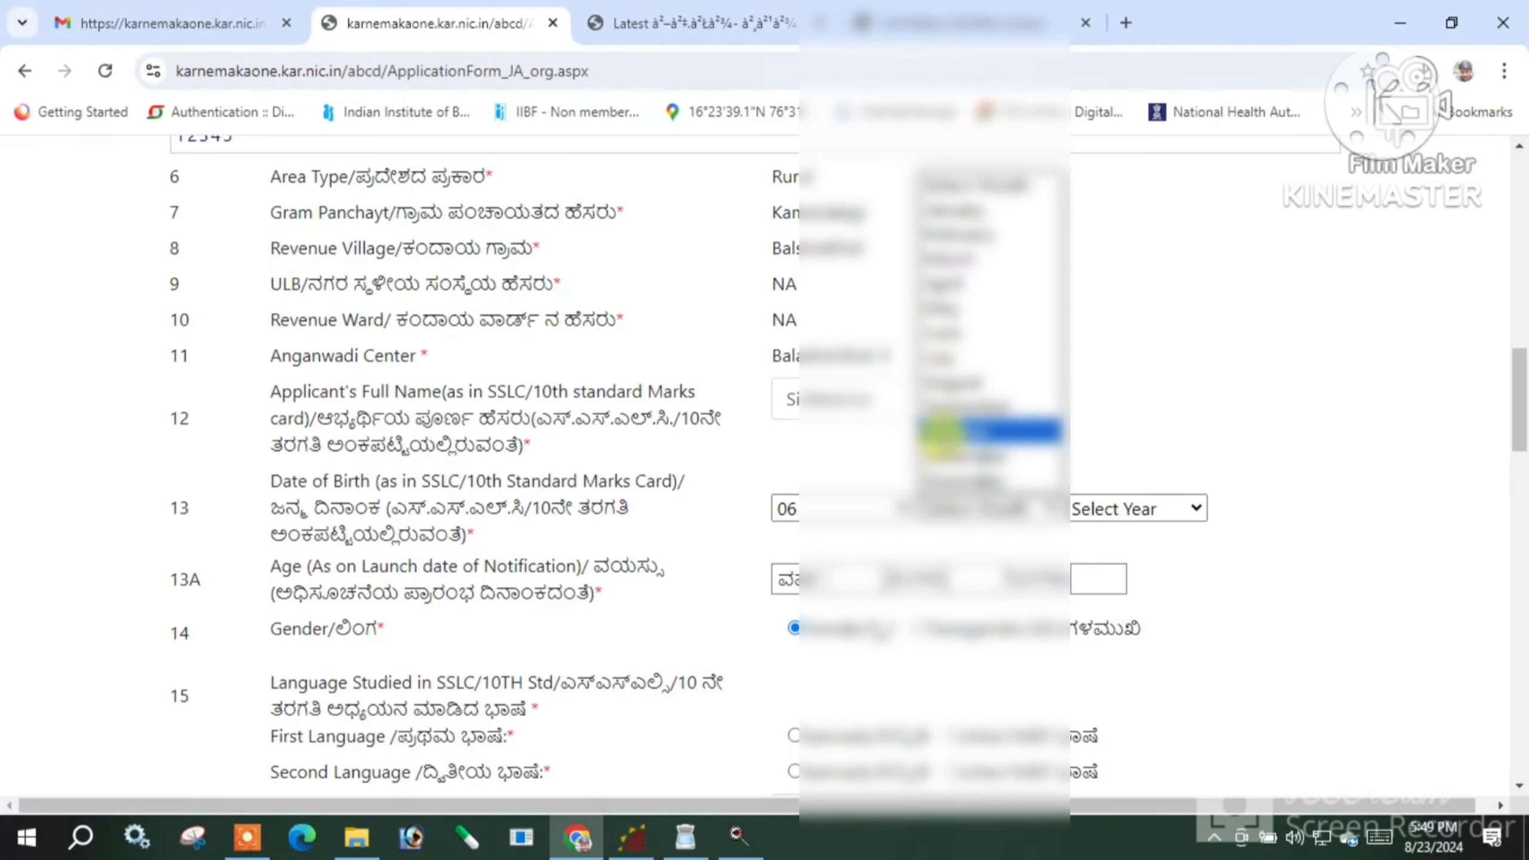
click(964, 430)
click(1080, 509)
text(2003)
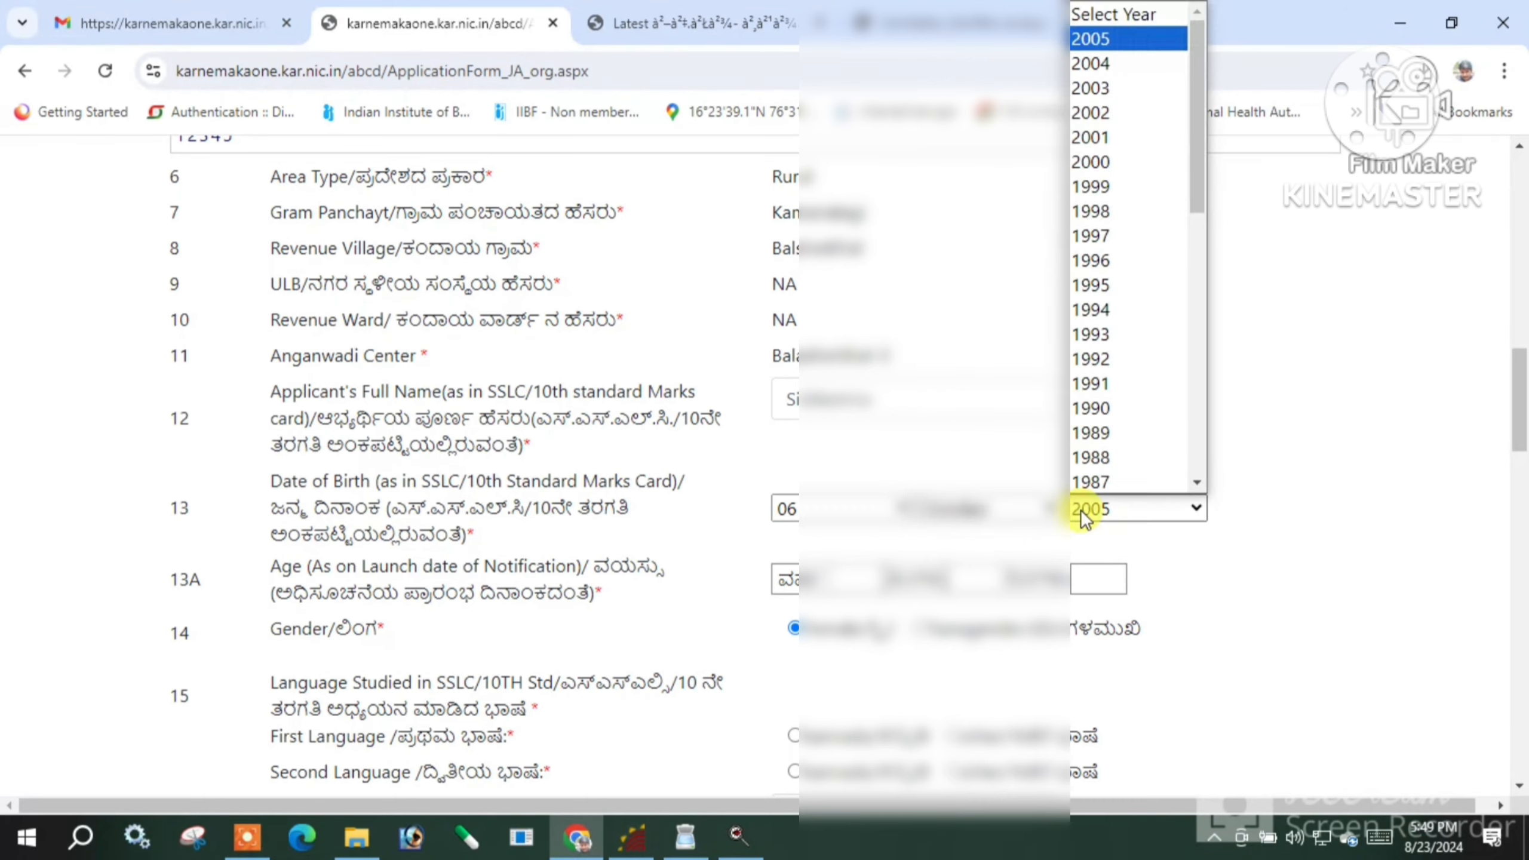
key(Return)
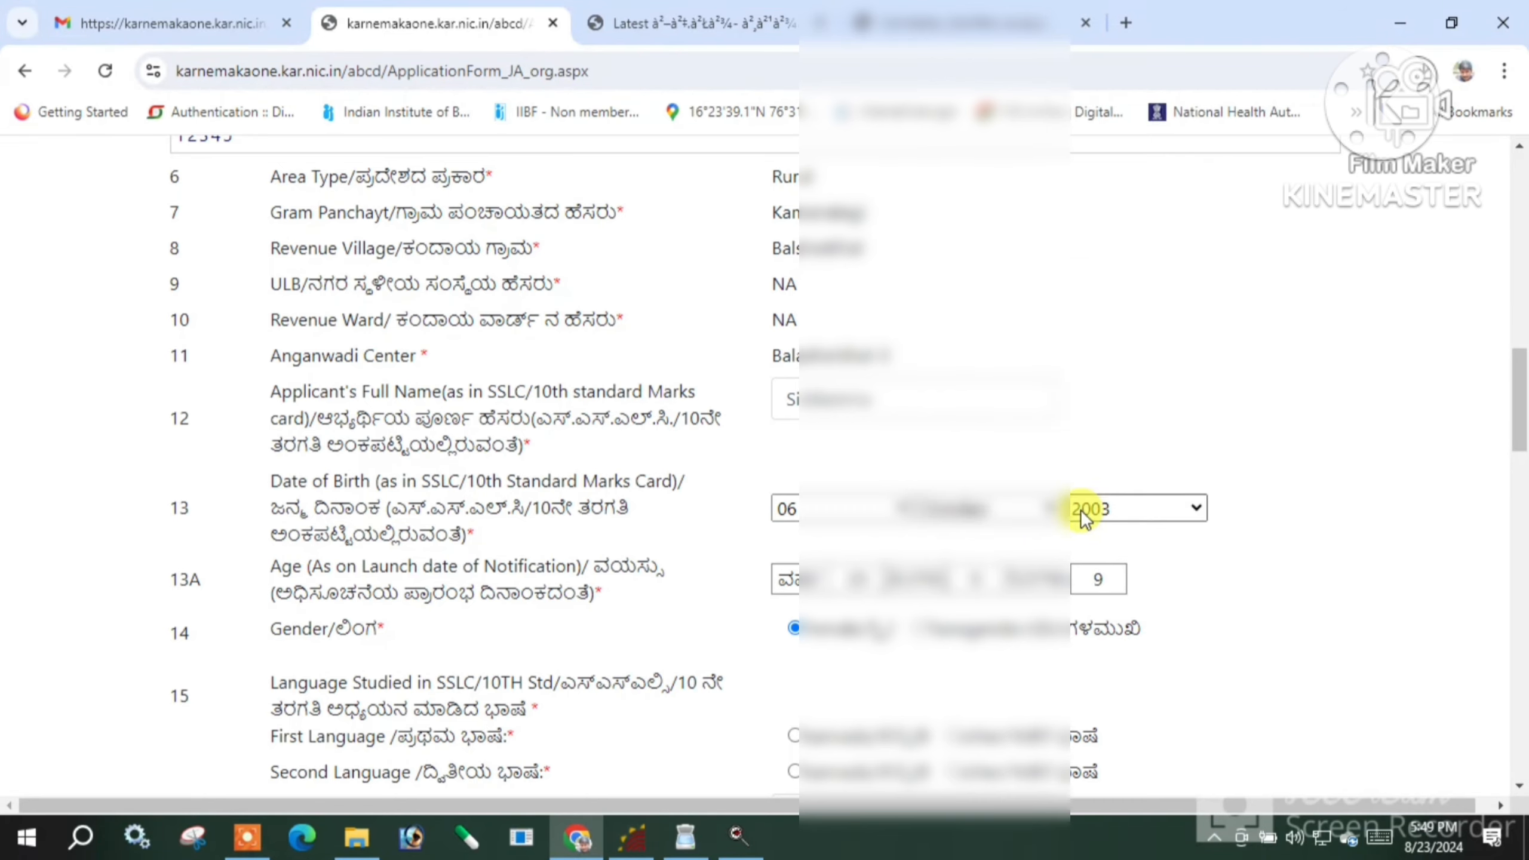
scroll(794, 527, down, 1)
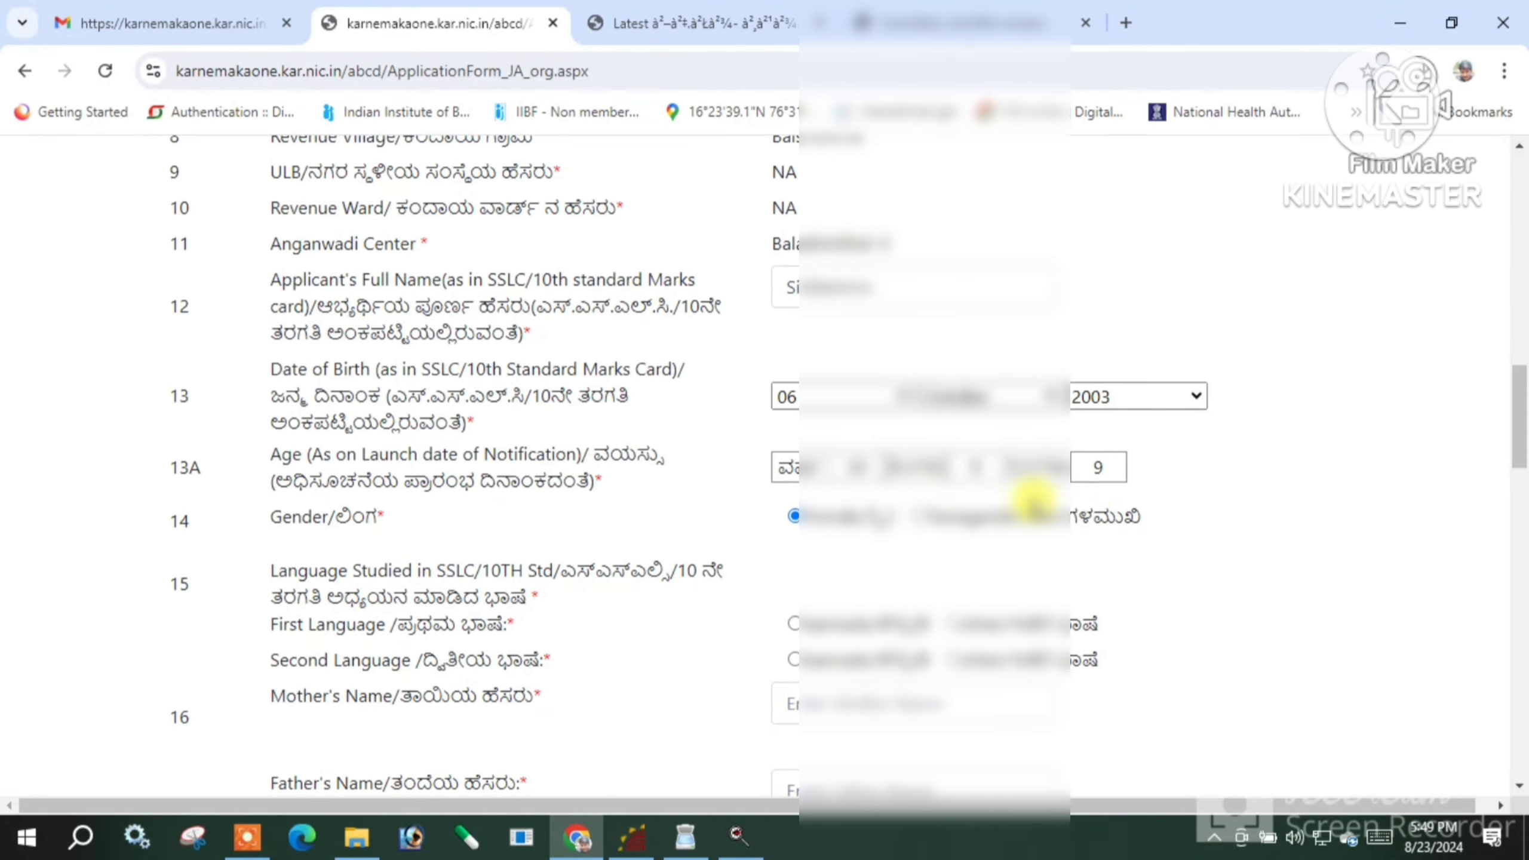
Pick the first First Language option and enter the mother's name
scroll(906, 566, down, 2)
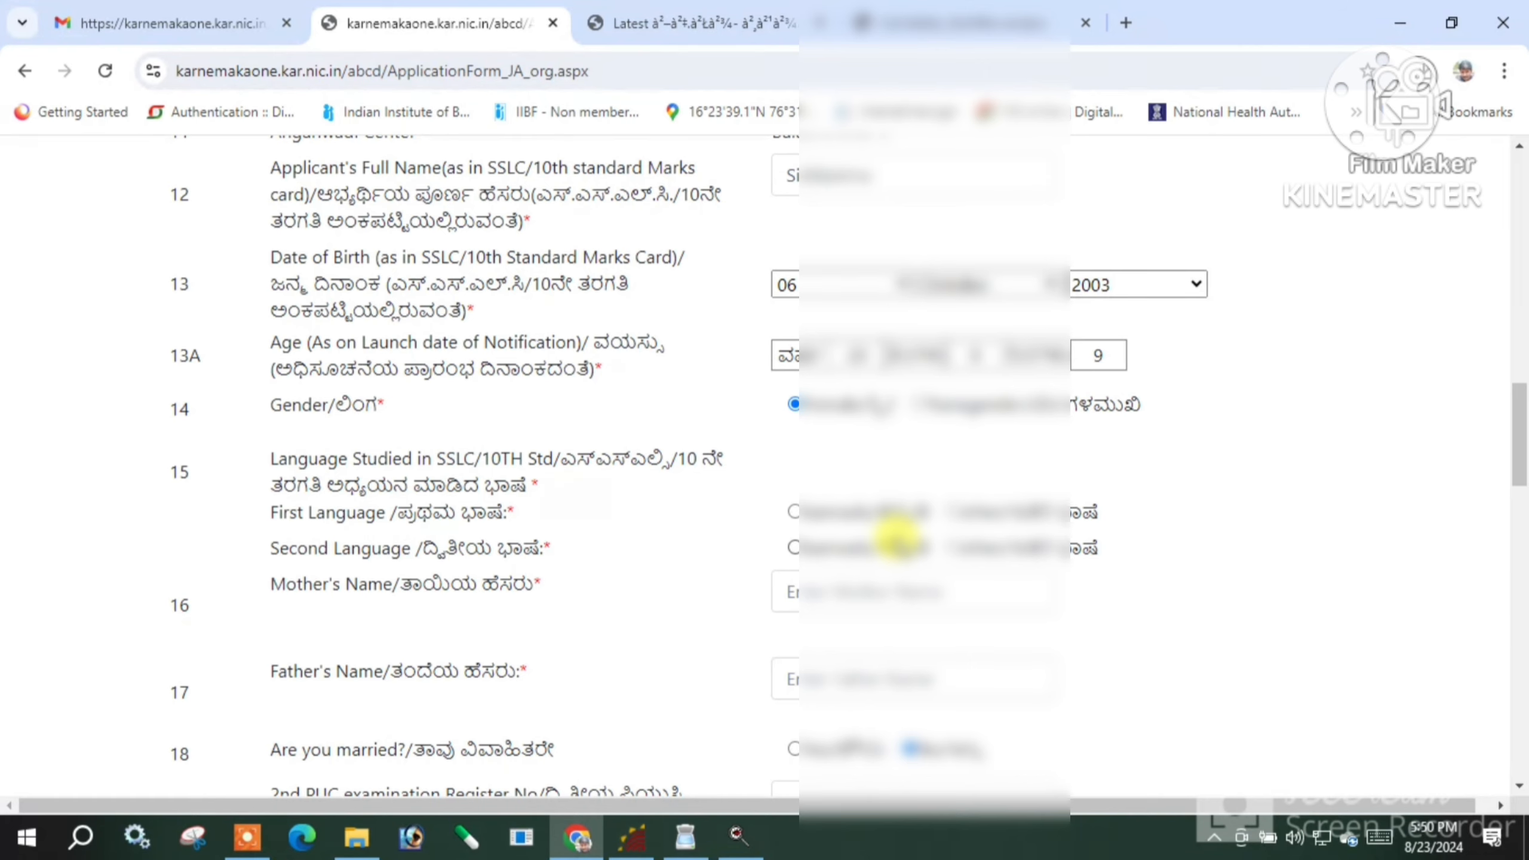
scroll(829, 528, down, 2)
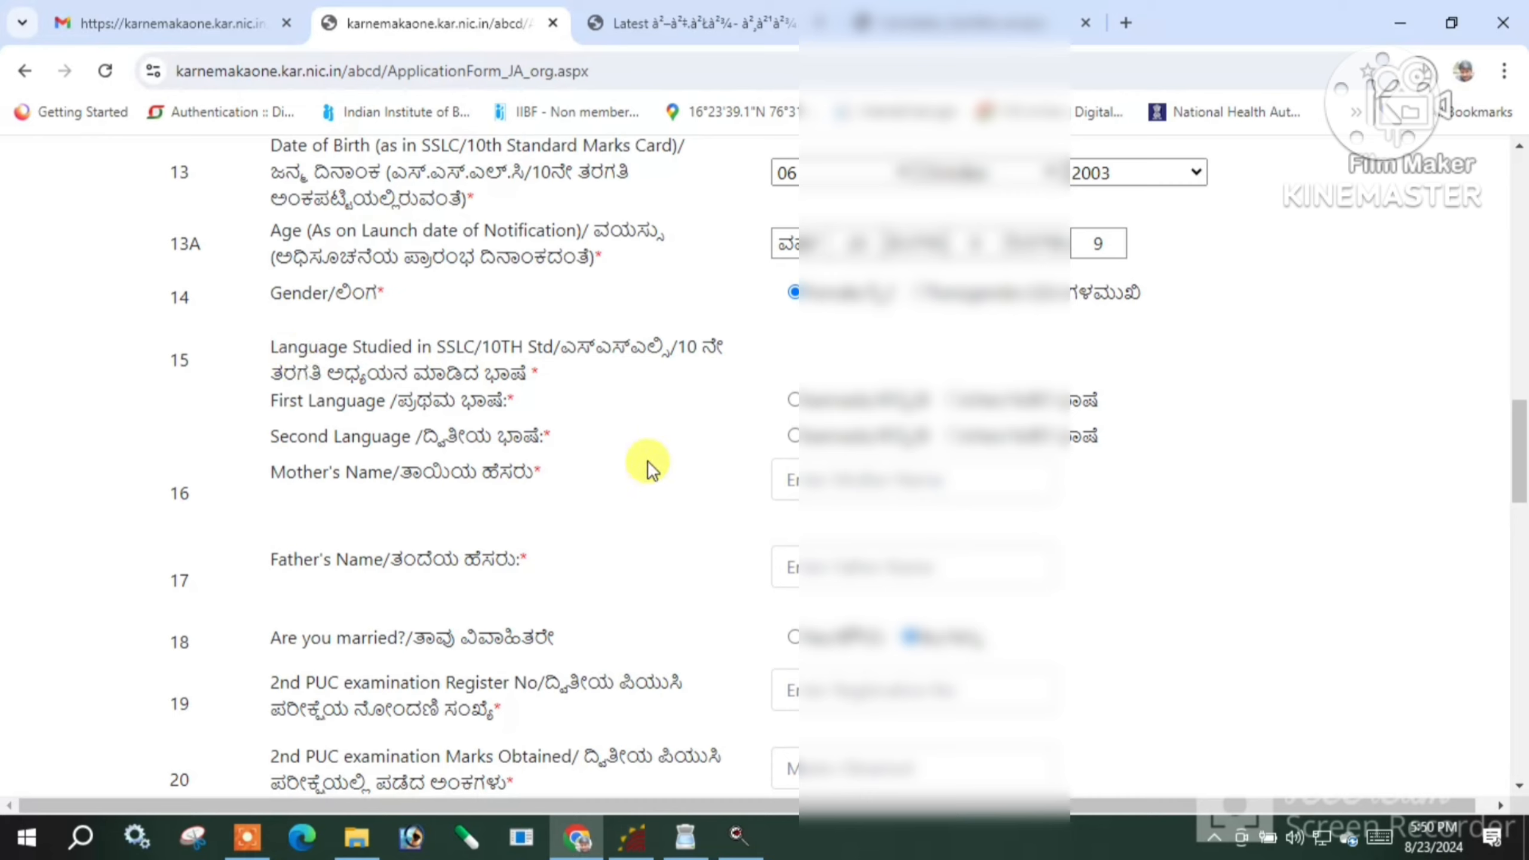
click(794, 401)
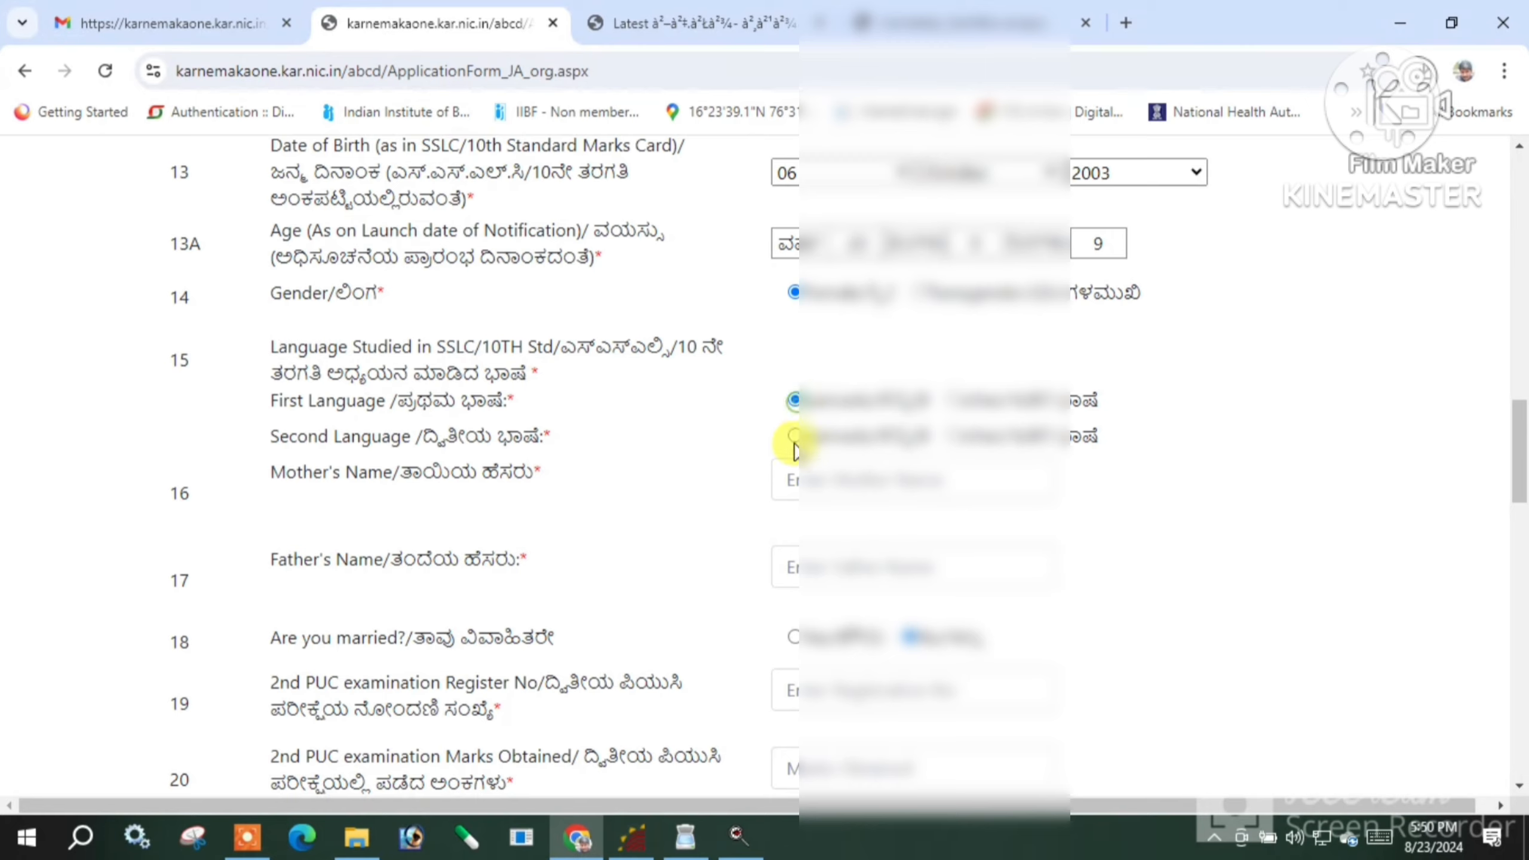
click(824, 470)
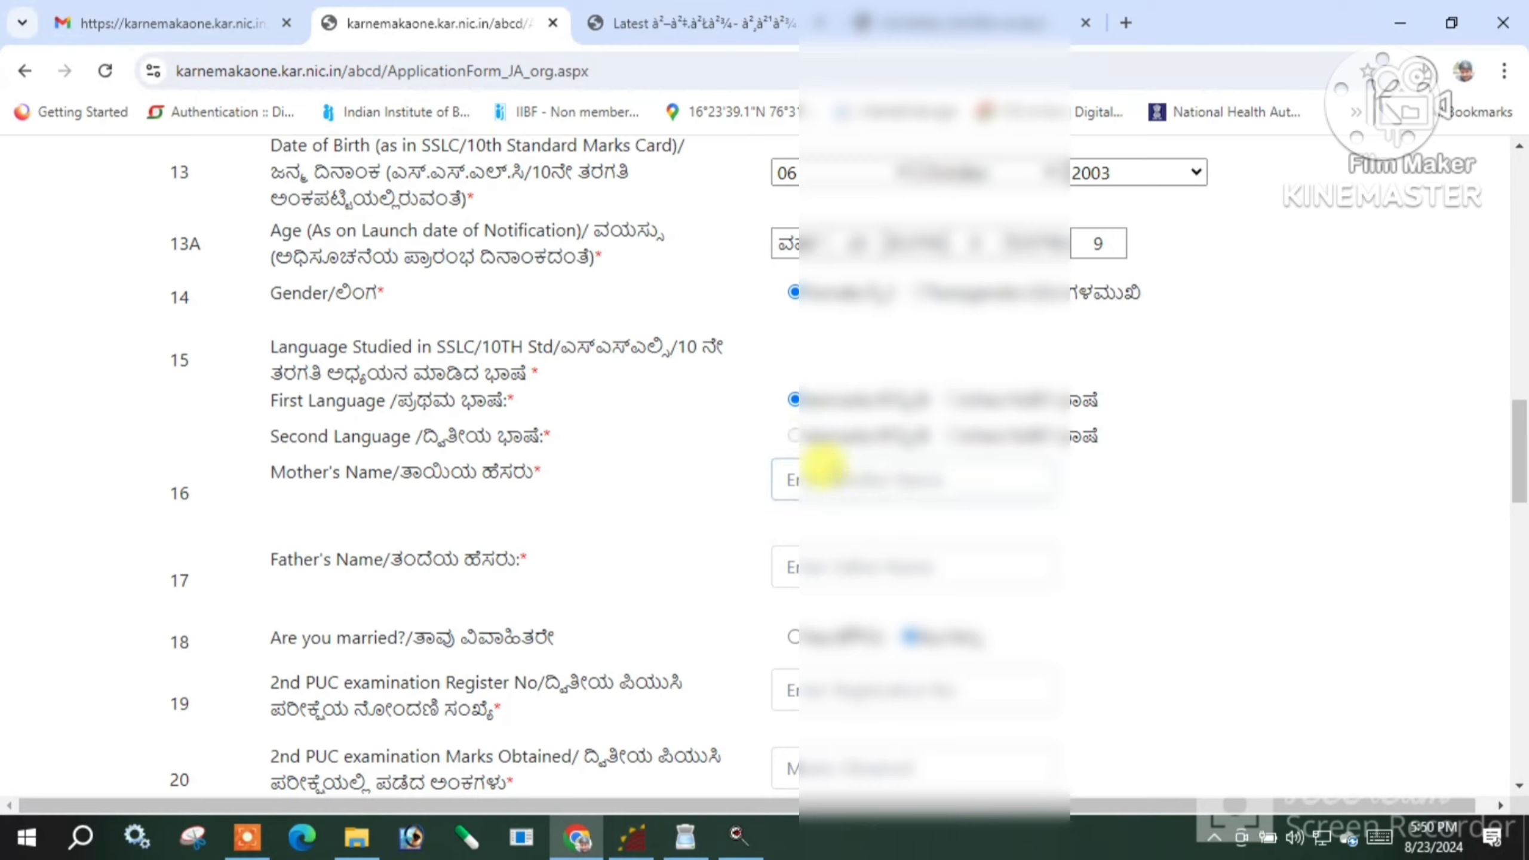
text(Chan)
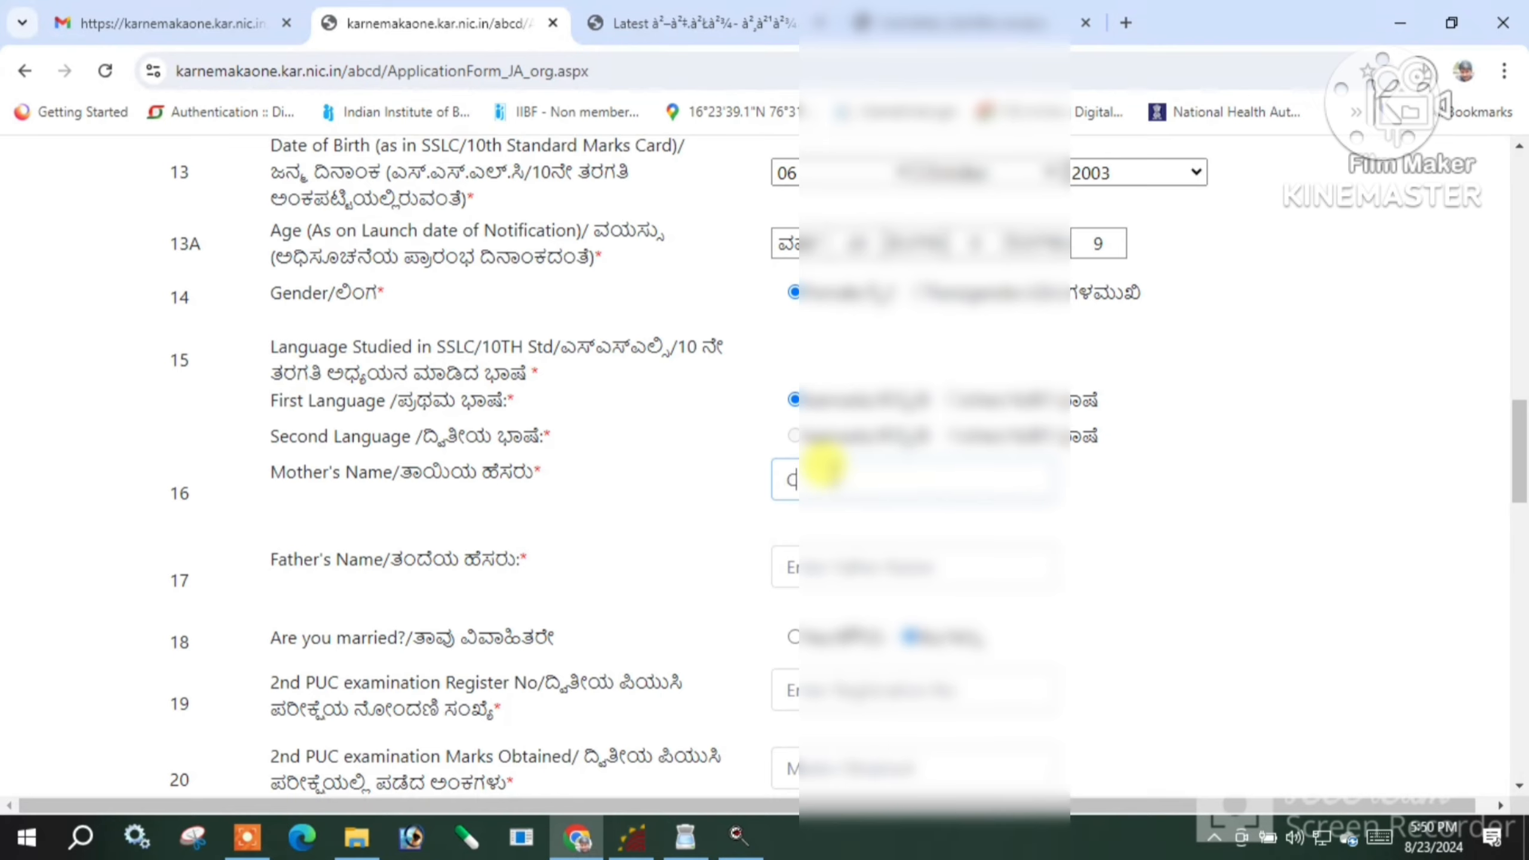
text(namma)
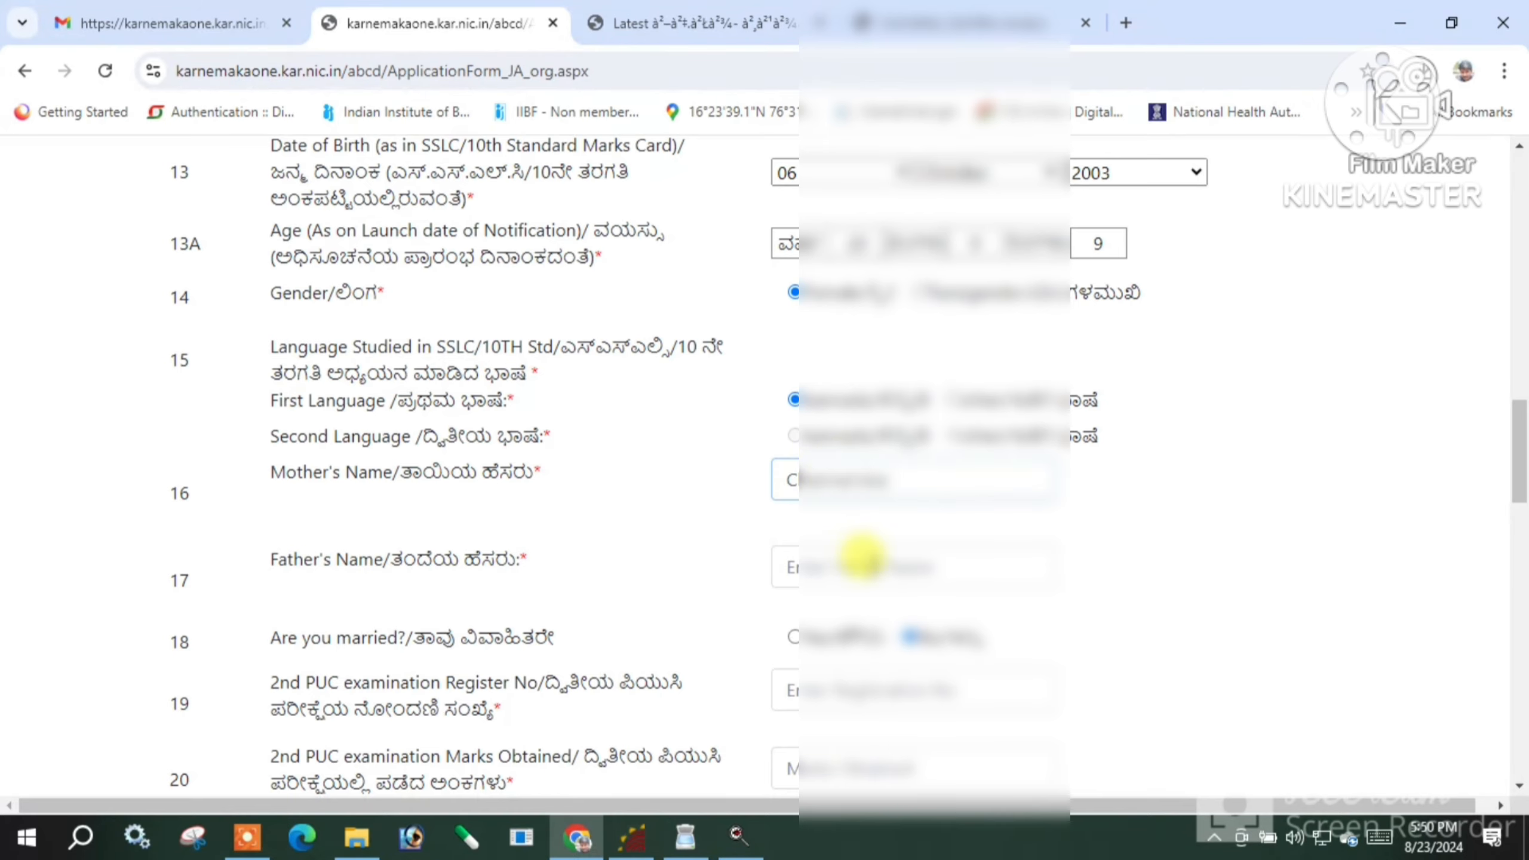
click(855, 554)
scroll(854, 554, up, 10)
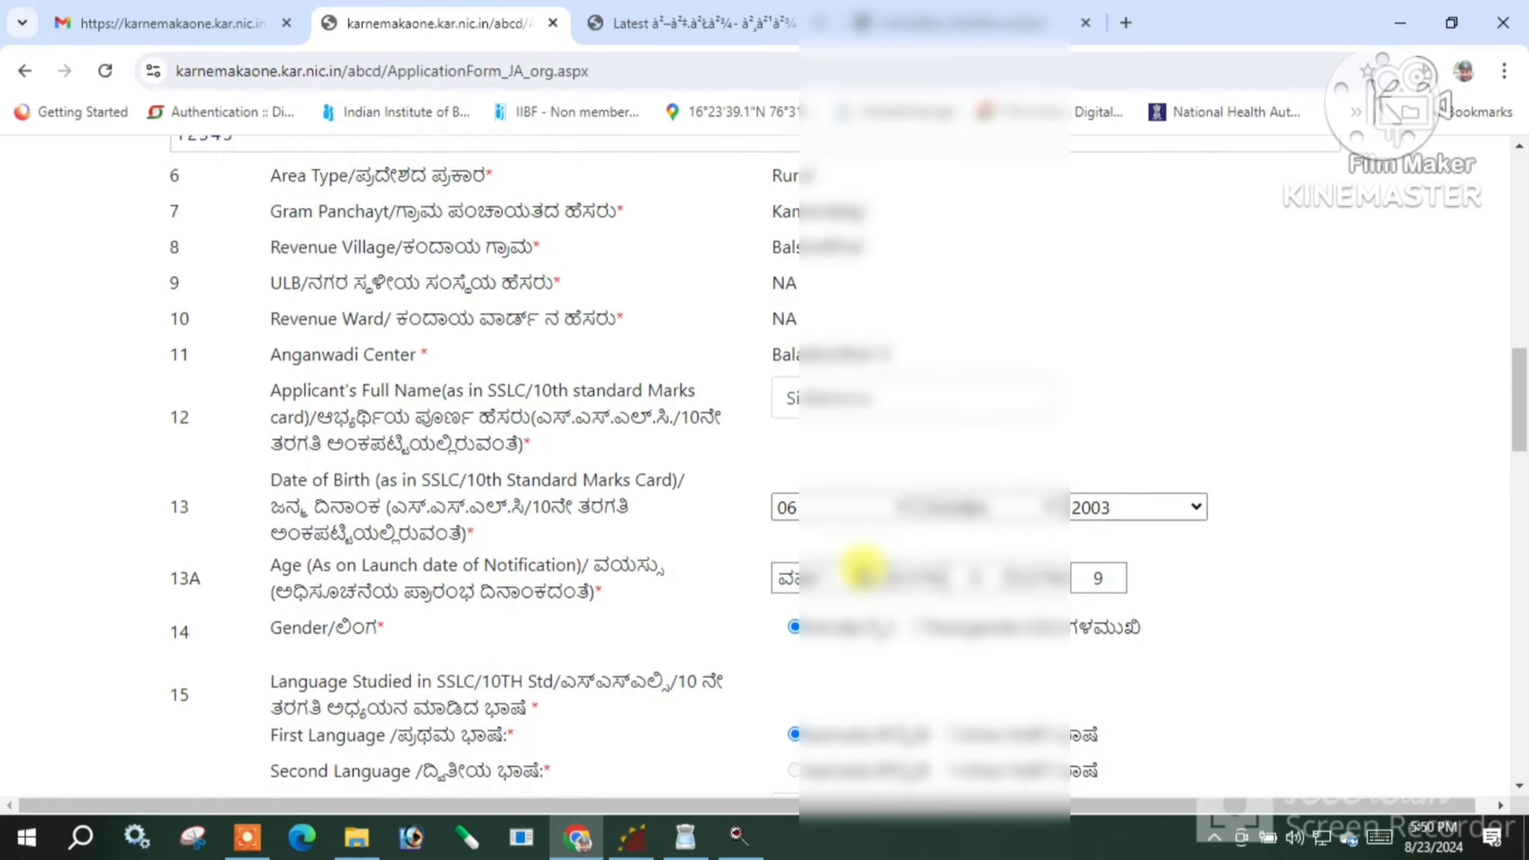
scroll(860, 569, up, 2)
scroll(861, 569, down, 9)
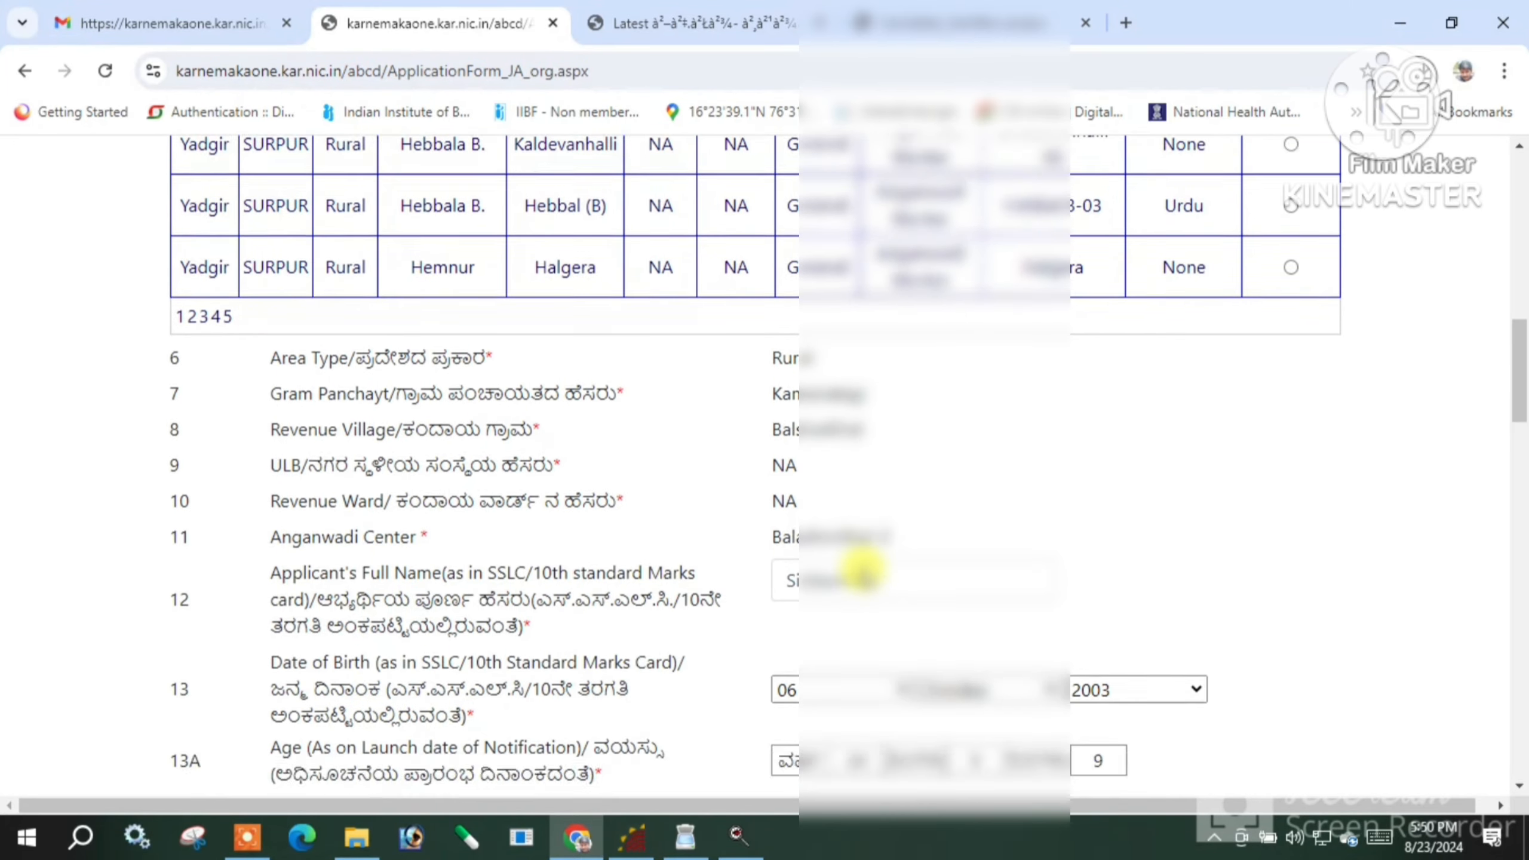
scroll(861, 569, down, 5)
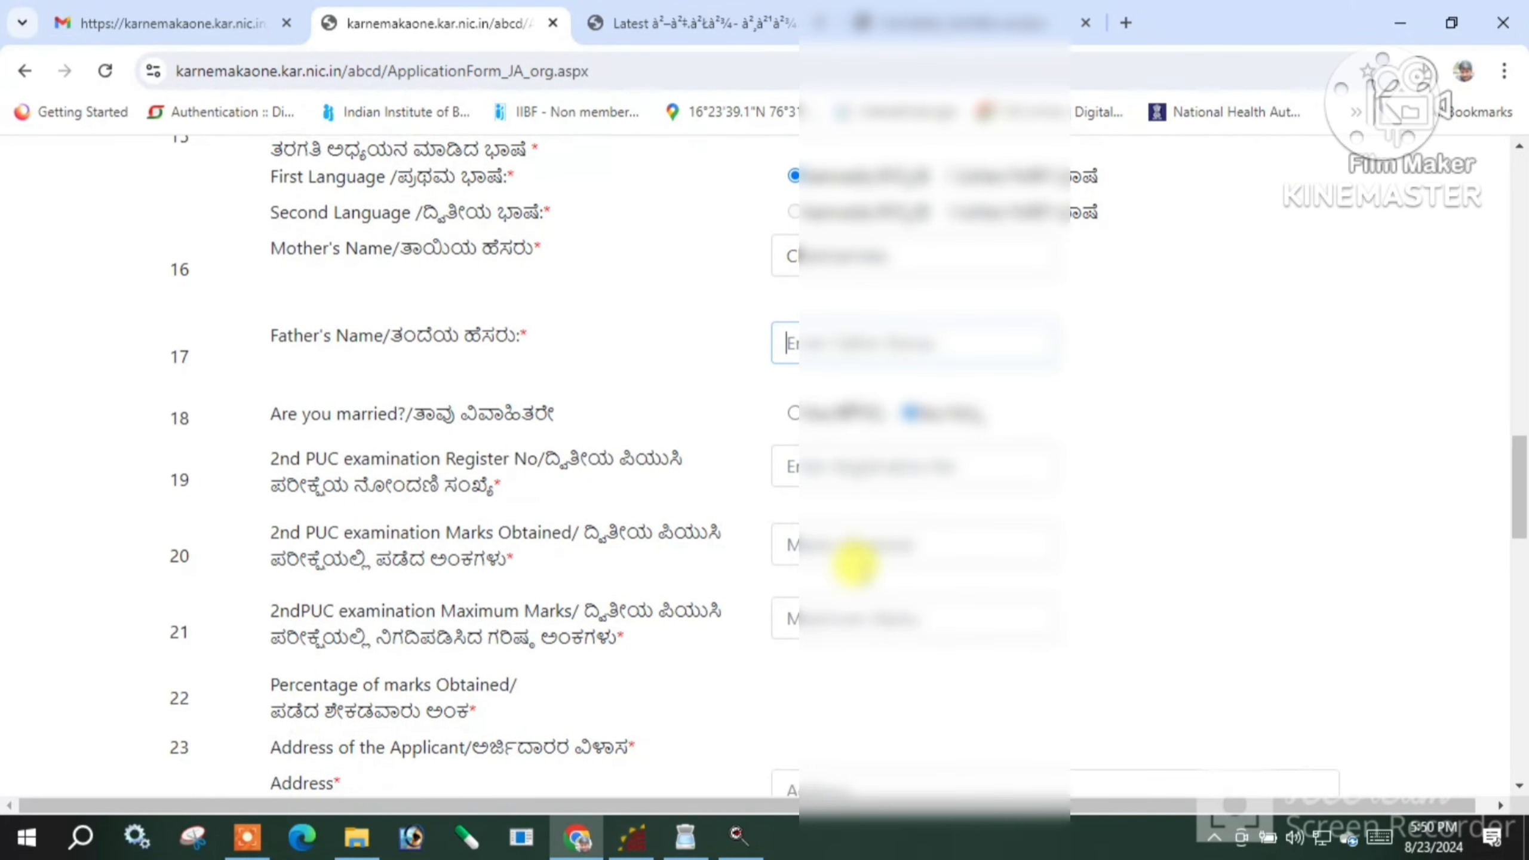
scroll(855, 563, up, 12)
scroll(858, 563, up, 6)
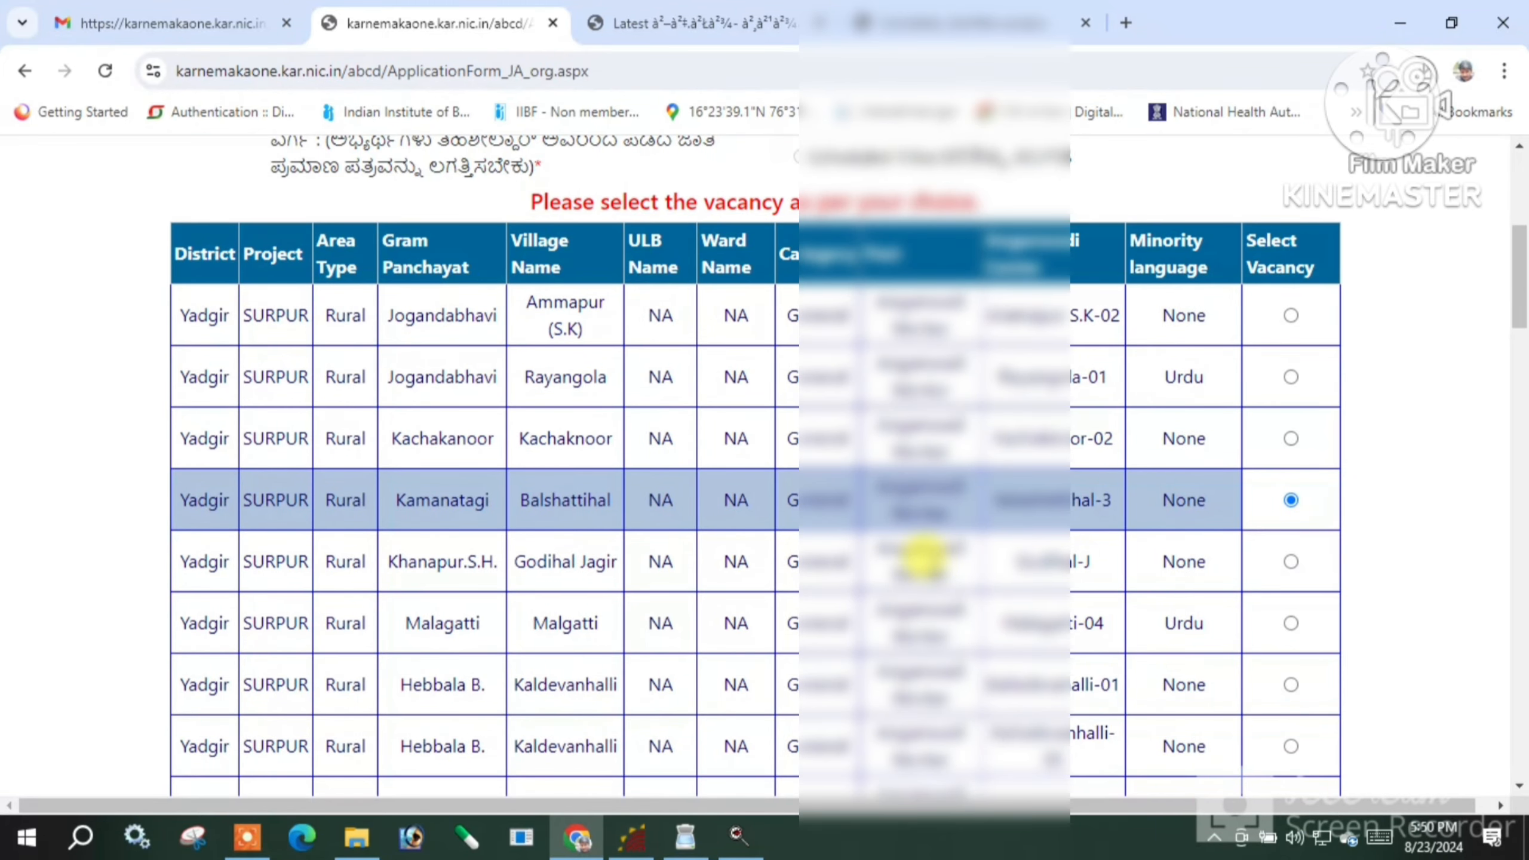
scroll(922, 556, up, 6)
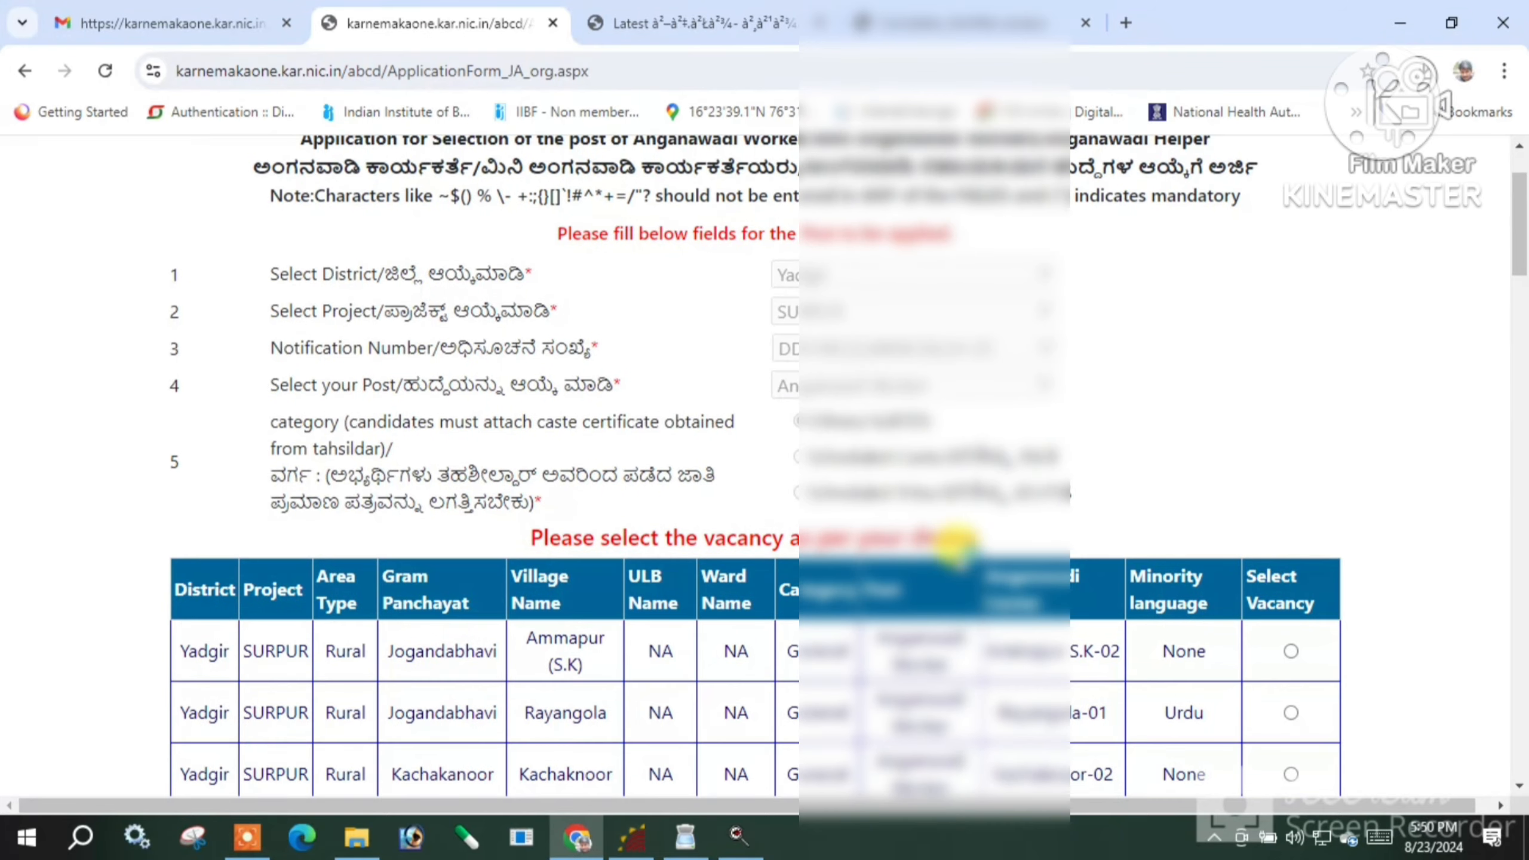
scroll(903, 468, down, 2)
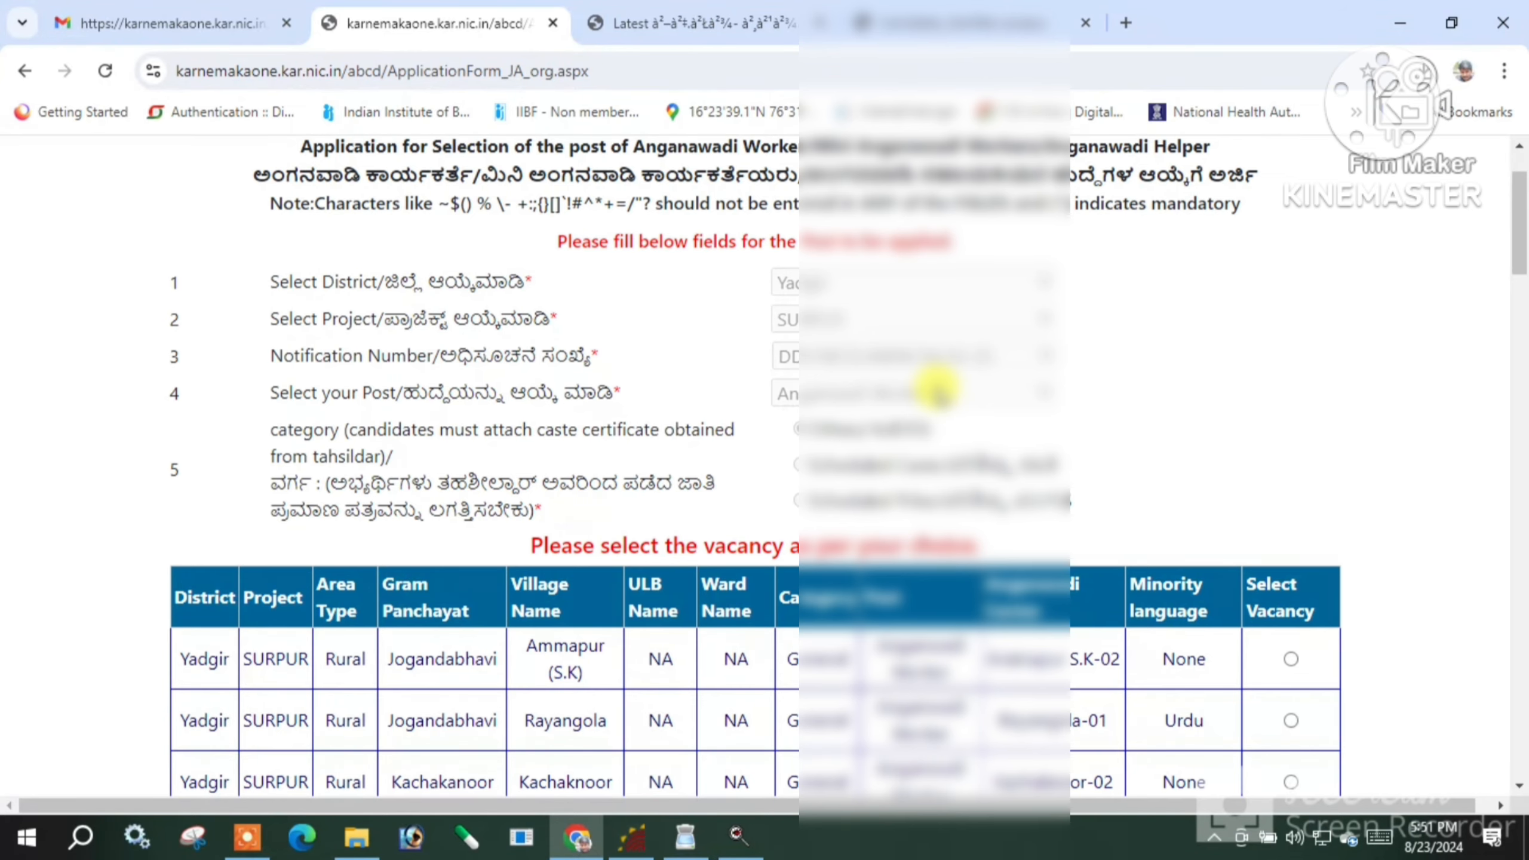
scroll(927, 383, down, 8)
scroll(861, 464, down, 6)
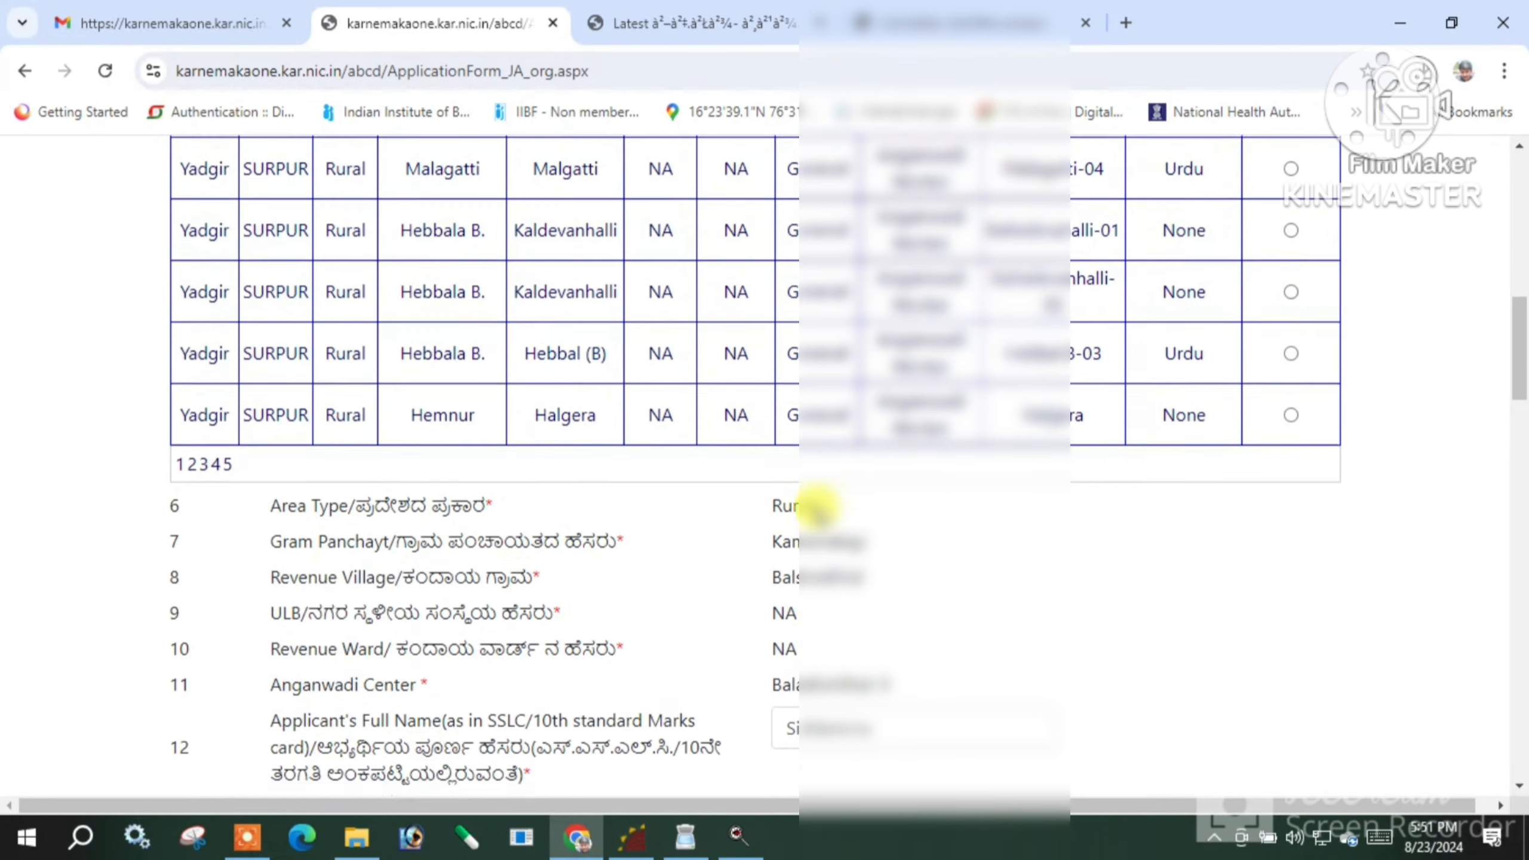
Enter the father's name in the Father's Name field
scroll(816, 509, down, 10)
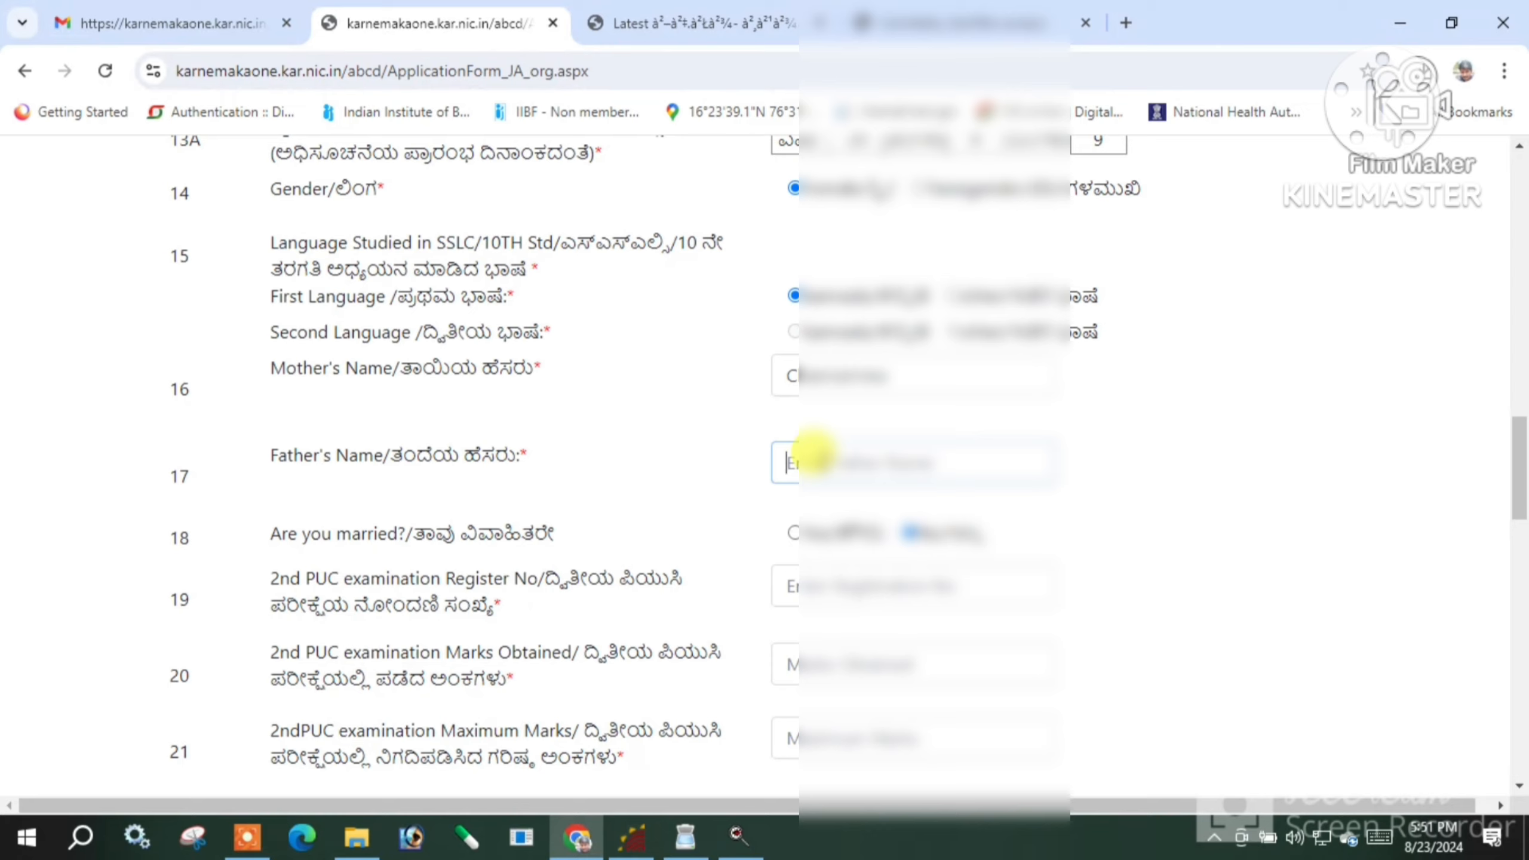
text(C)
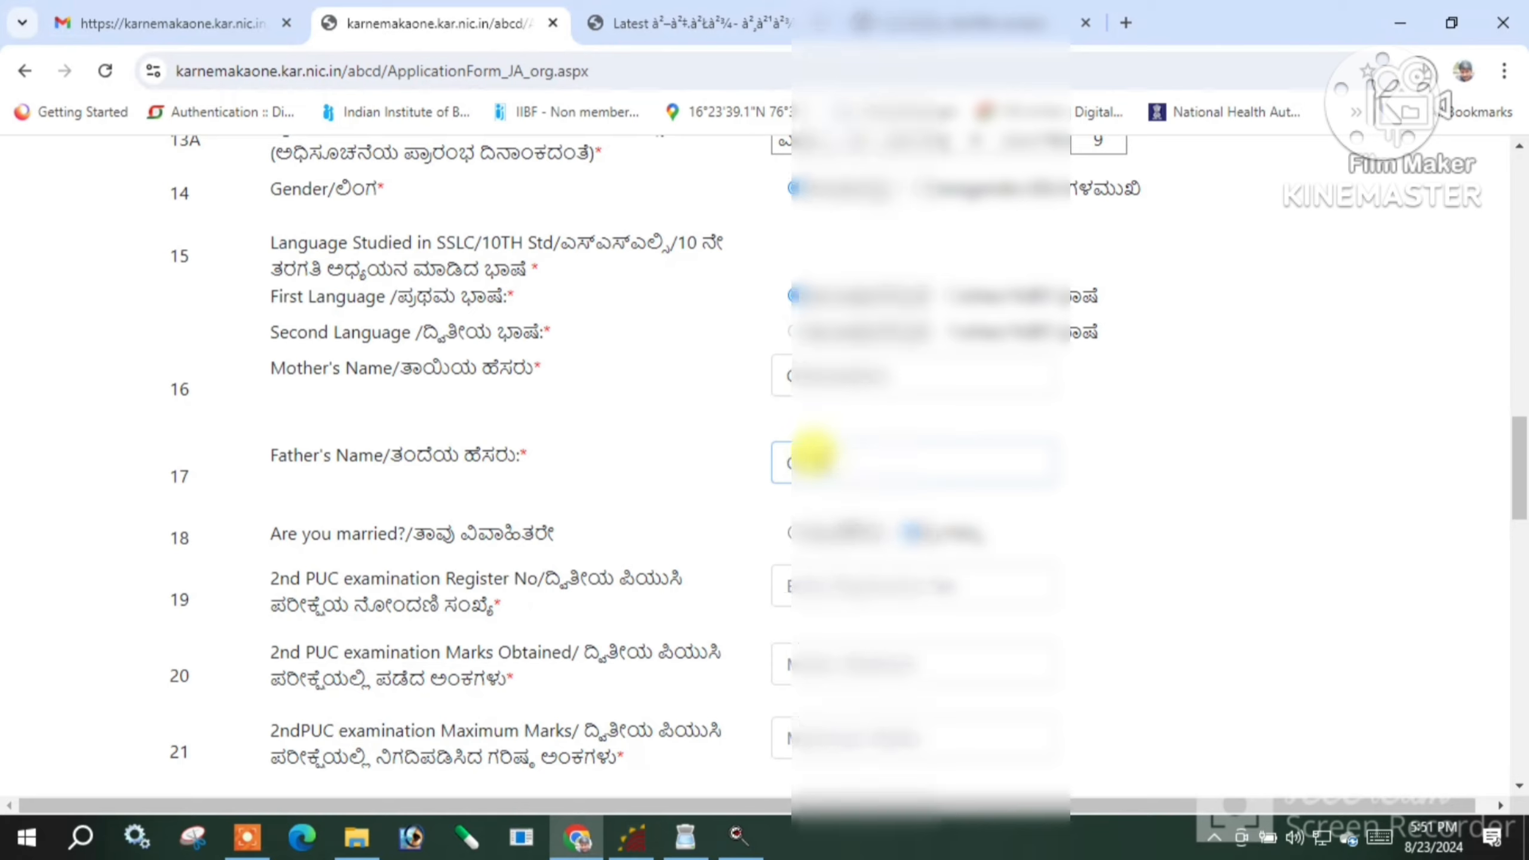
text(nath)
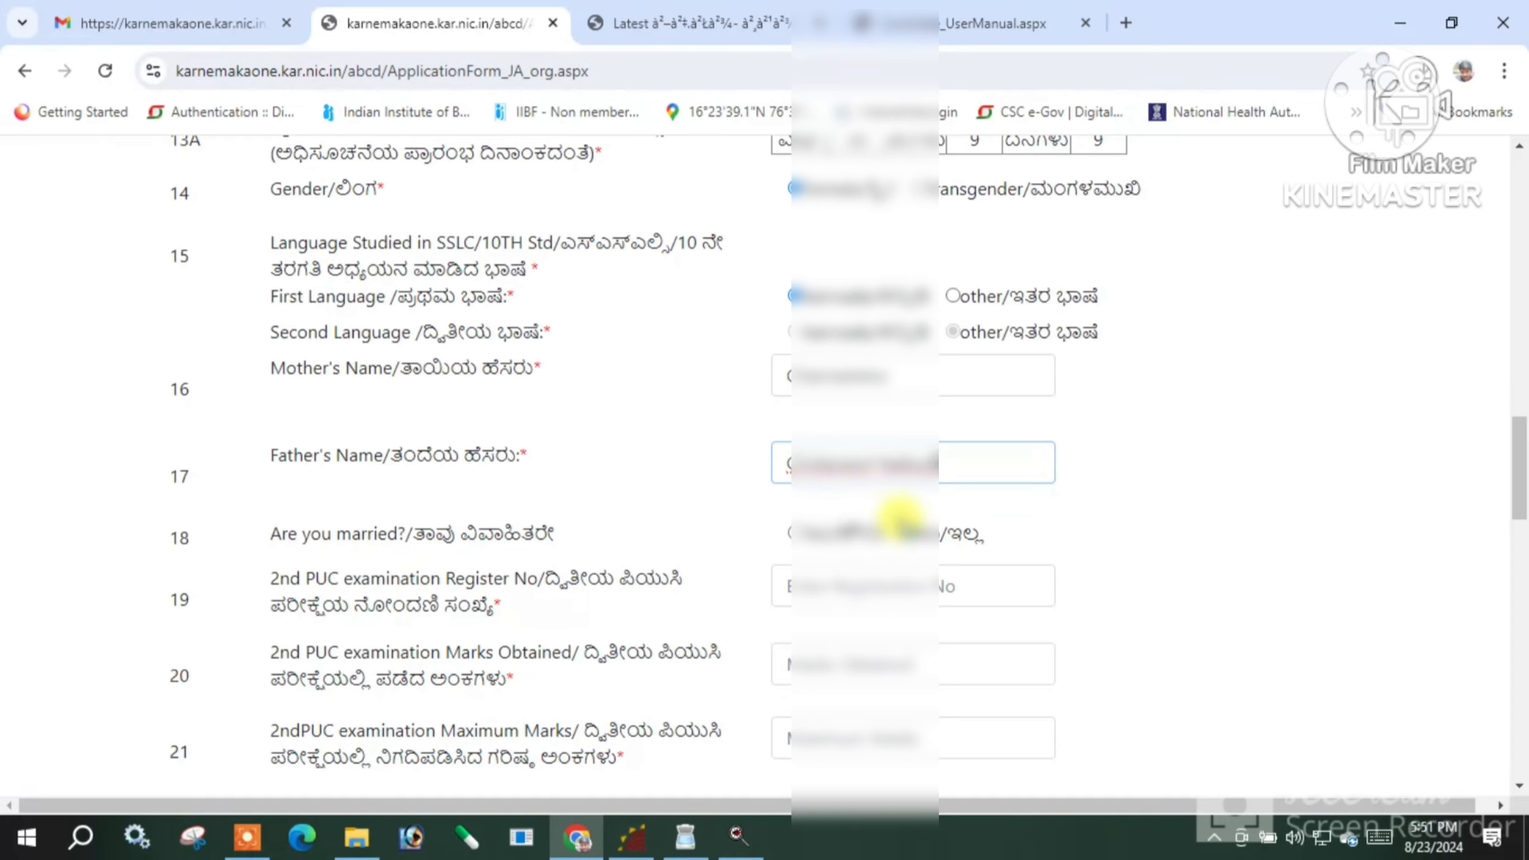
Answer No to the marriage question and enter the 2nd PUC register number
click(907, 527)
scroll(939, 518, down, 2)
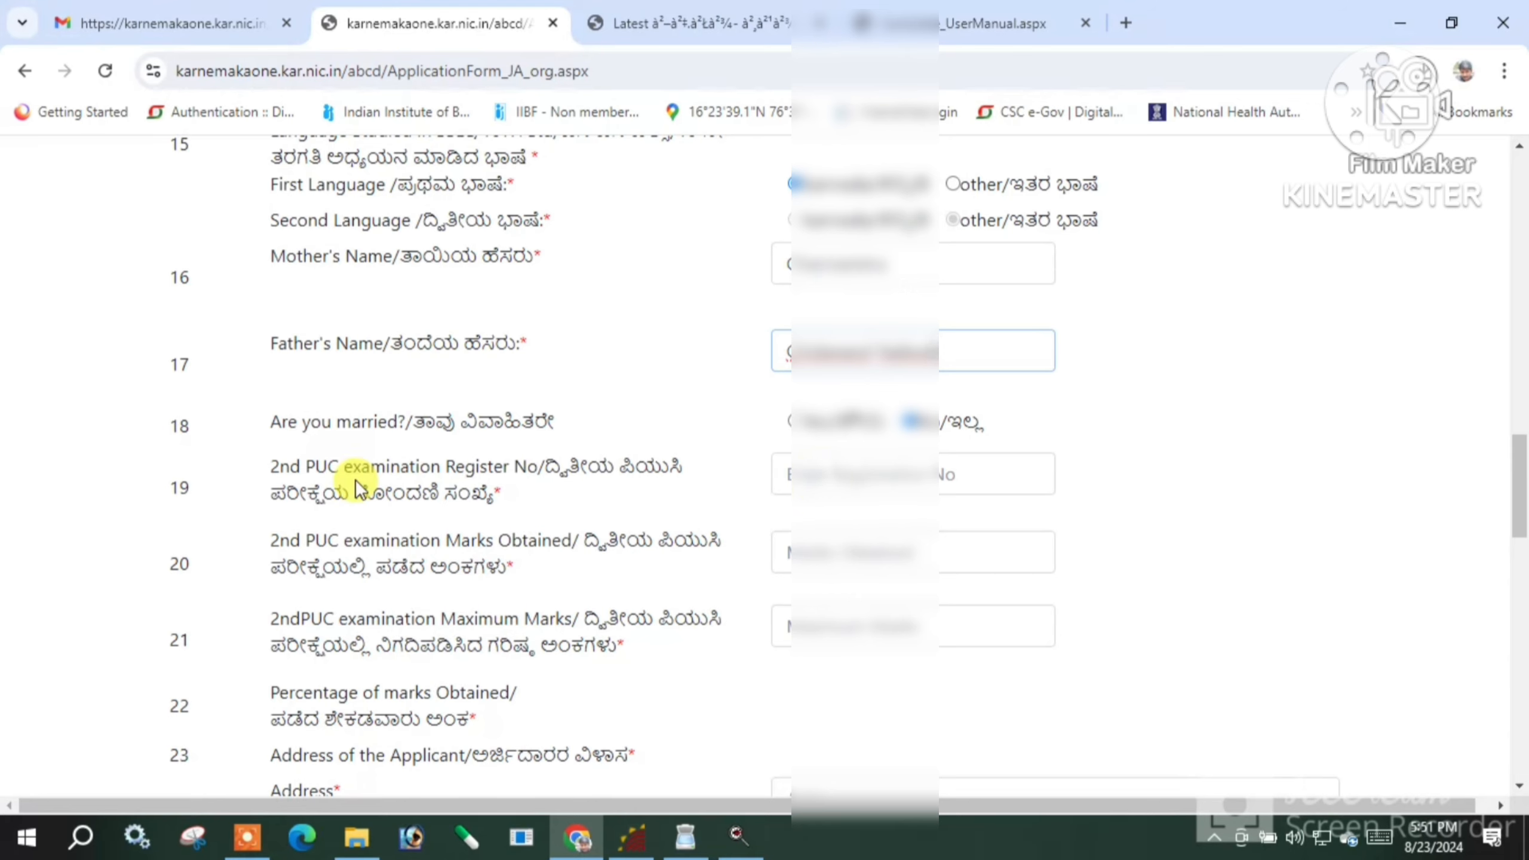
scroll(669, 500, down, 2)
click(865, 354)
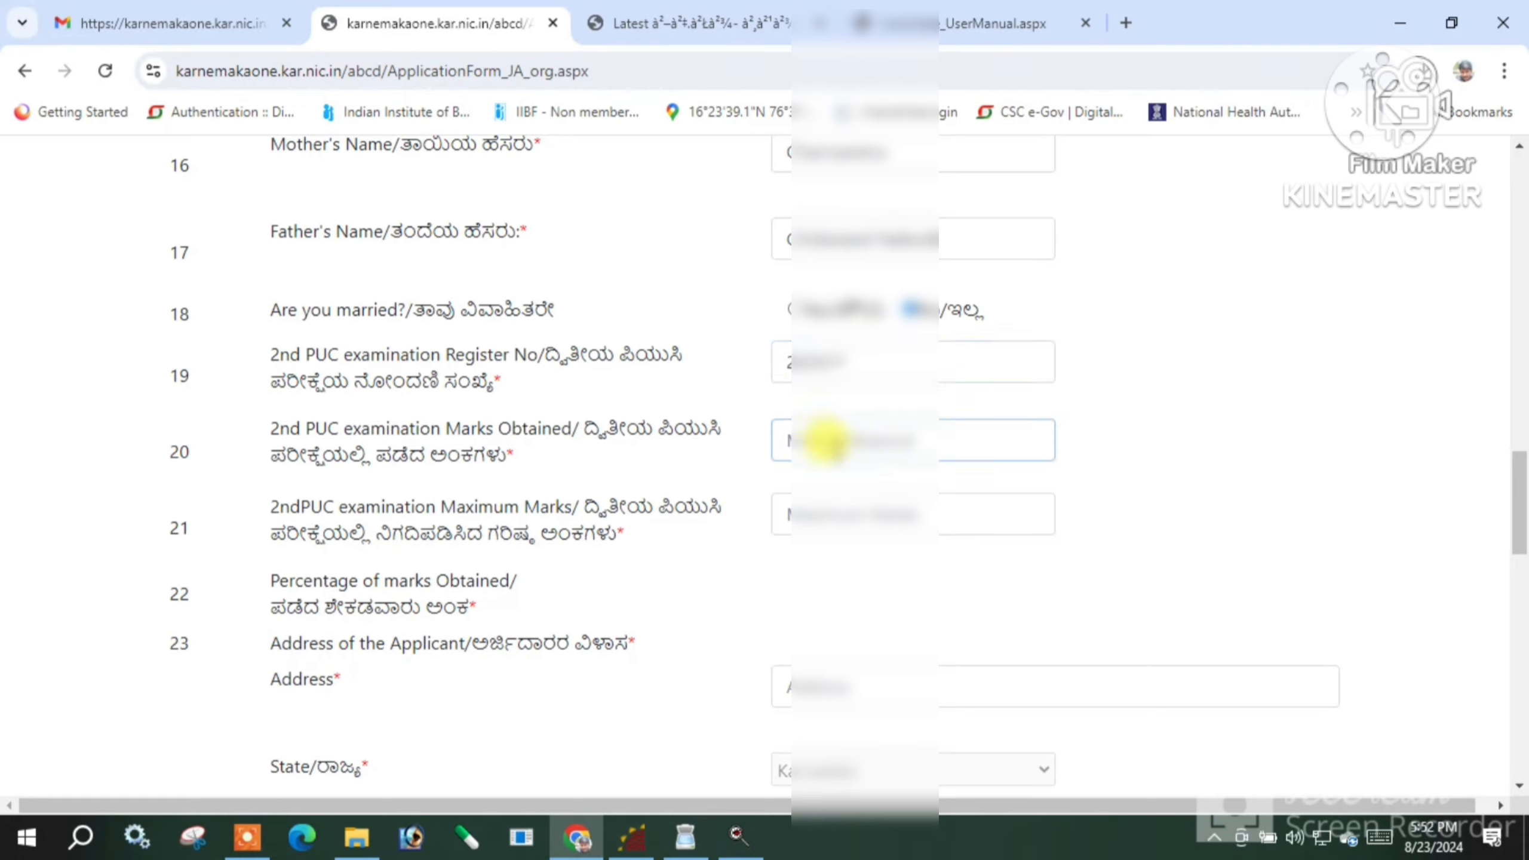
text(4)
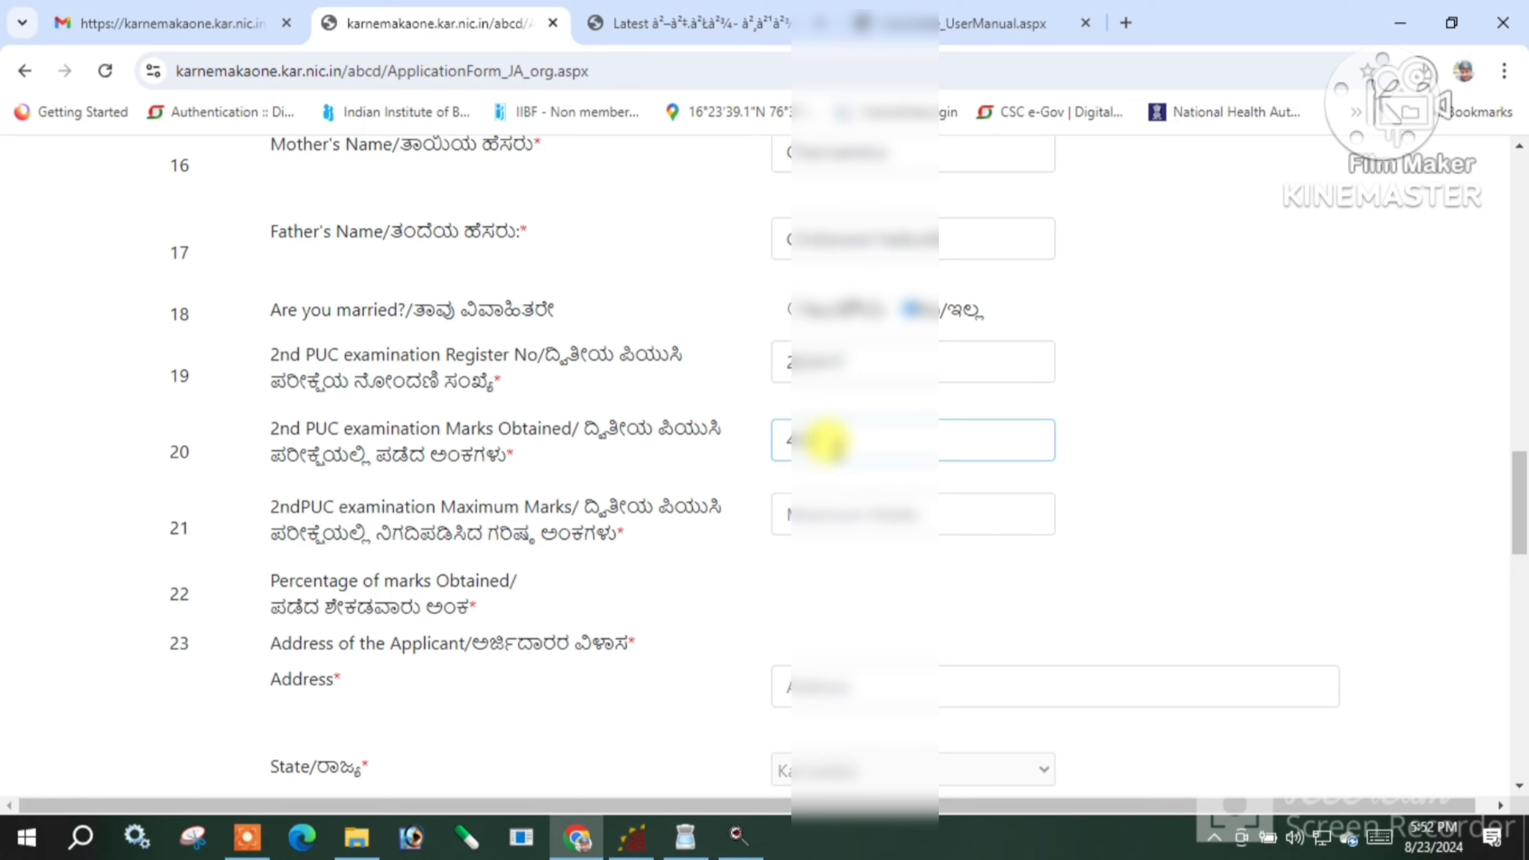
Enter 600 as the 2nd PUC maximum marks so the percentage calculates to about 72
click(792, 513)
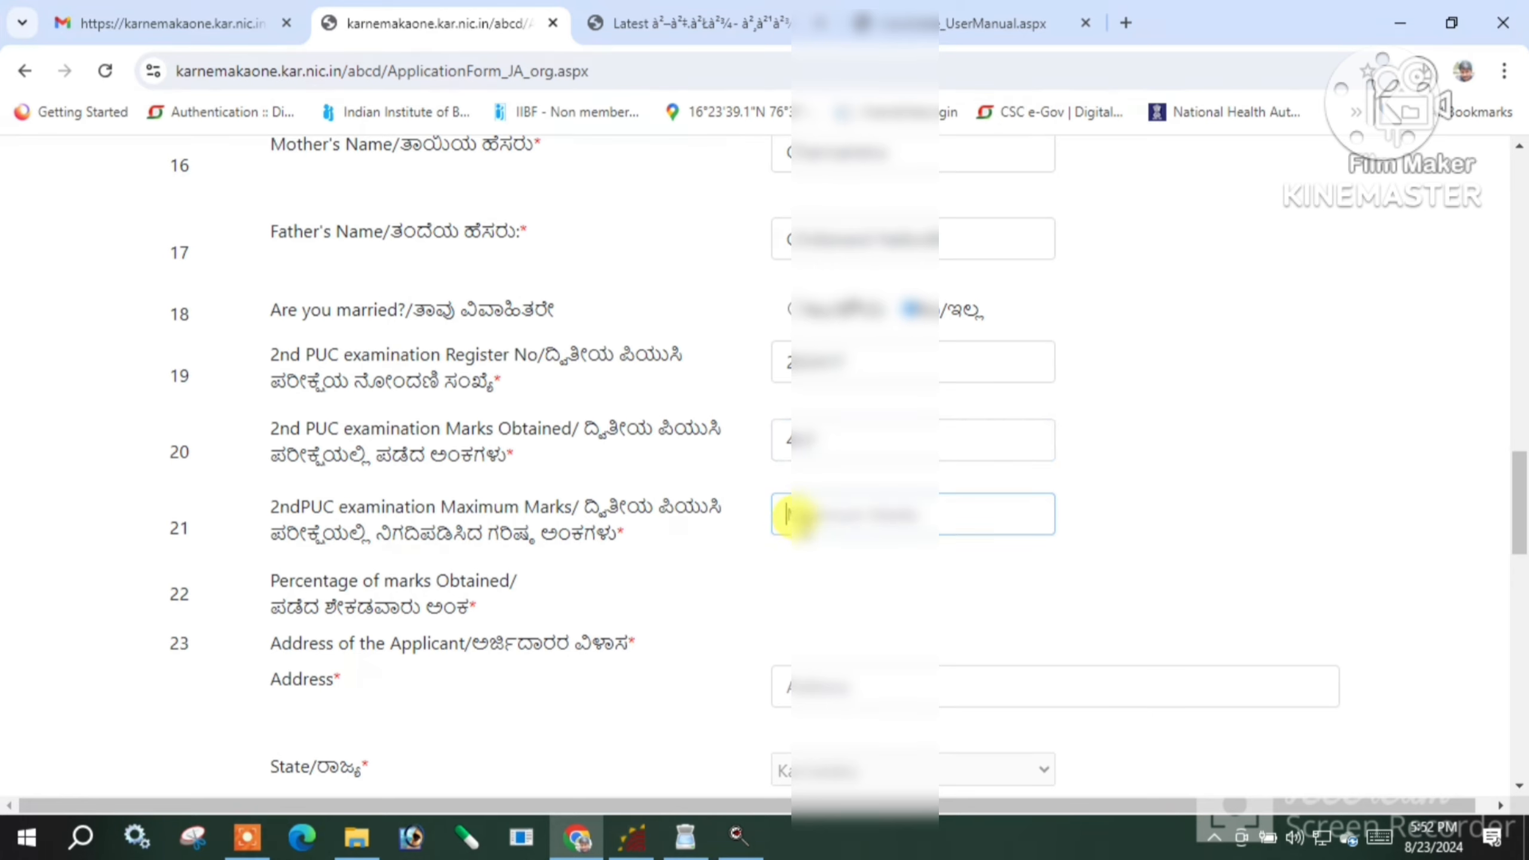
scroll(784, 573, down, 3)
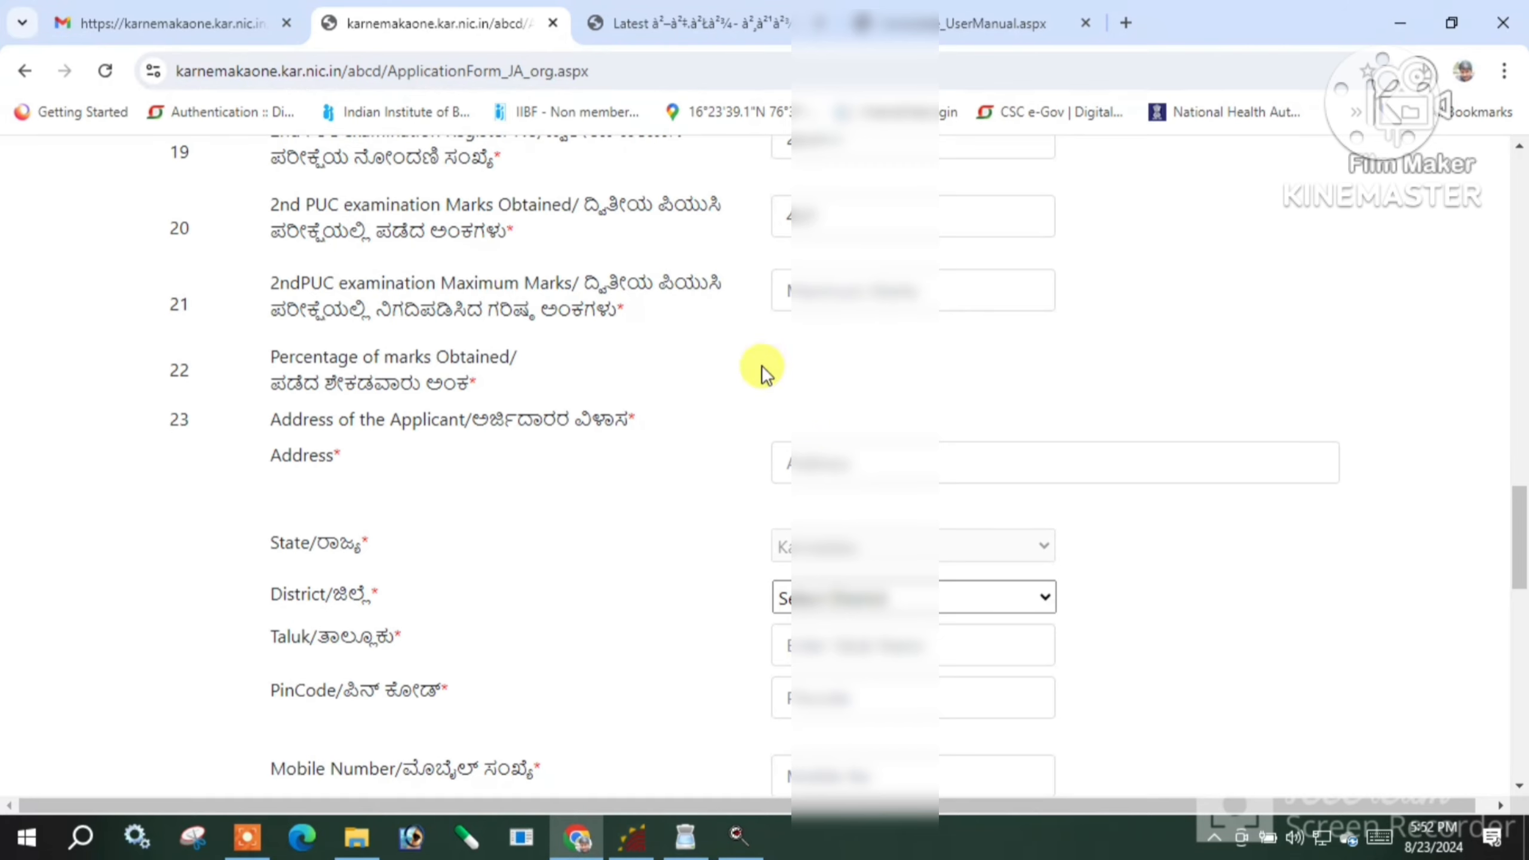
scroll(762, 368, up, 2)
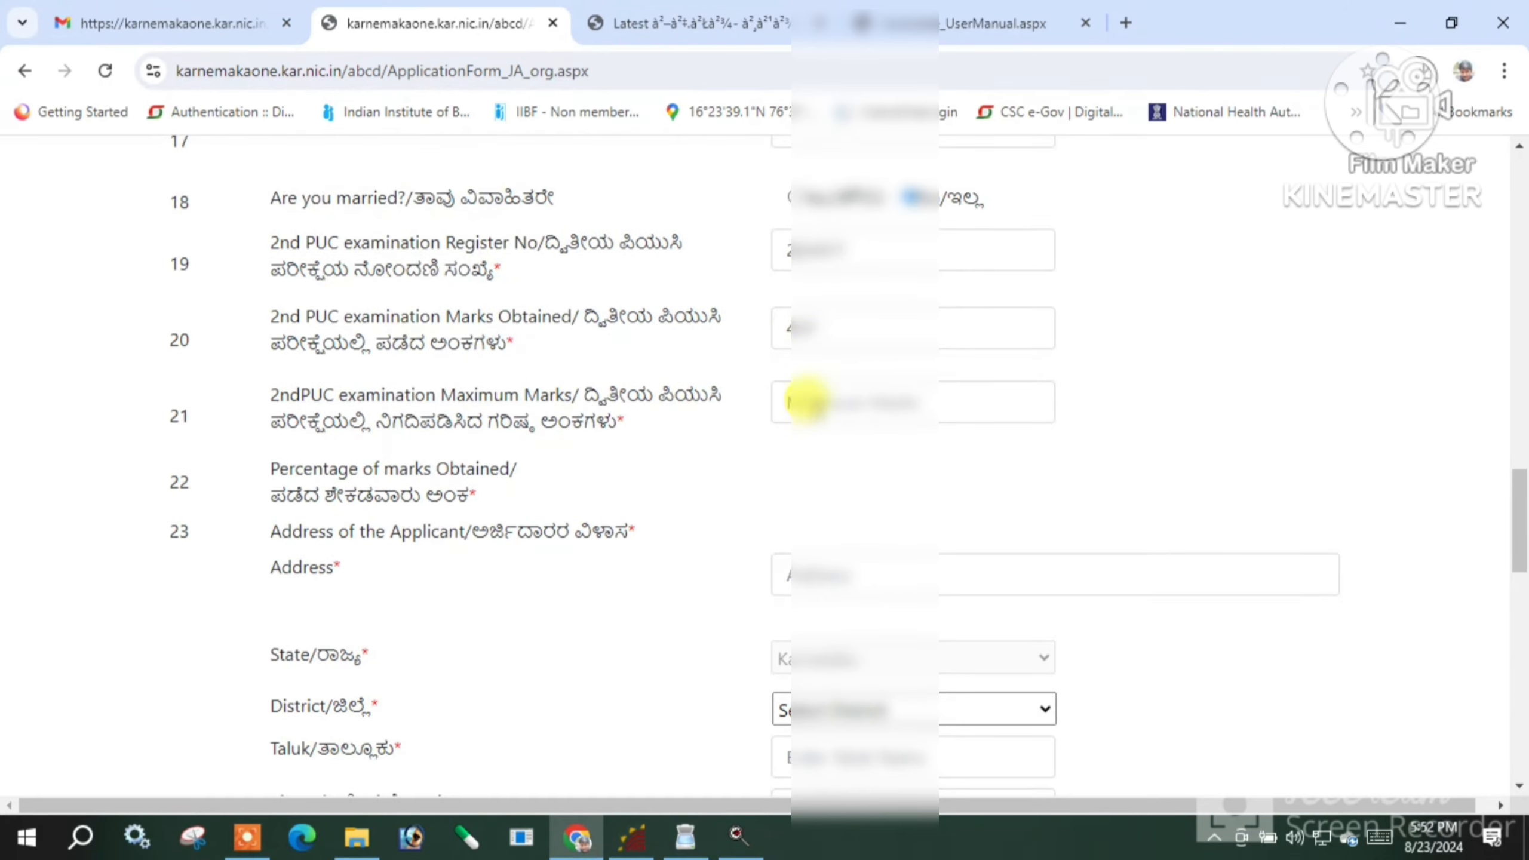
click(806, 401)
text(600)
click(806, 482)
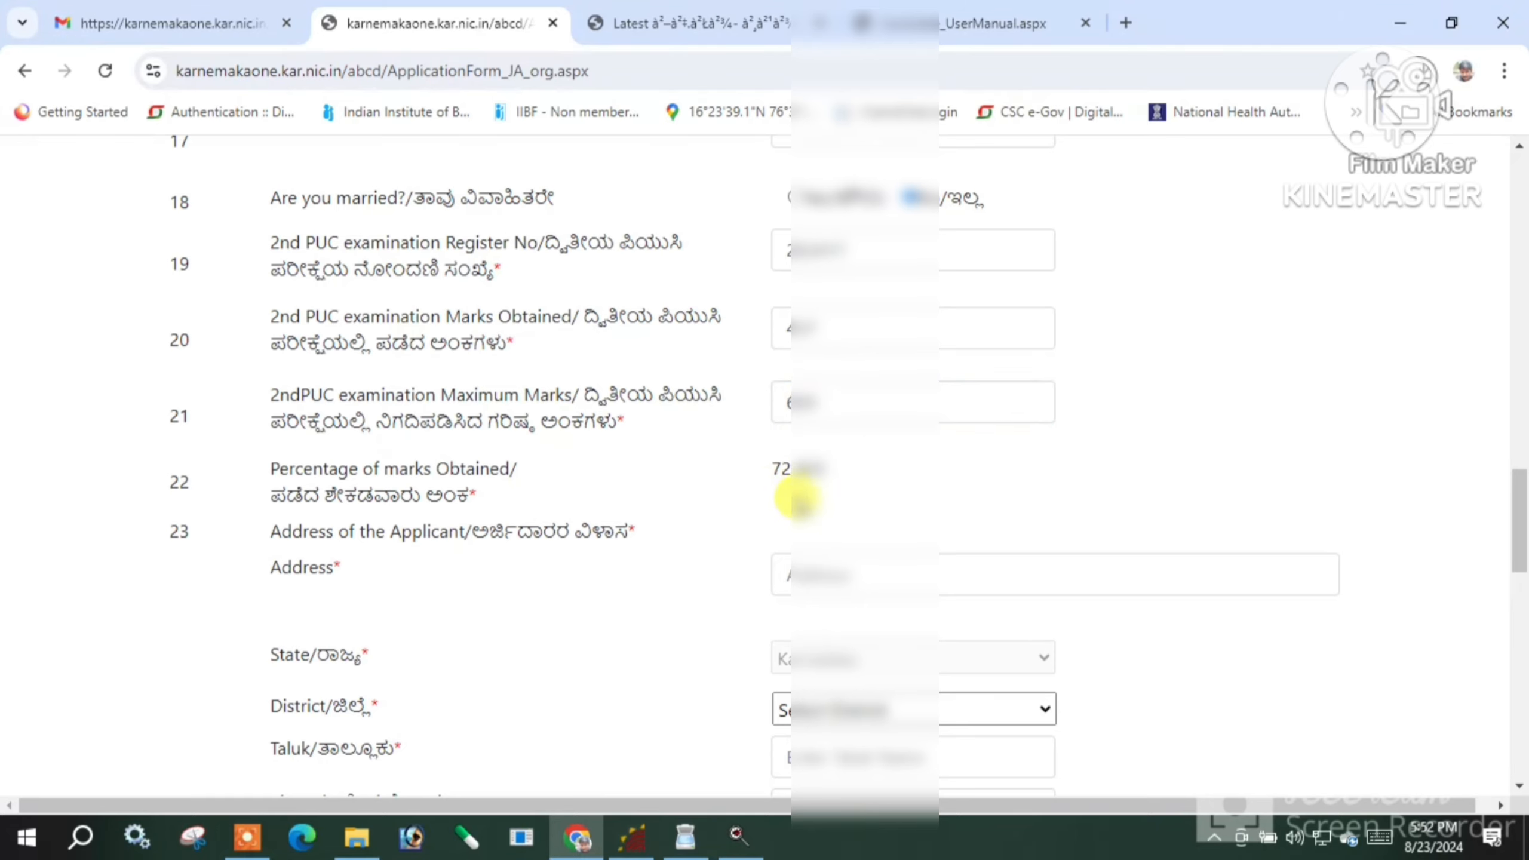
scroll(856, 536, down, 2)
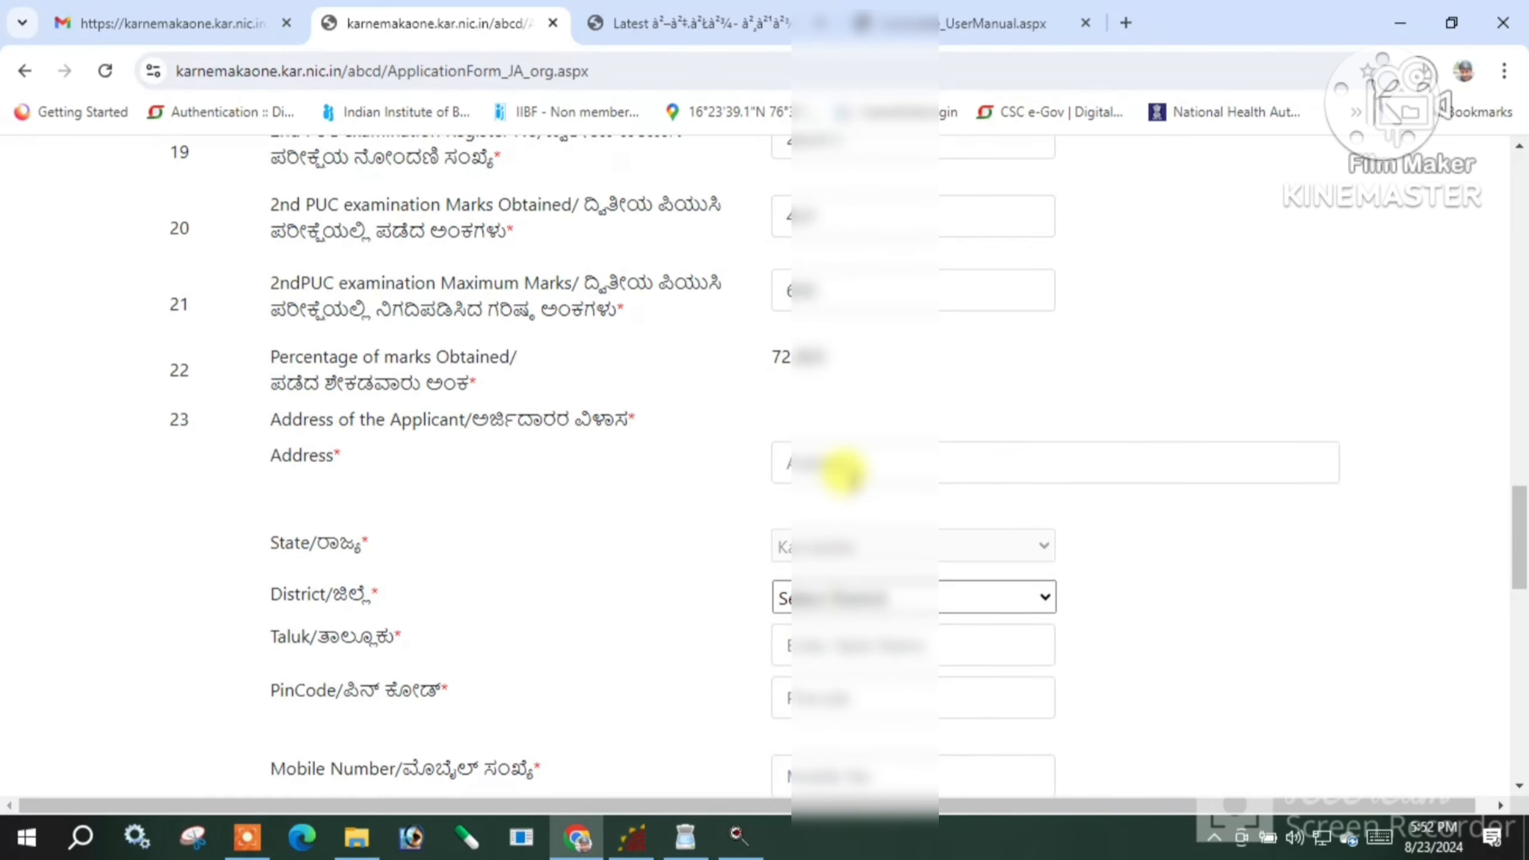
Fill in the applicant's address, Yadgir district, taluk, PIN code, mobile number and e-mail
click(837, 467)
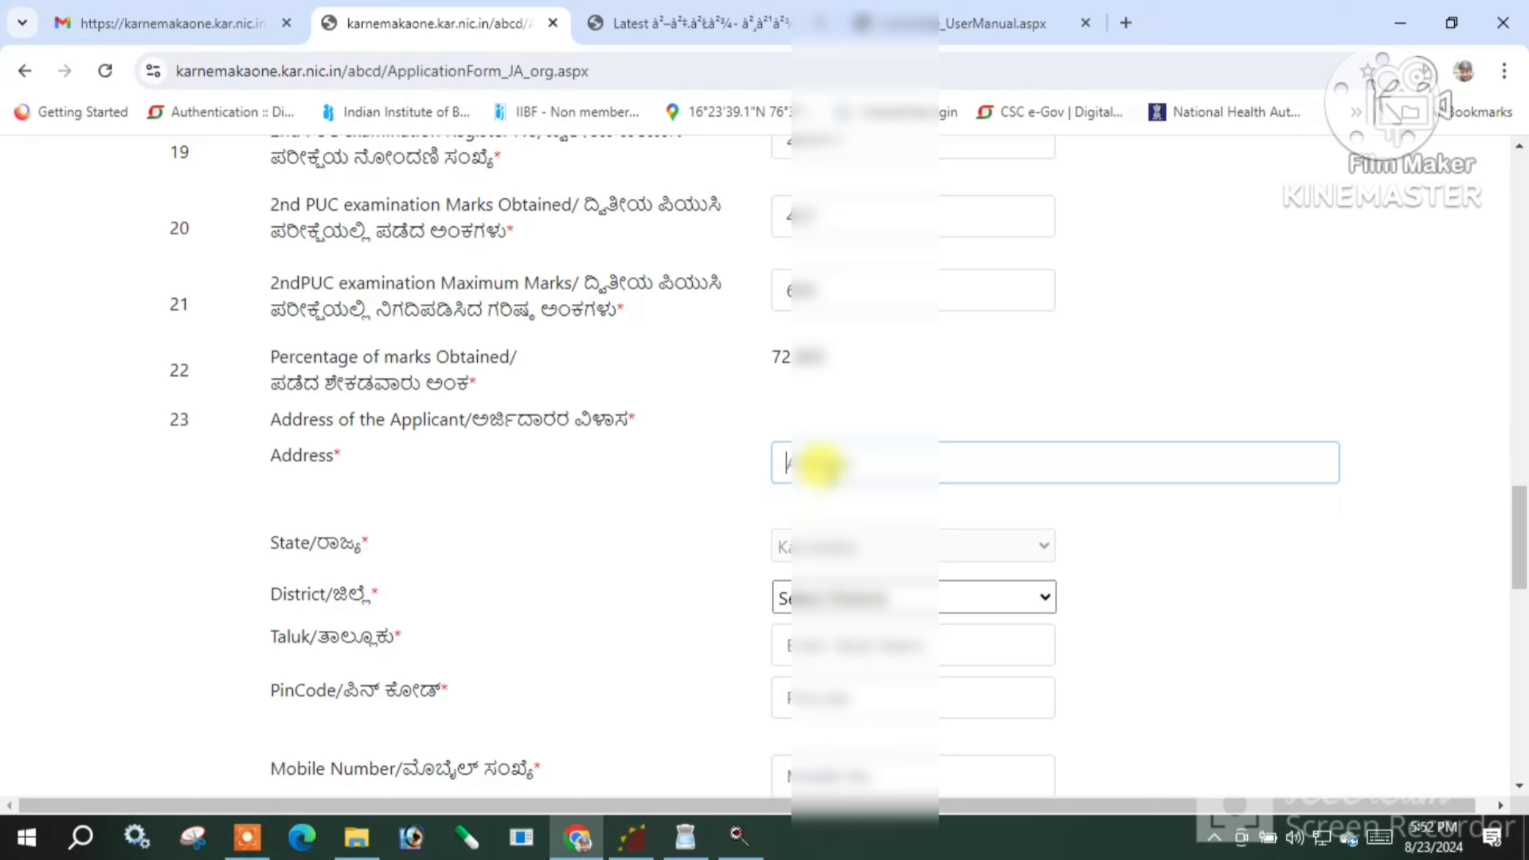
click(246, 835)
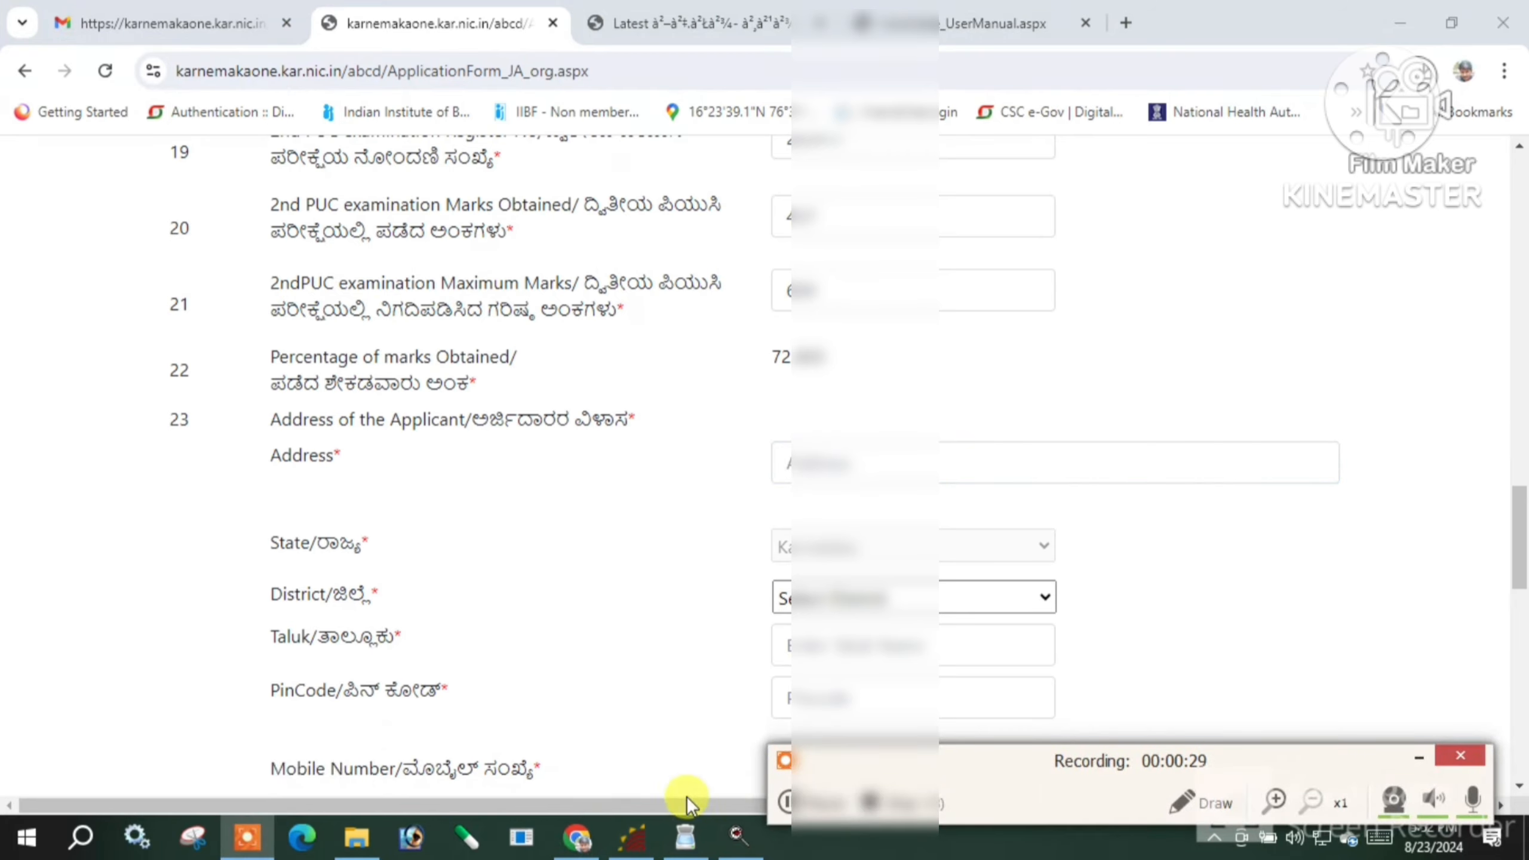
click(782, 800)
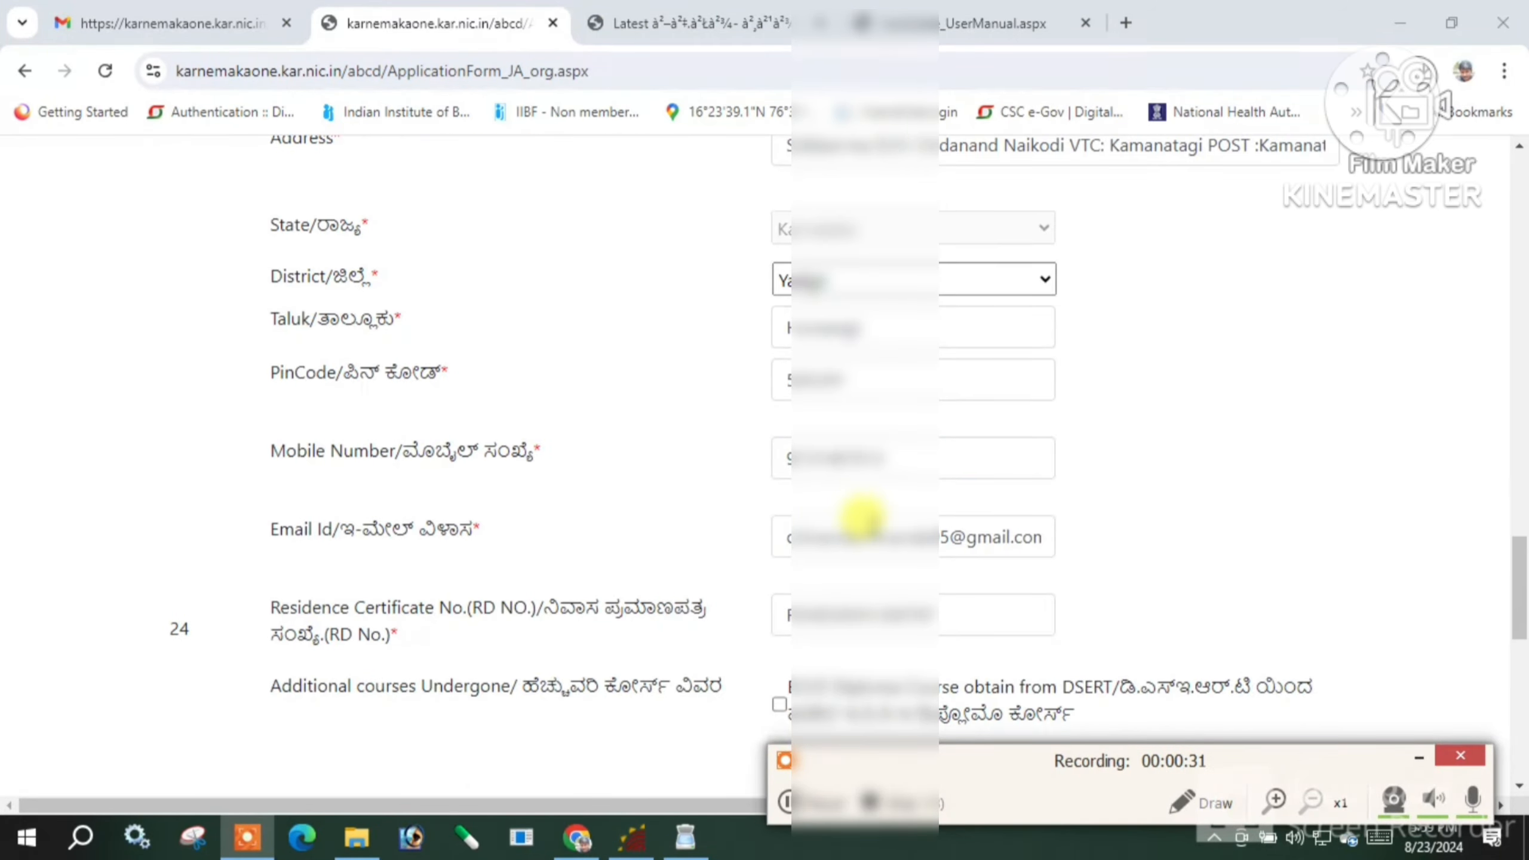
scroll(846, 554, up, 3)
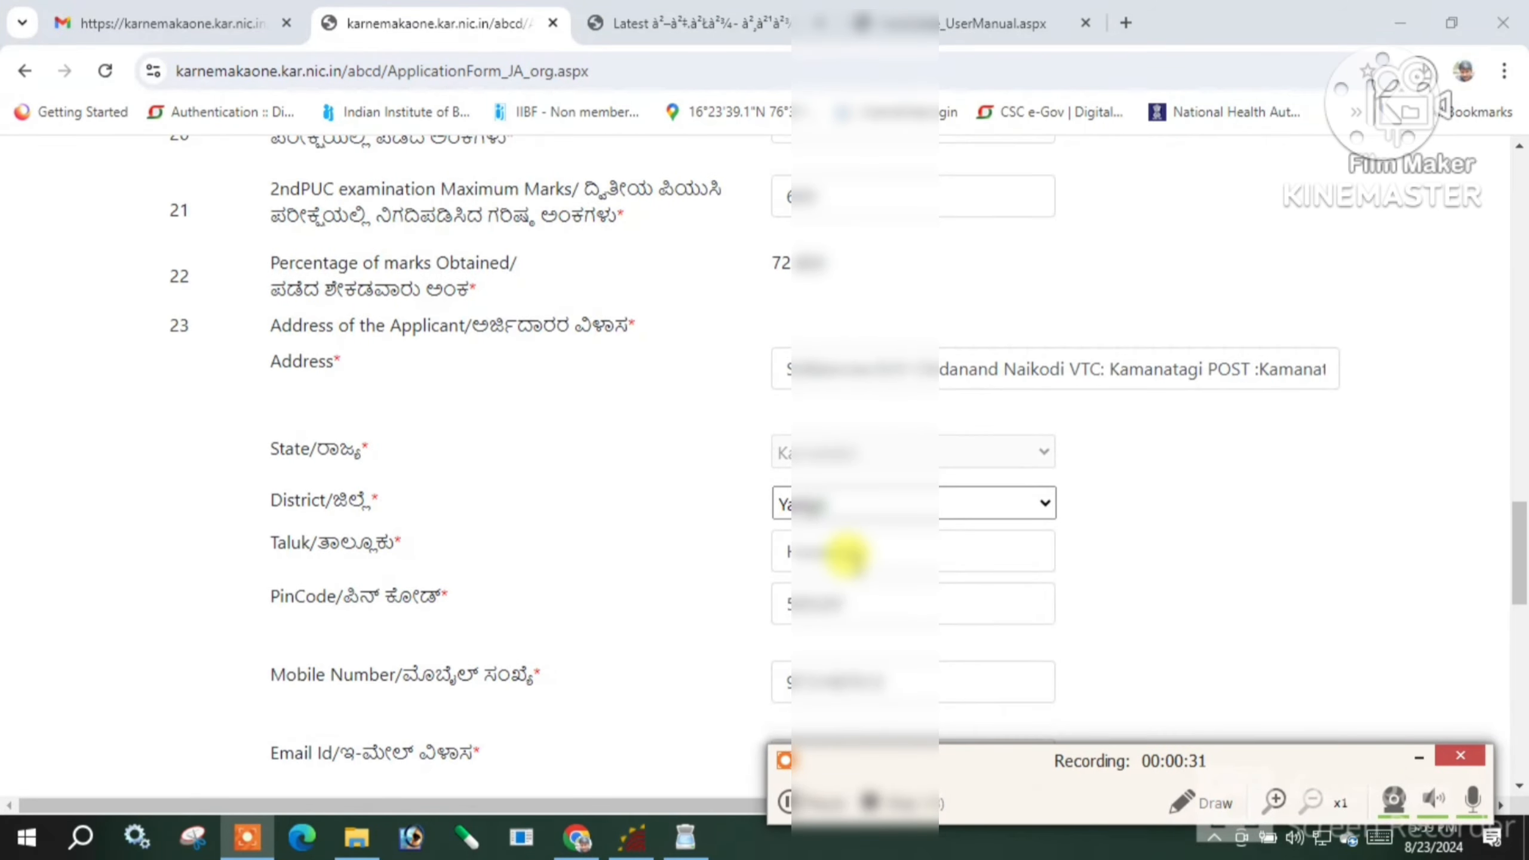
scroll(831, 500, down, 2)
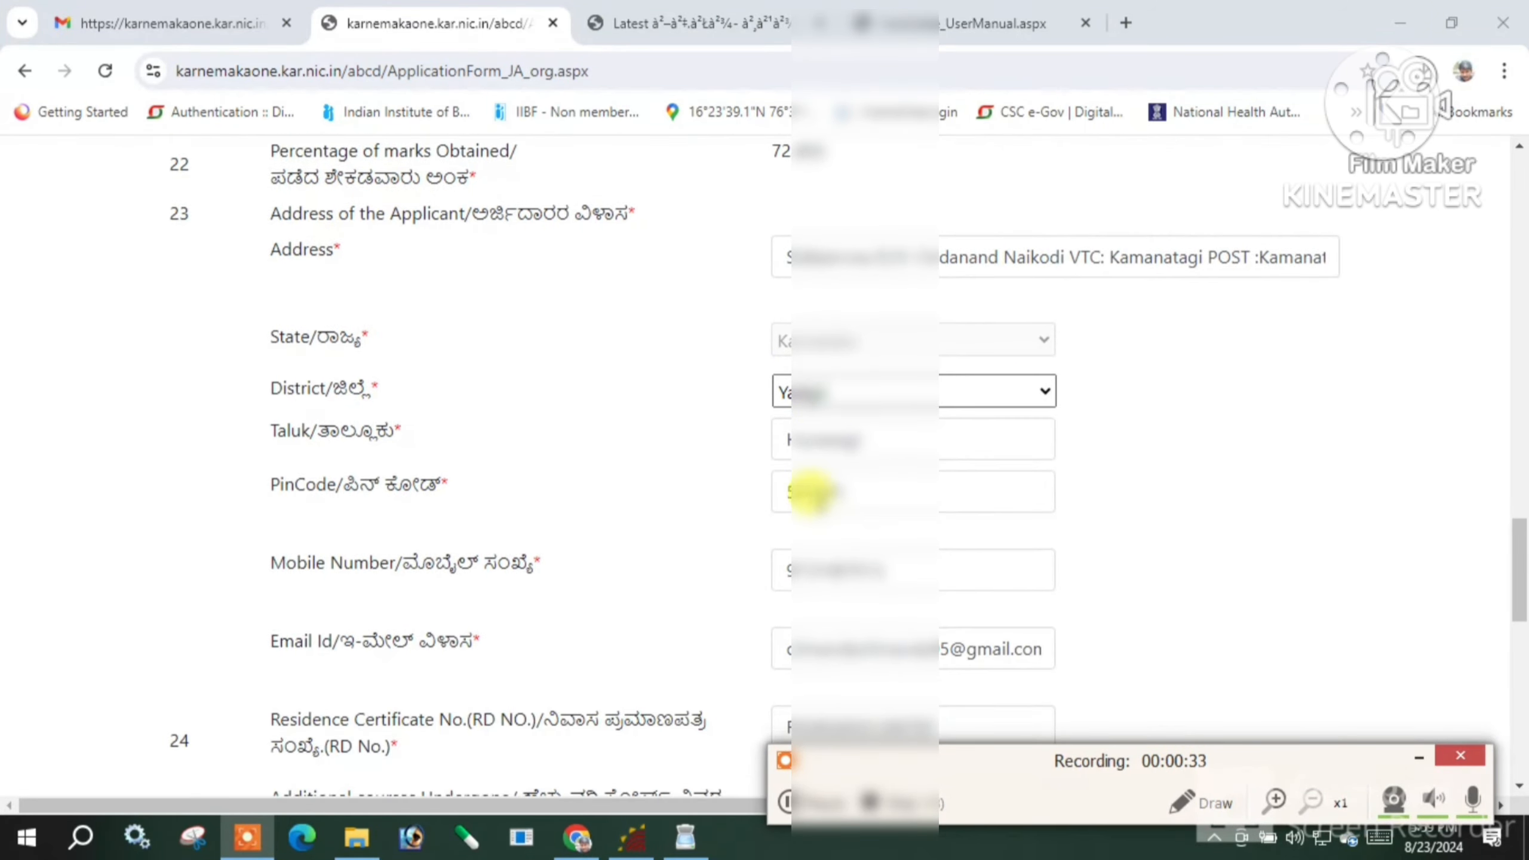
scroll(872, 457, down, 2)
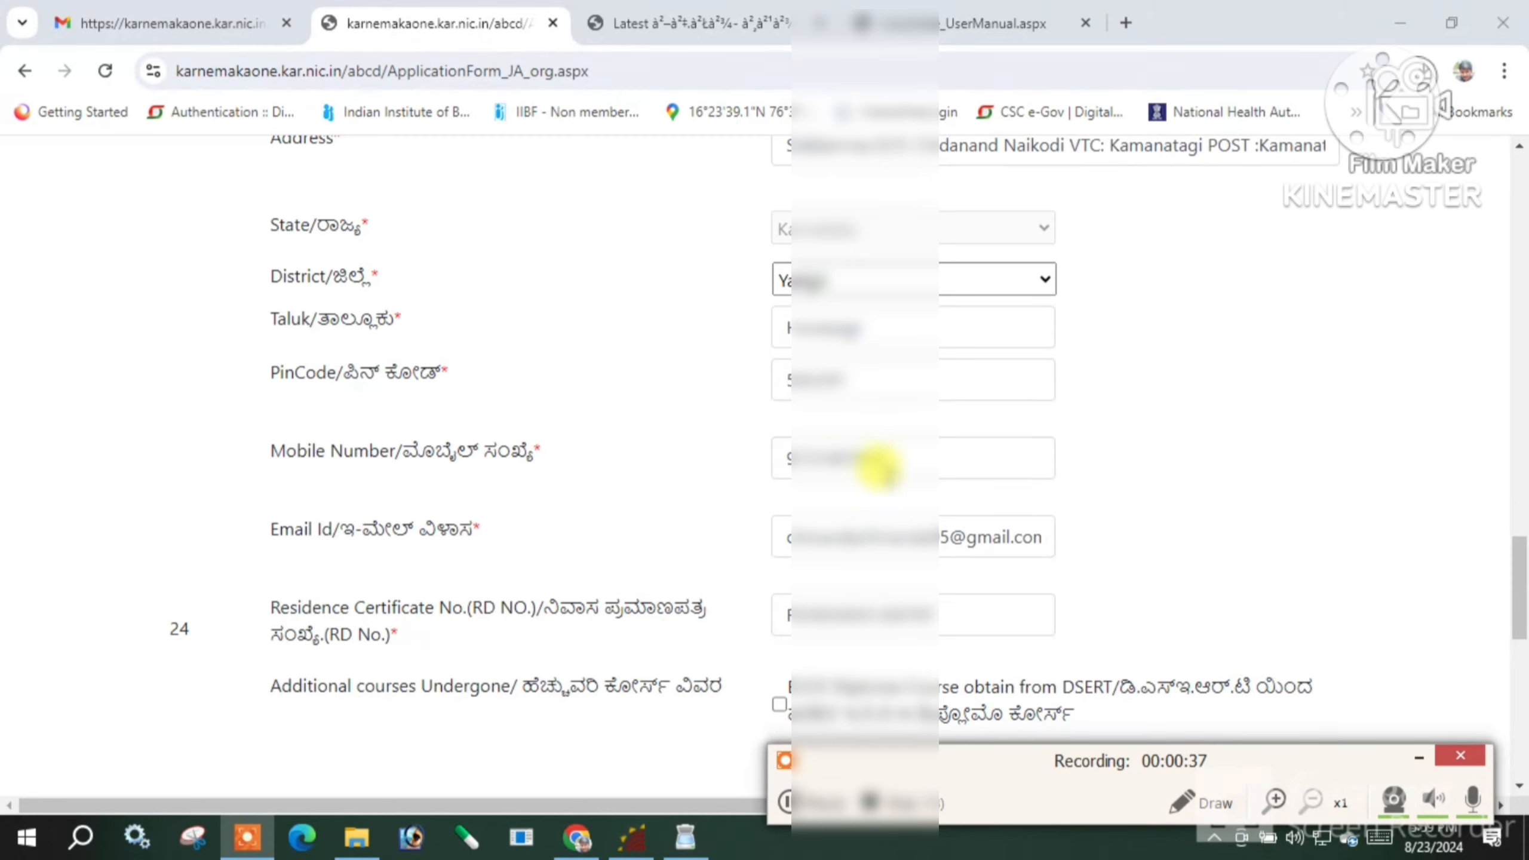
scroll(939, 506, down, 1)
scroll(944, 508, down, 2)
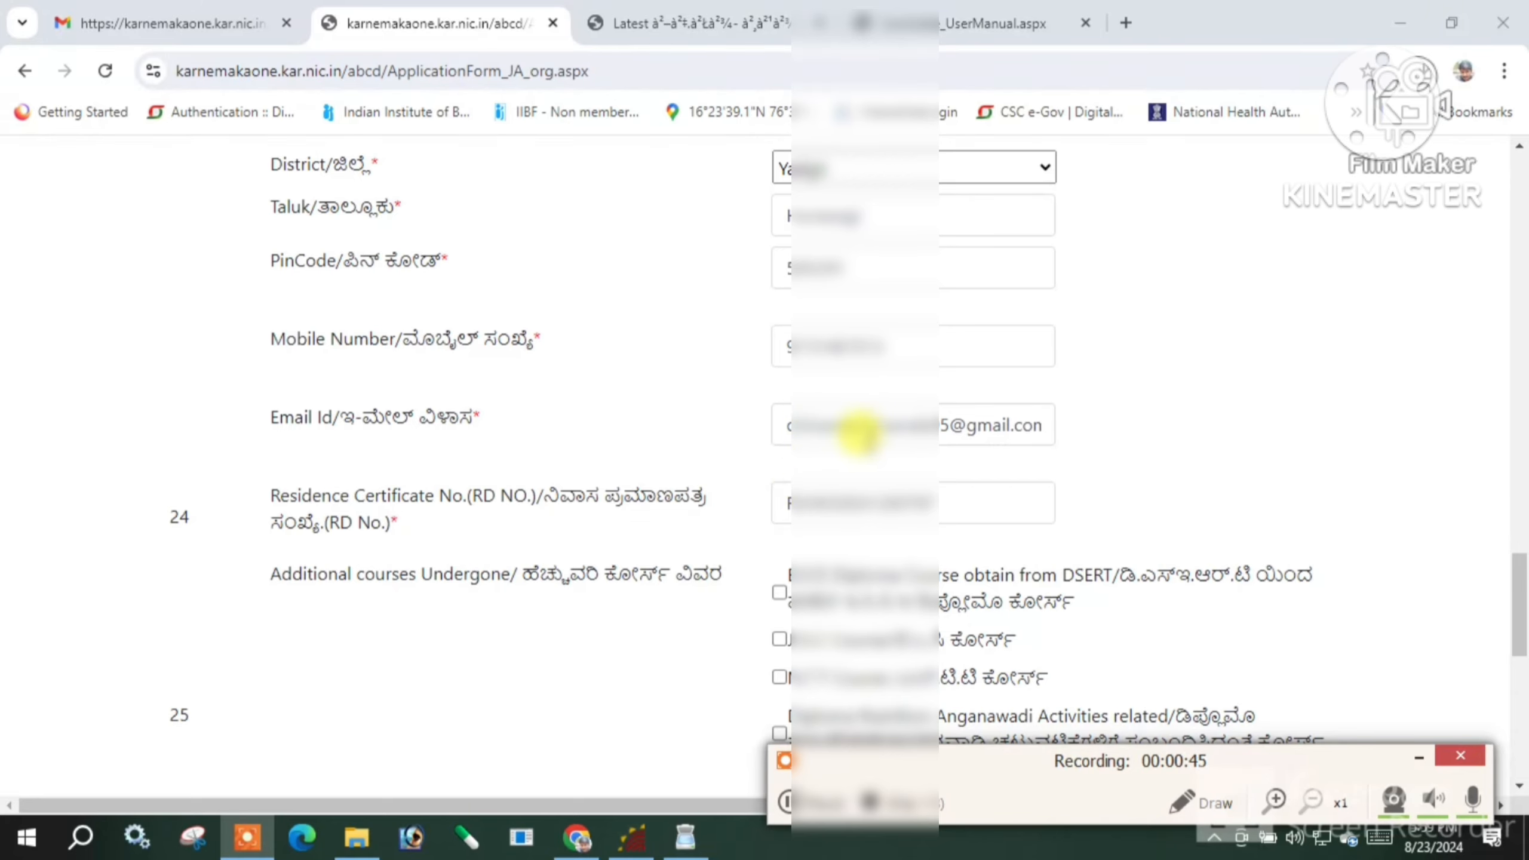
Replace the Residence Certificate number with the corrected RD number
scroll(863, 434, down, 1)
scroll(874, 450, down, 1)
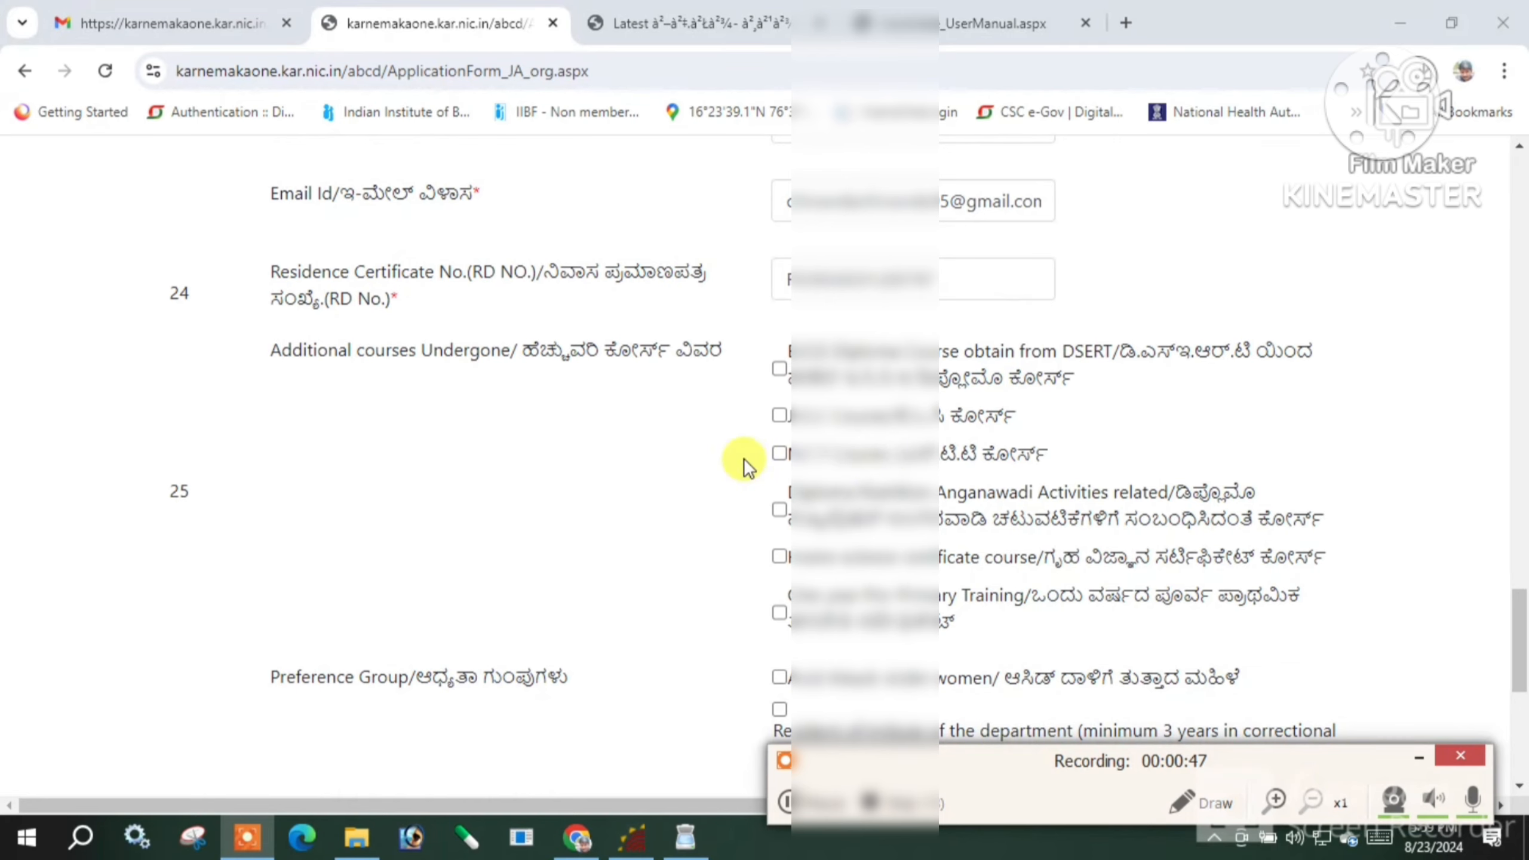
scroll(774, 467, down, 2)
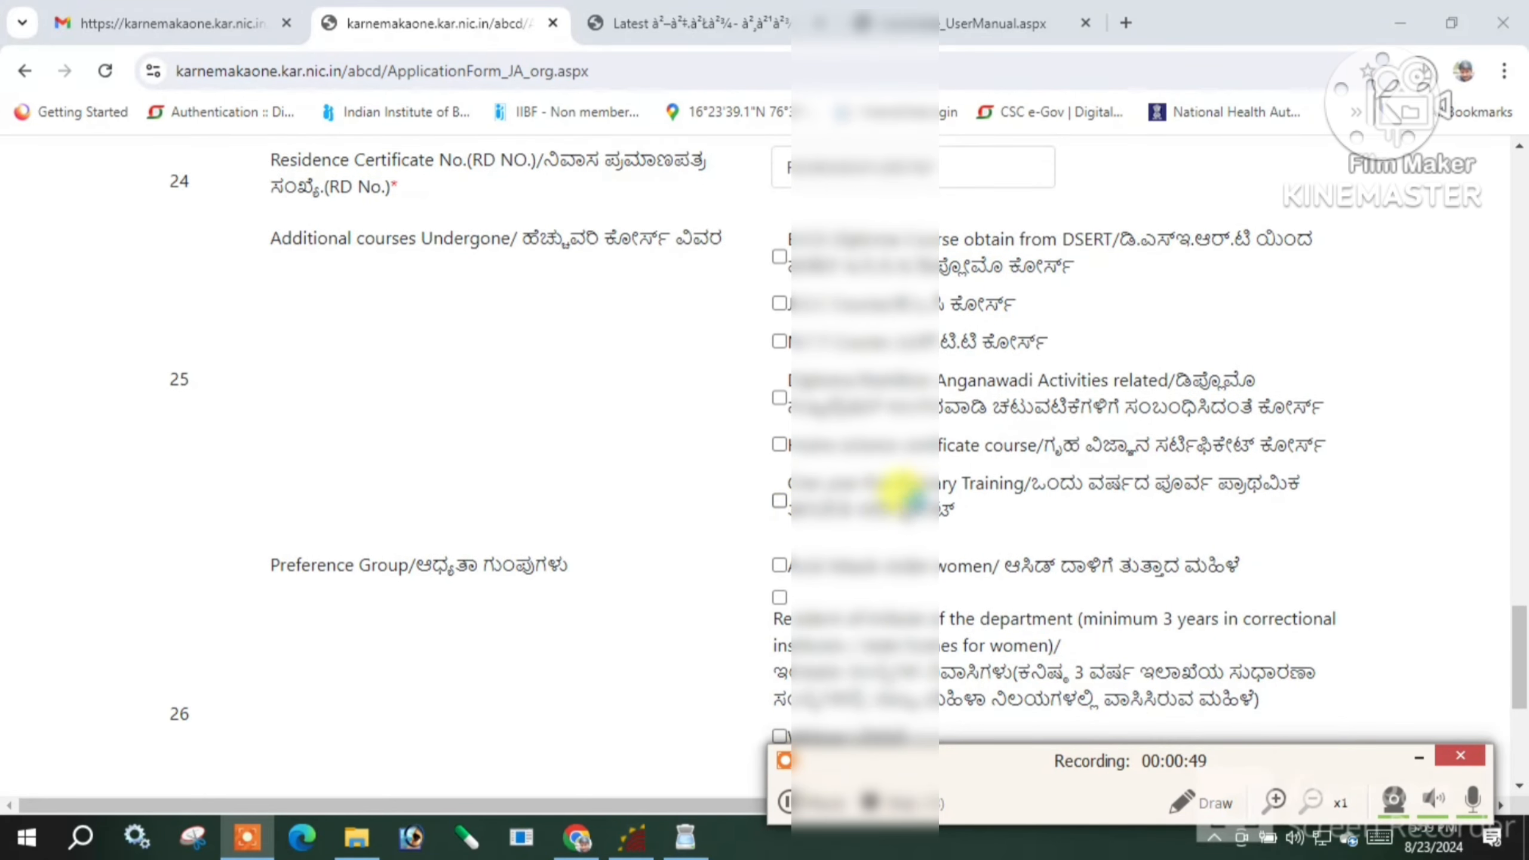
scroll(898, 506, down, 1)
scroll(843, 572, down, 1)
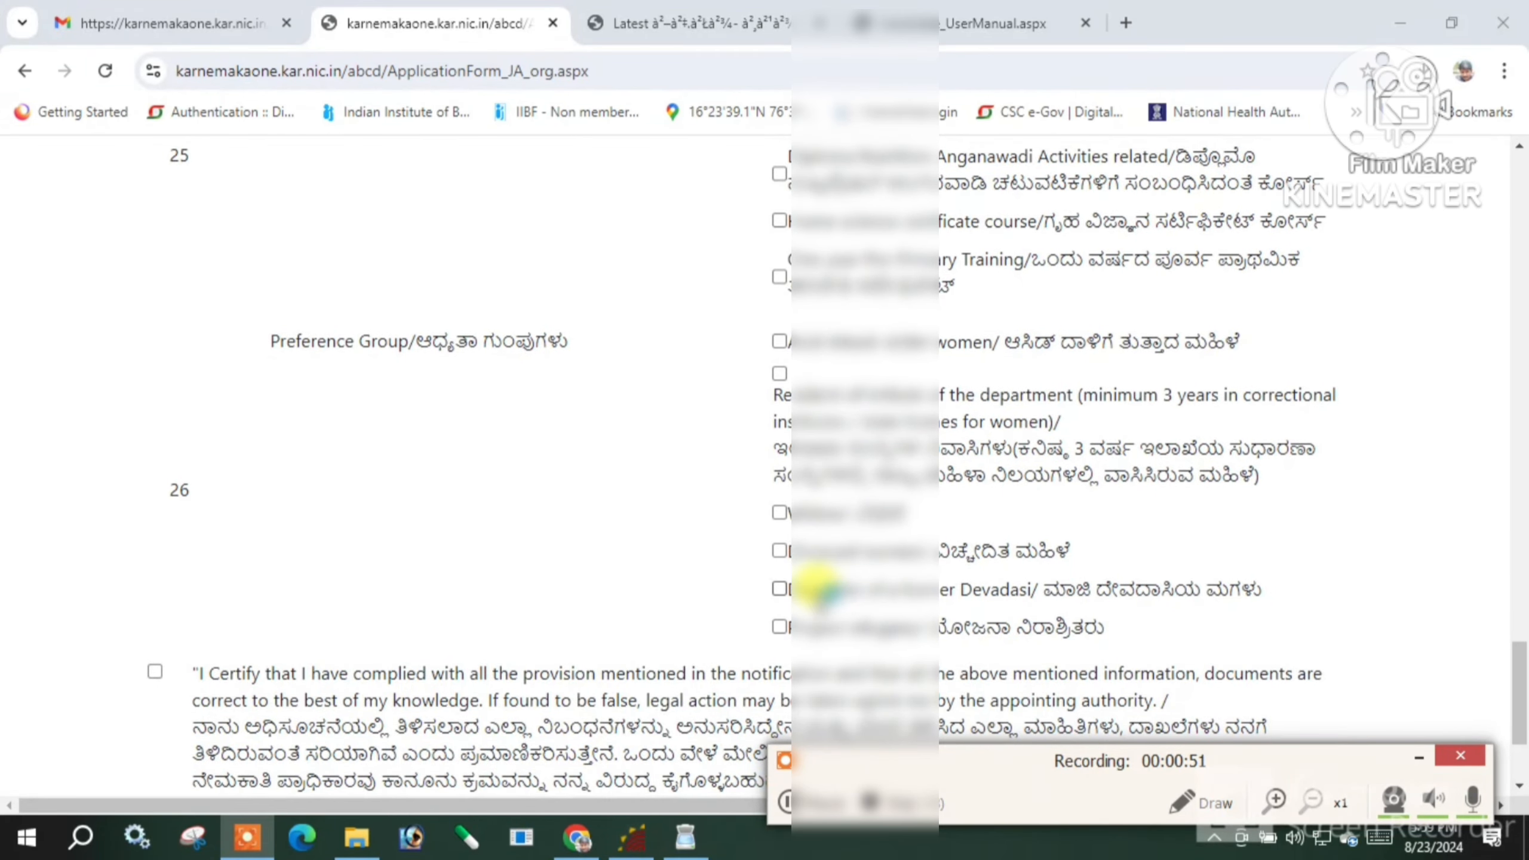
scroll(819, 580, up, 3)
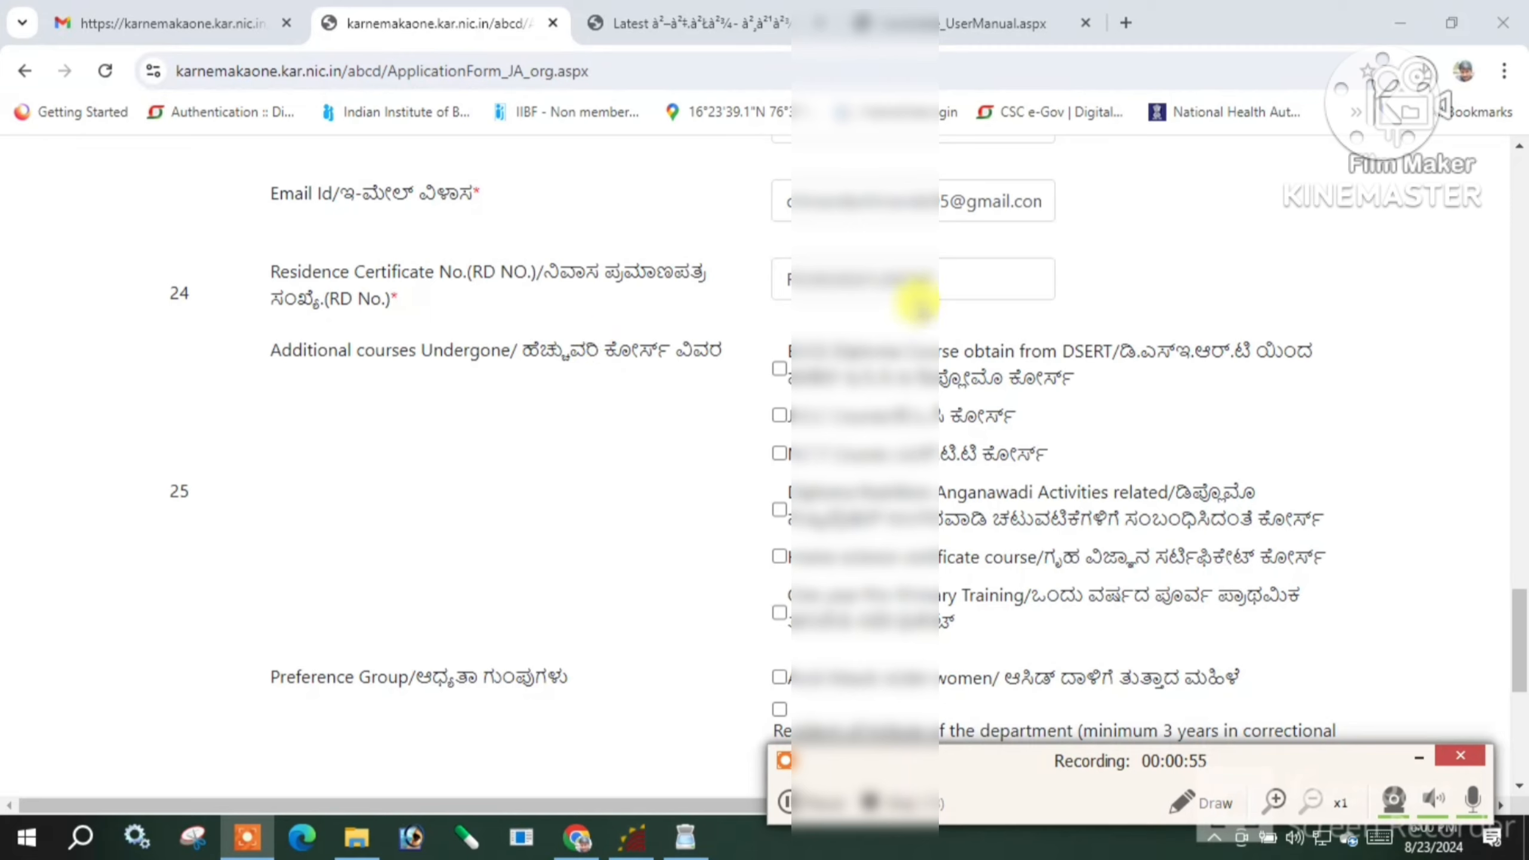
click(974, 279)
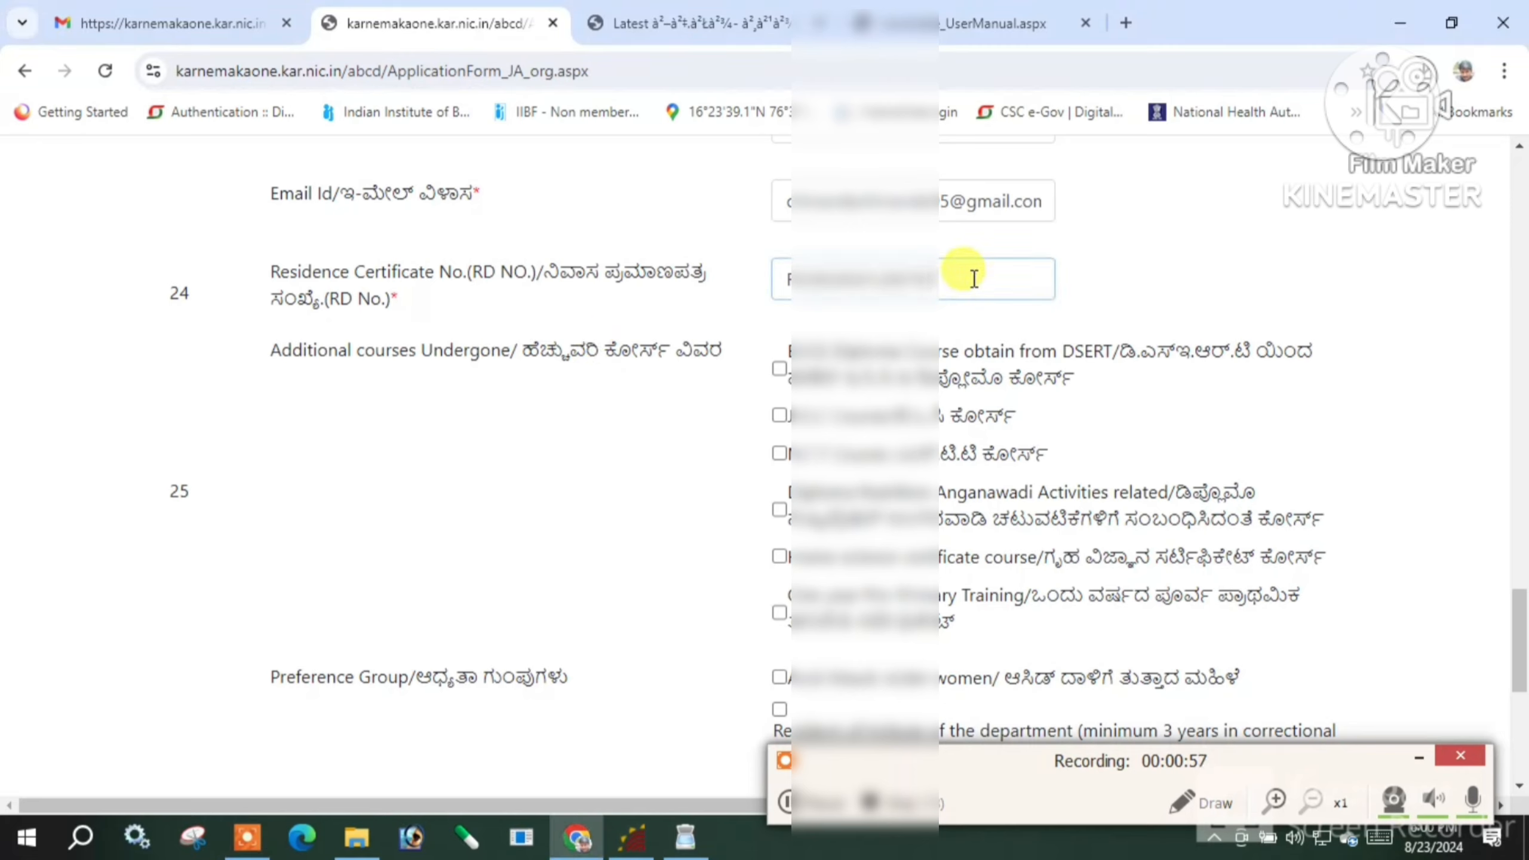
key(BackSpace)
key(BackSpace)
key(BackSpace)
key(BackSpace)
key(BackSpace)
key(BackSpace)
key(BackSpace)
key(BackSpace)
key(BackSpace)
key(BackSpace)
key(BackSpace)
key(BackSpace)
key(BackSpace)
key(BackSpace)
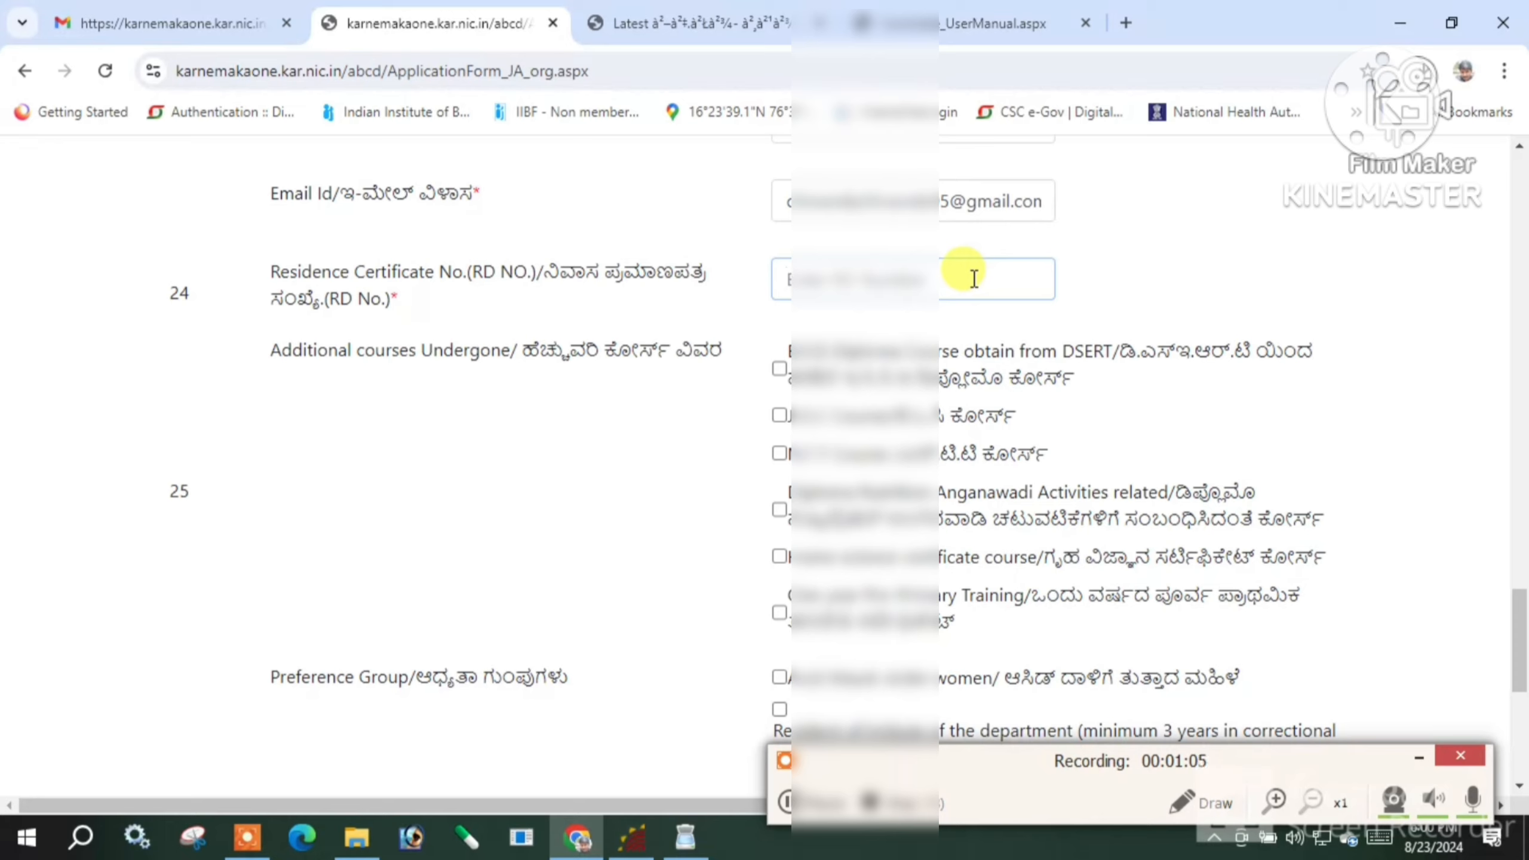
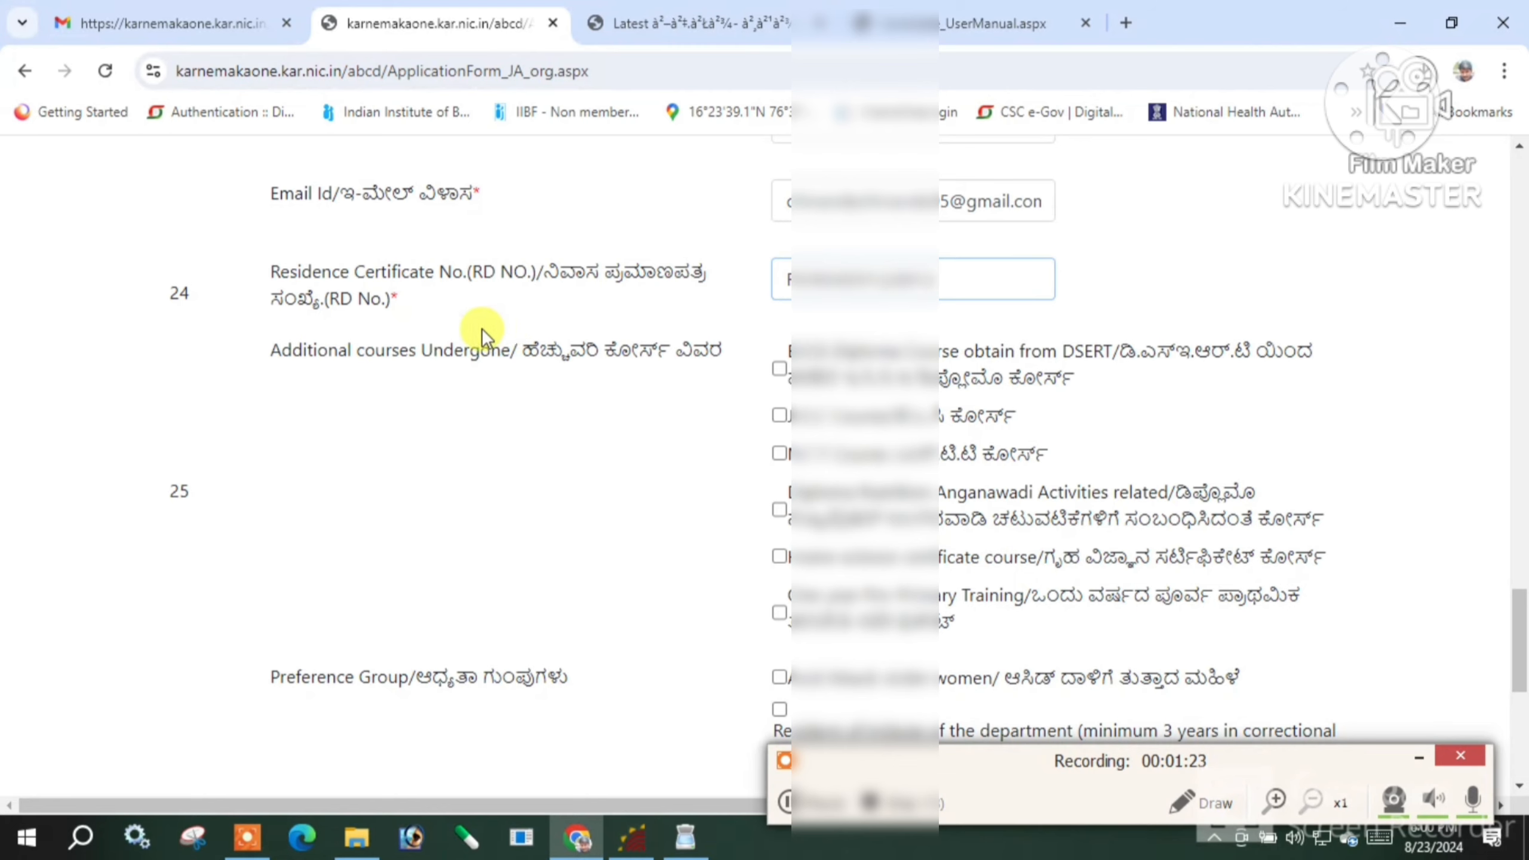
Scroll down to the preference-group options and the certification declaration
scroll(817, 511, down, 2)
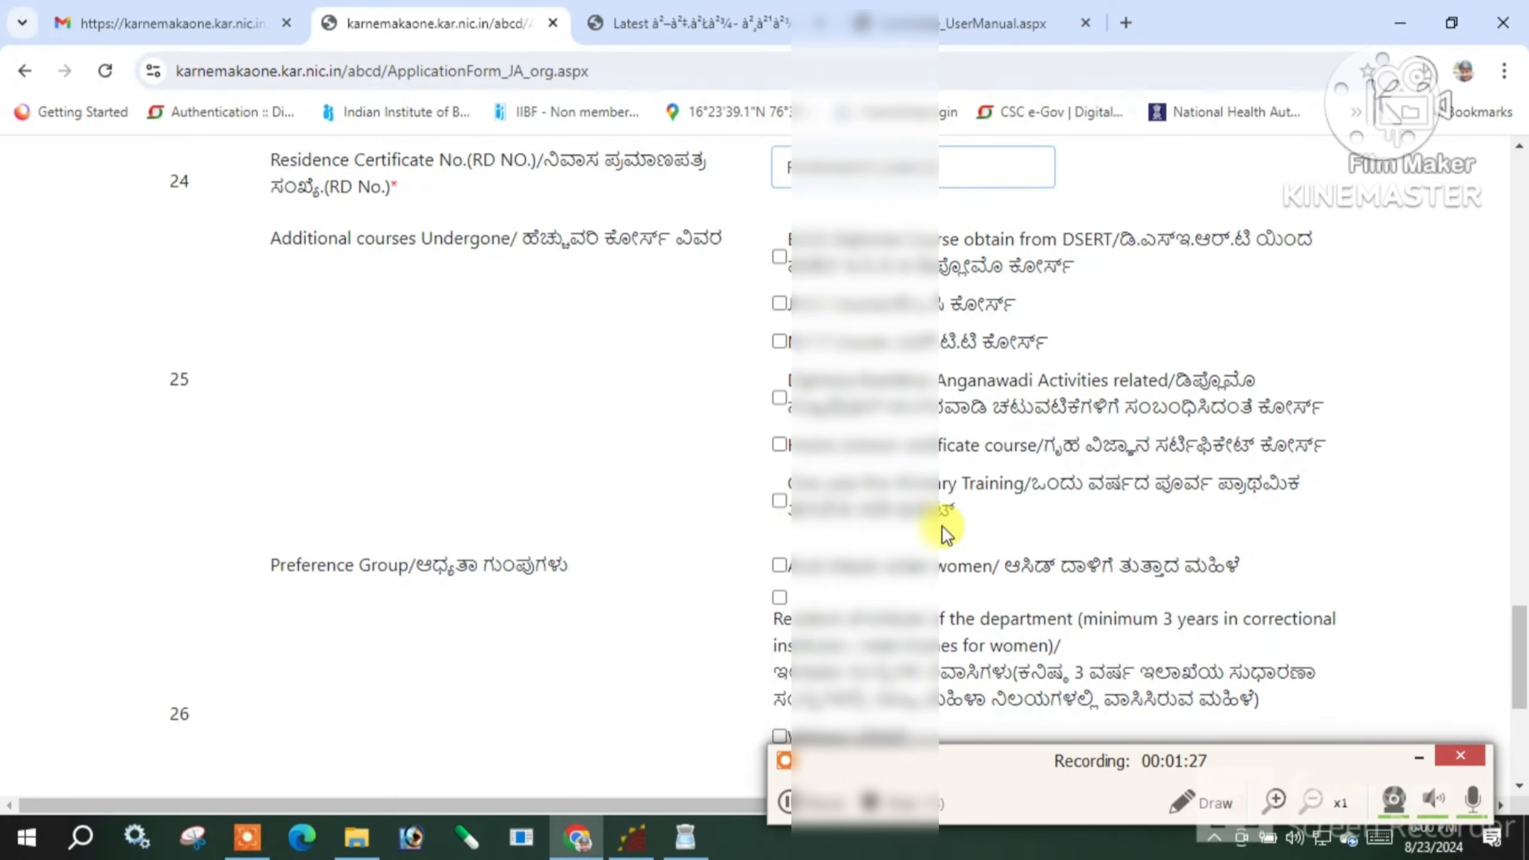
scroll(855, 412, up, 2)
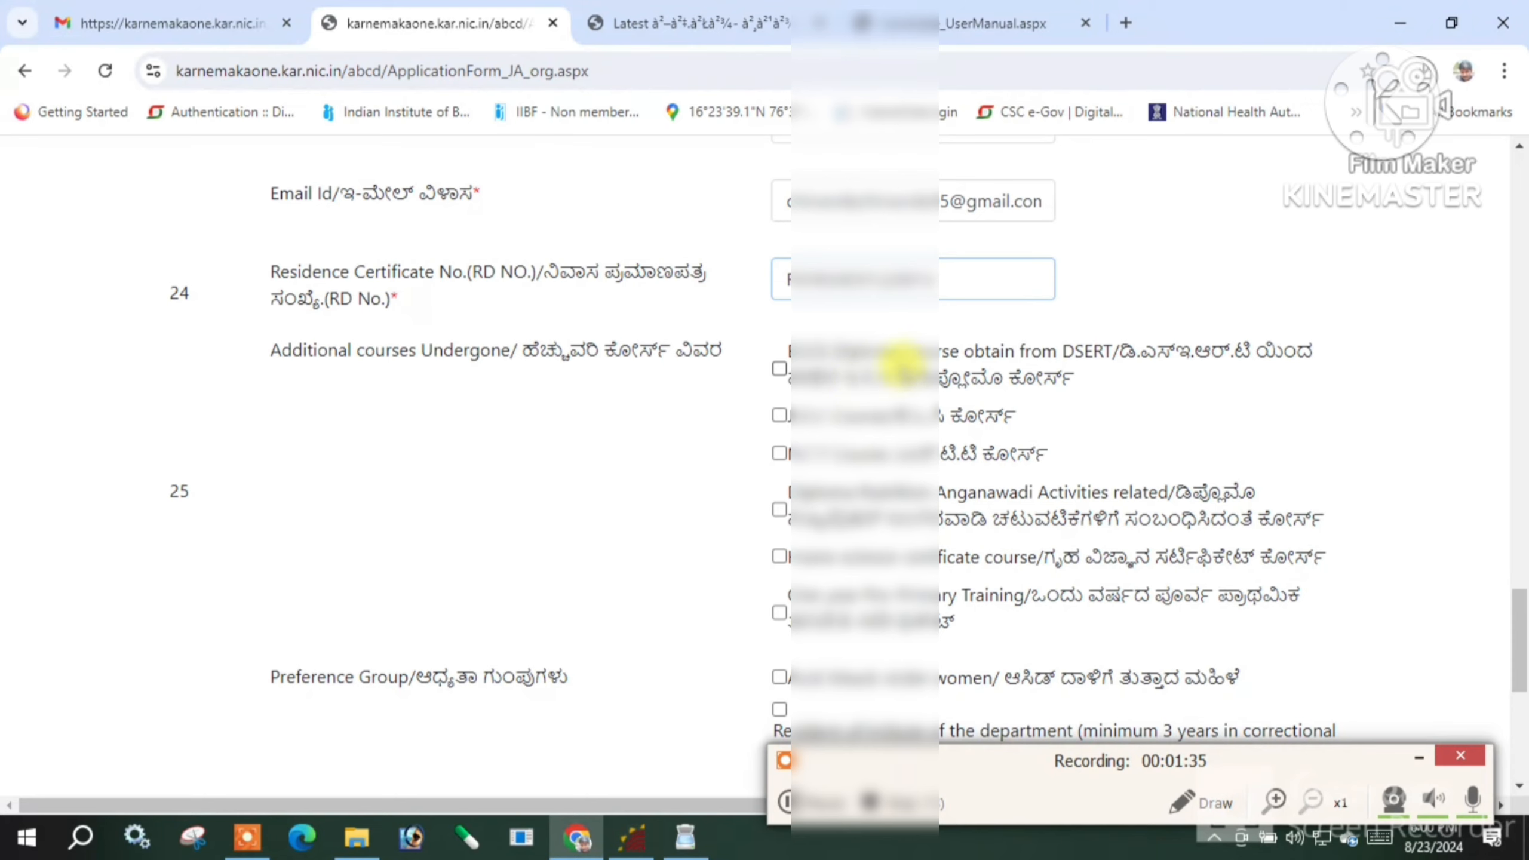
scroll(898, 403, down, 2)
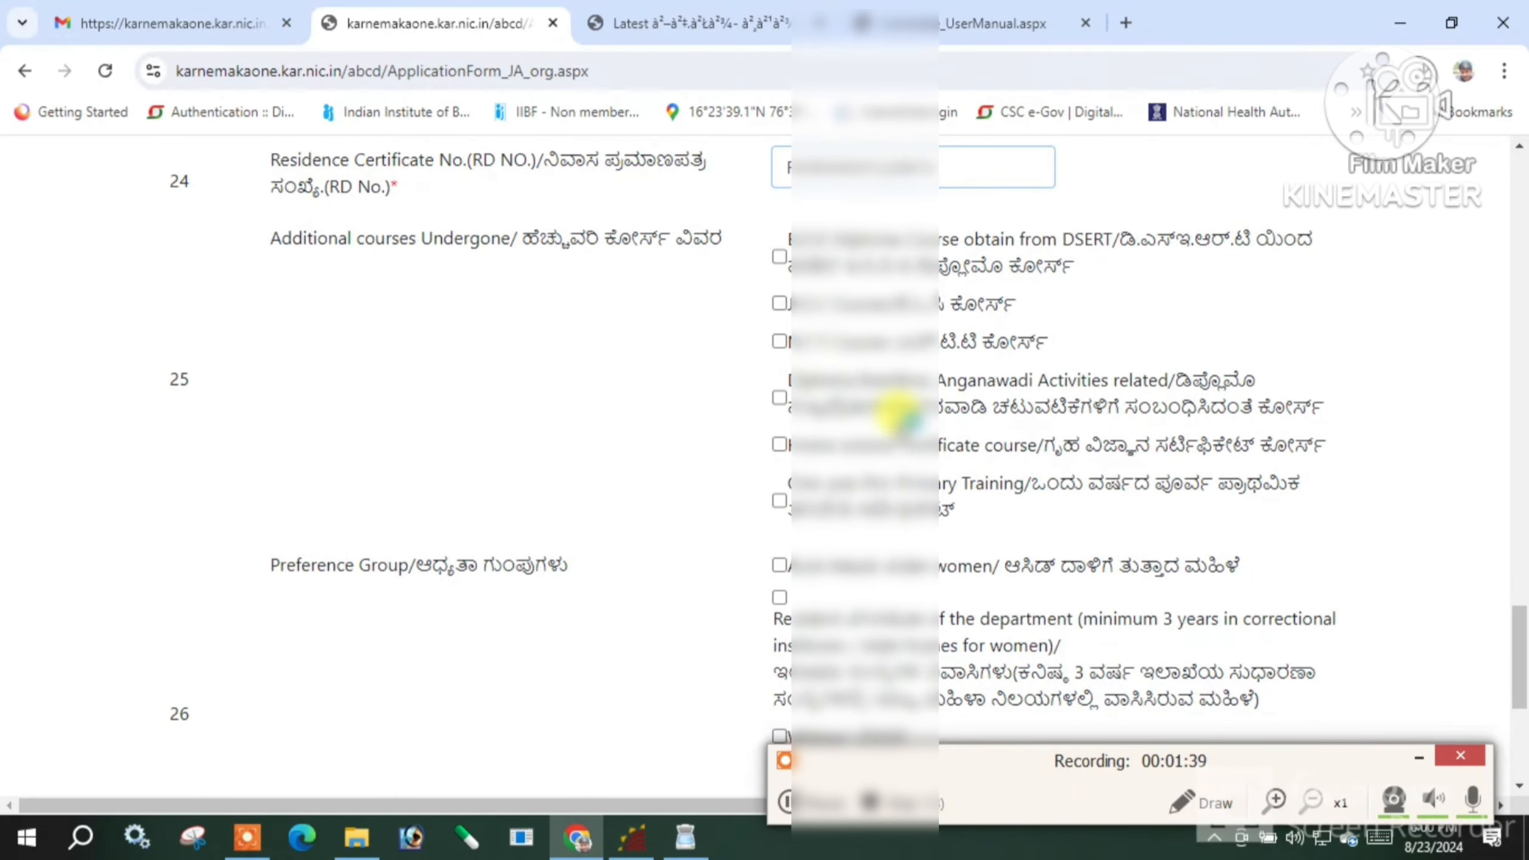
scroll(901, 416, down, 2)
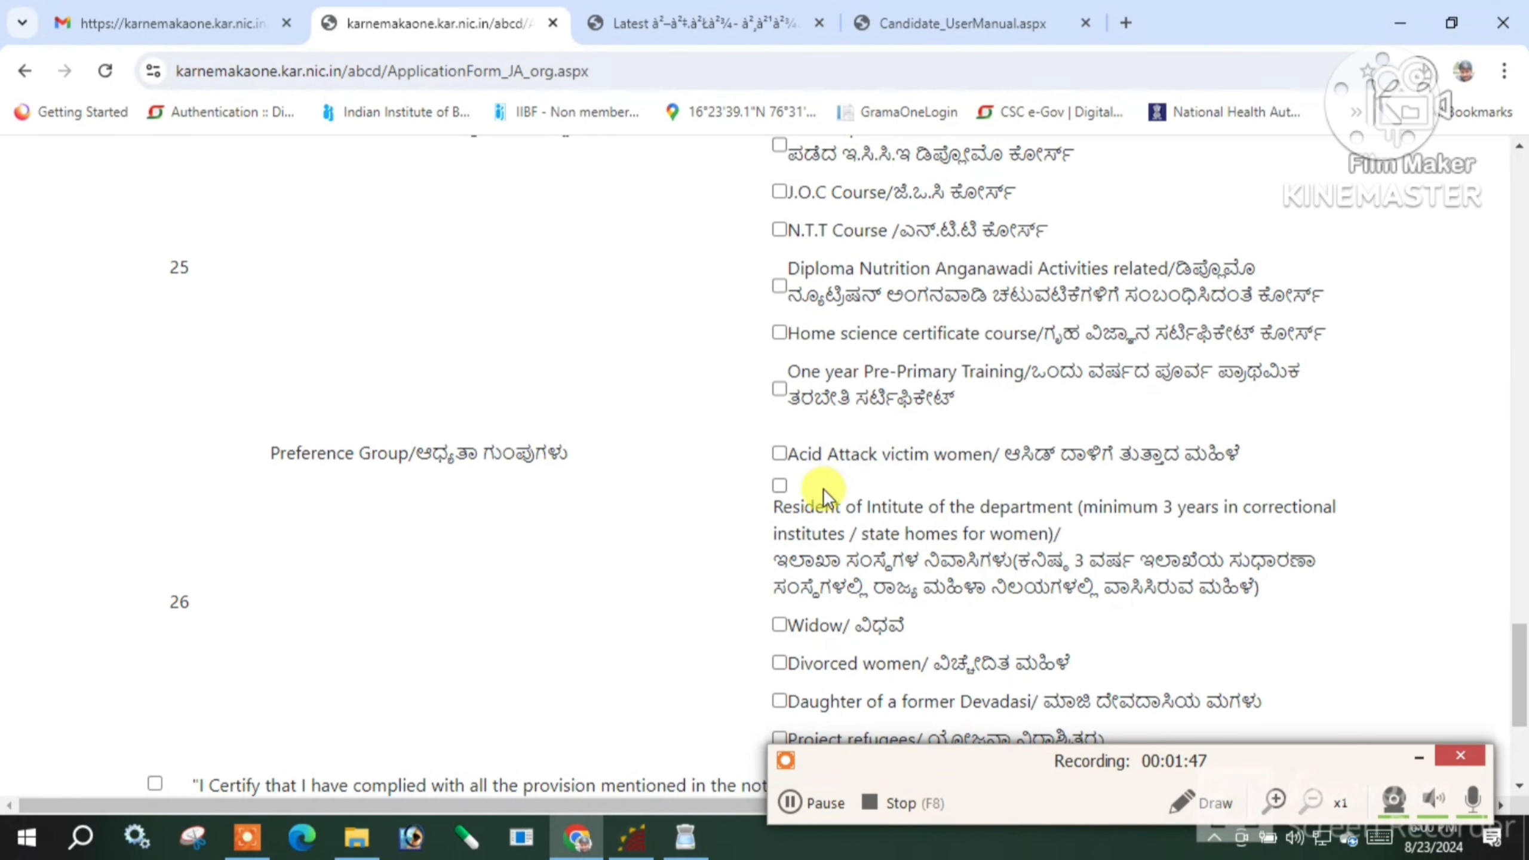
scroll(823, 489, down, 2)
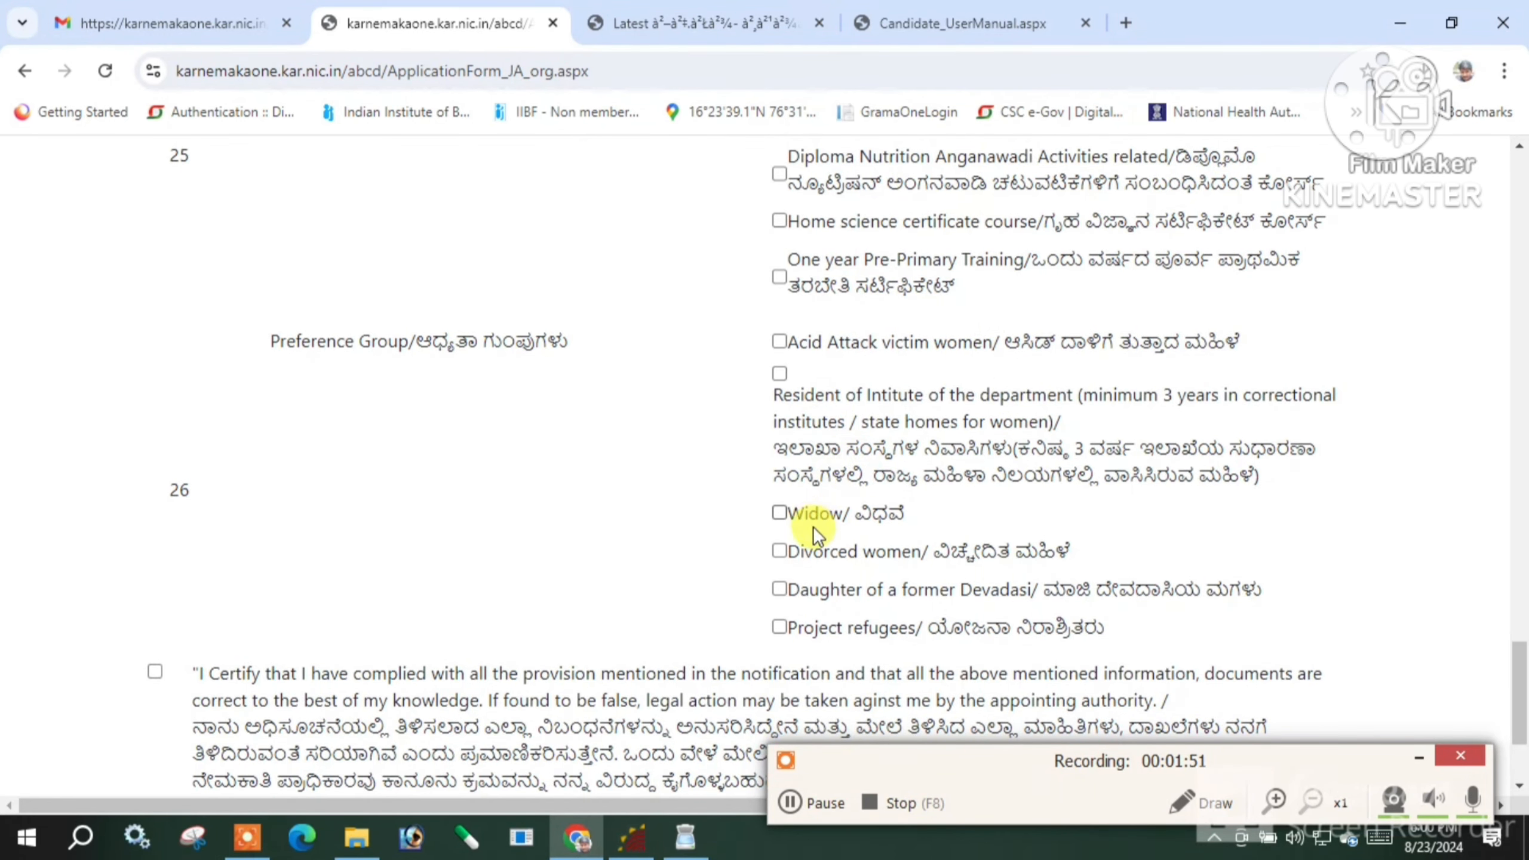
scroll(812, 526, down, 2)
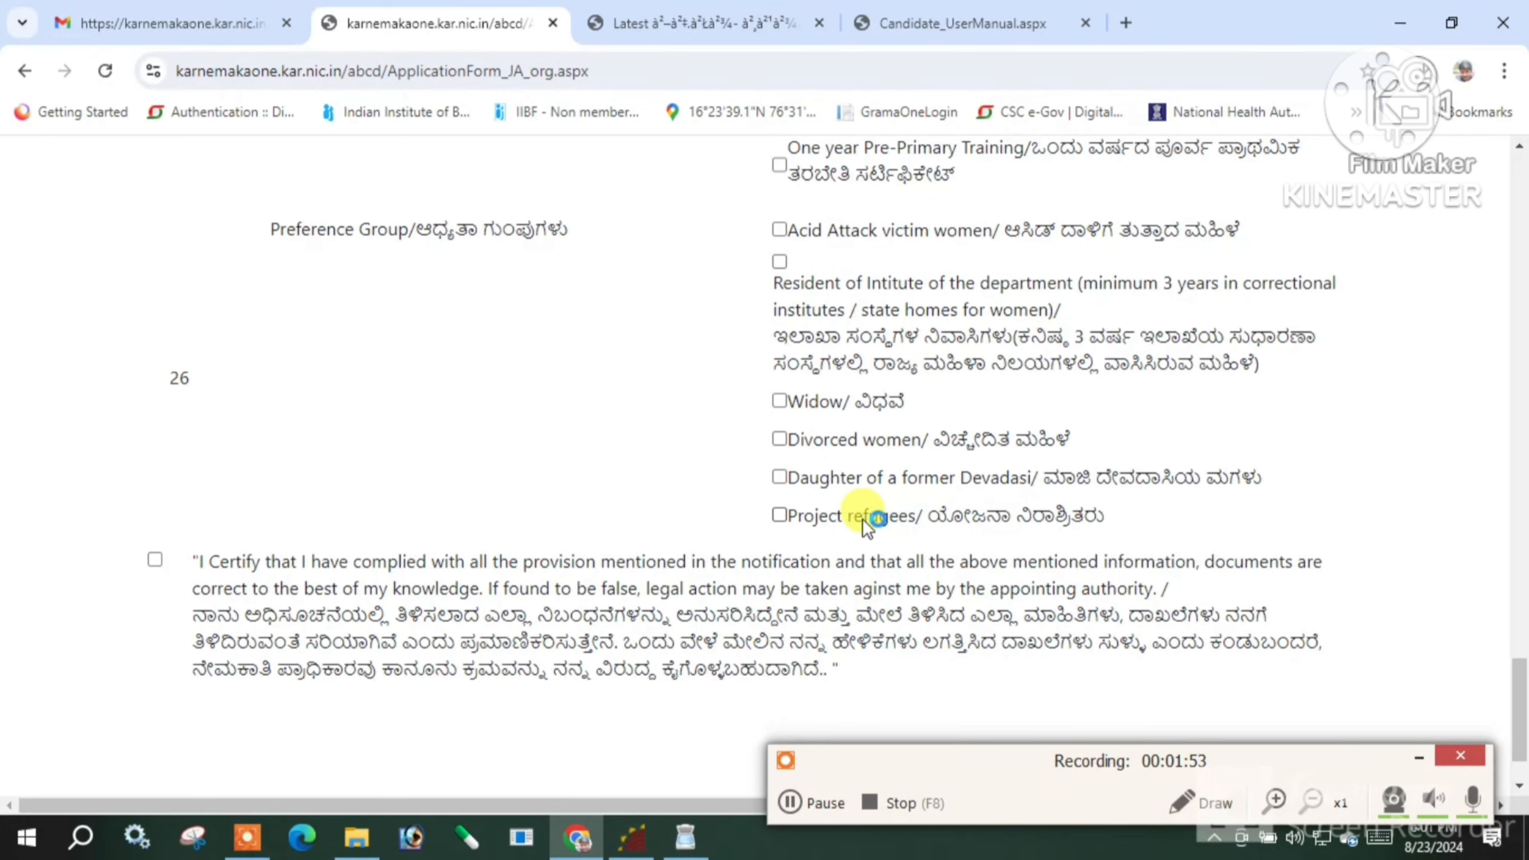
scroll(902, 458, down, 2)
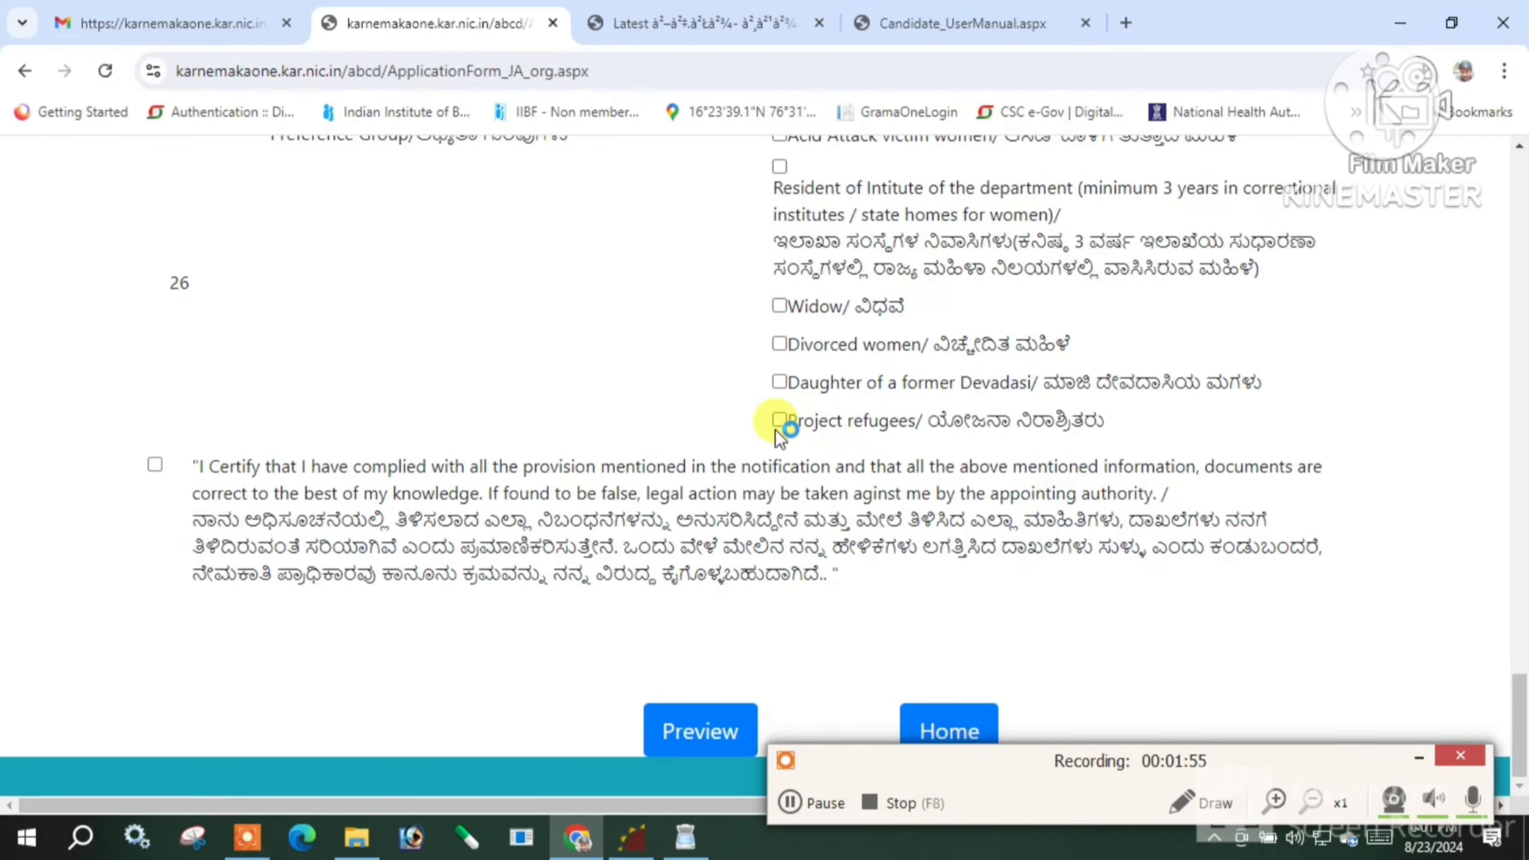
Tick the I Certify declaration and try Preview, dismissing the Invalid Input warning
click(154, 464)
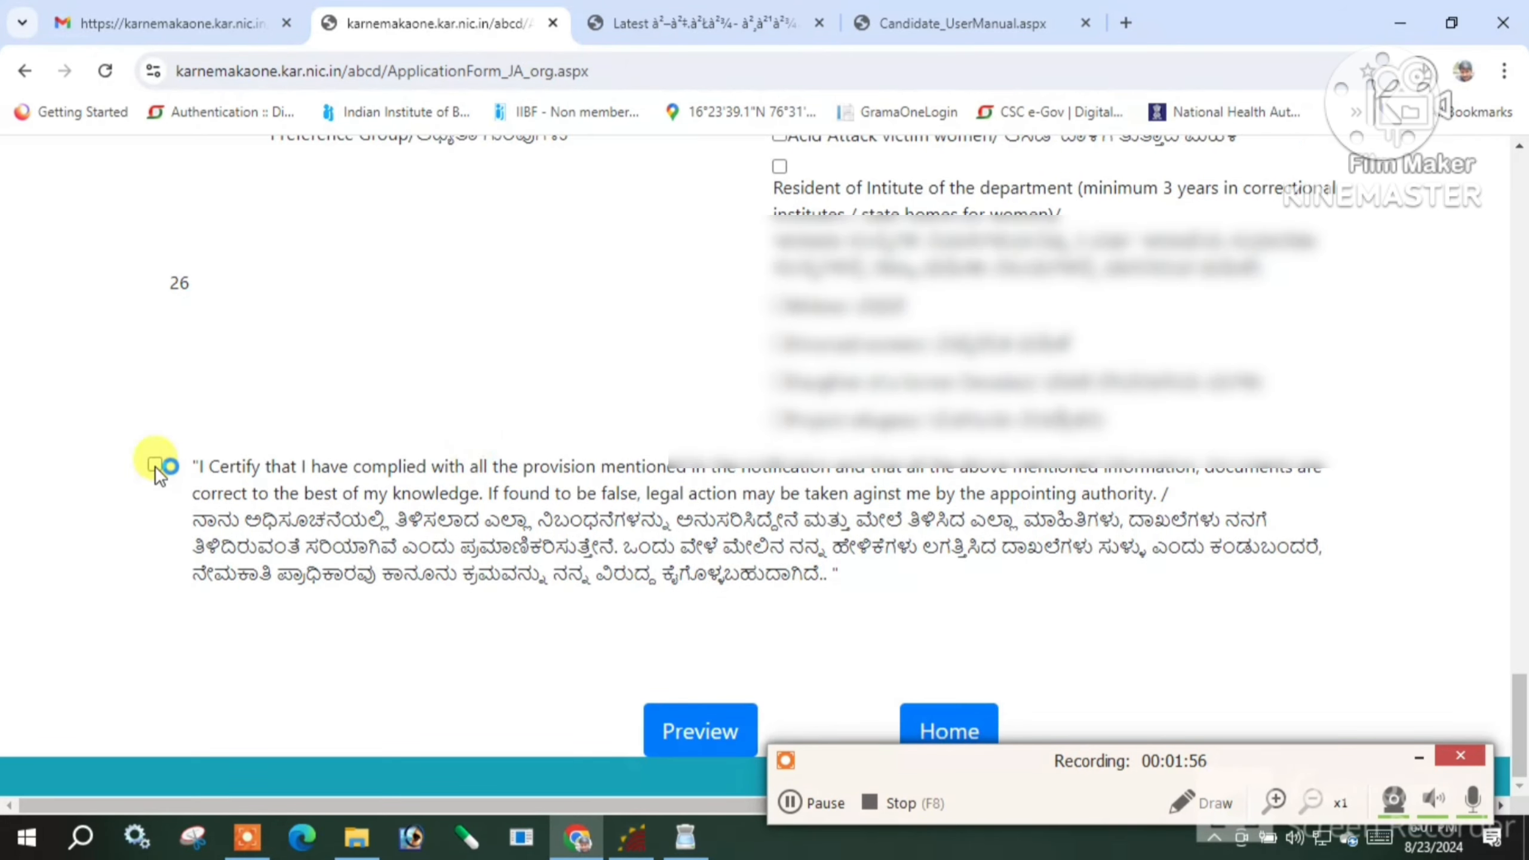
click(714, 728)
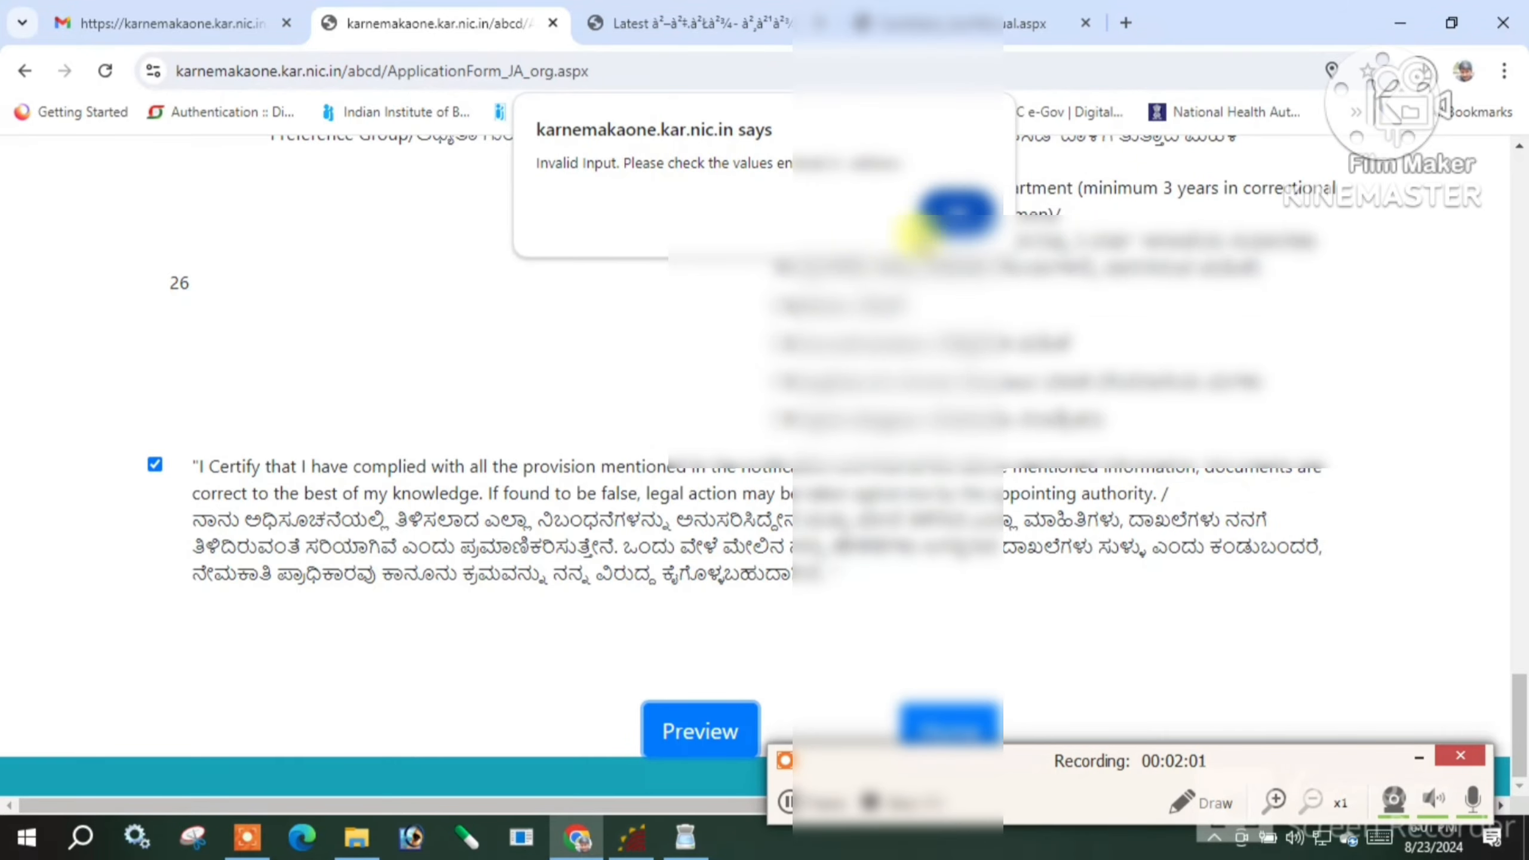
click(958, 213)
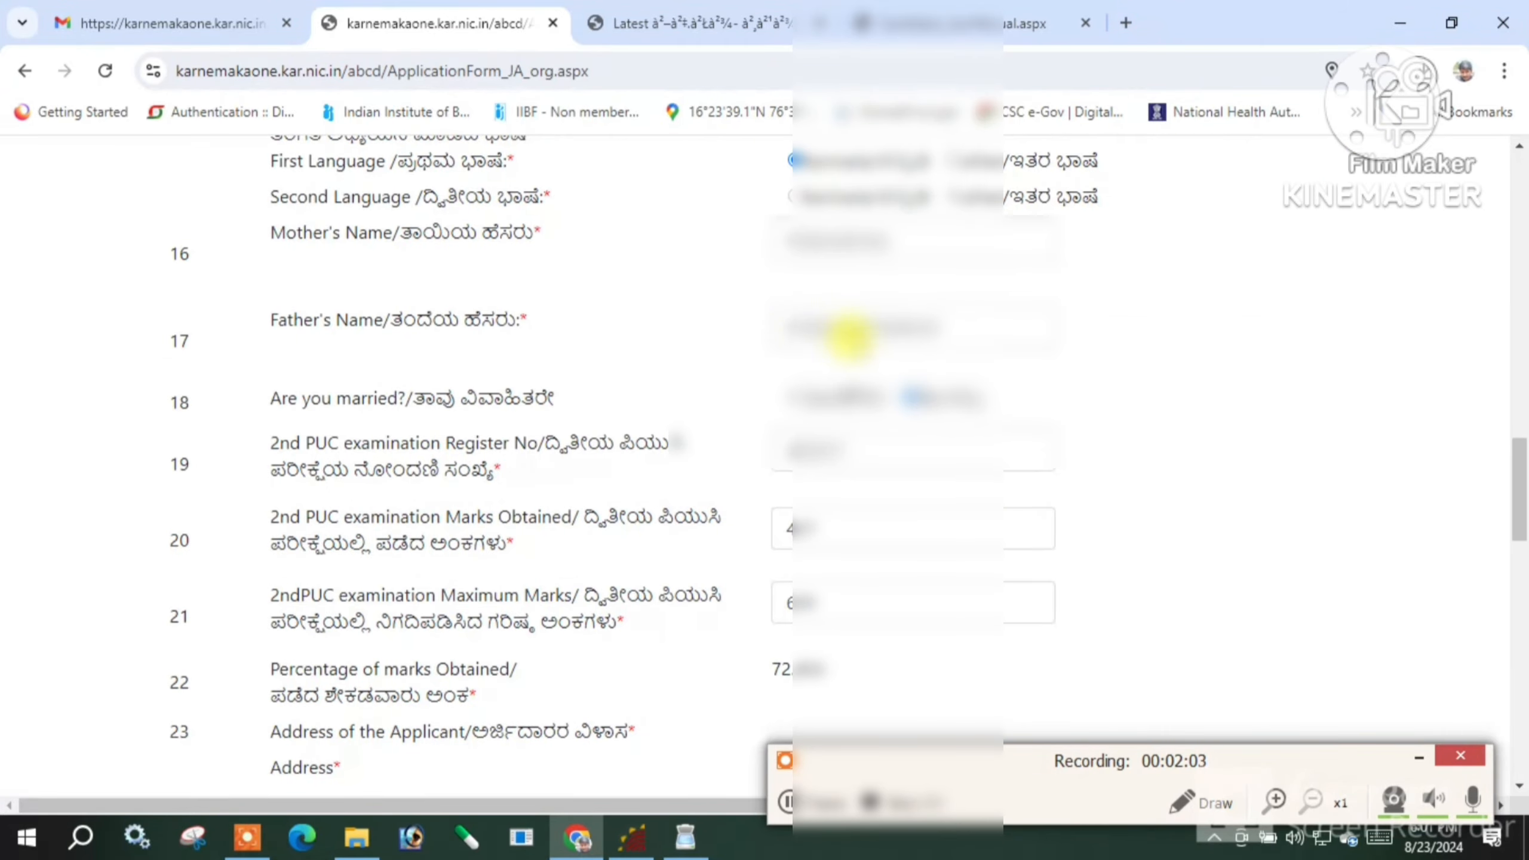
Complete the applicant's address with the taluk, district and PIN code
scroll(846, 331, up, 5)
scroll(987, 373, up, 9)
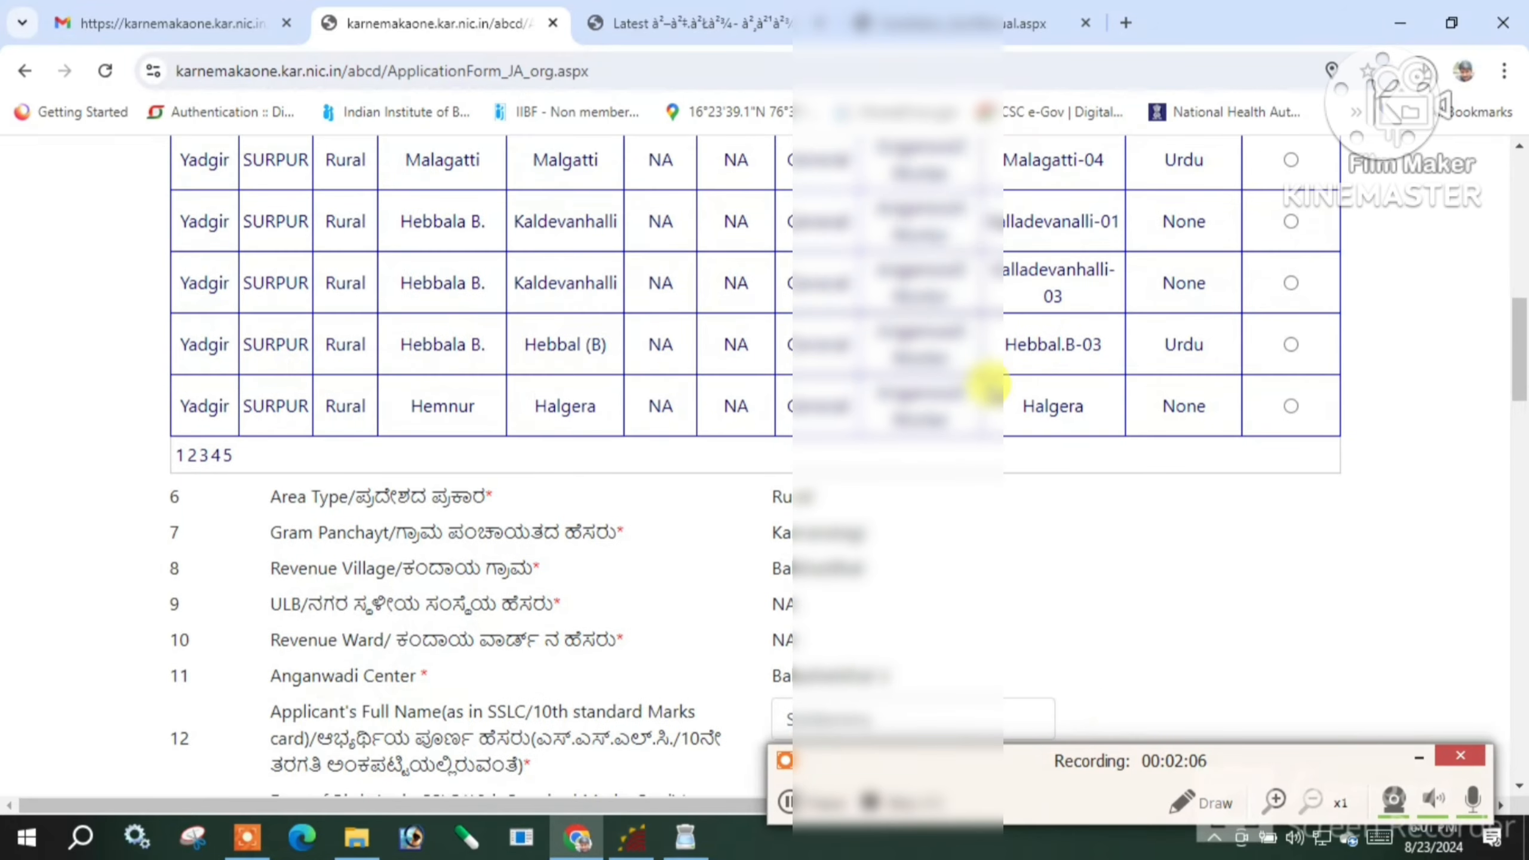
scroll(1077, 449, down, 4)
scroll(1077, 450, down, 10)
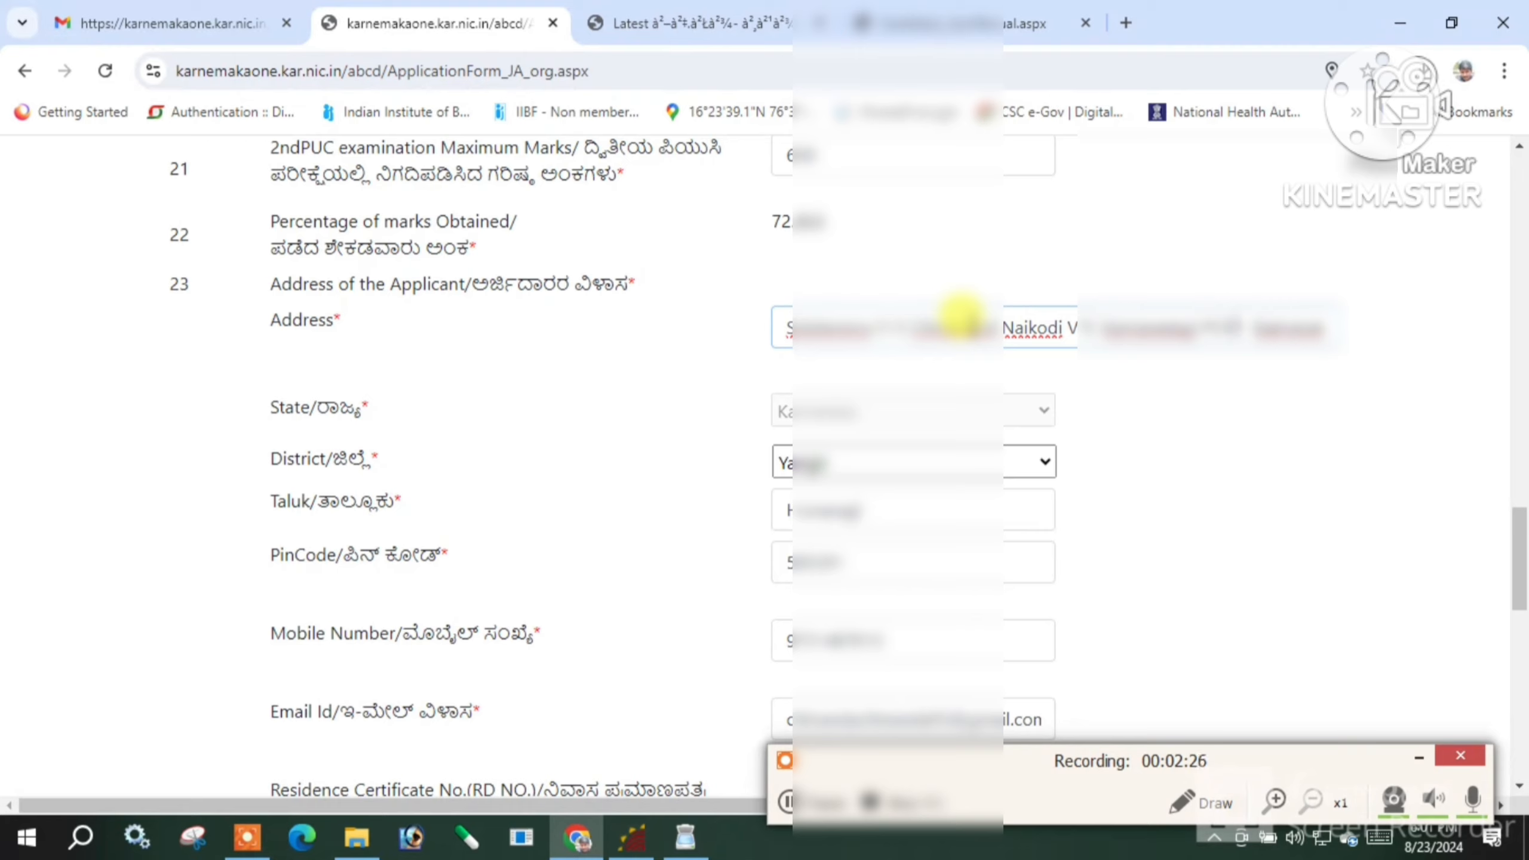
text(agi TQ Hun)
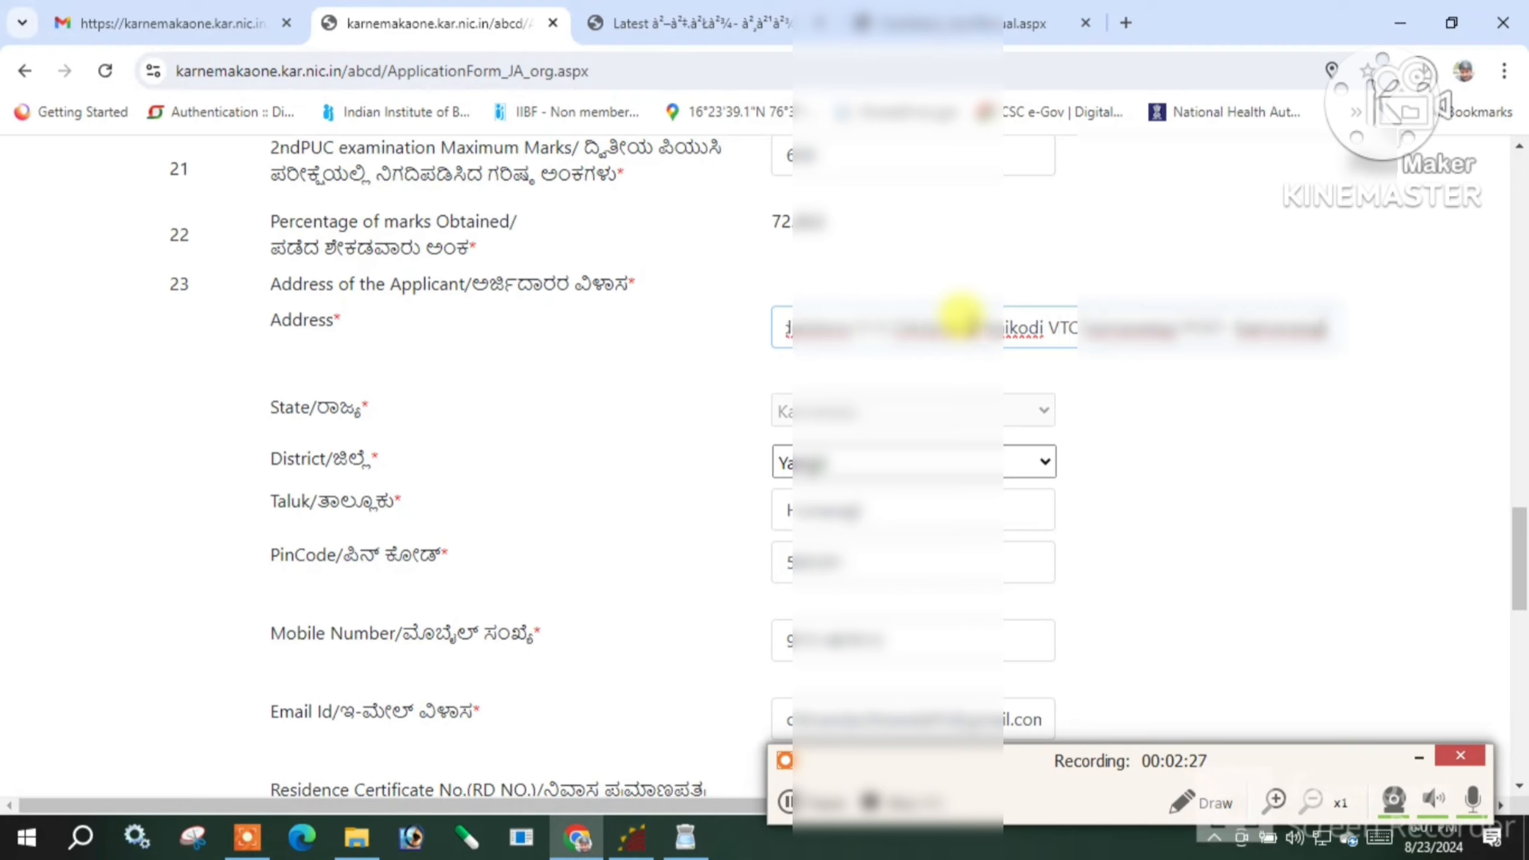
text(asagi Dist Yadg)
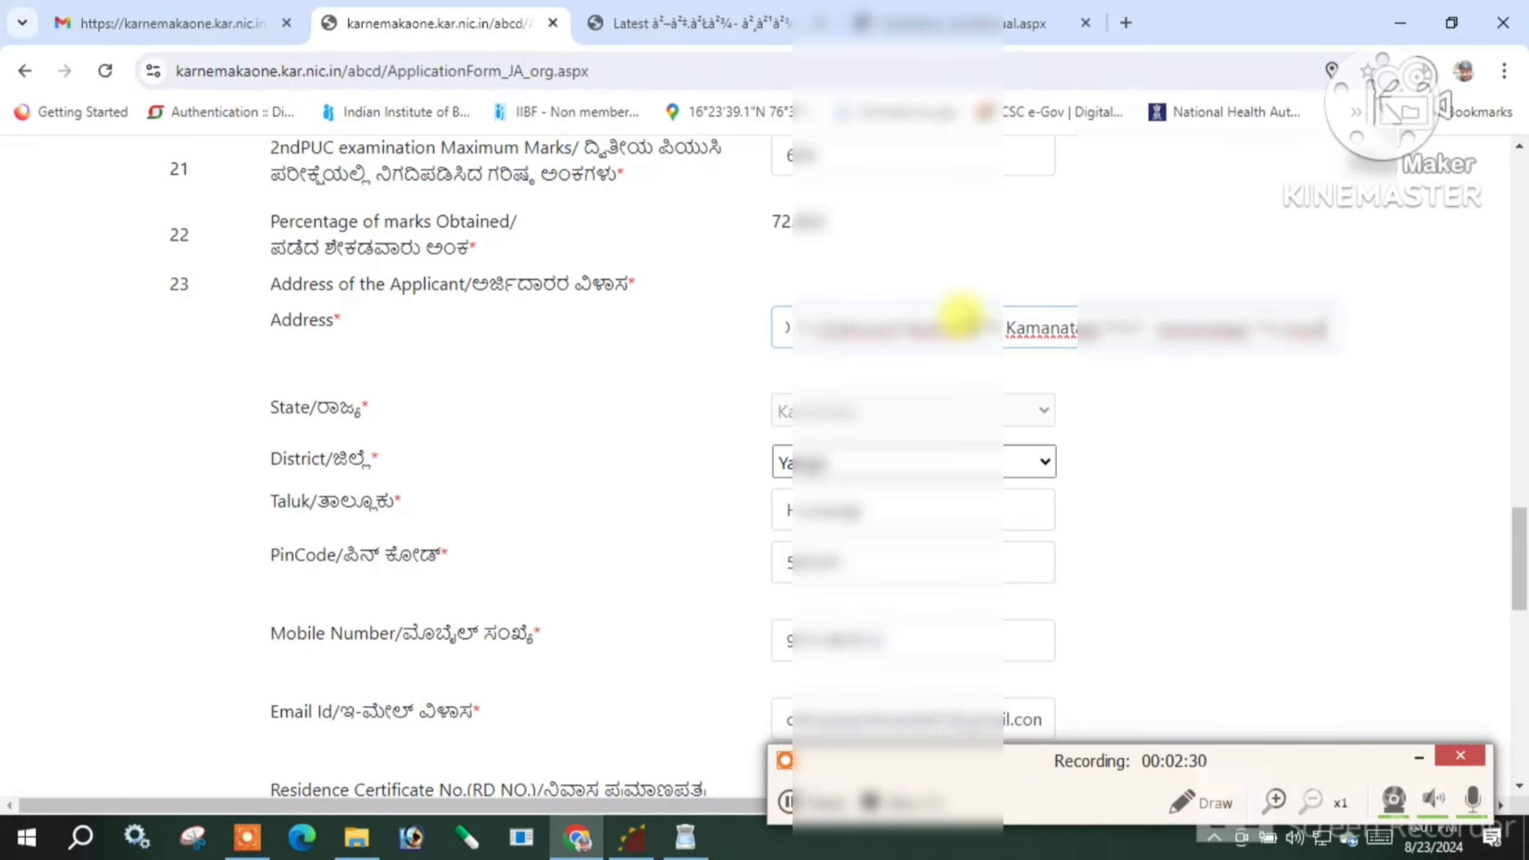
text(ir PIN 585215)
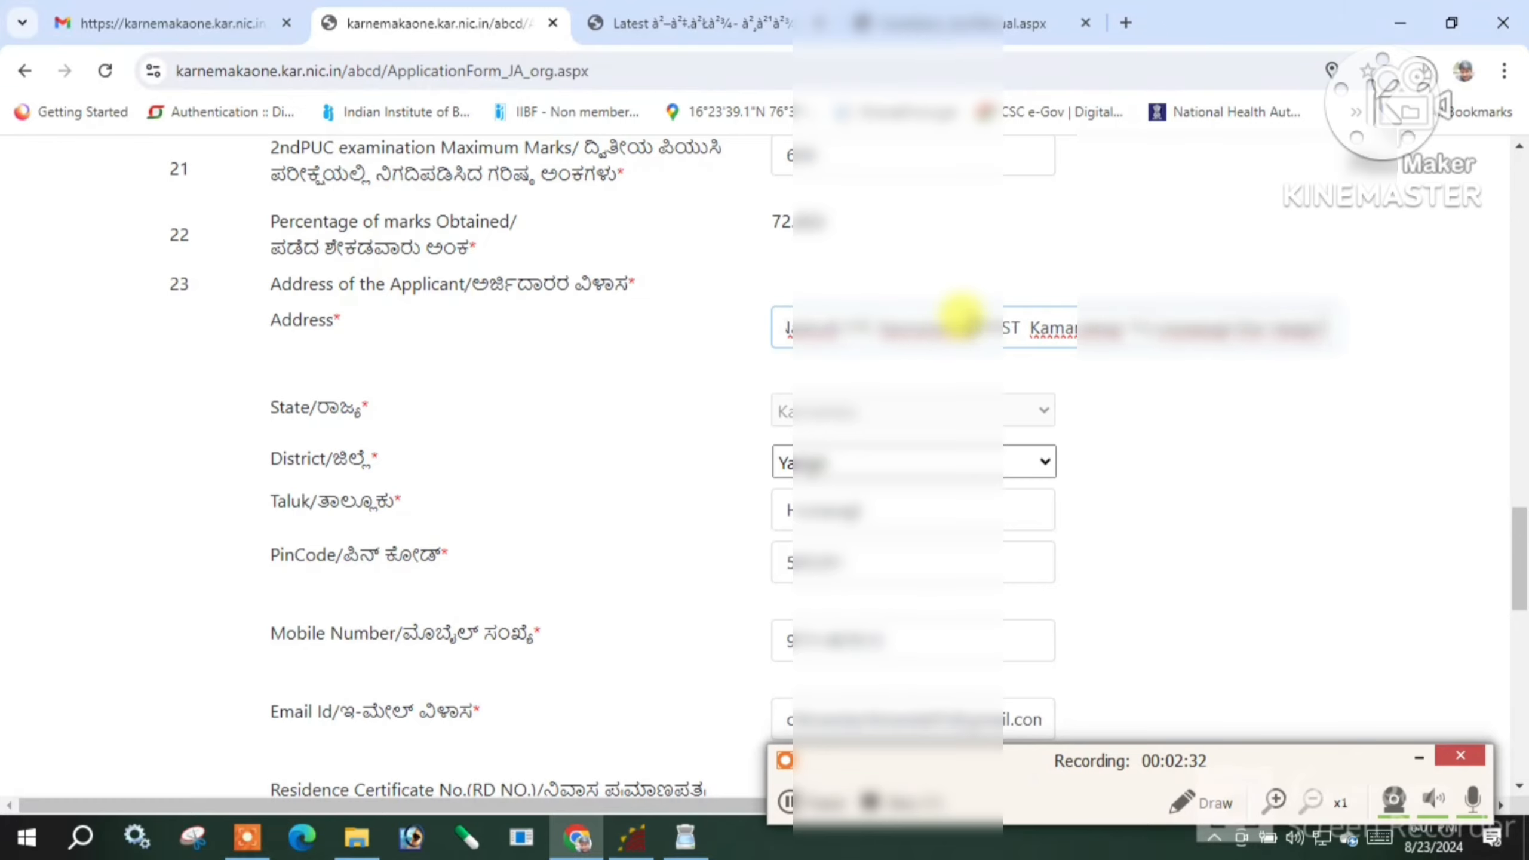
scroll(962, 317, down, 15)
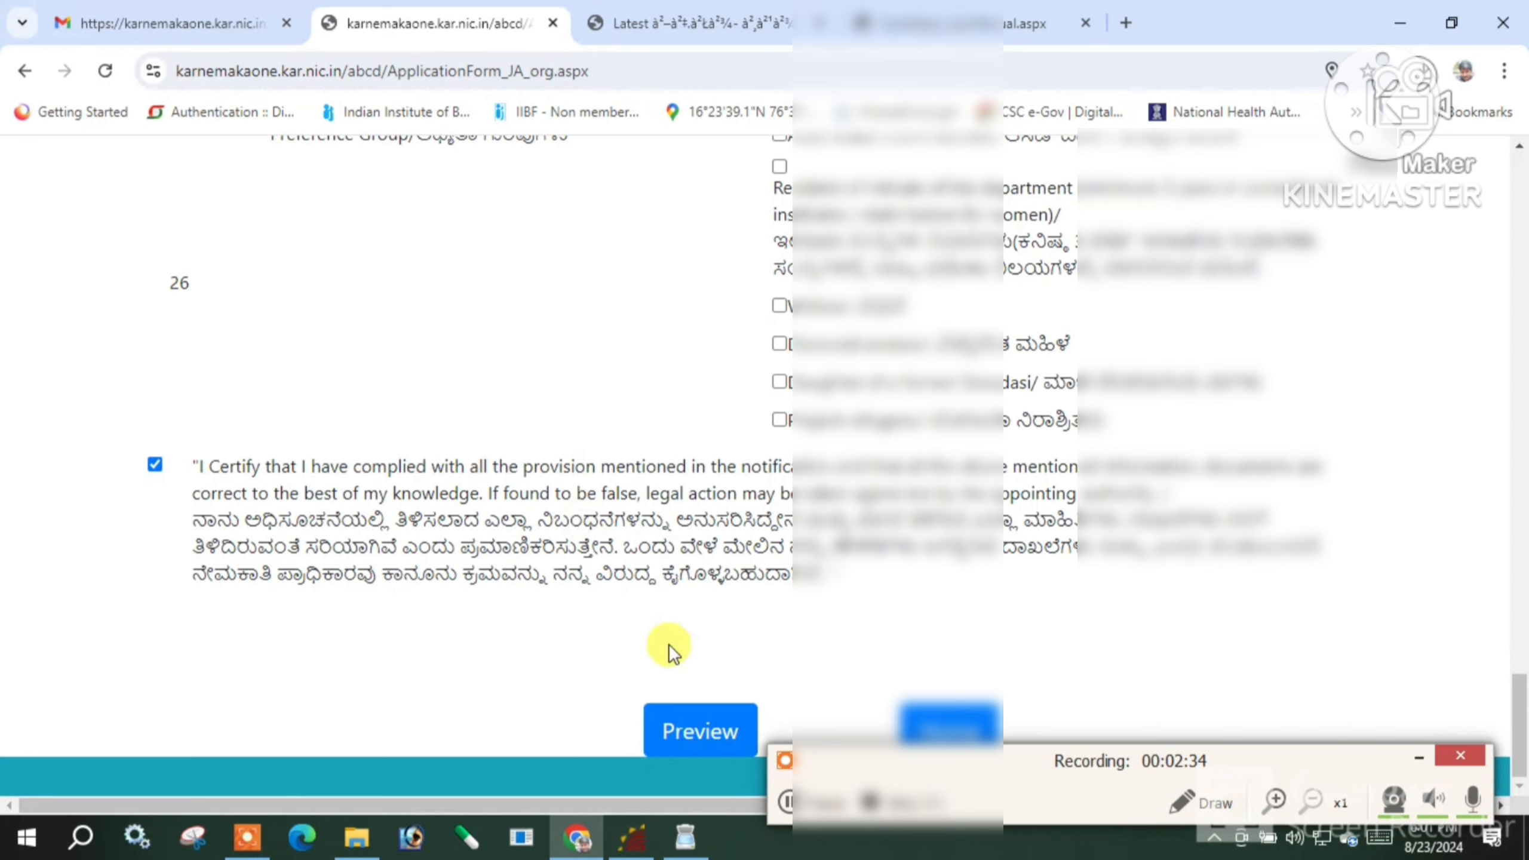
Open the Application Preview and scroll through every entered detail to the captcha at the bottom
click(685, 729)
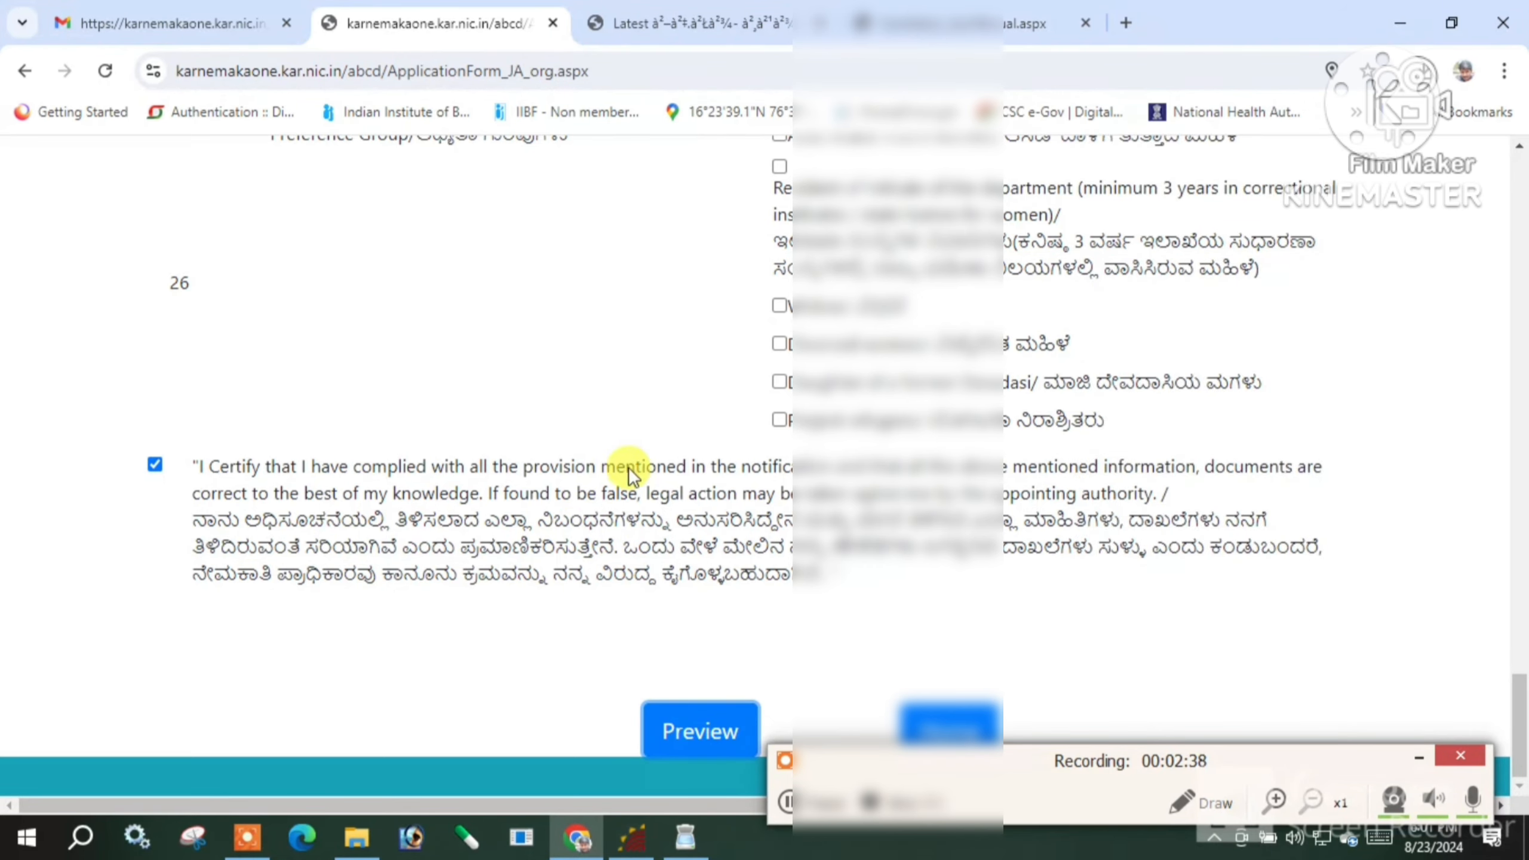
scroll(710, 469, down, 2)
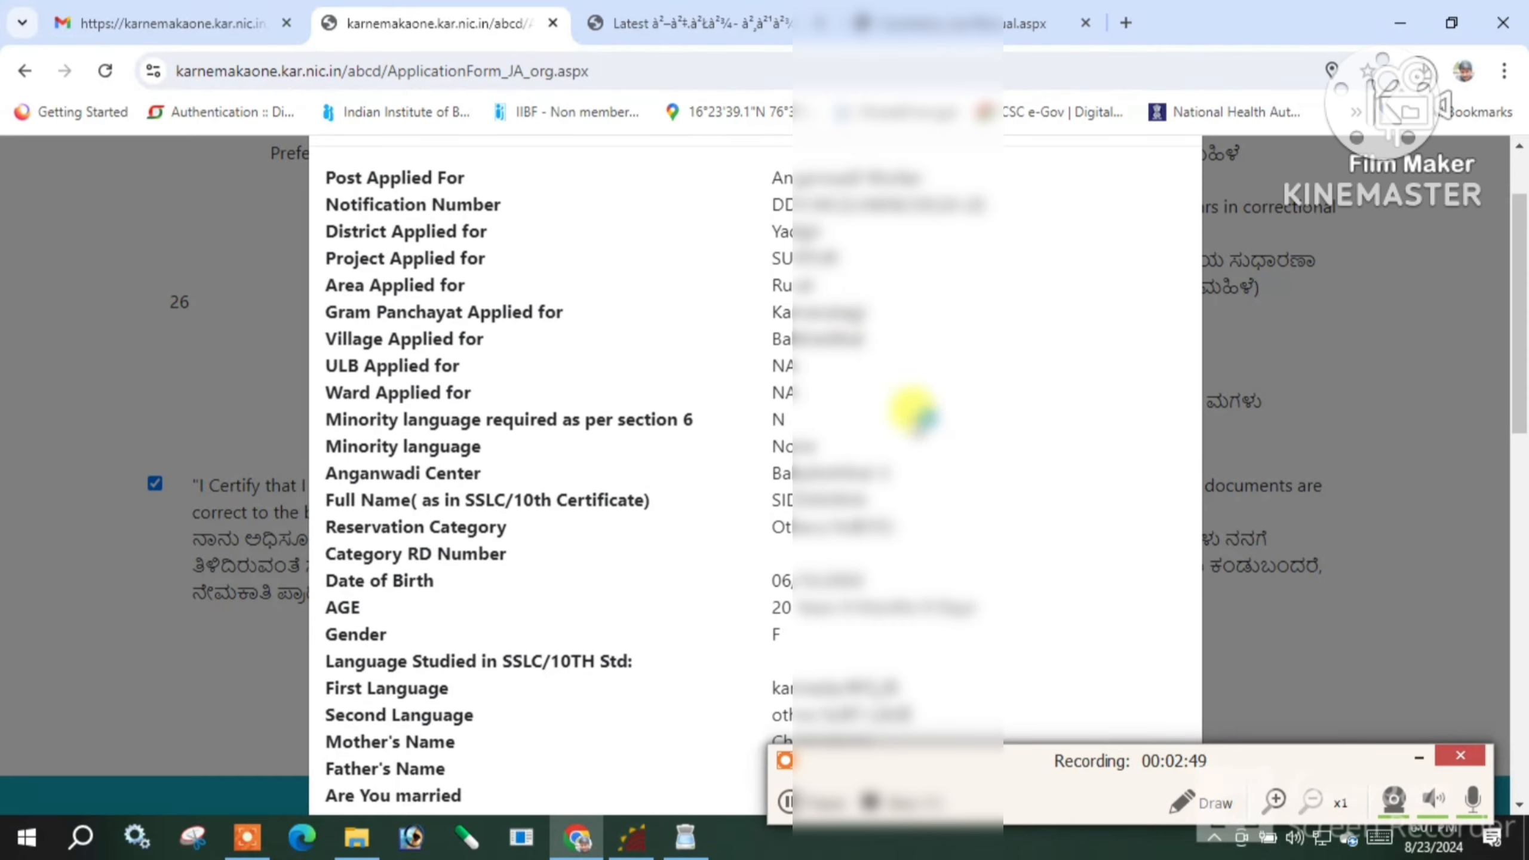
scroll(969, 434, down, 2)
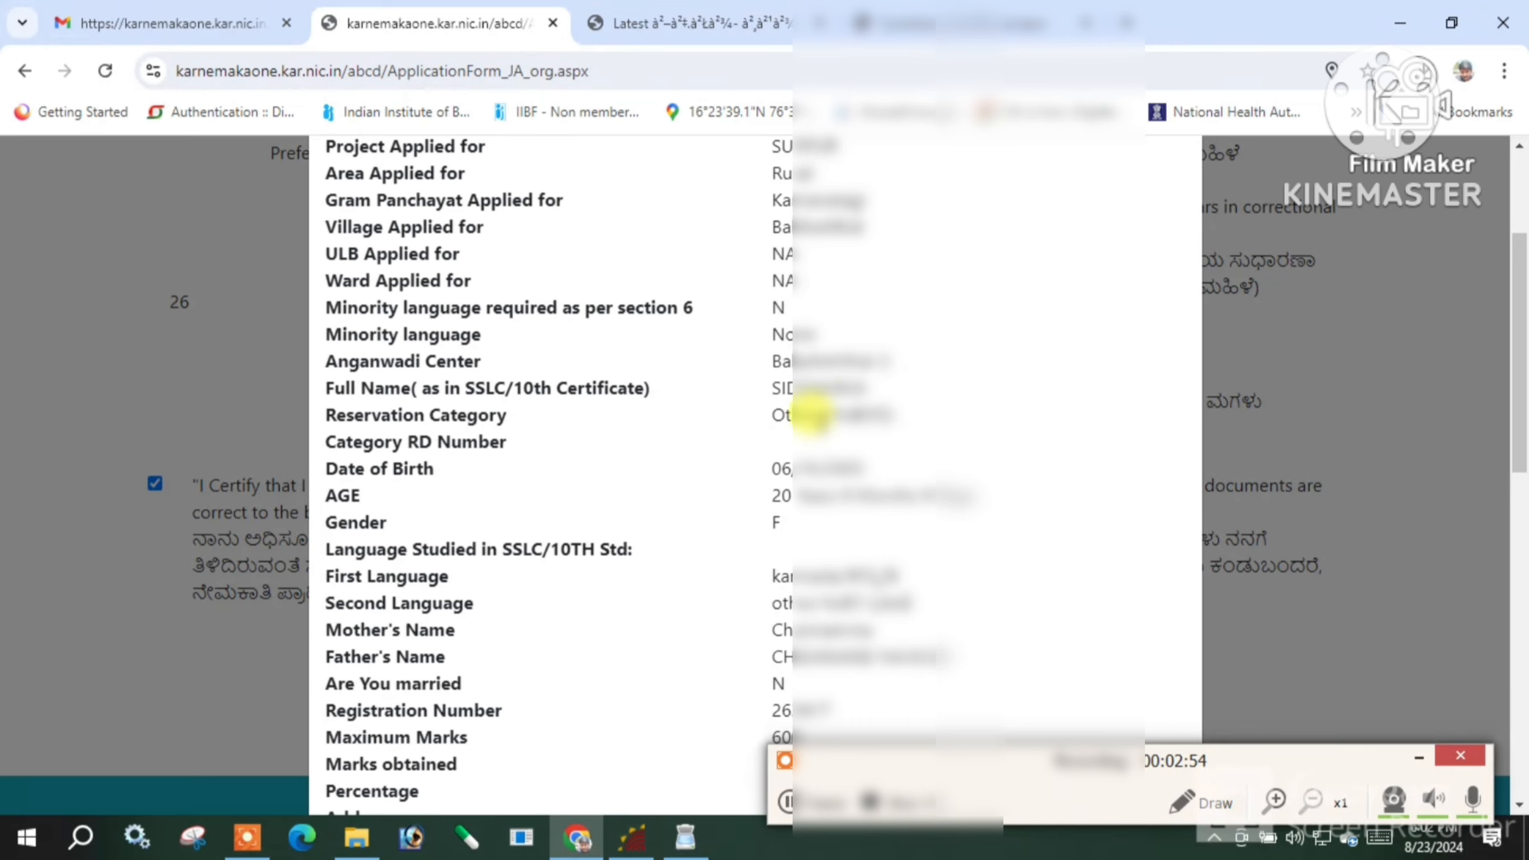
scroll(860, 439, down, 2)
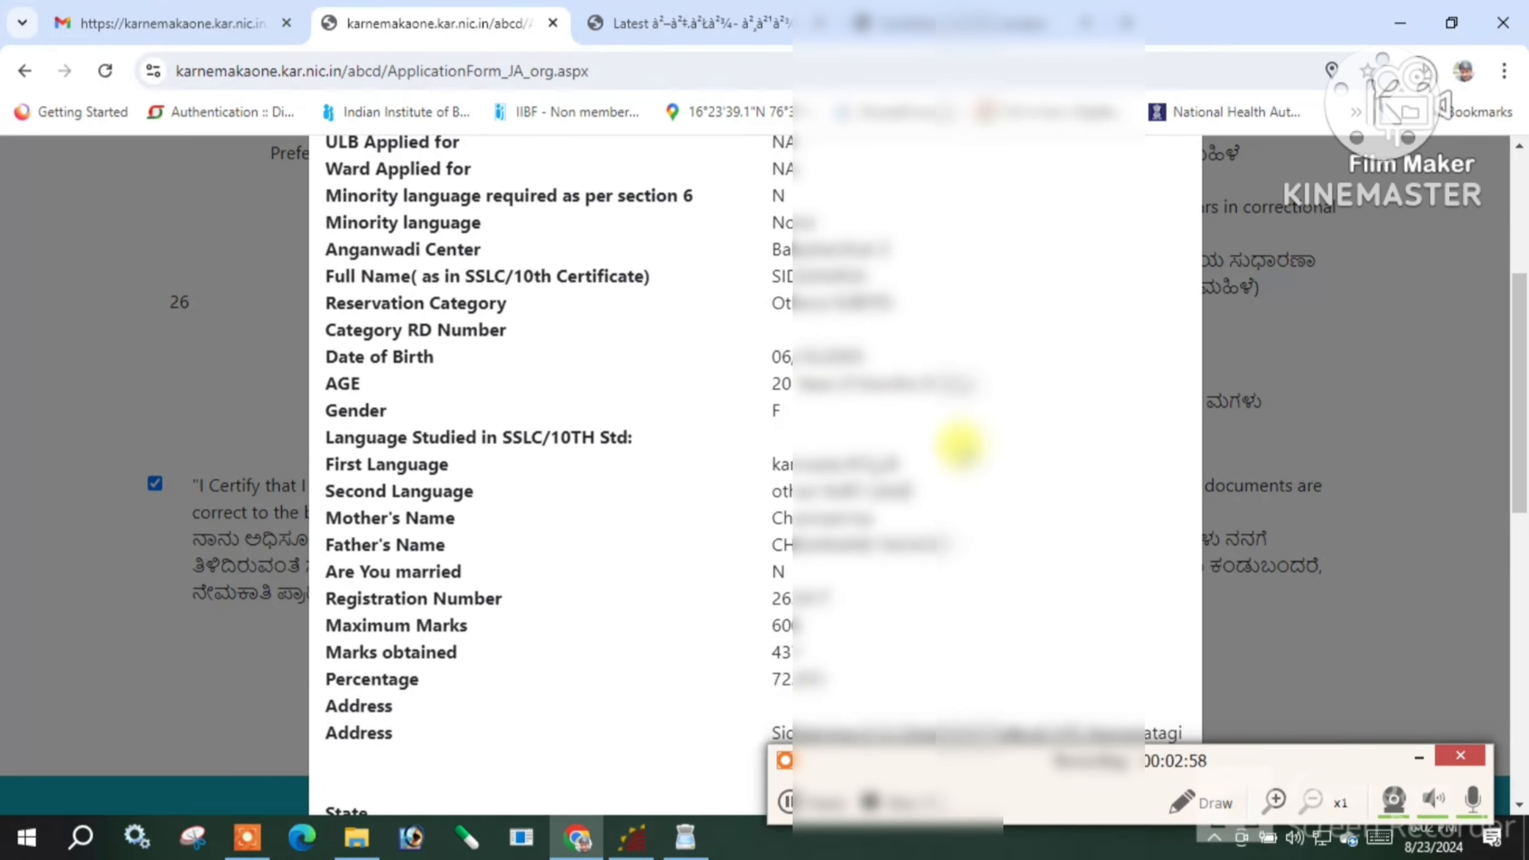
scroll(961, 446, down, 2)
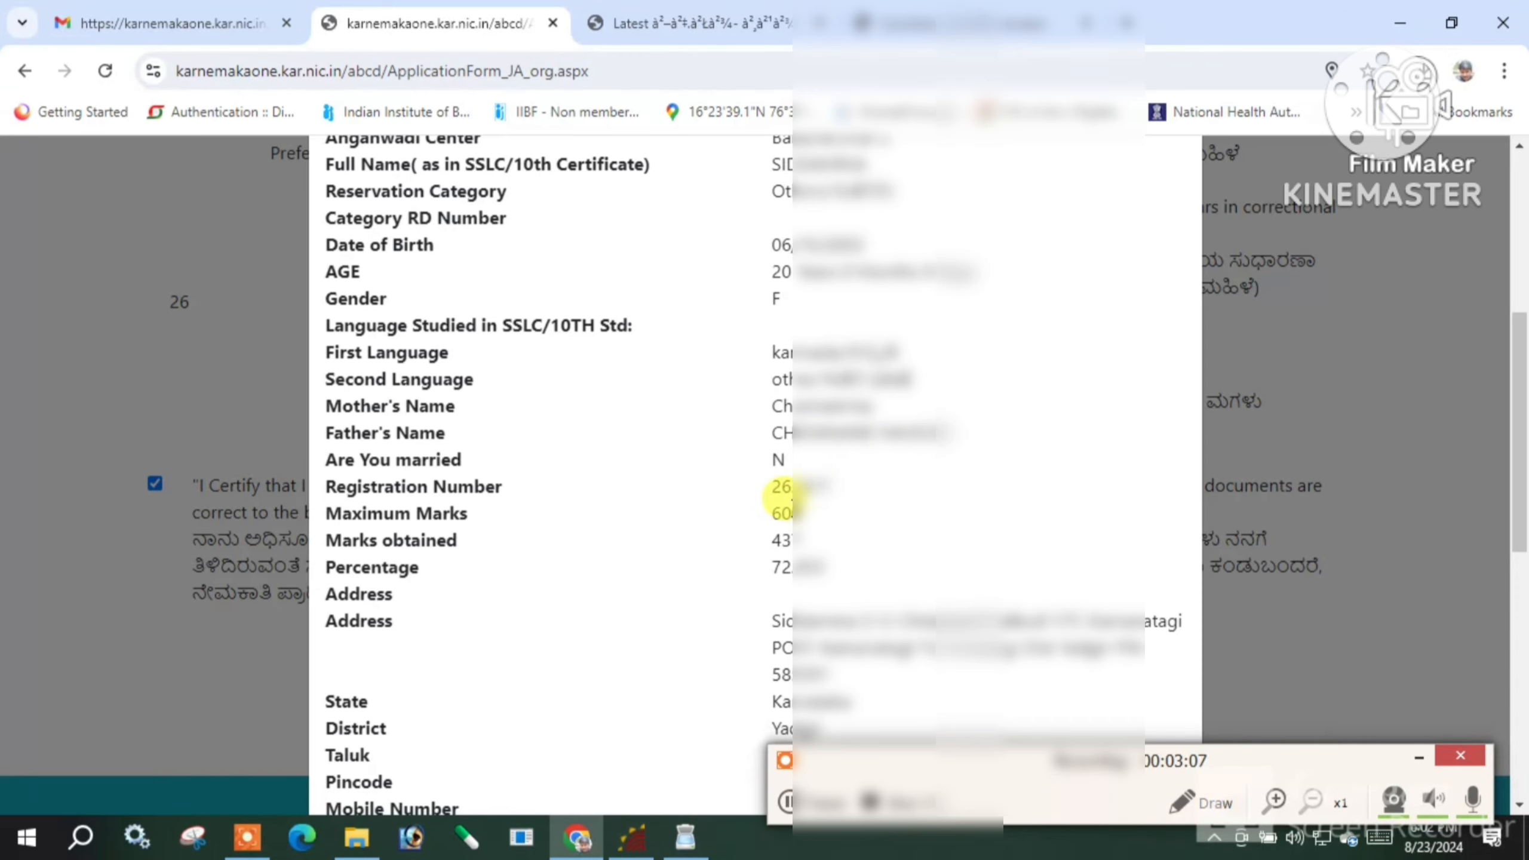
scroll(783, 494, down, 2)
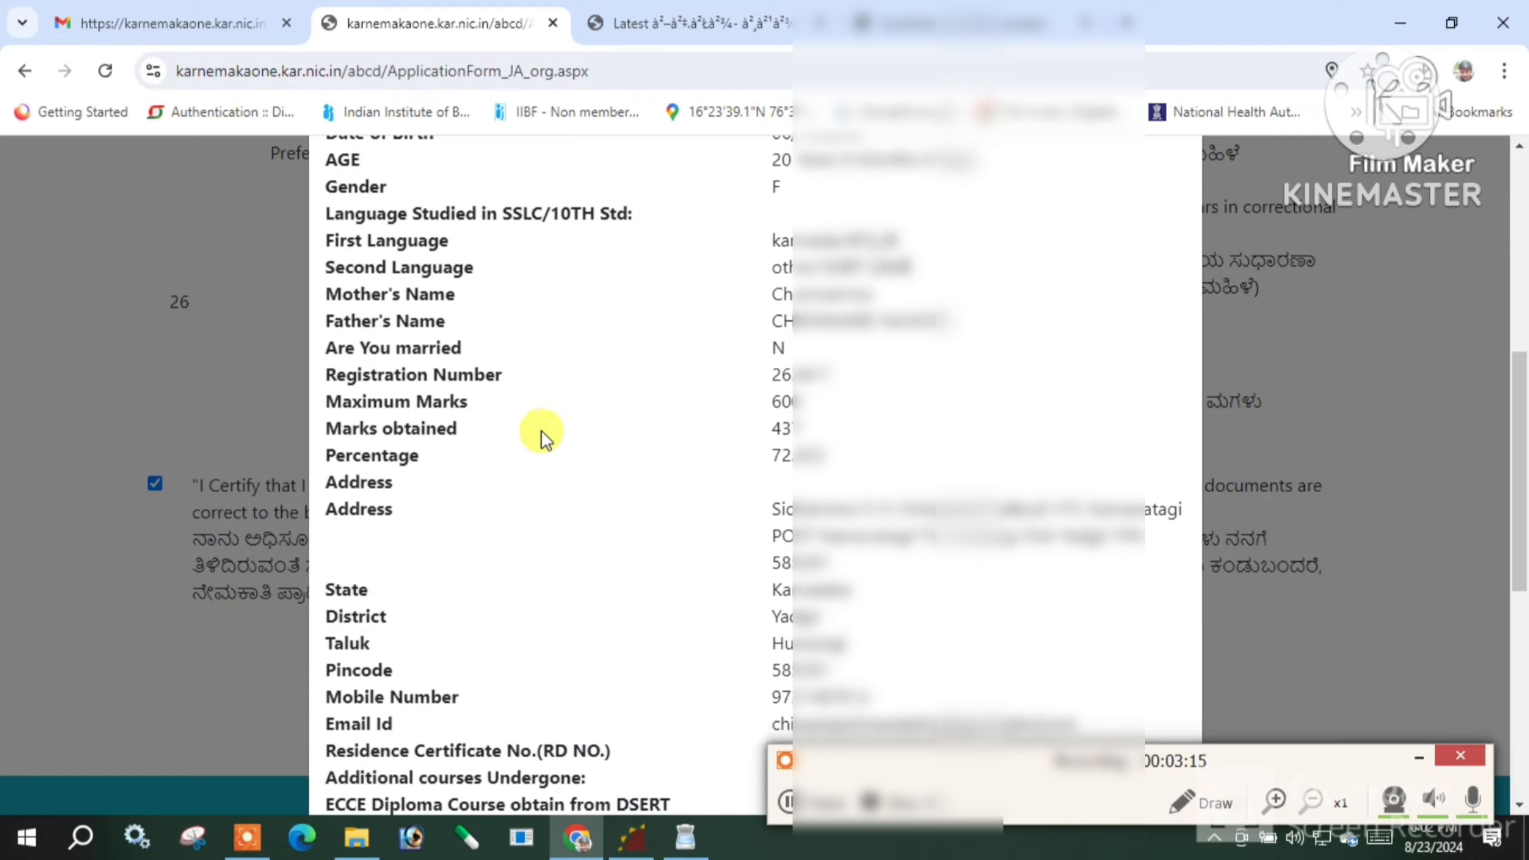
scroll(663, 451, down, 2)
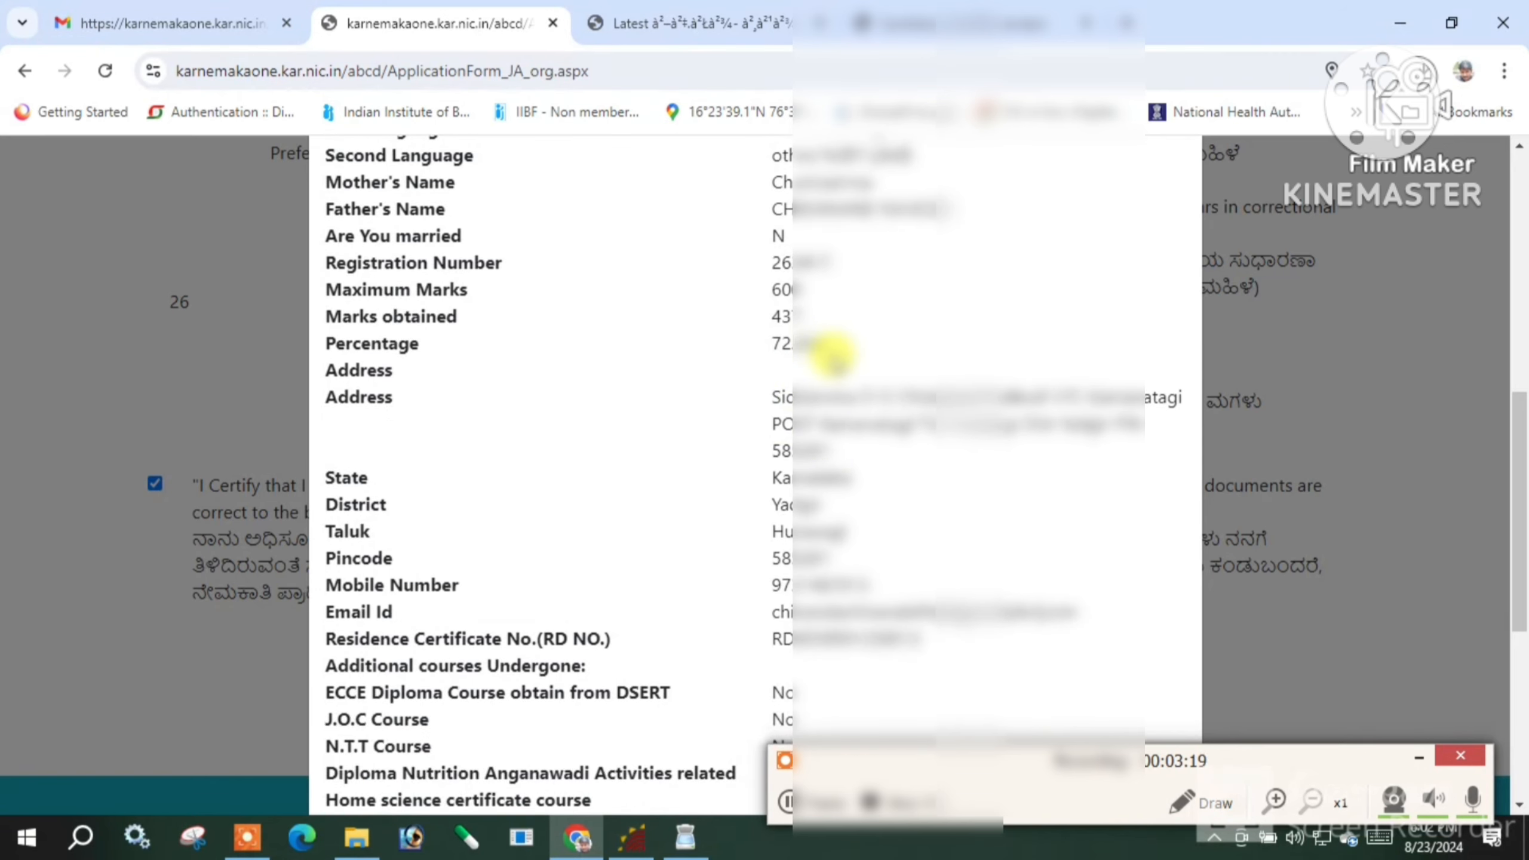
scroll(777, 380, down, 2)
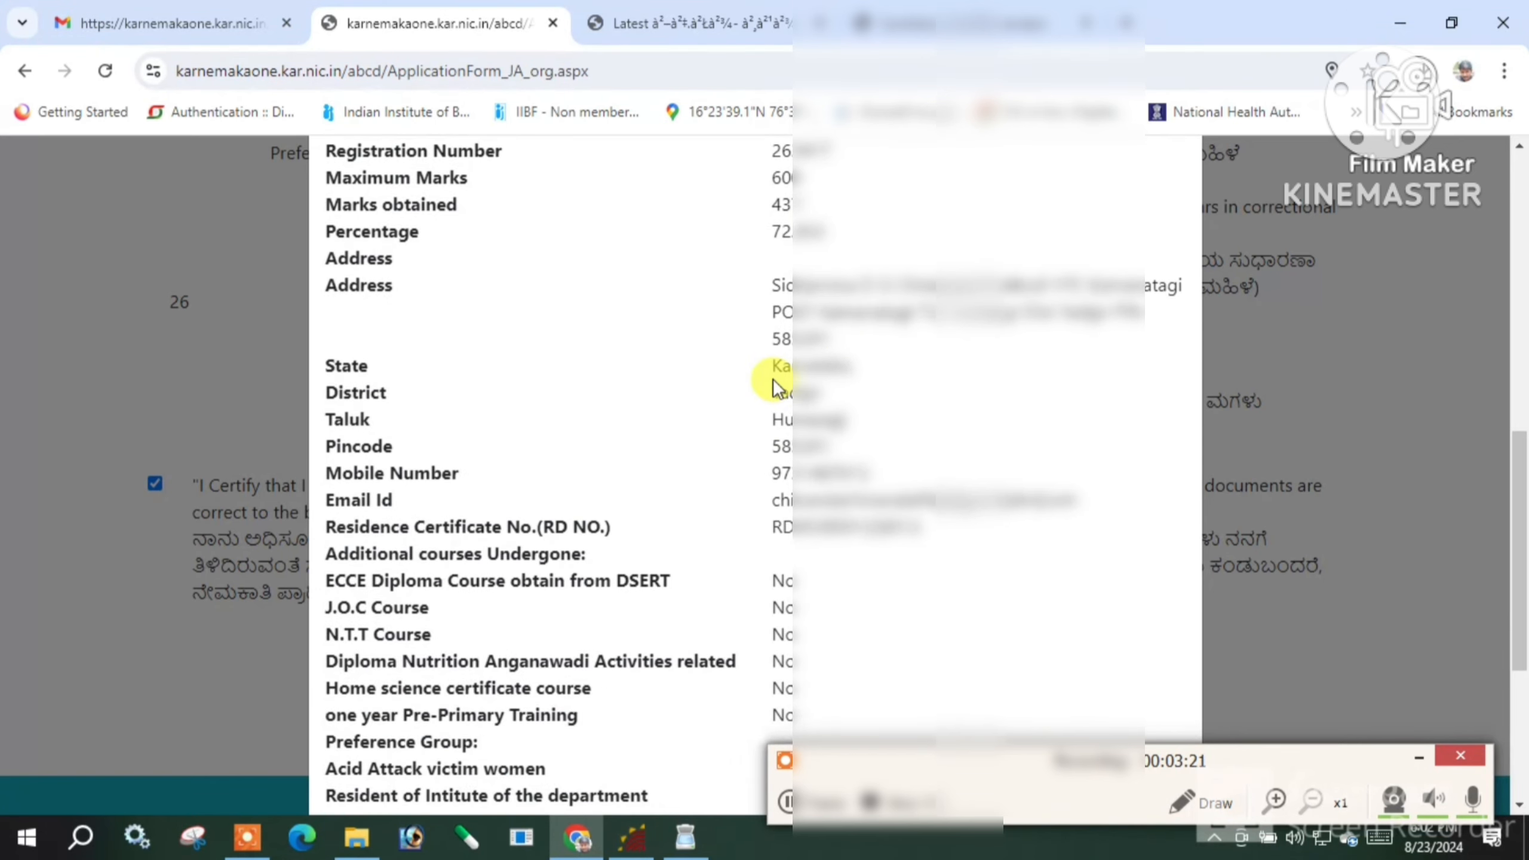
scroll(873, 380, down, 2)
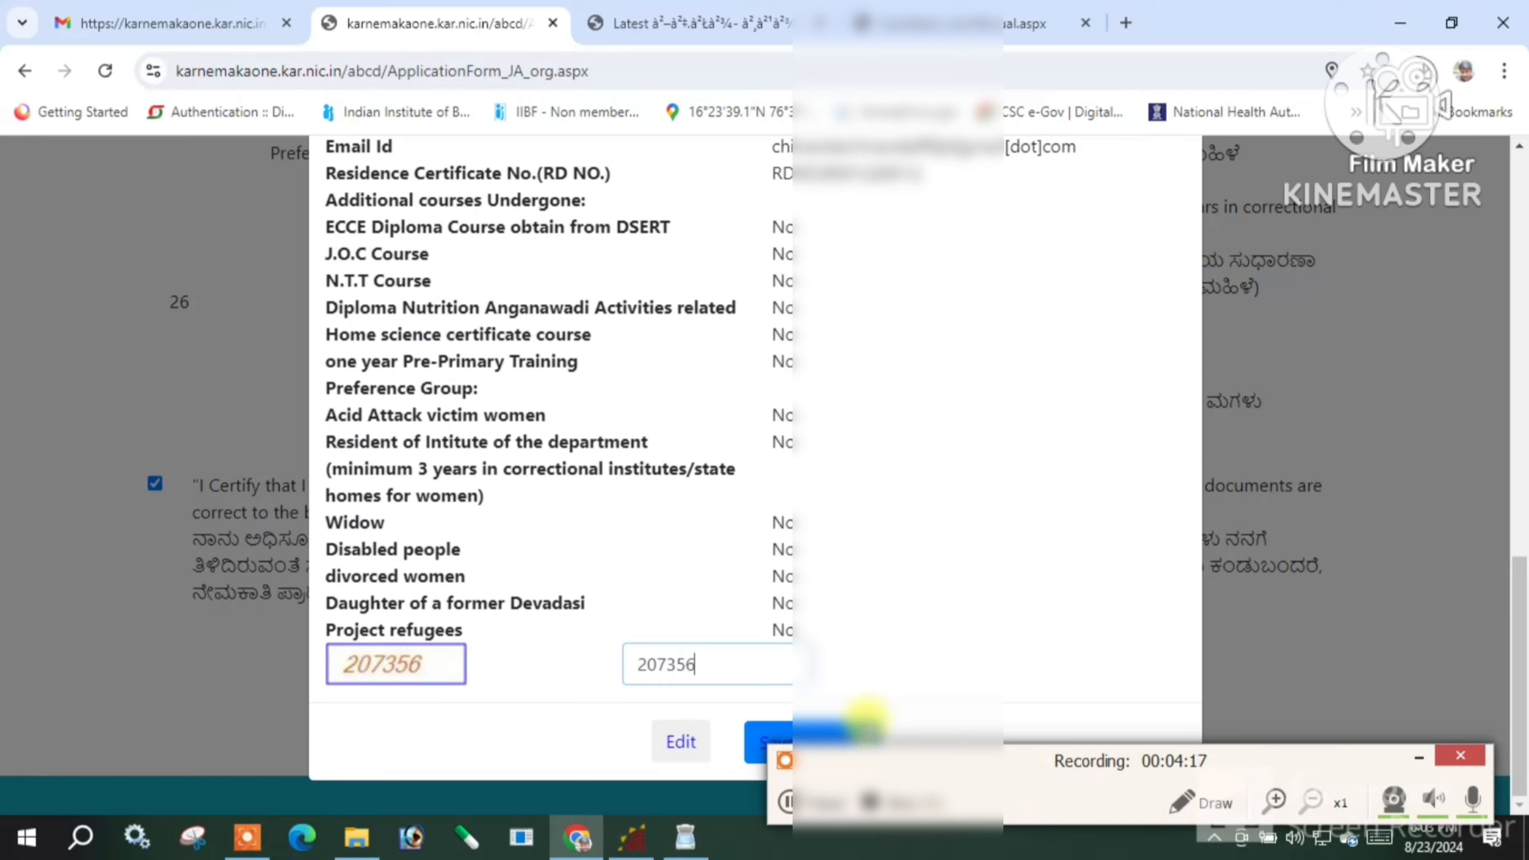
Save the previewed application, then go to the Upload Your Photo, Signature authentication page
drag(965, 763, 938, 805)
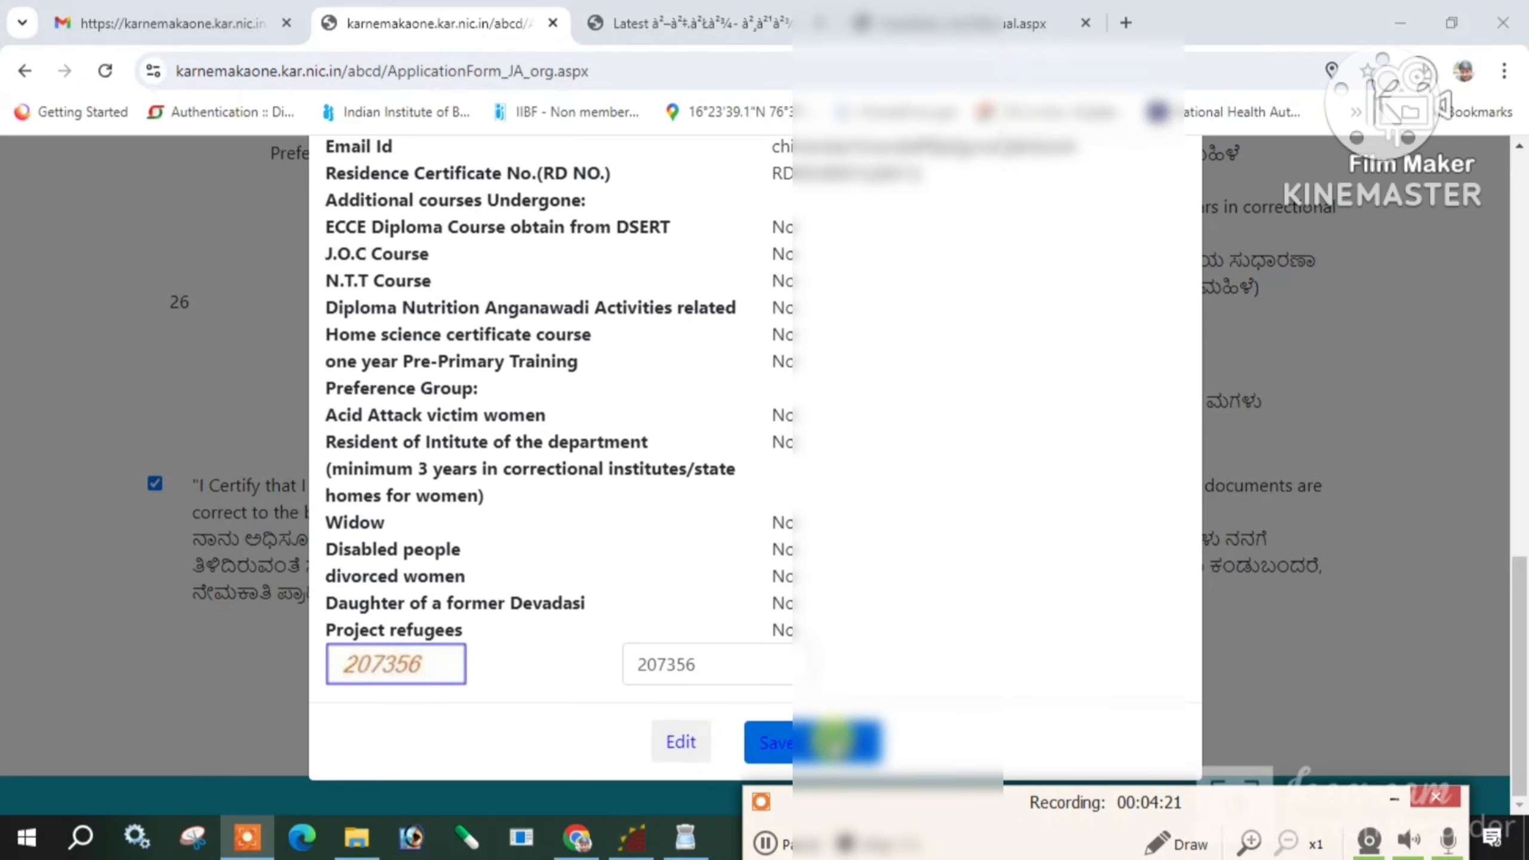
scroll(820, 597, up, 7)
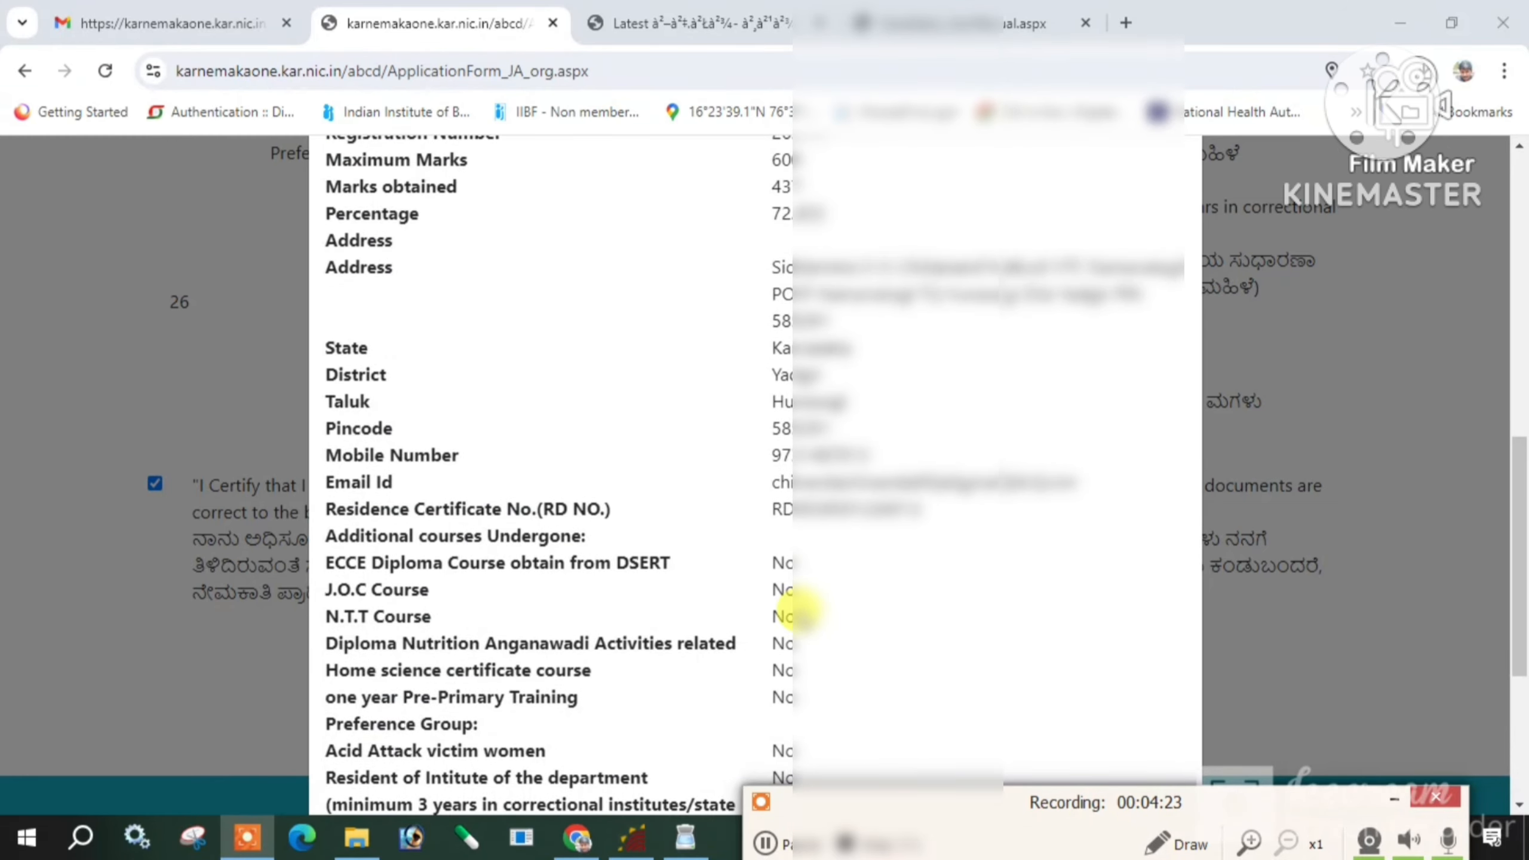
scroll(800, 611, down, 3)
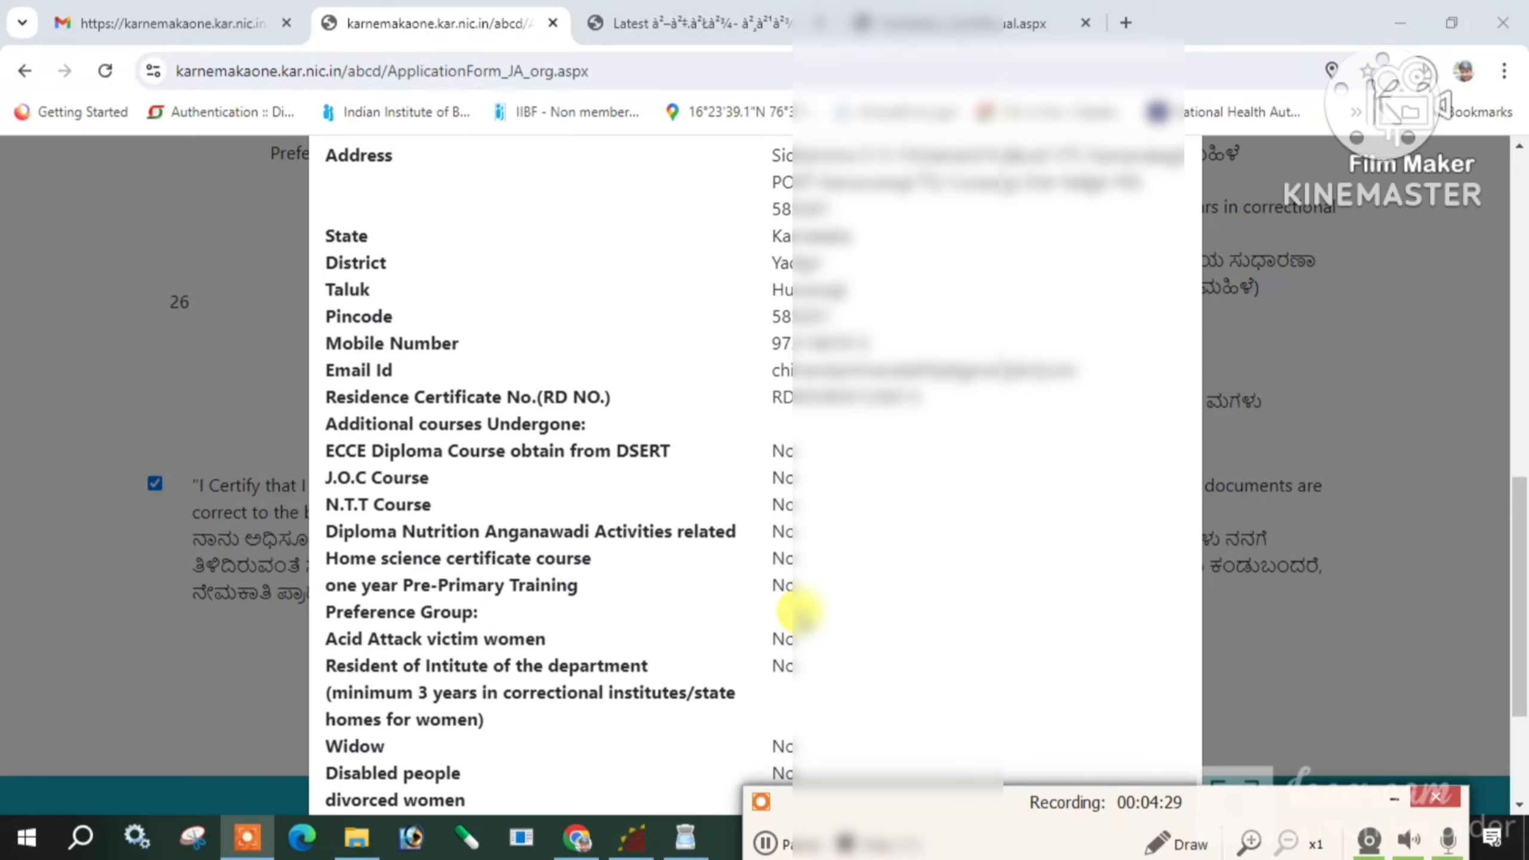
scroll(800, 611, down, 4)
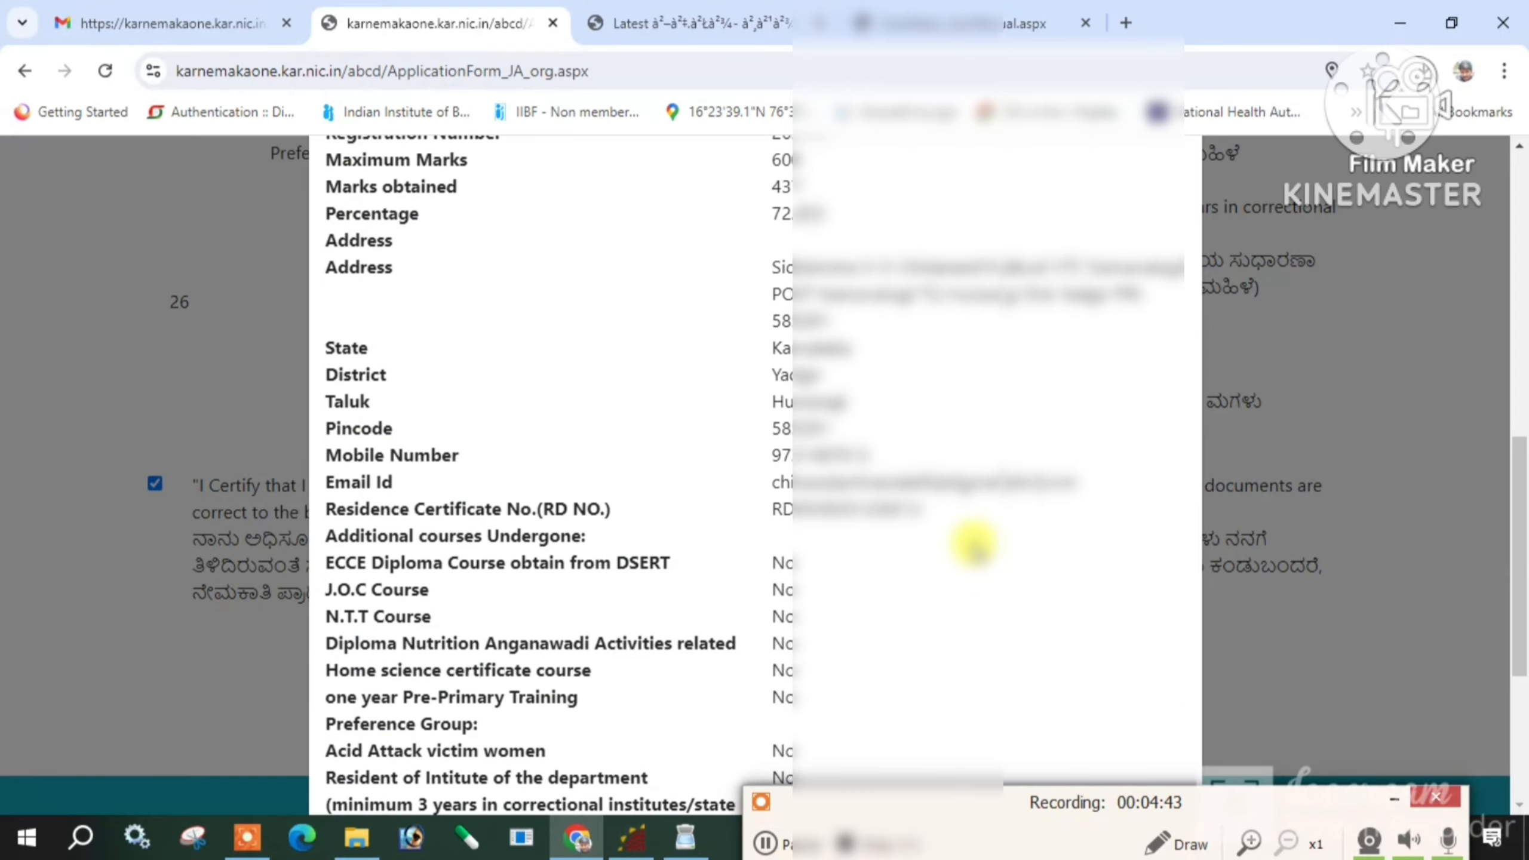
scroll(903, 530, up, 5)
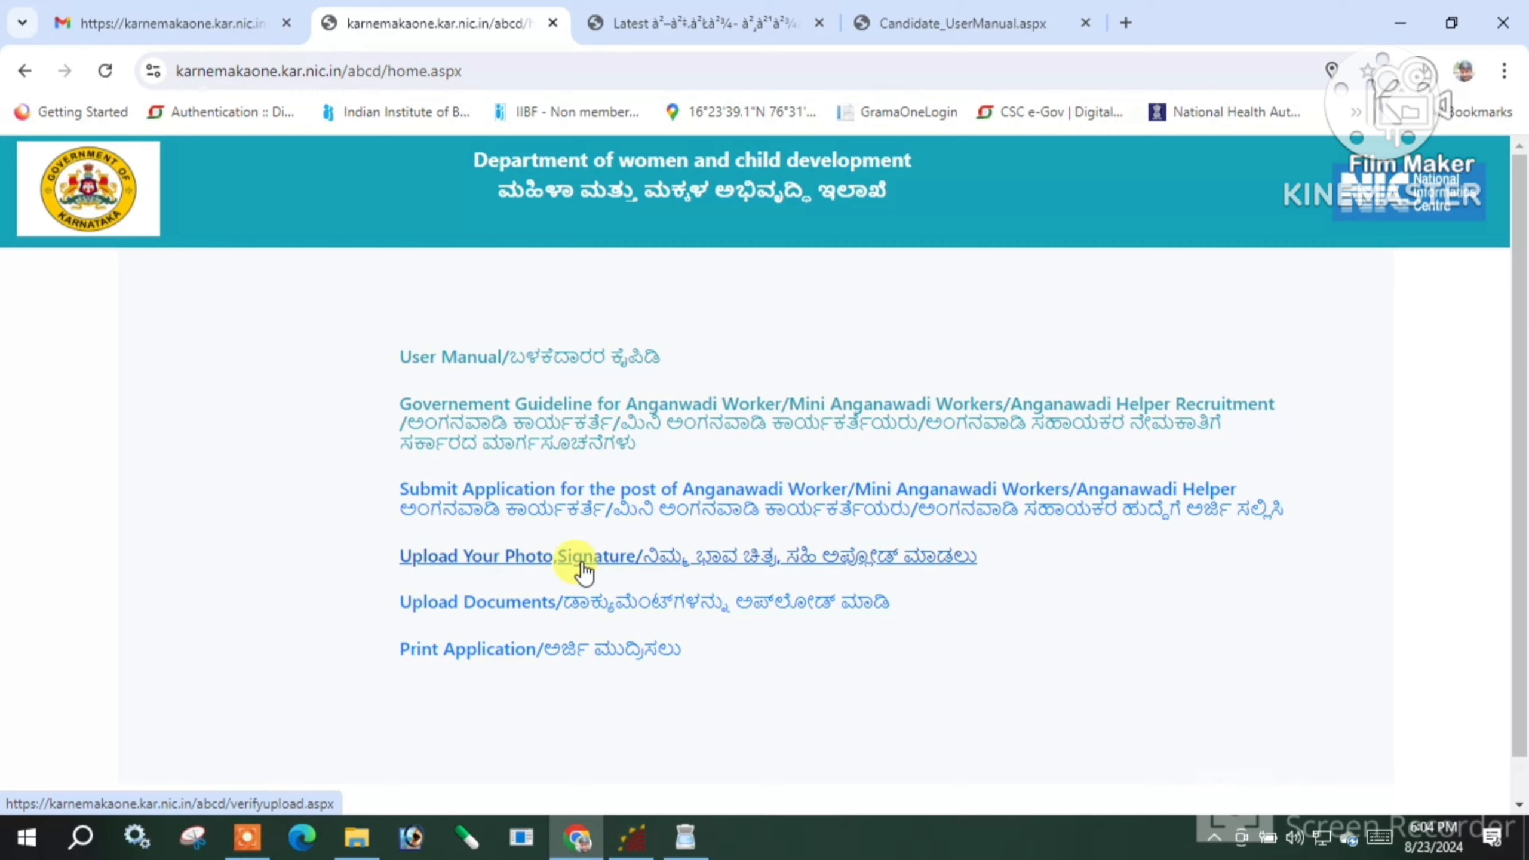
click(581, 563)
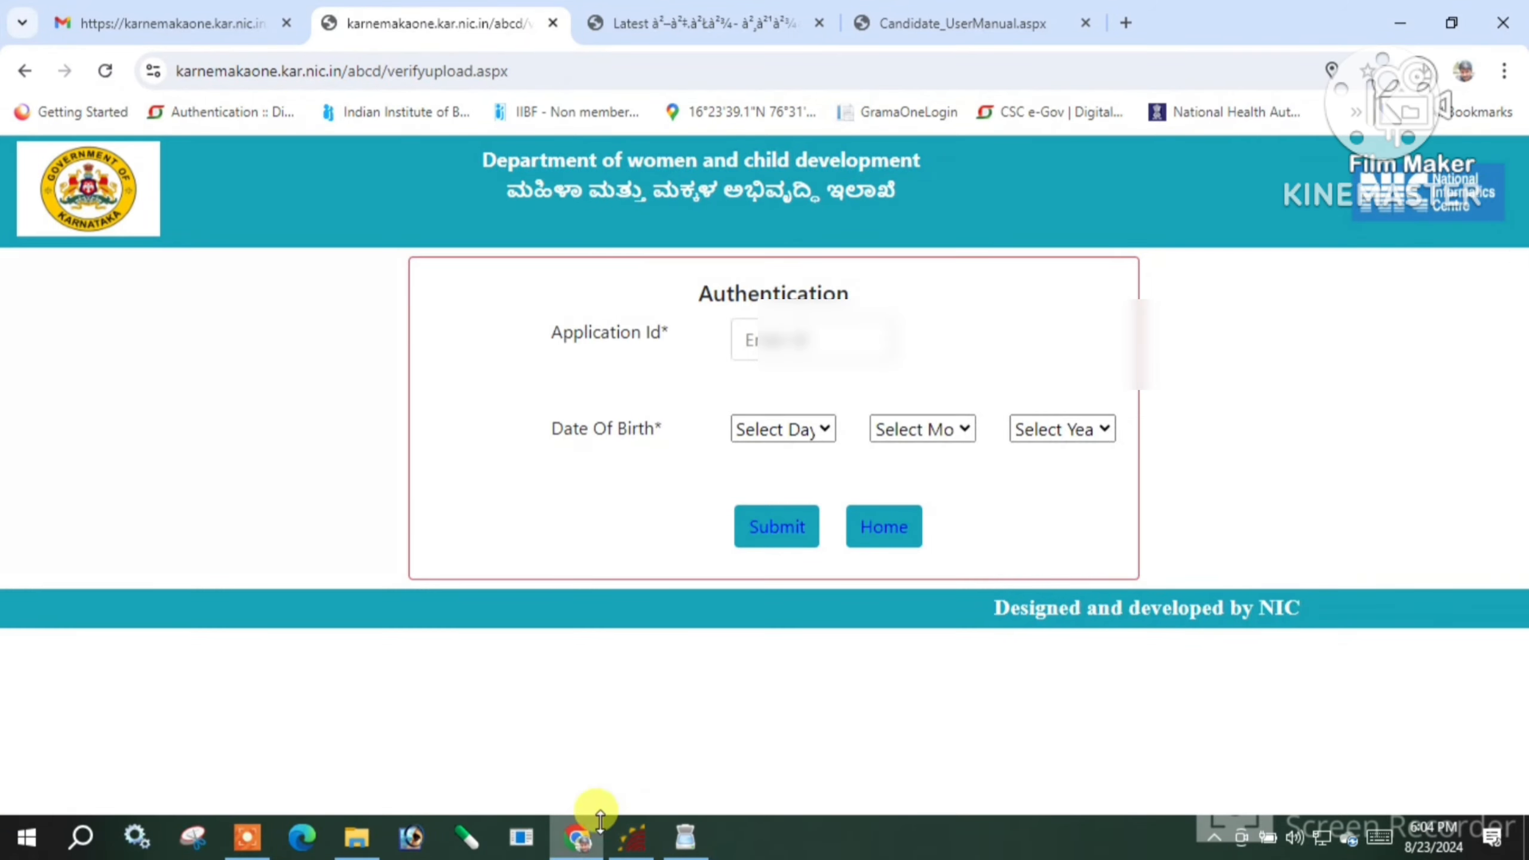
Paste the application ID and set the birth day to 06
click(772, 338)
key(ctrl+v)
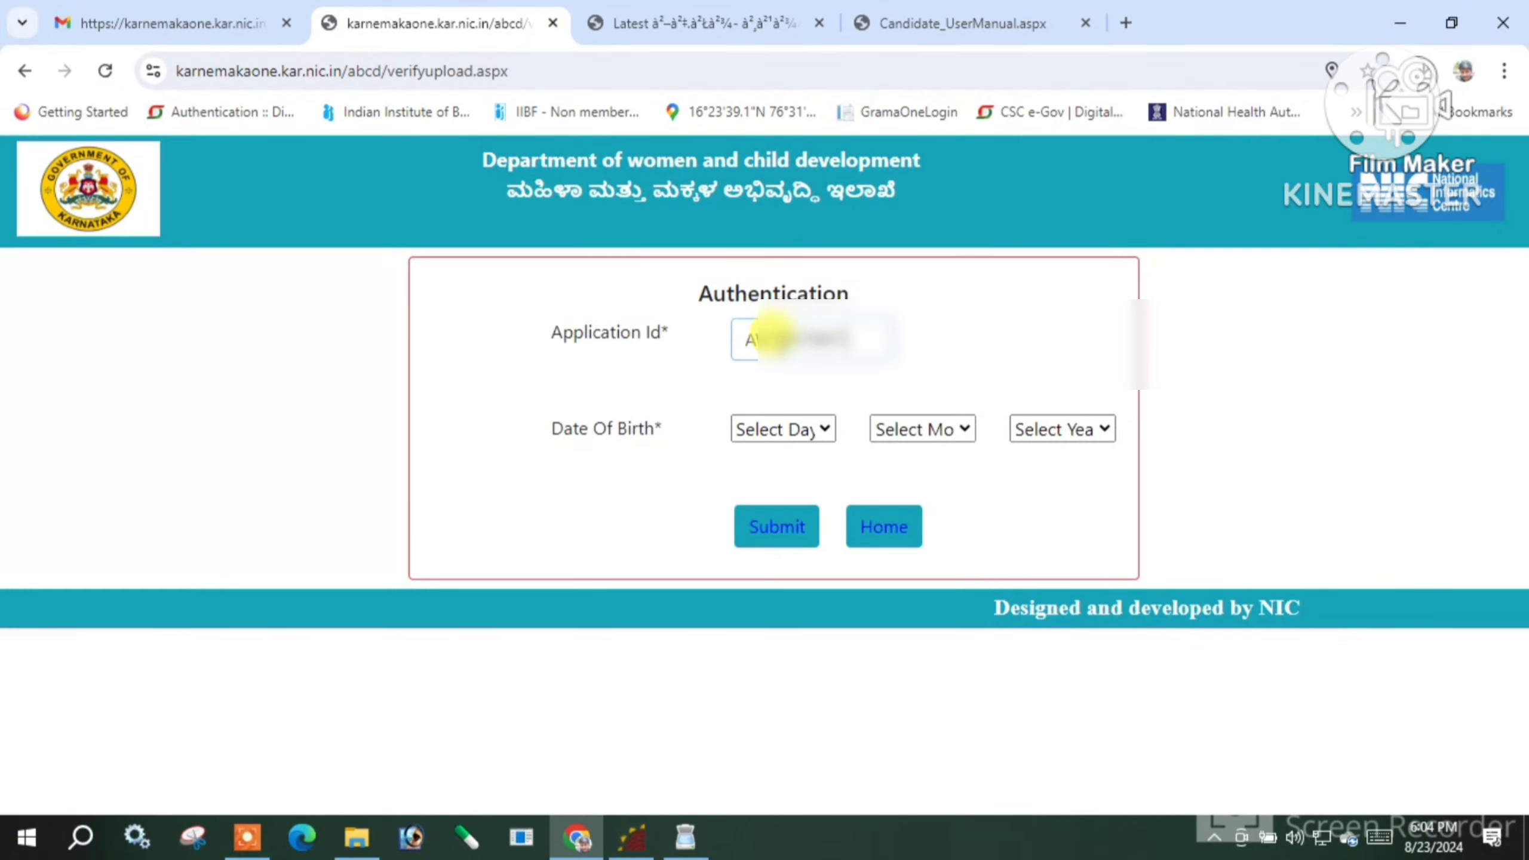
click(797, 425)
click(796, 428)
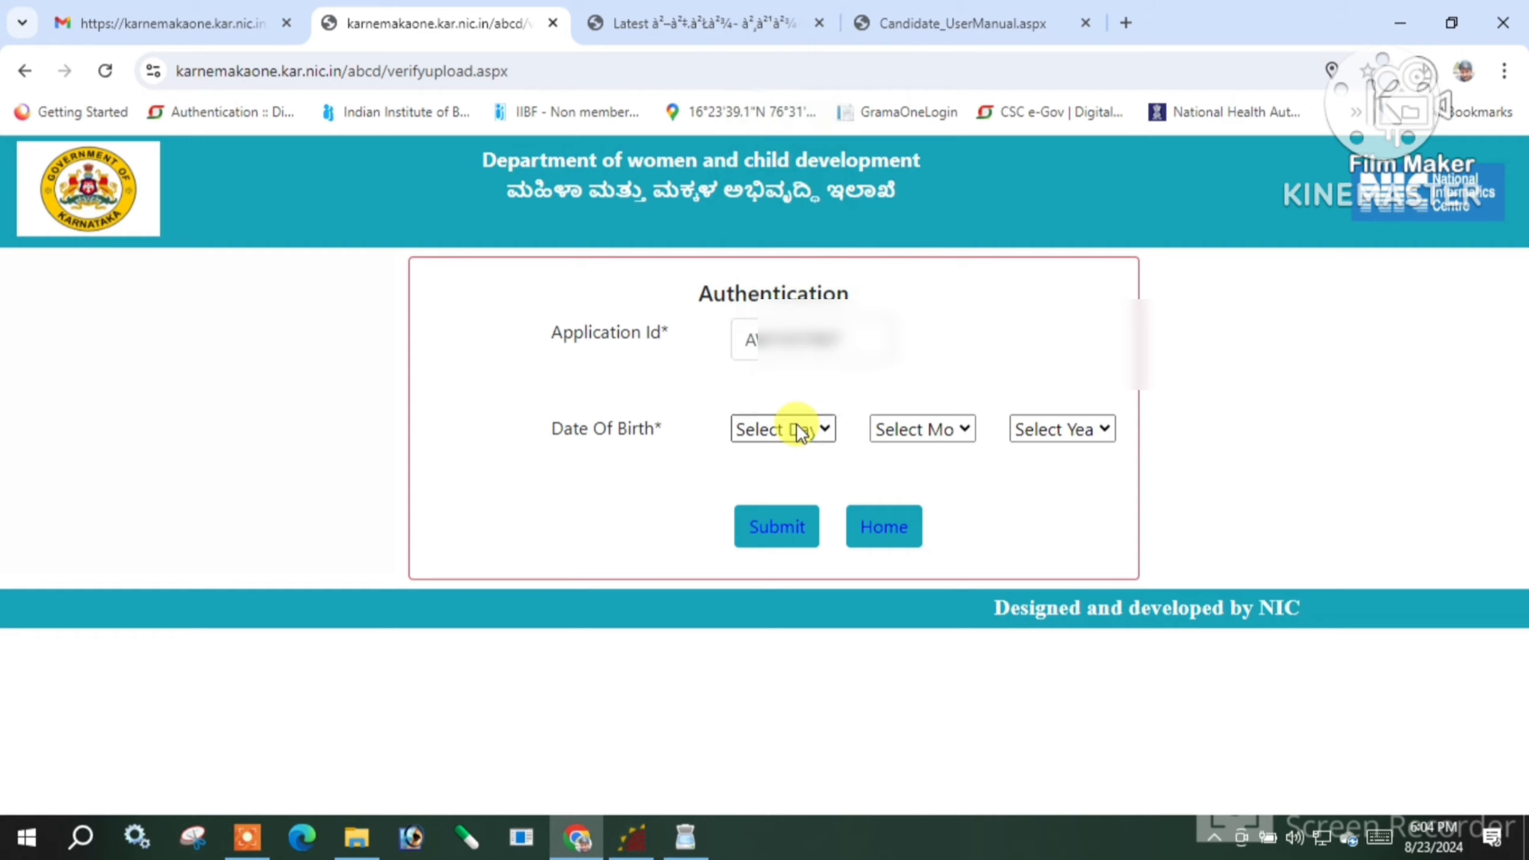
click(246, 837)
click(788, 803)
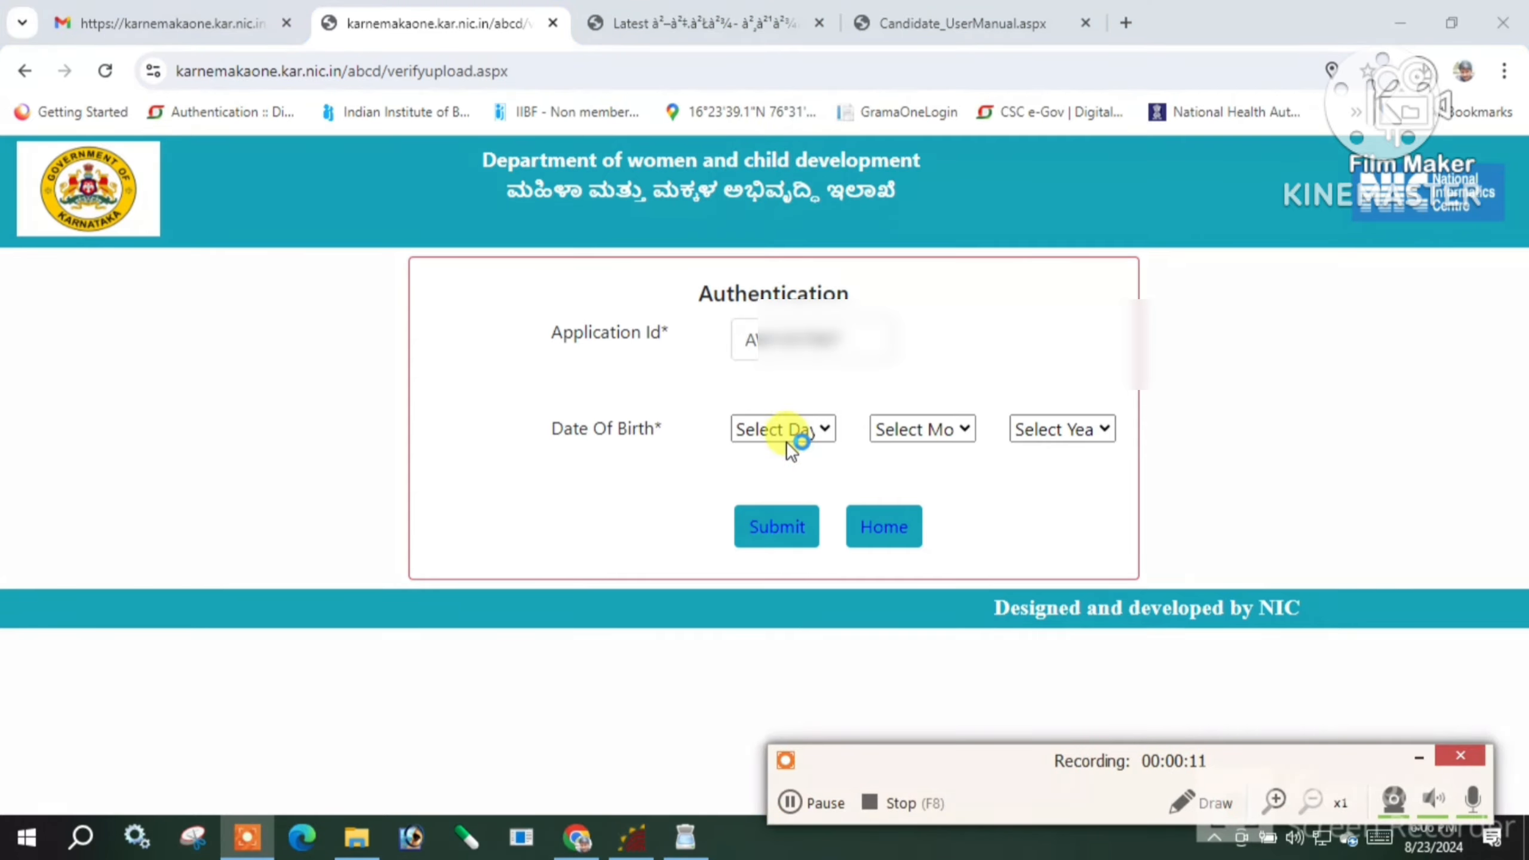
click(786, 440)
key(0)
key(6)
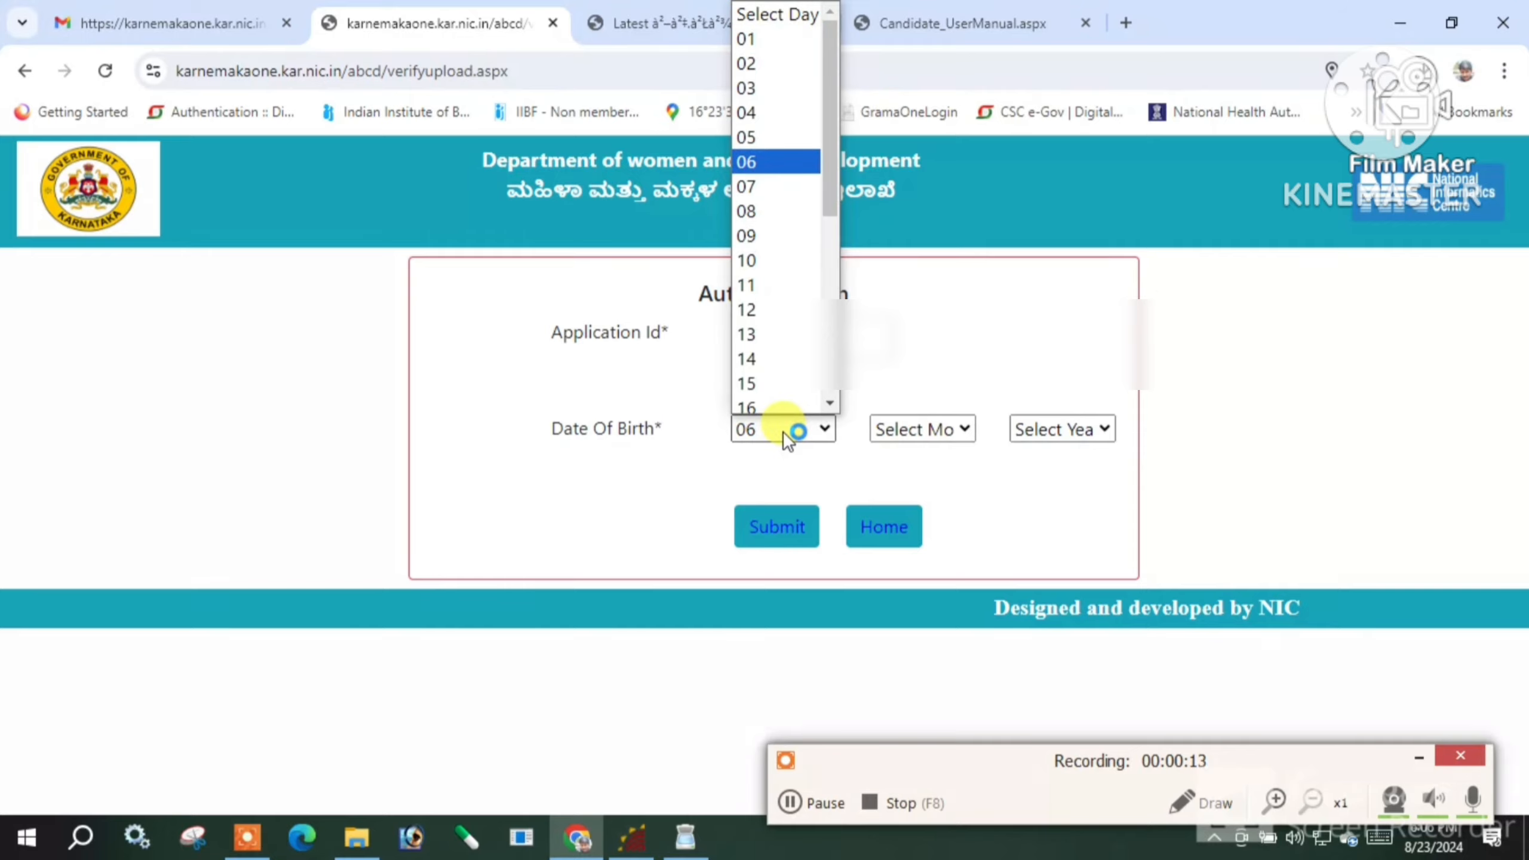
key(Return)
Set the birth month to October and year to 2003, then submit for authentication
click(910, 429)
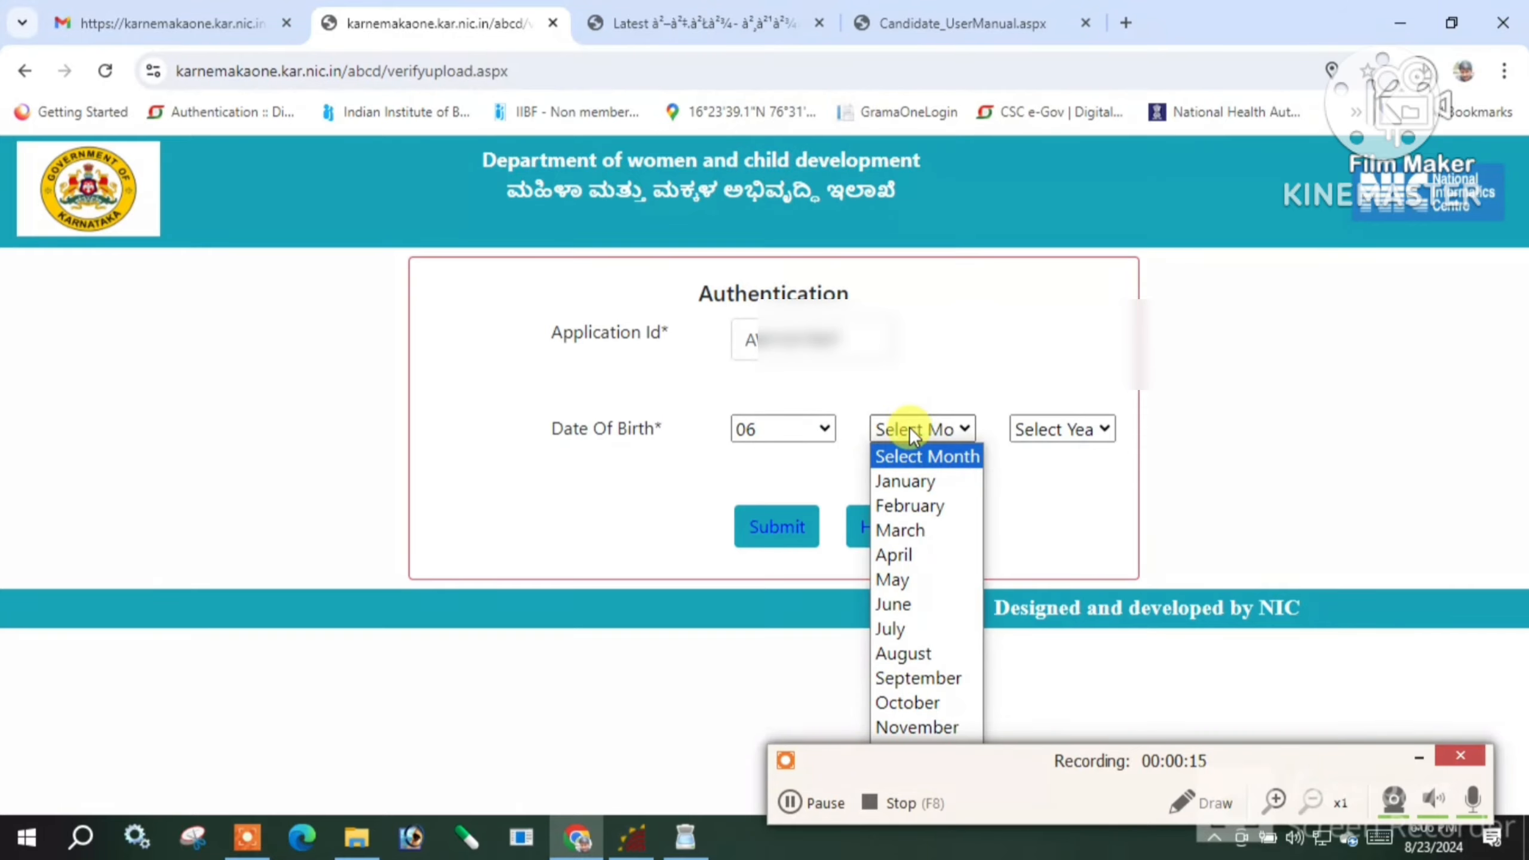
click(937, 530)
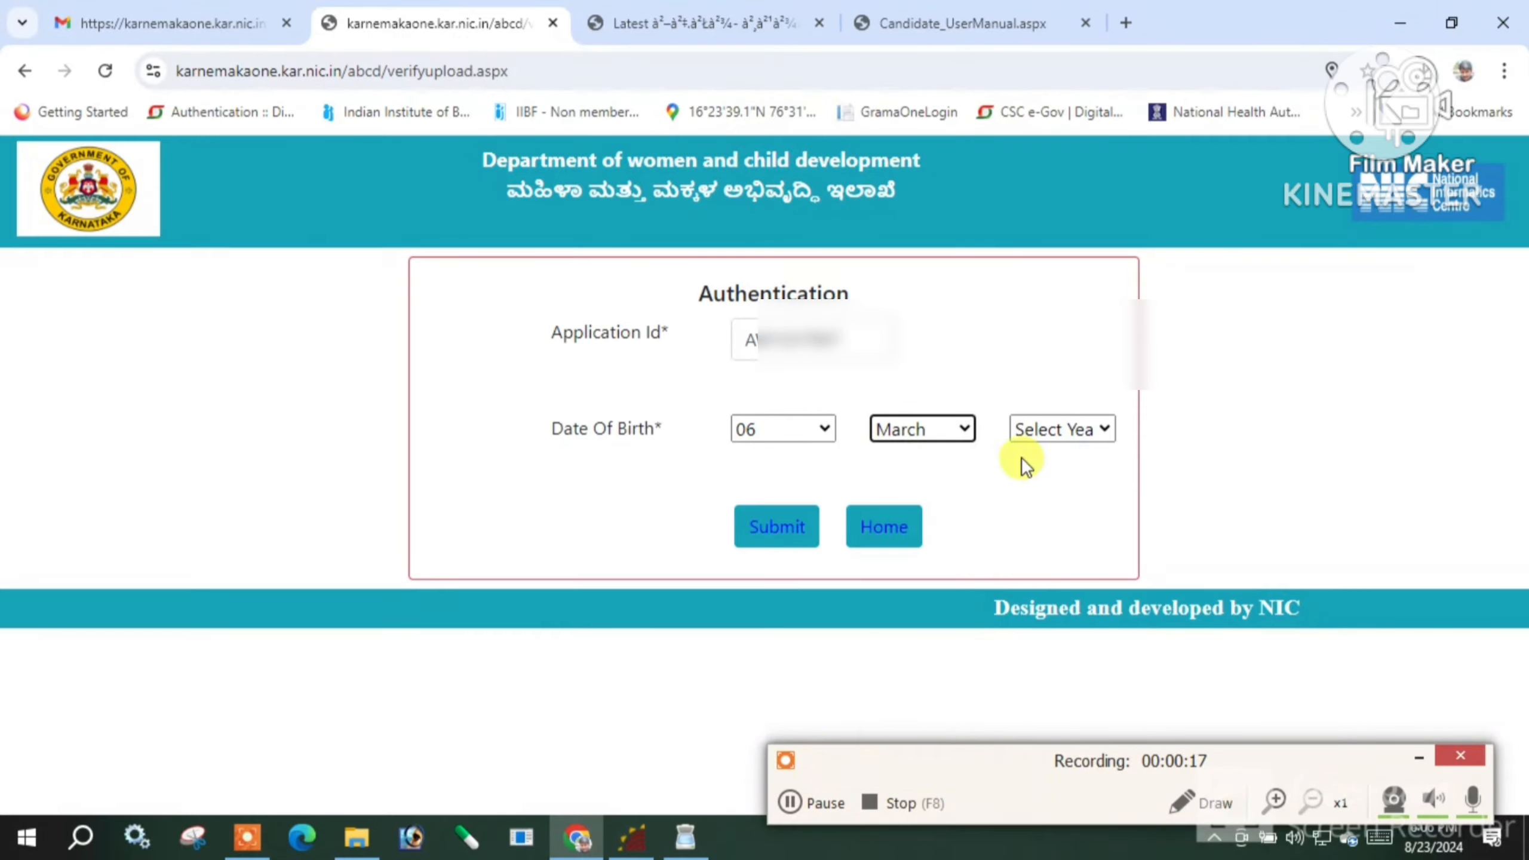
click(1056, 432)
click(920, 425)
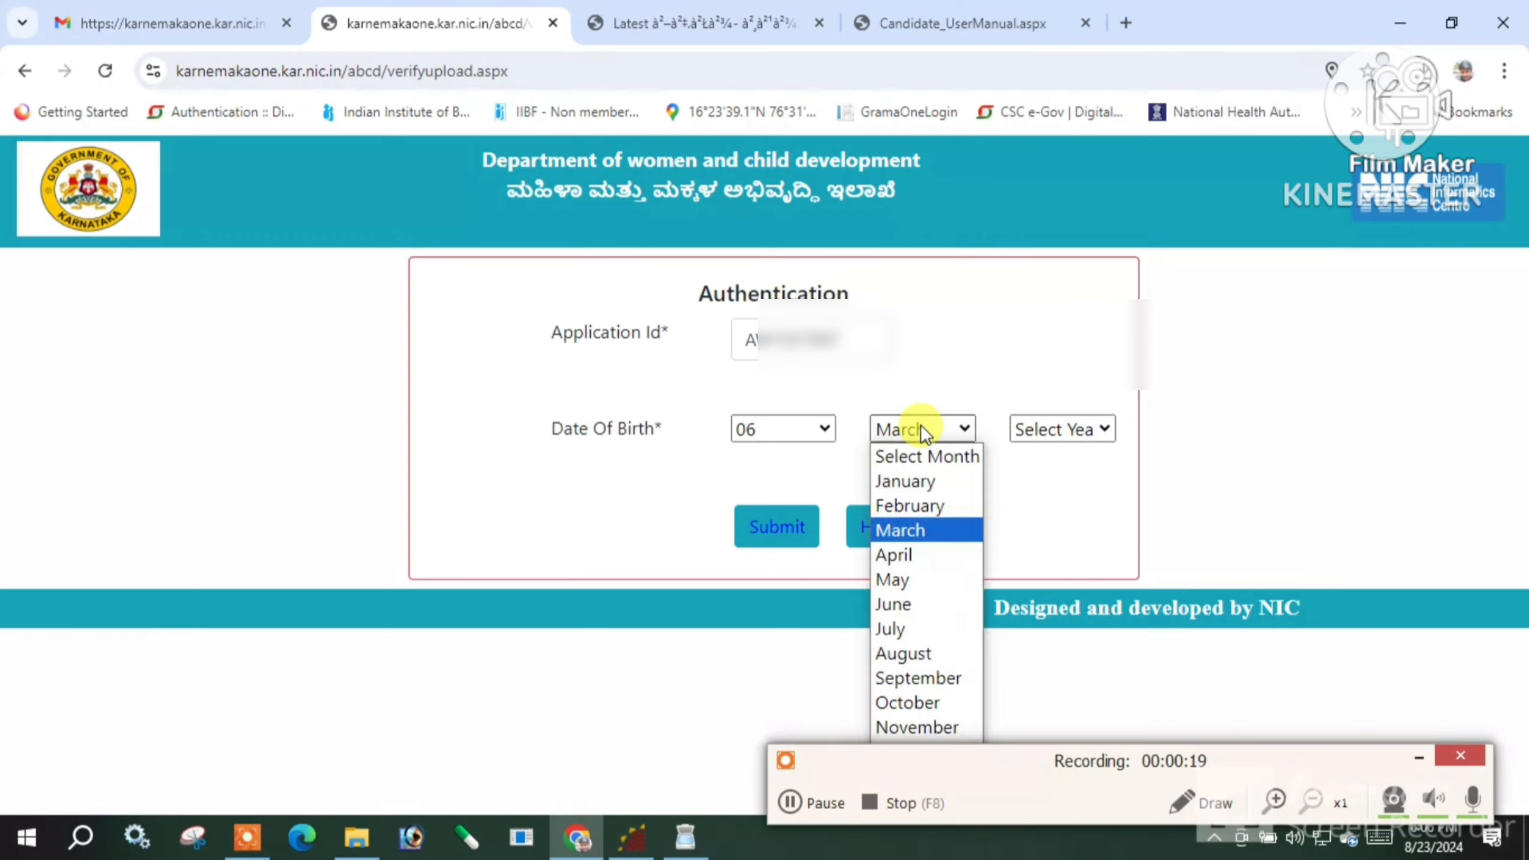
click(928, 706)
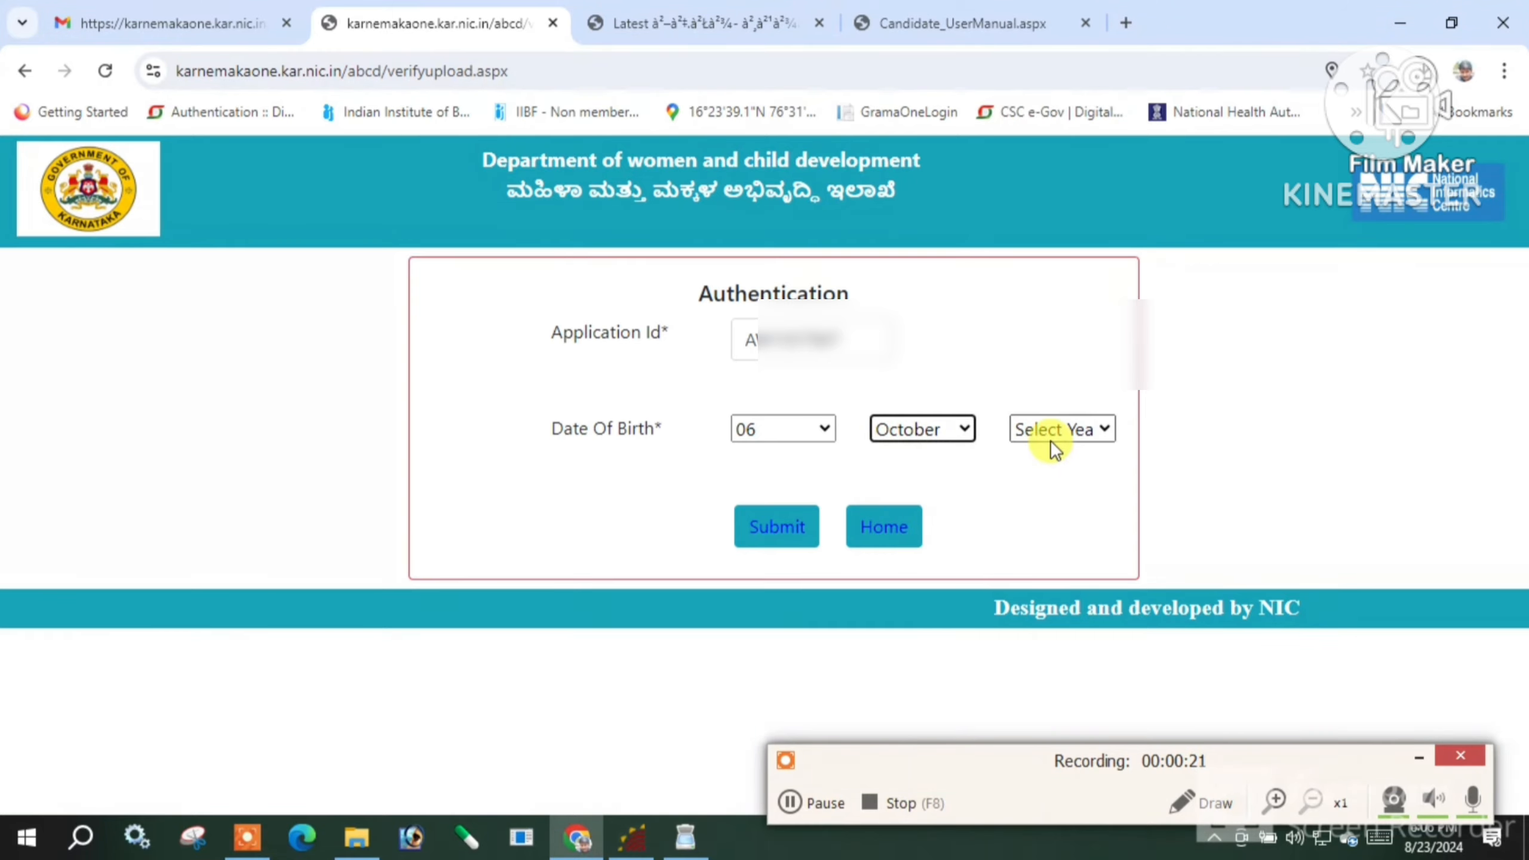
click(1052, 445)
key(Down)
key(Down)
key(Down)
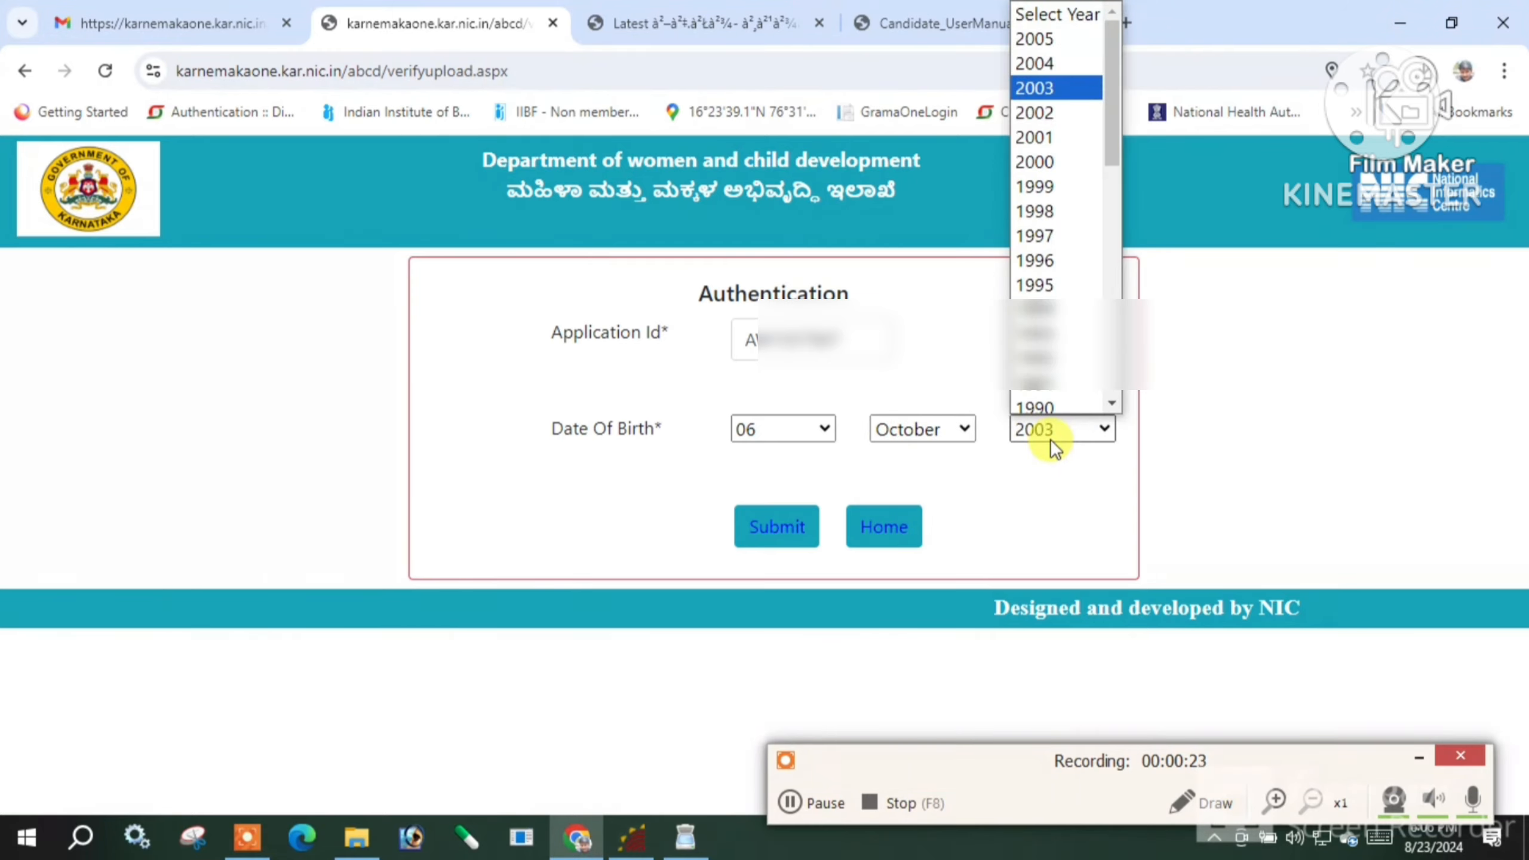
key(Return)
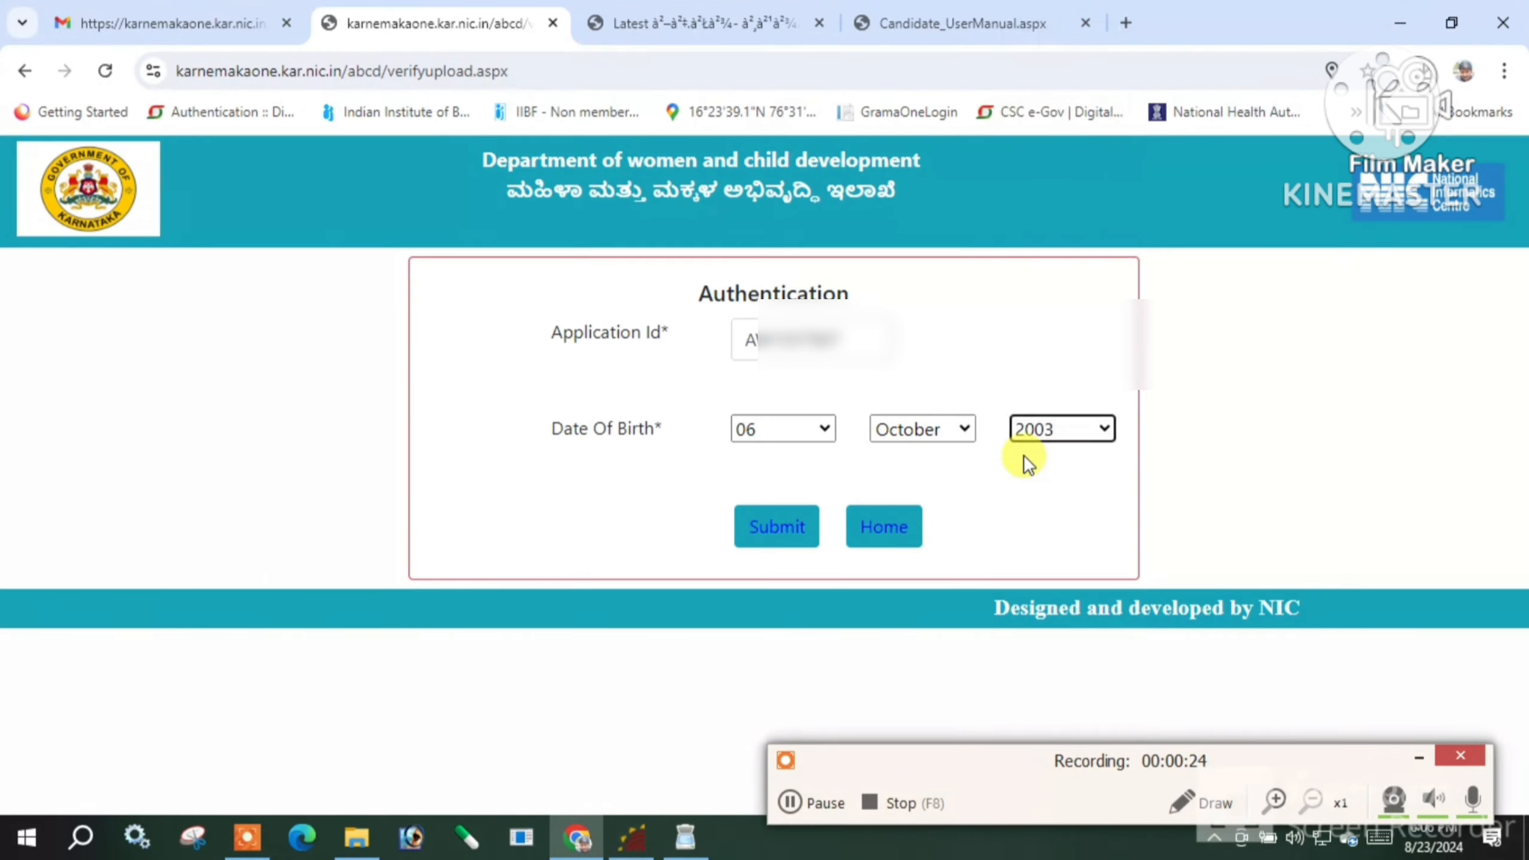
click(767, 531)
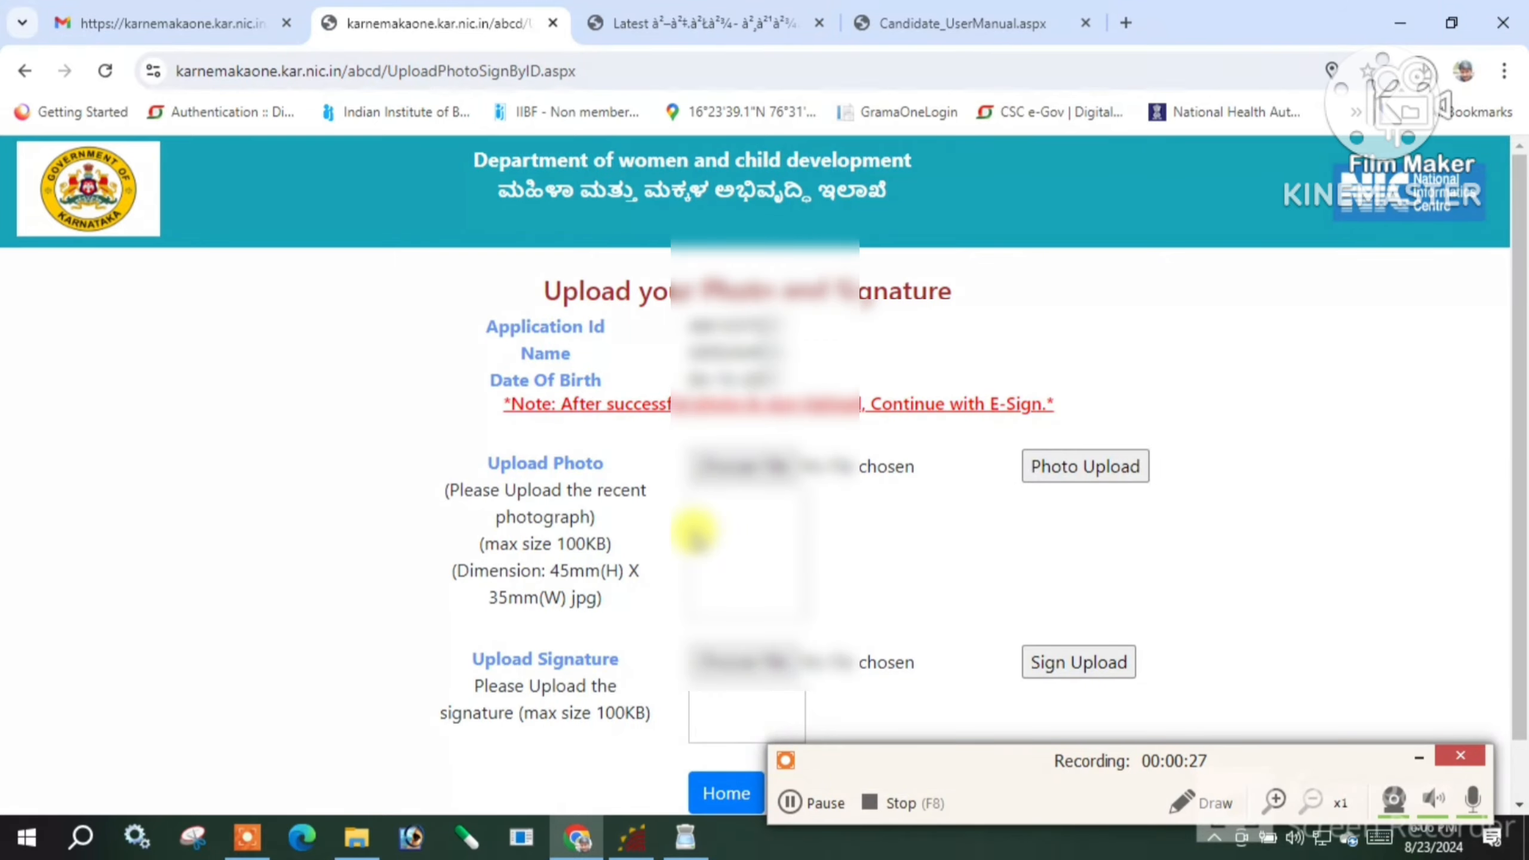
Attach and upload the photo file, then the sign image as the signature
scroll(813, 562, down, 1)
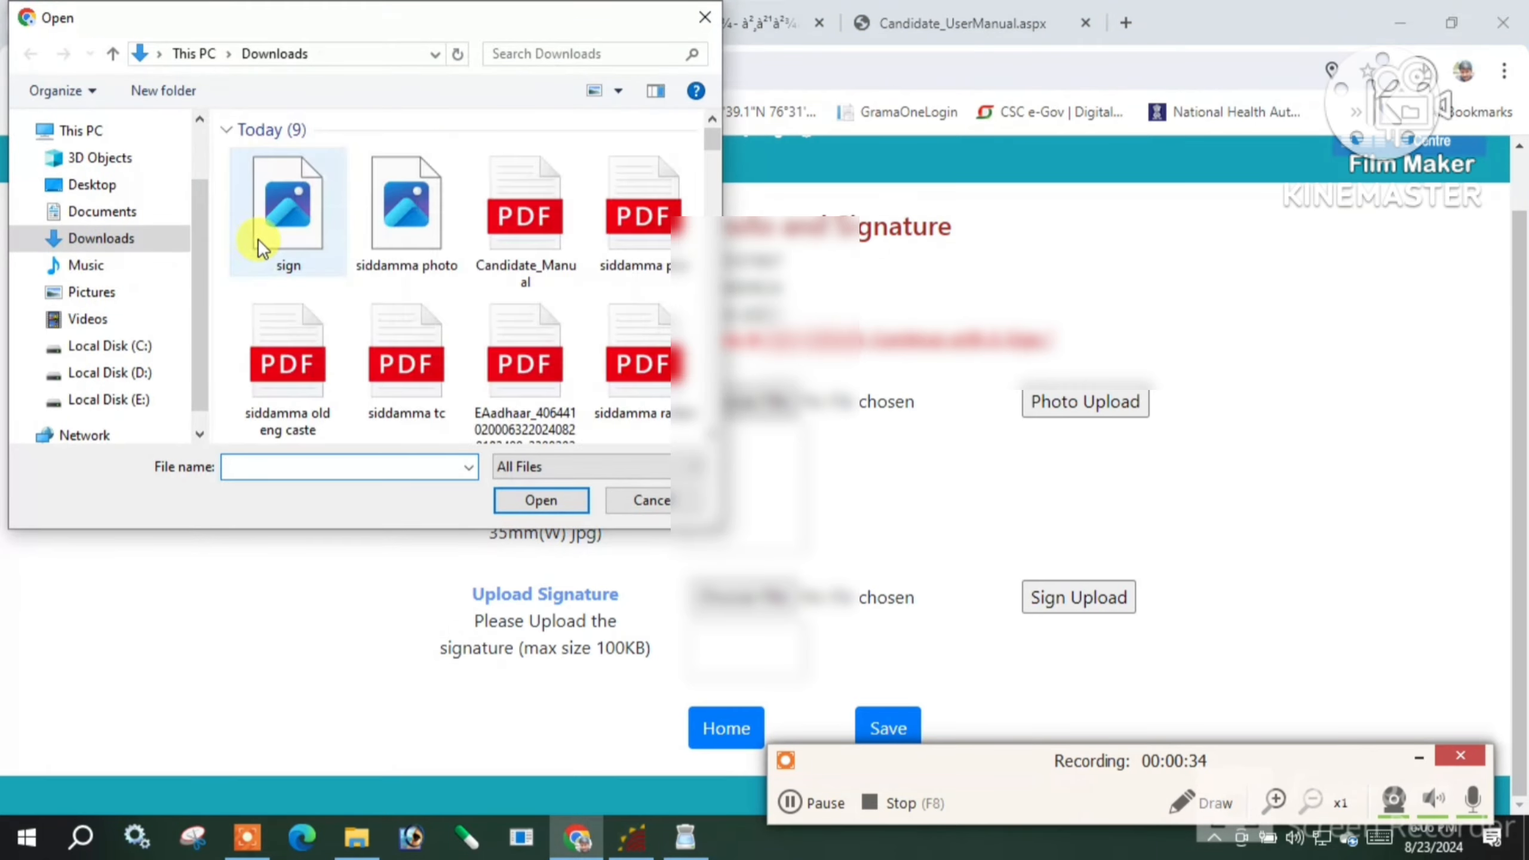
double_click(383, 258)
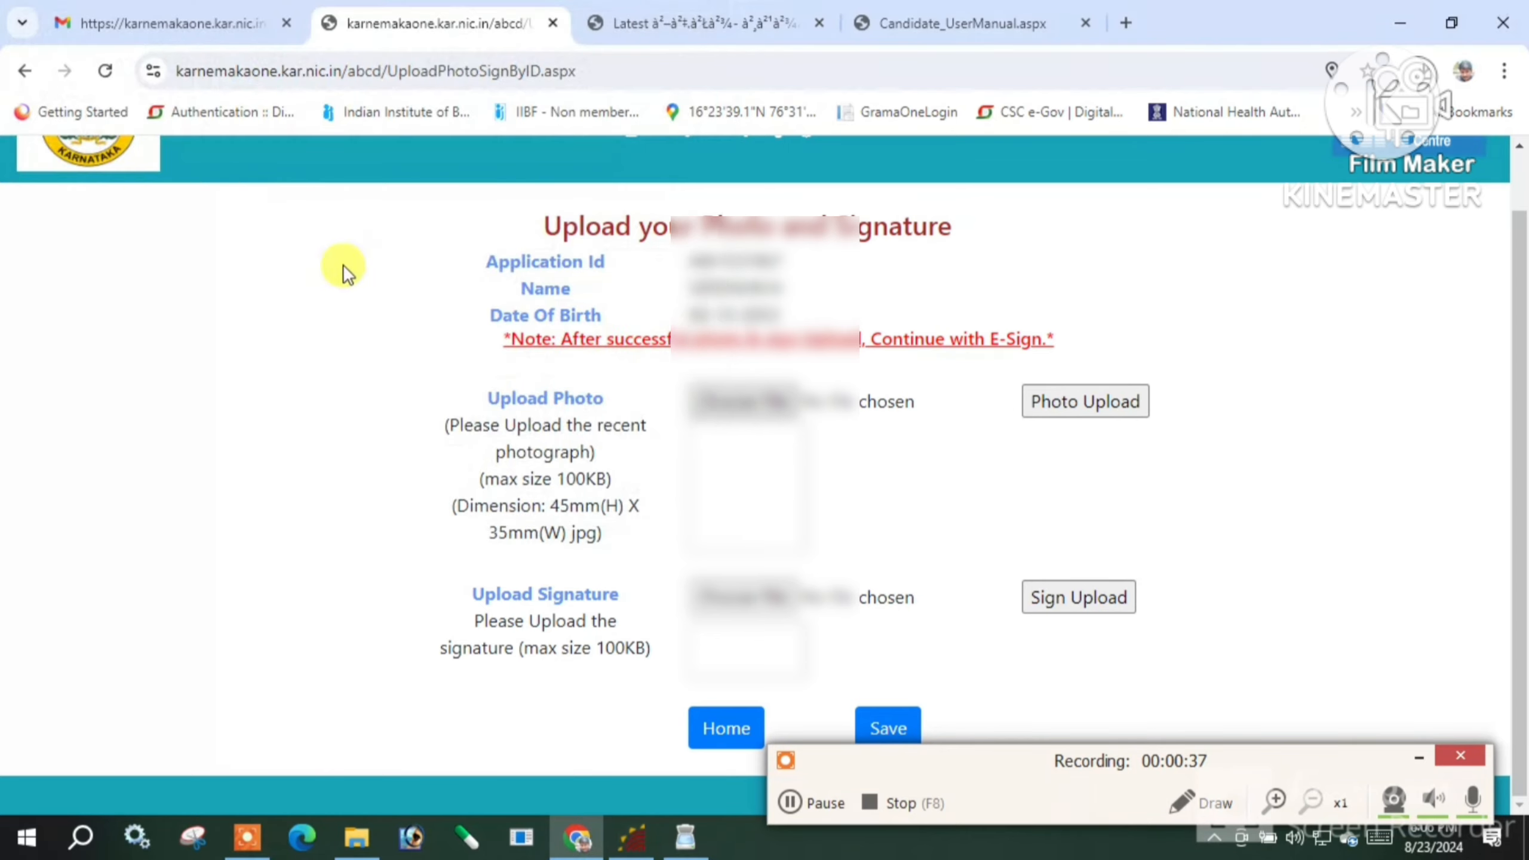
click(1066, 404)
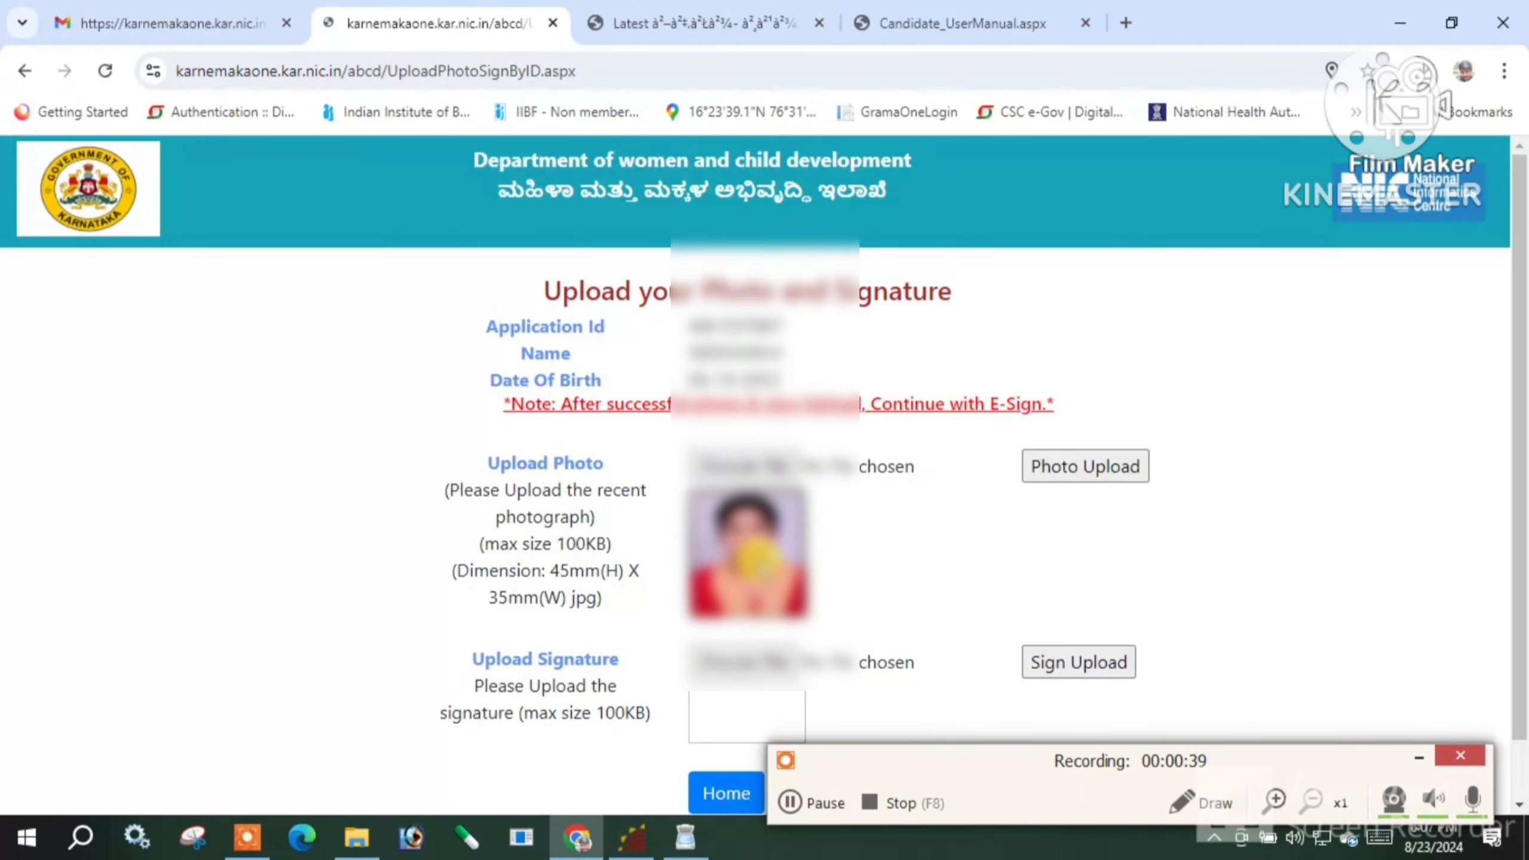
click(728, 600)
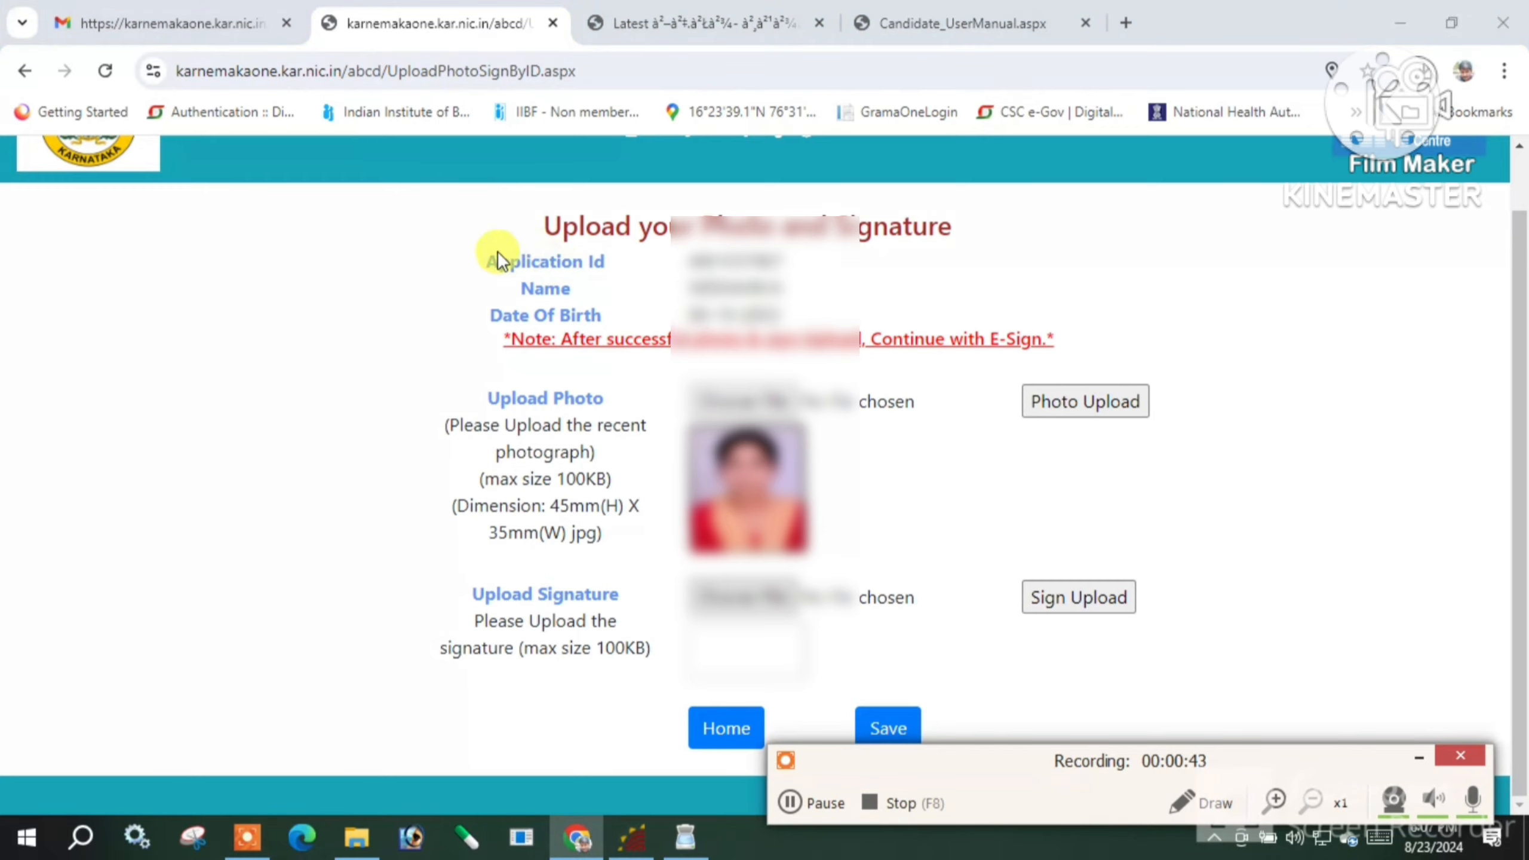
double_click(299, 238)
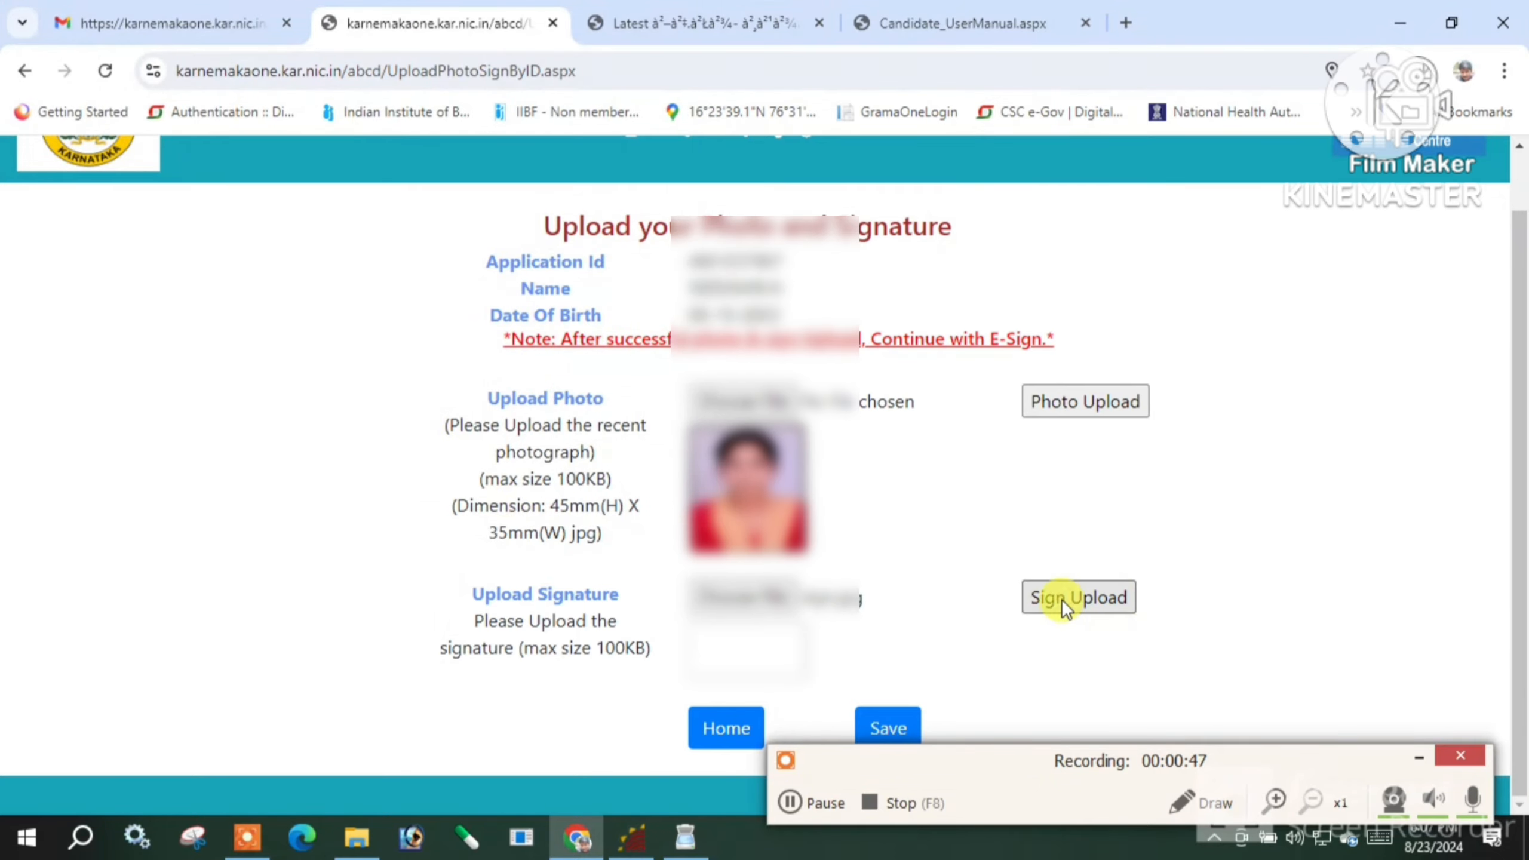
click(1093, 595)
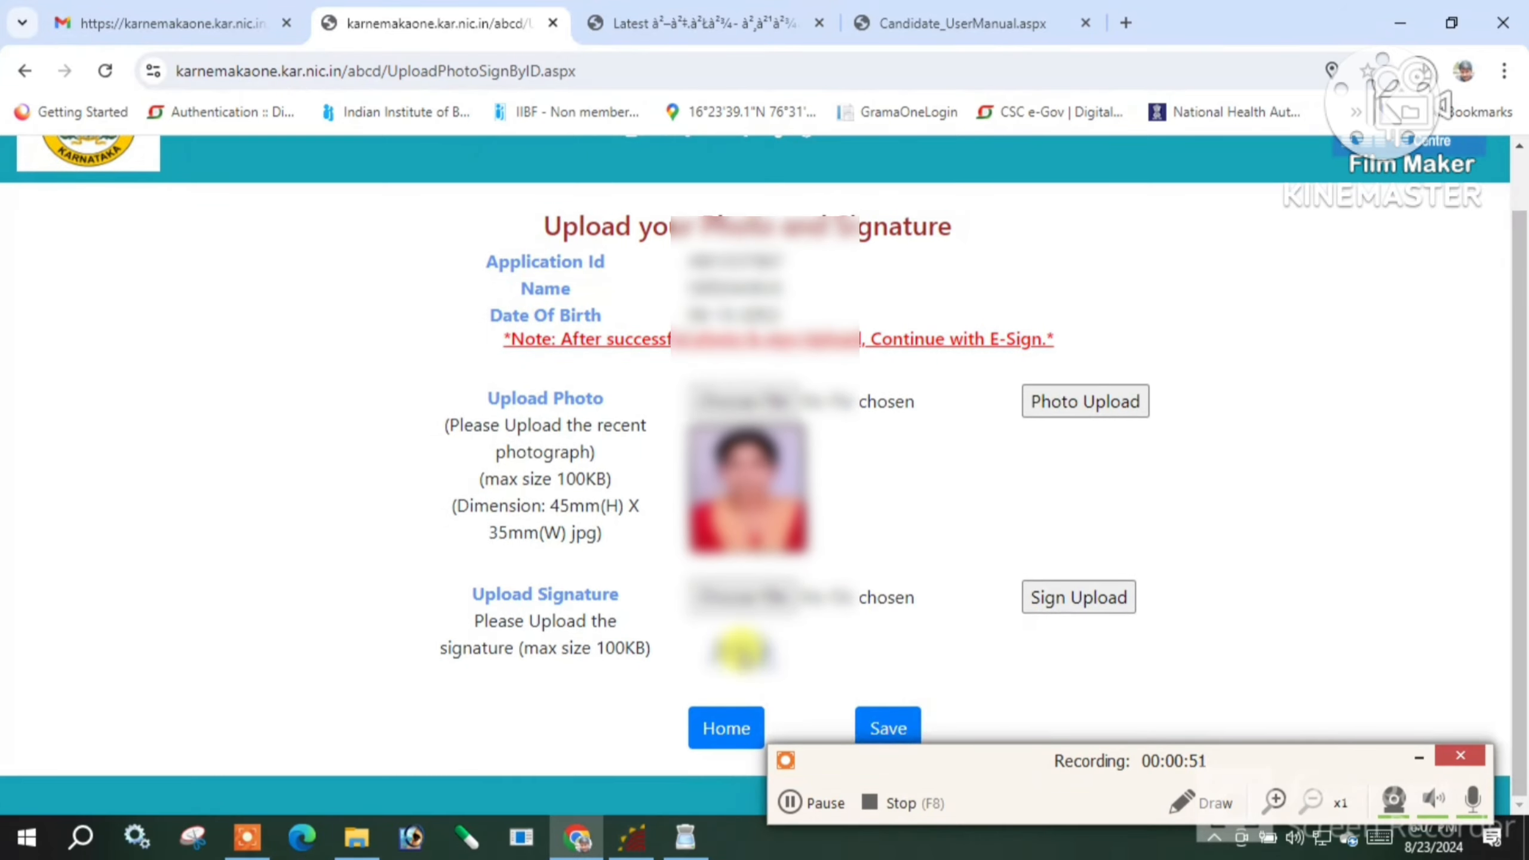
Save the photo and signature and dismiss the 'Photo & sign Uploaded Successfully' alert
click(893, 728)
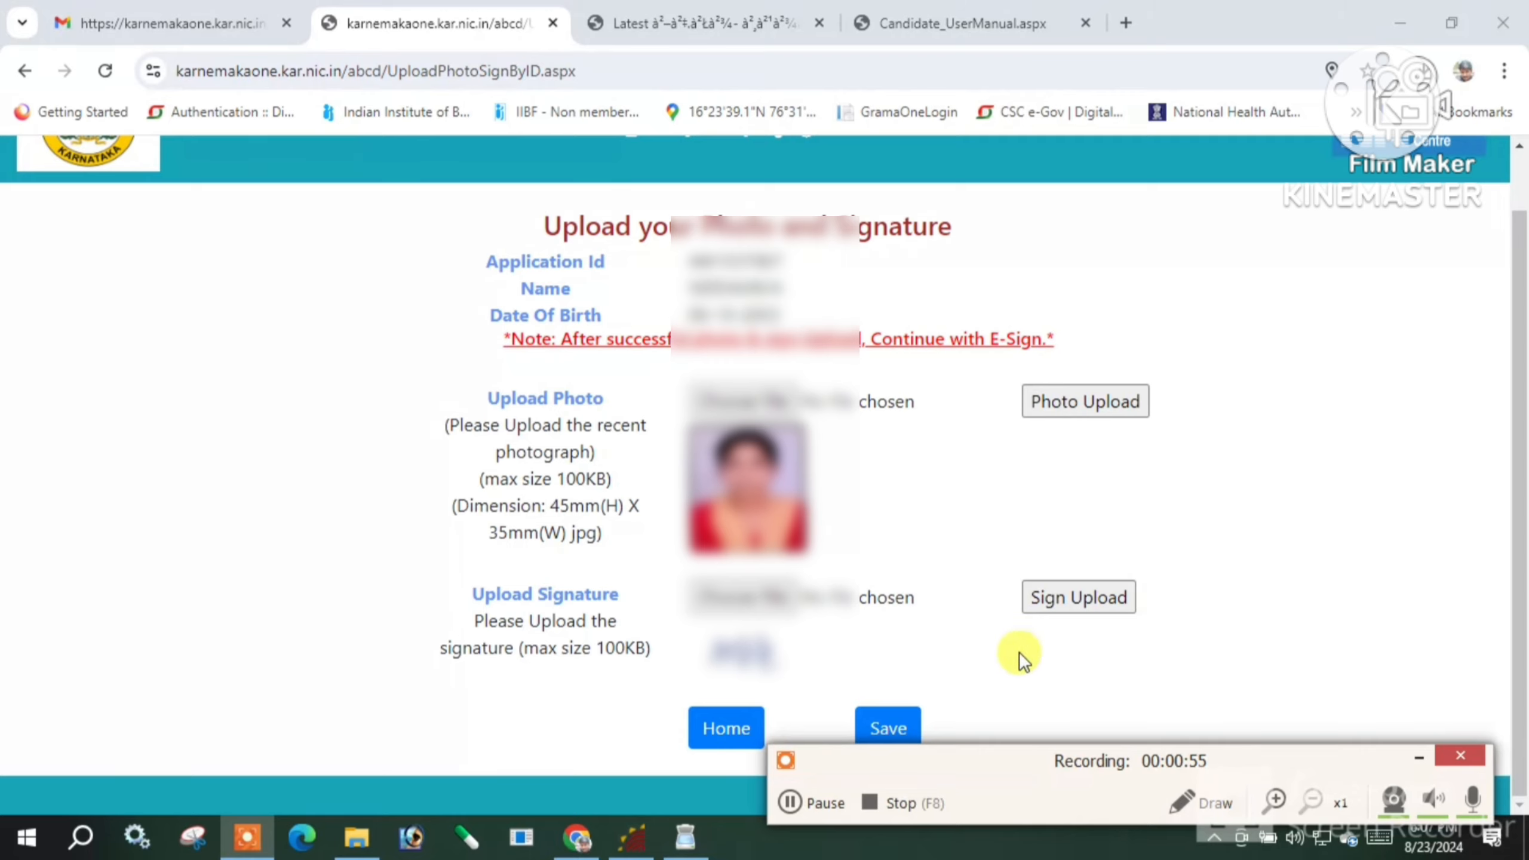
drag(945, 764, 892, 803)
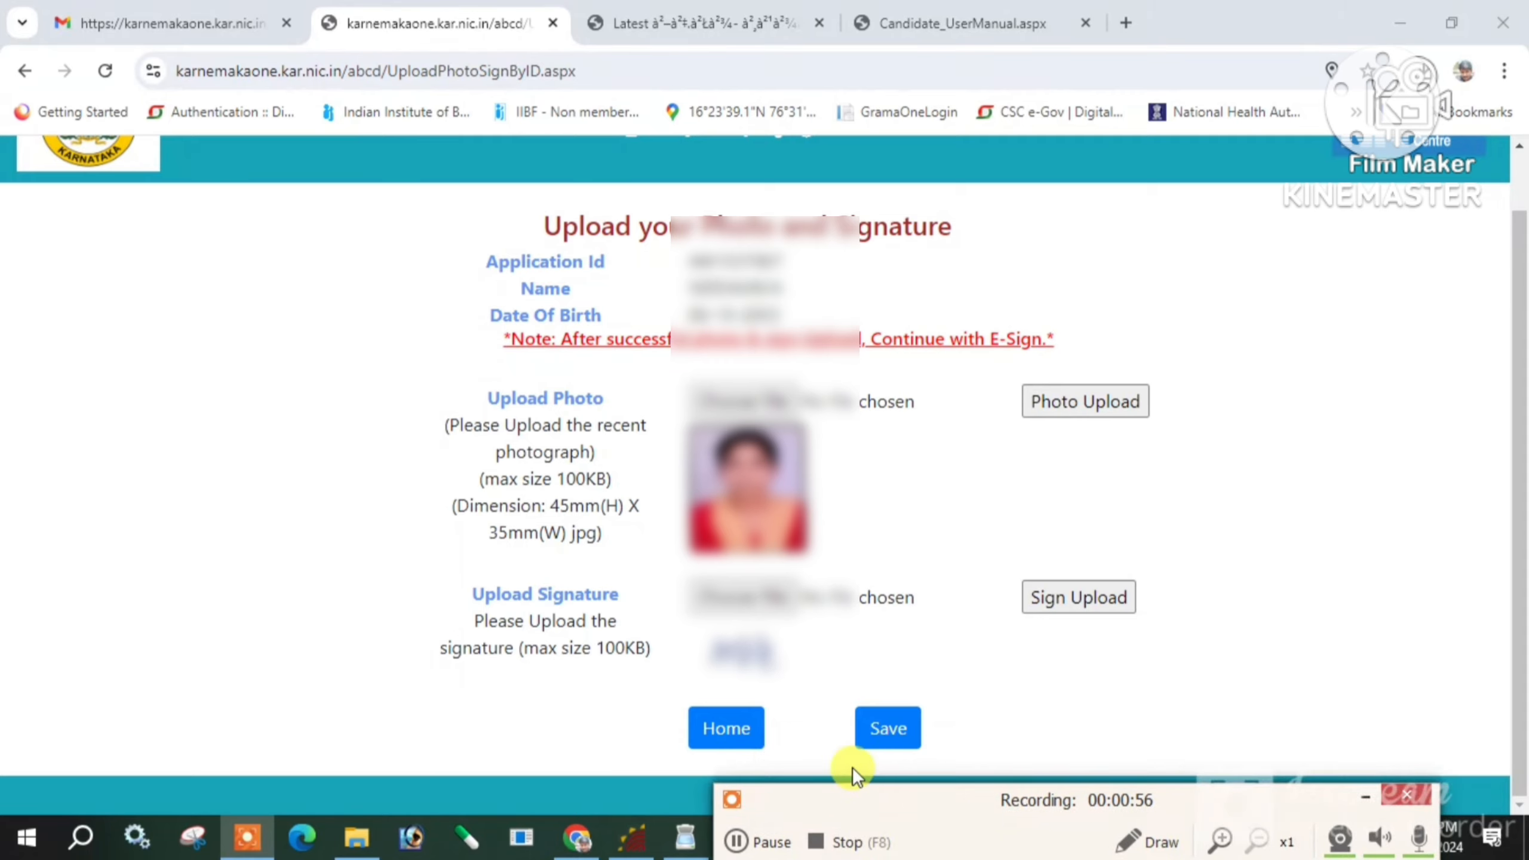
click(890, 729)
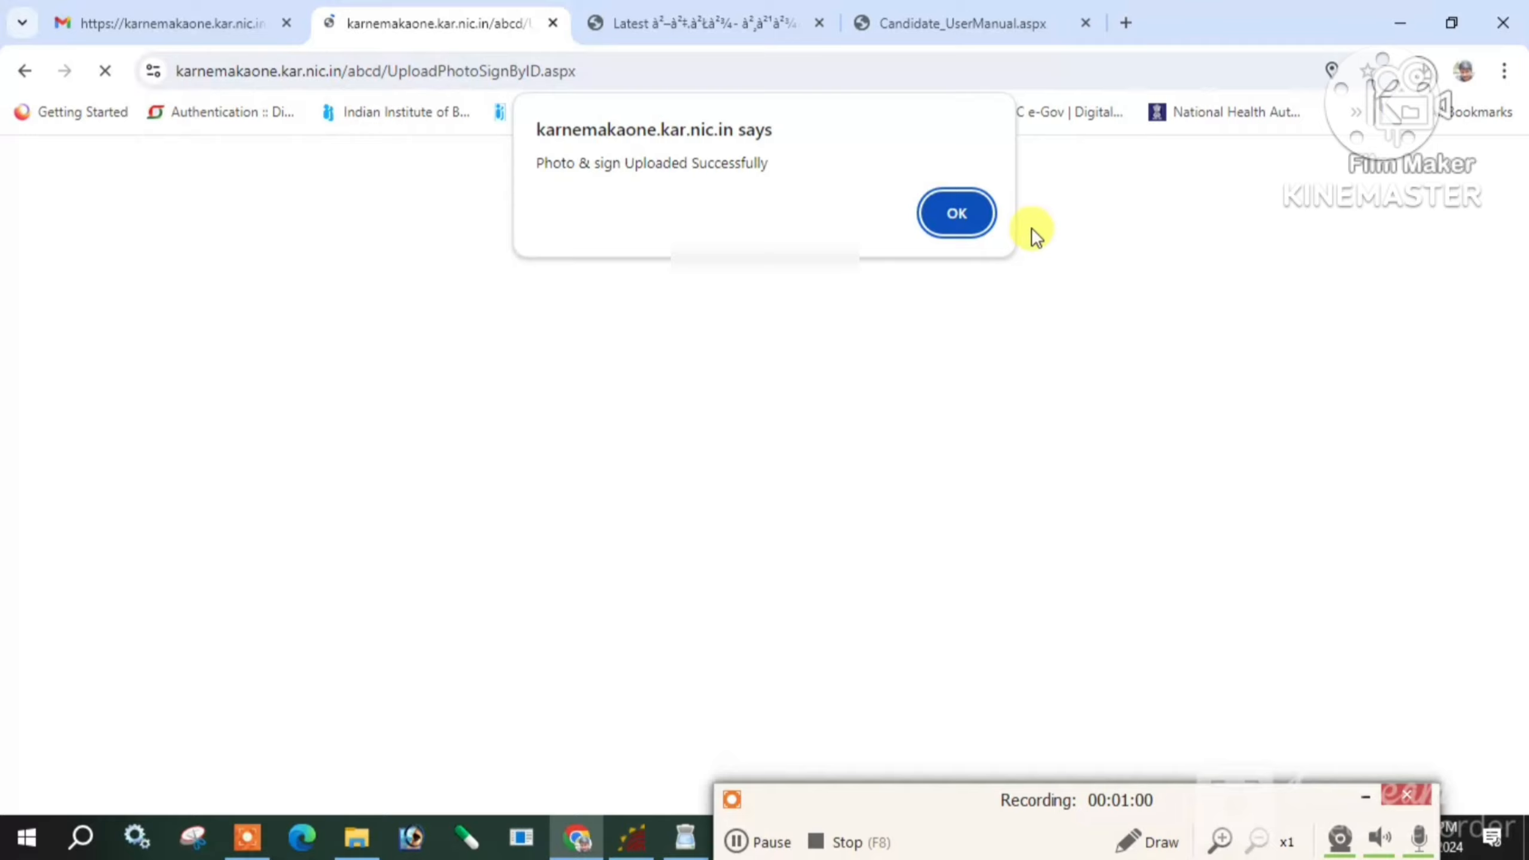
click(958, 202)
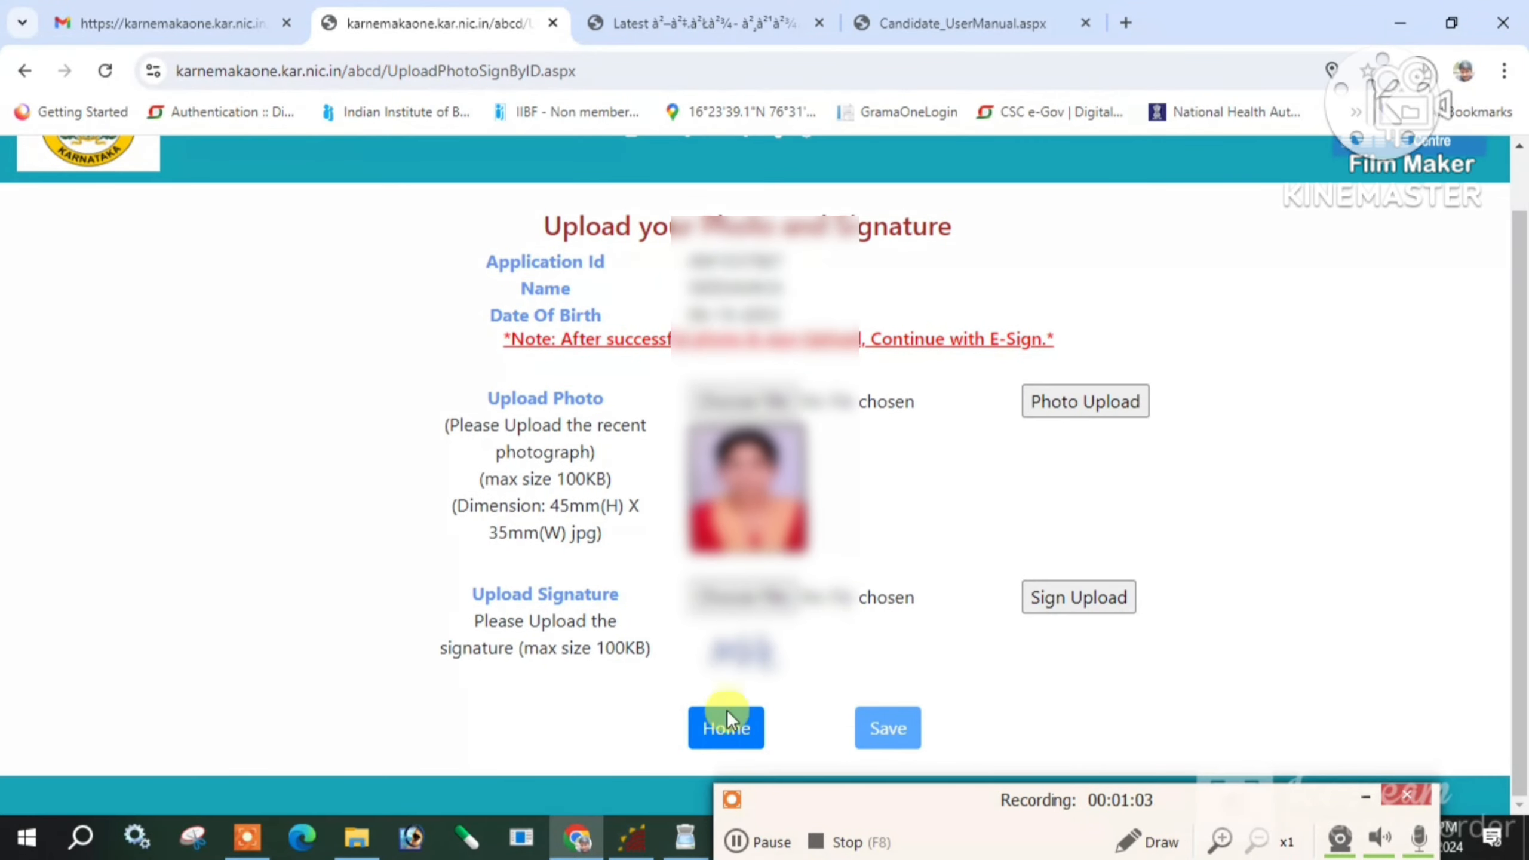
Return to the portal home page and open the Upload Documents section
click(724, 727)
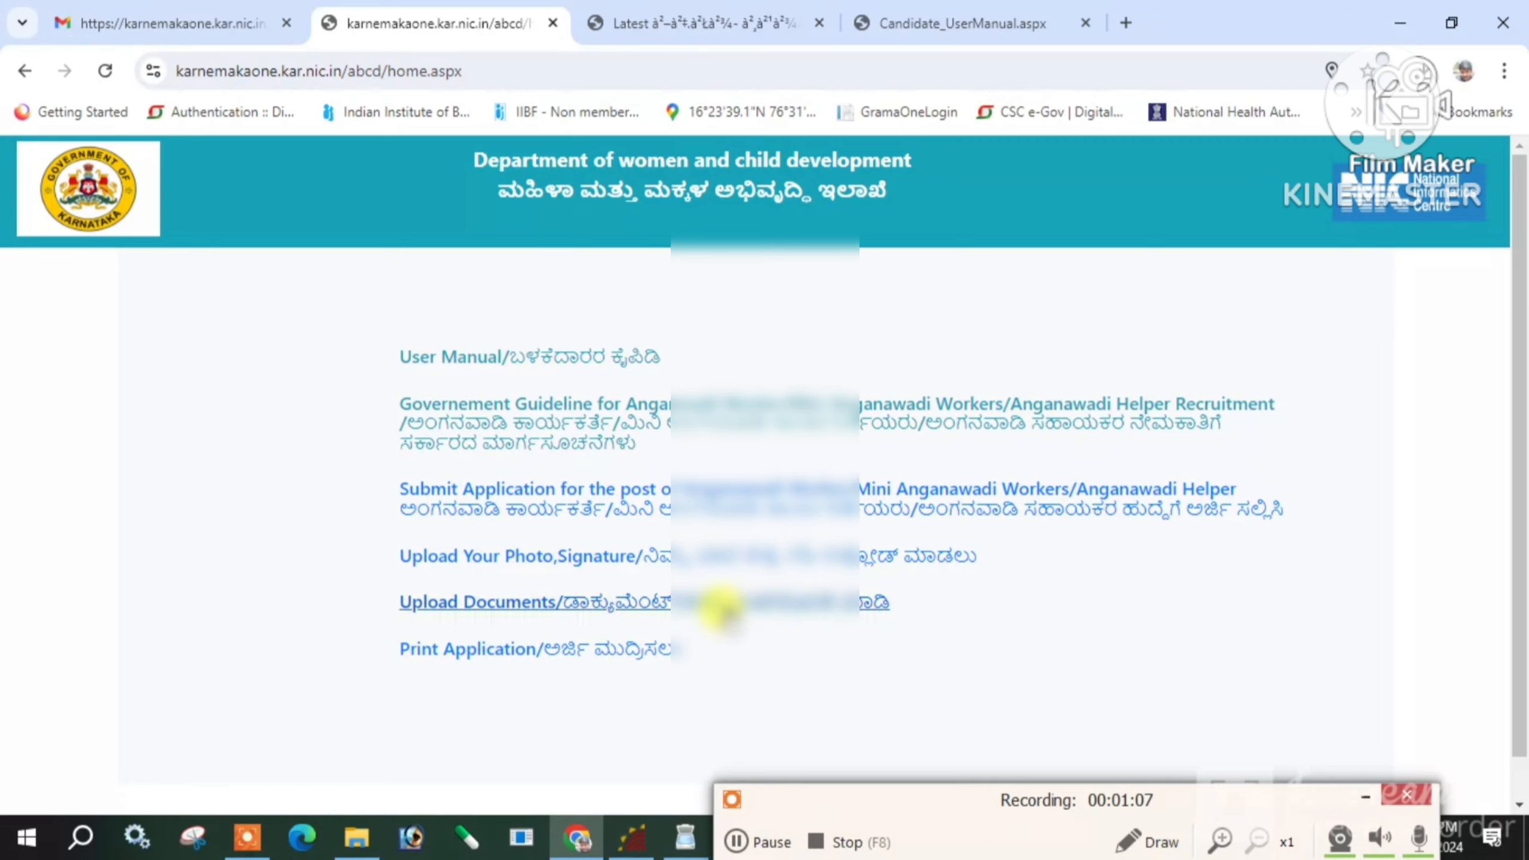
scroll(777, 630, down, 1)
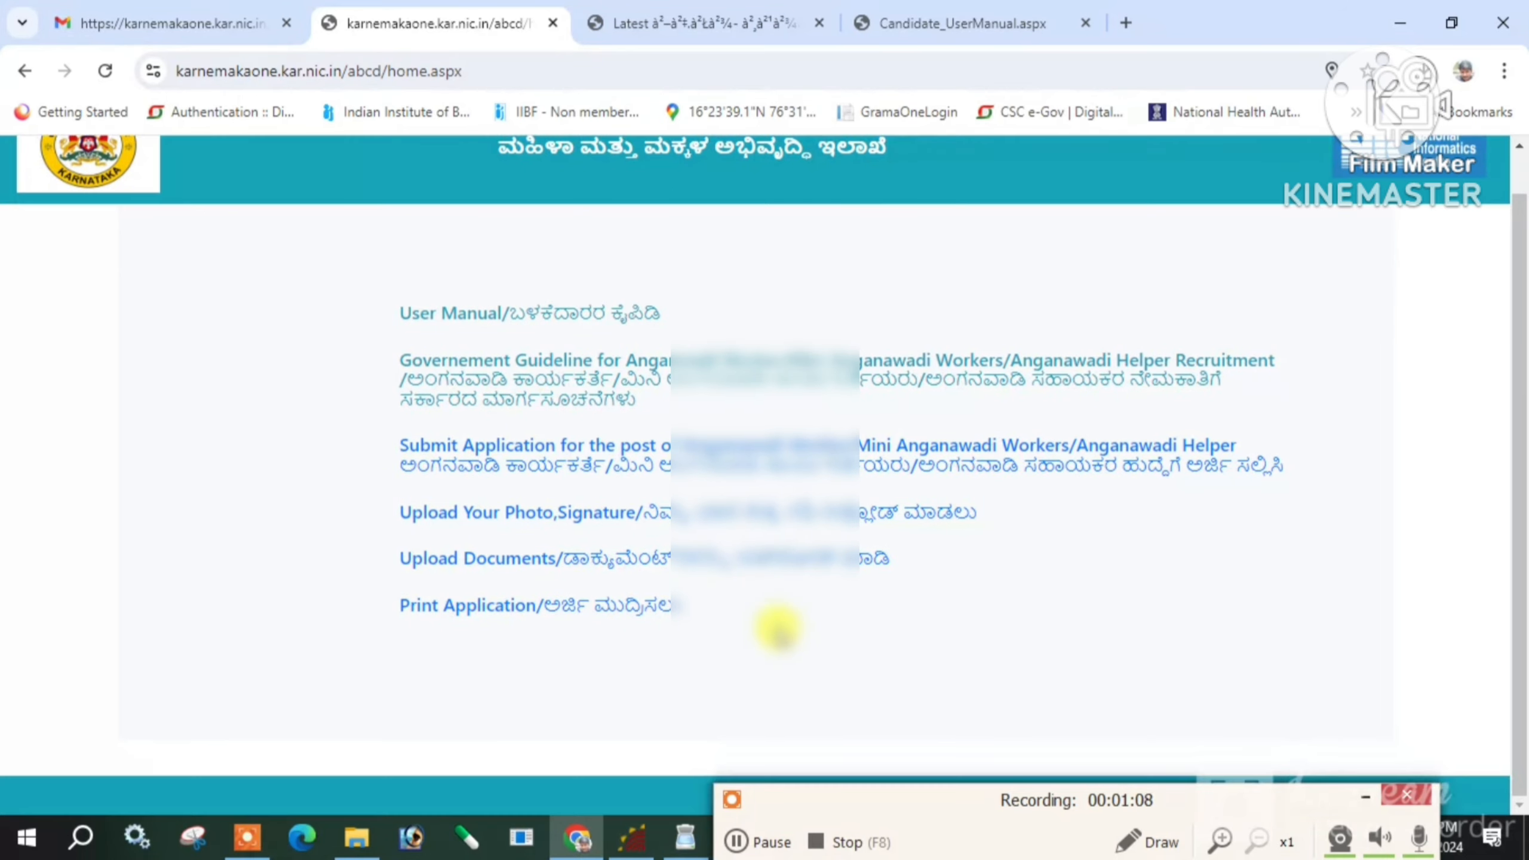
click(659, 560)
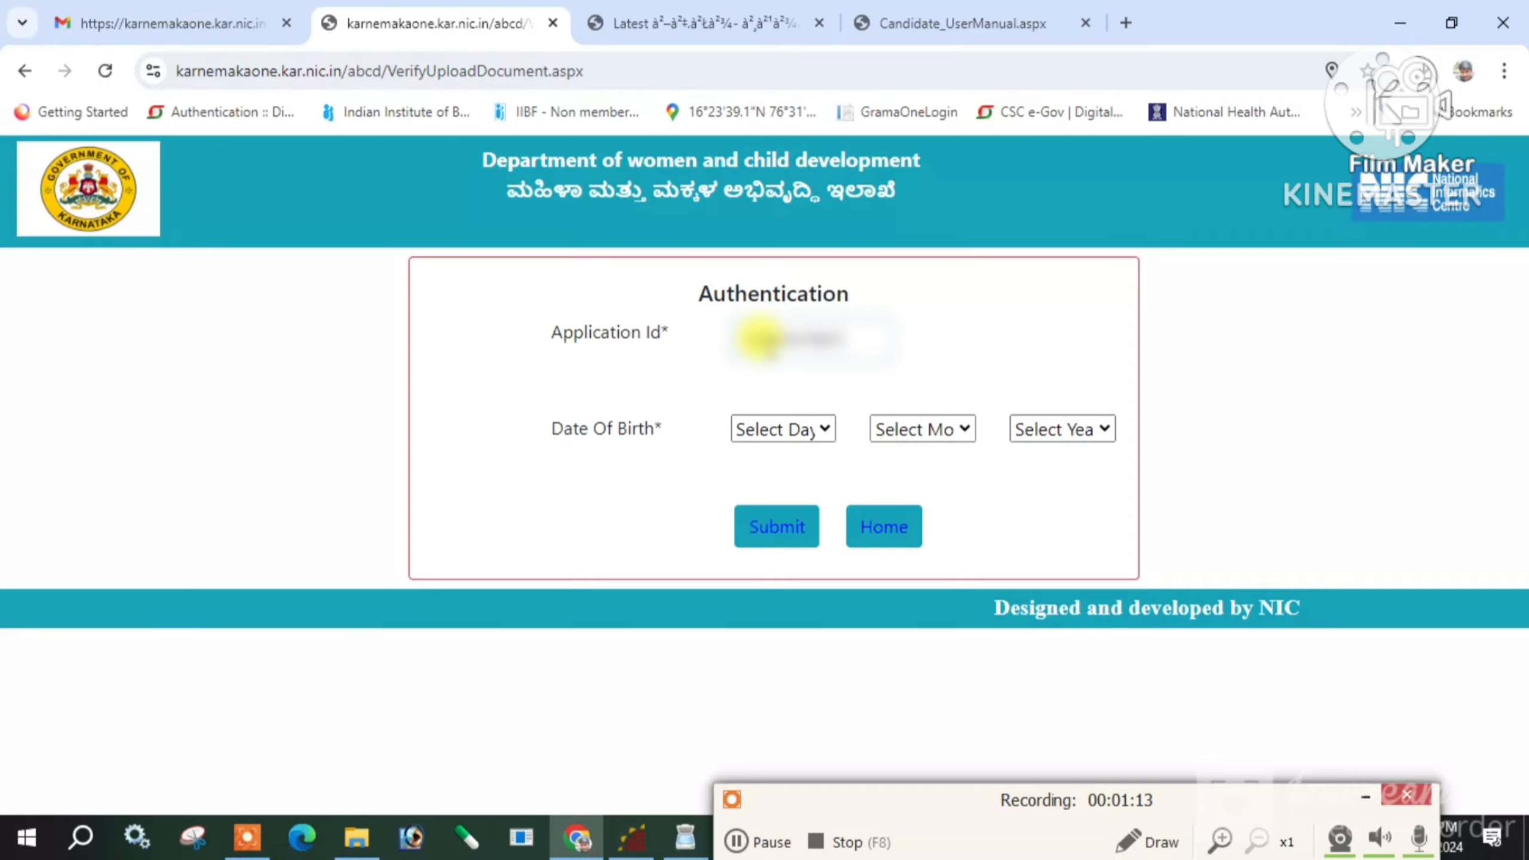
click(782, 430)
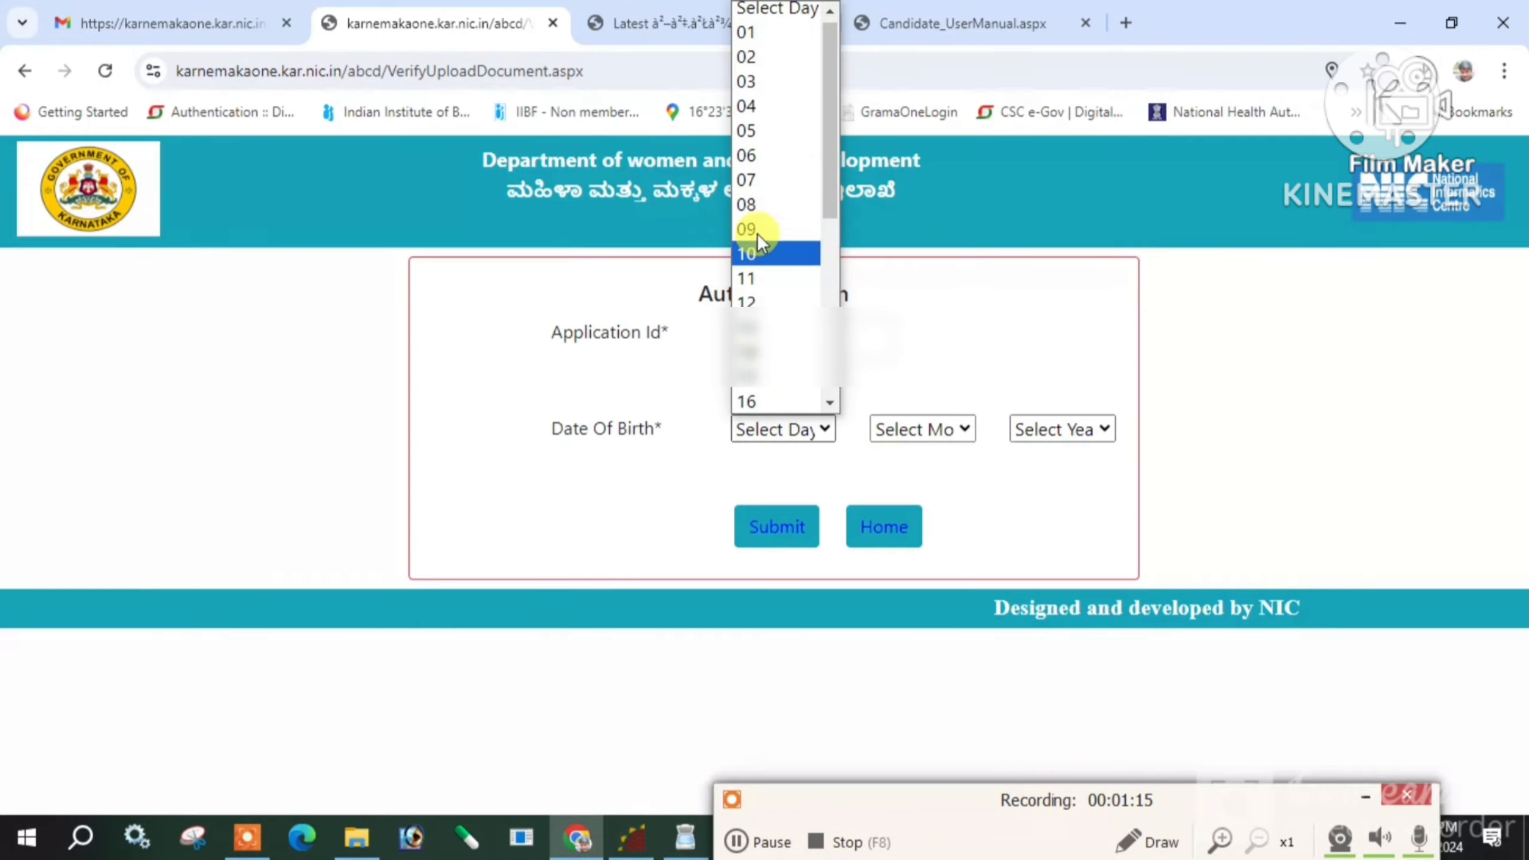
click(768, 158)
click(919, 425)
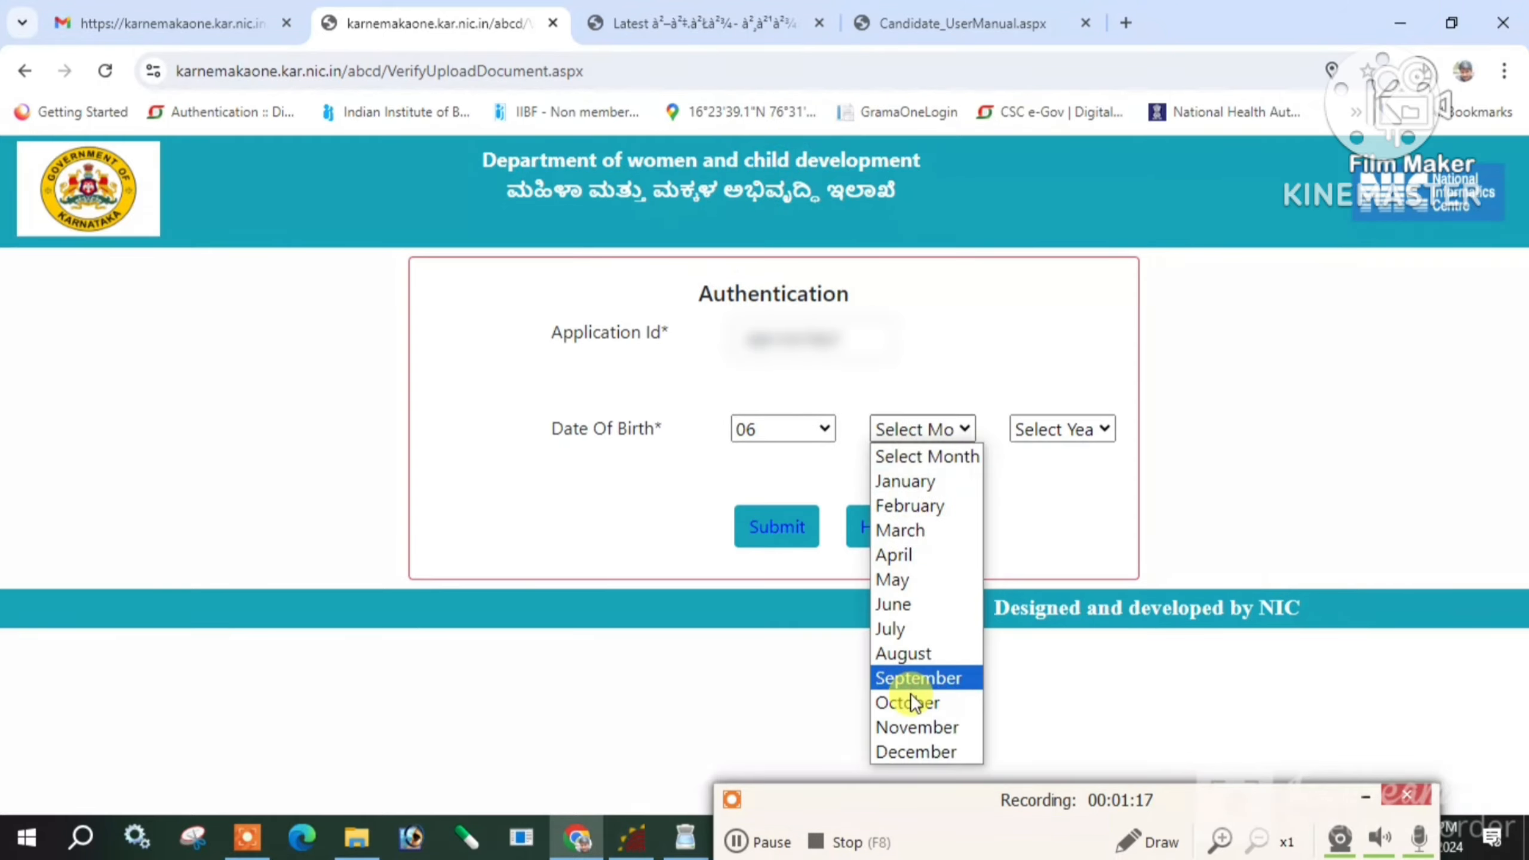
click(917, 700)
click(1040, 430)
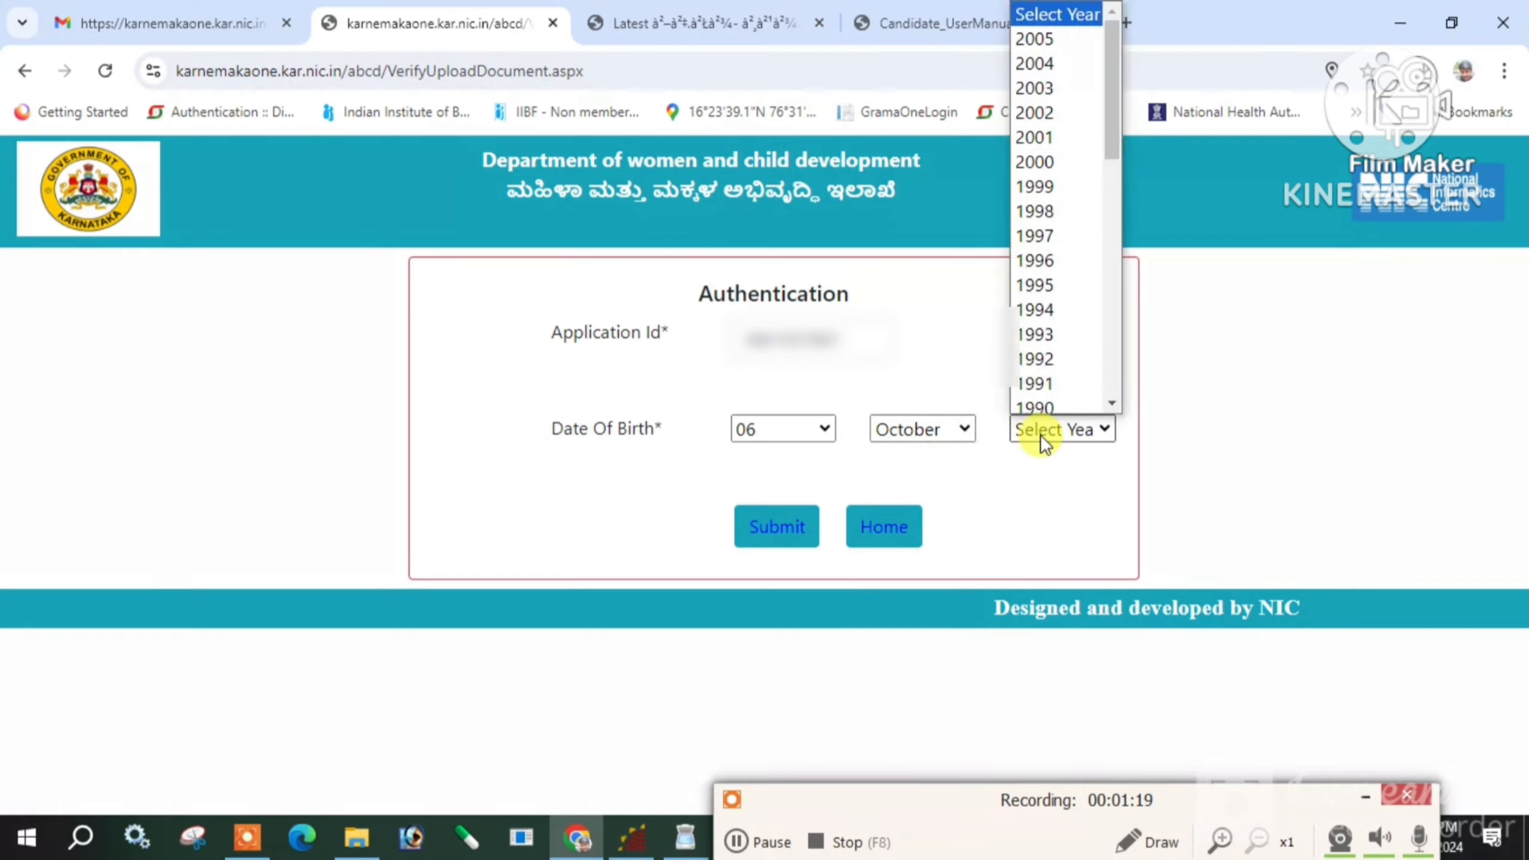
key(Down)
key(Down)
key(Down)
key(Return)
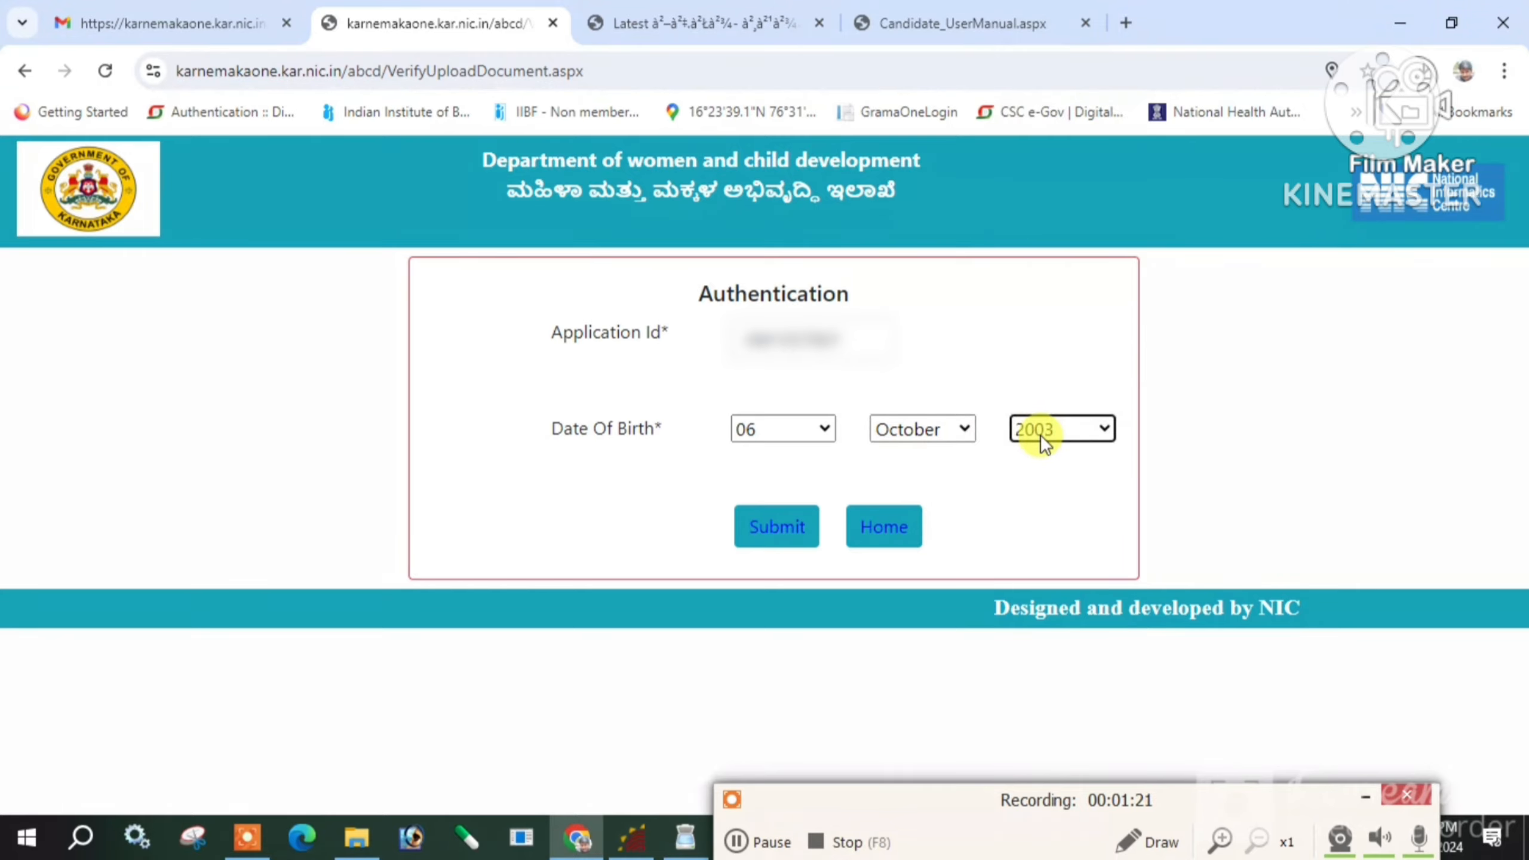
click(781, 526)
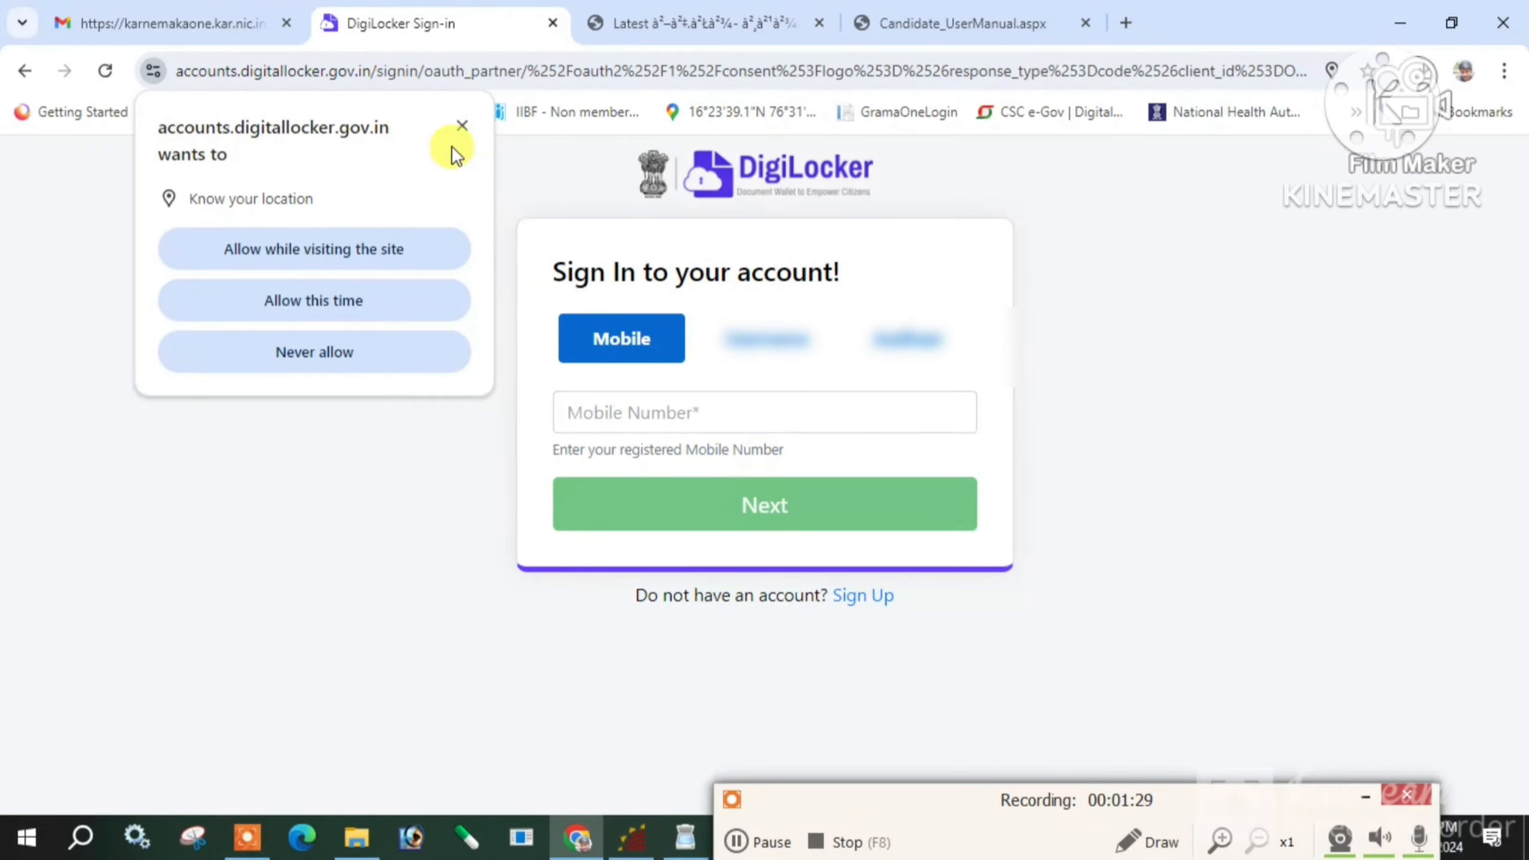
Dismiss the location prompt, enter the registered mobile number, and type the security PIN
click(458, 126)
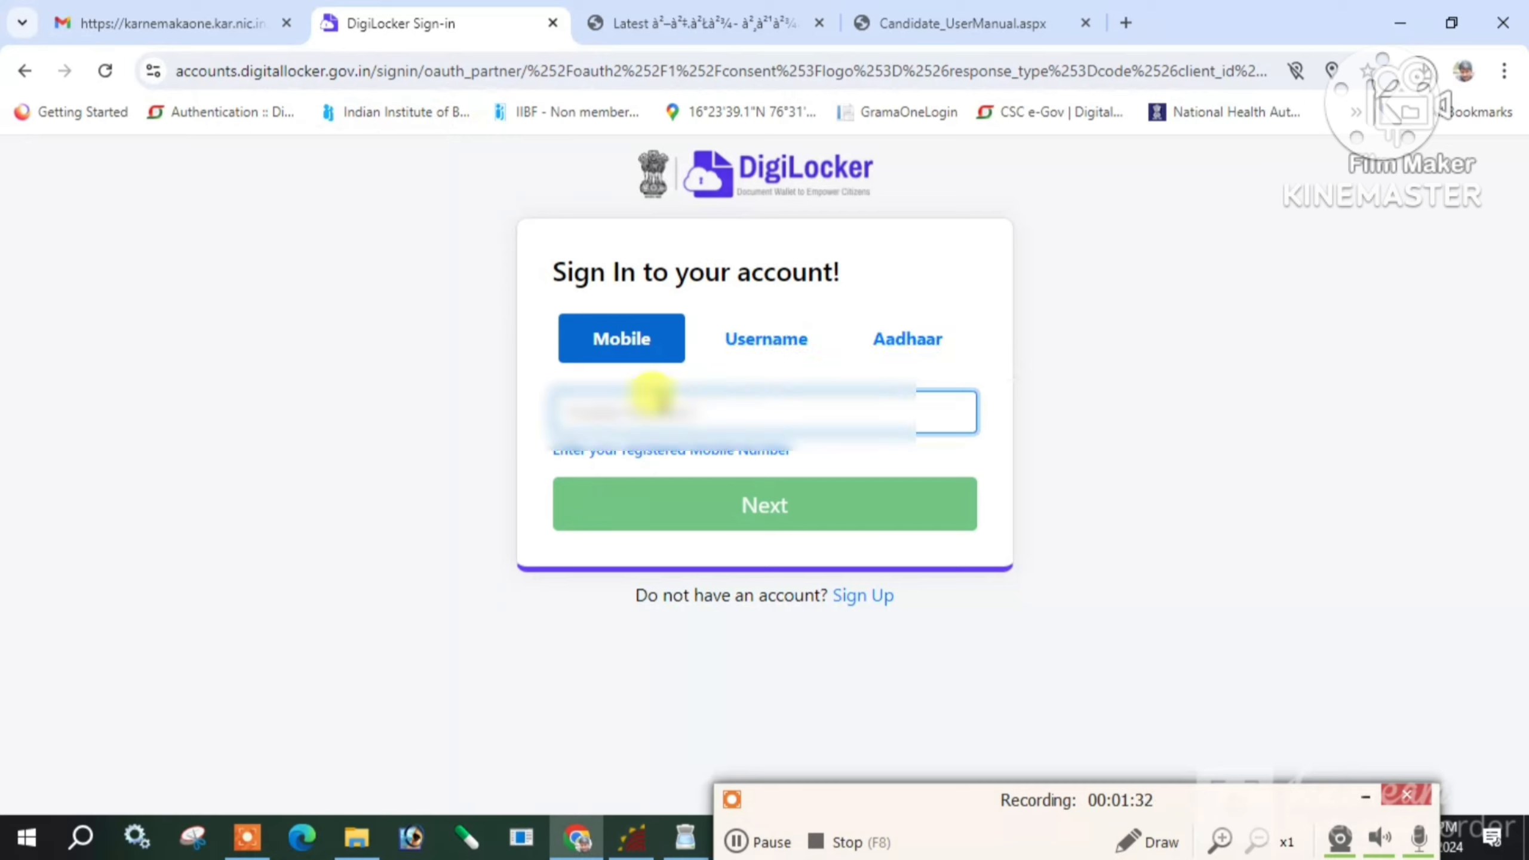
text(****)
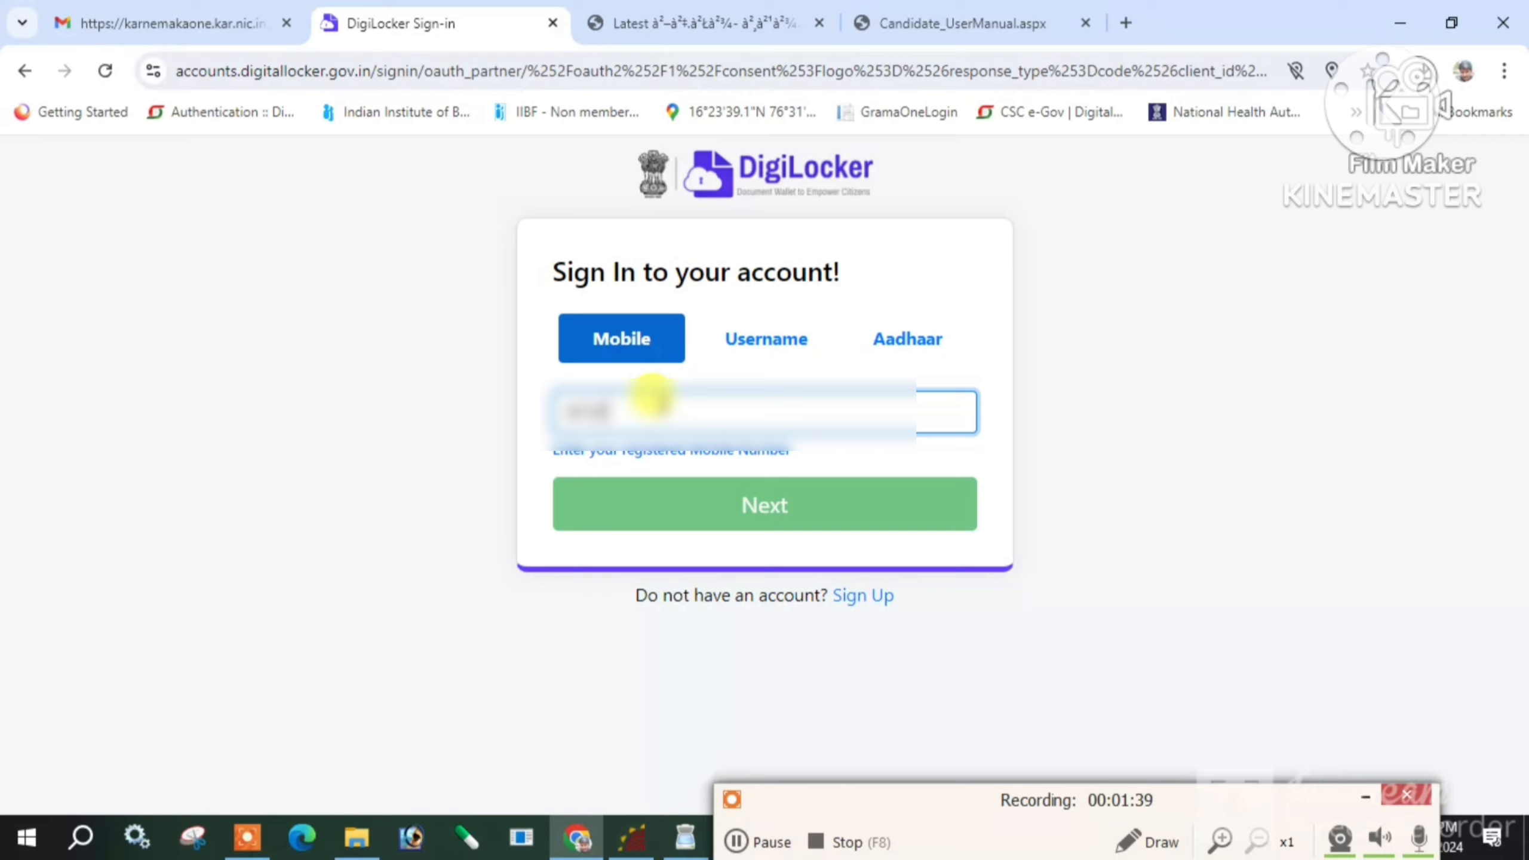
text(******)
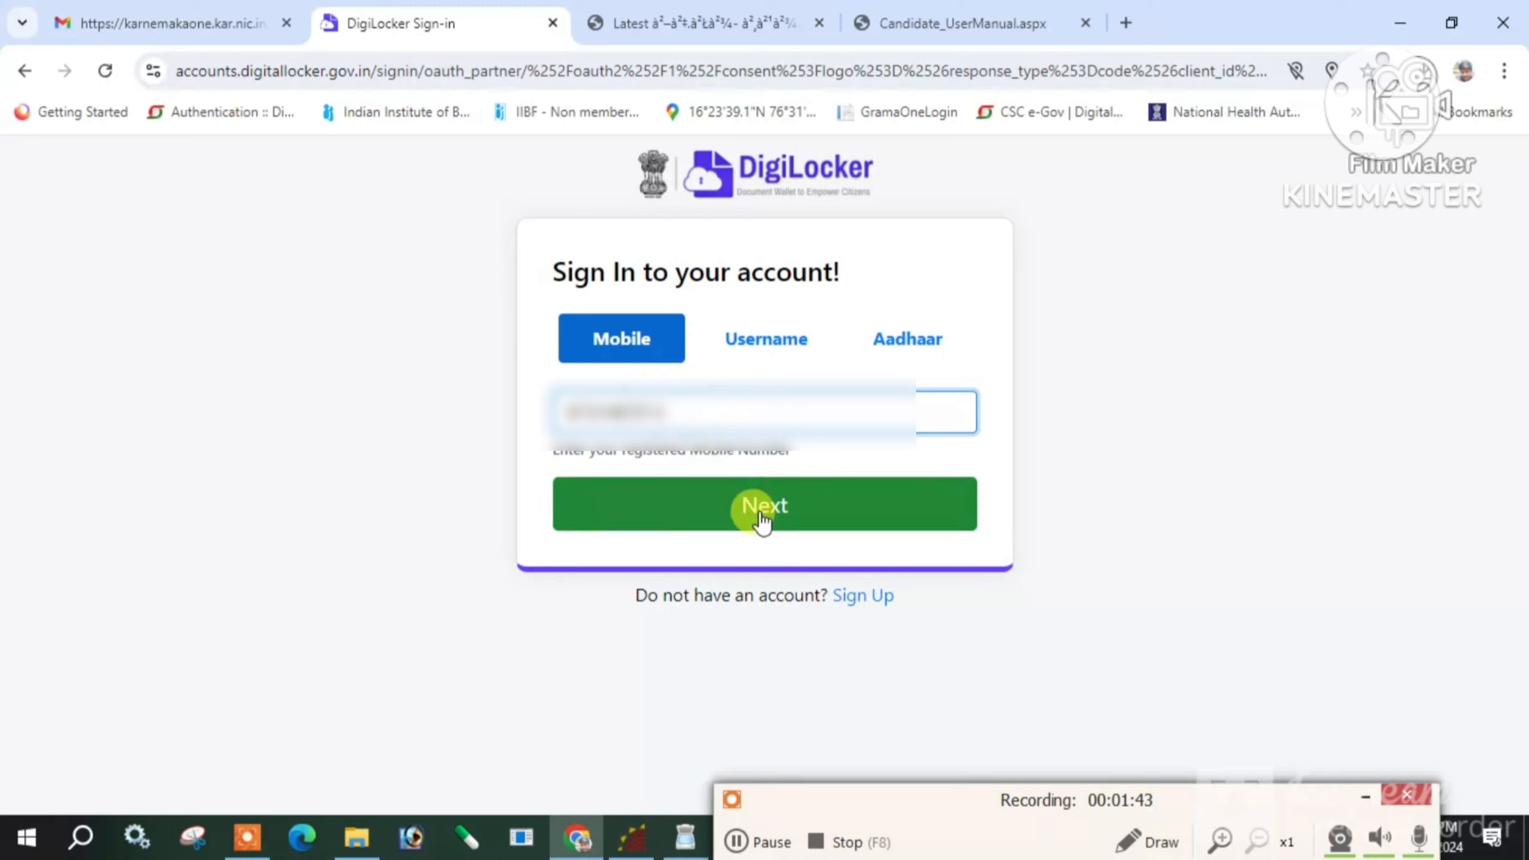
click(753, 509)
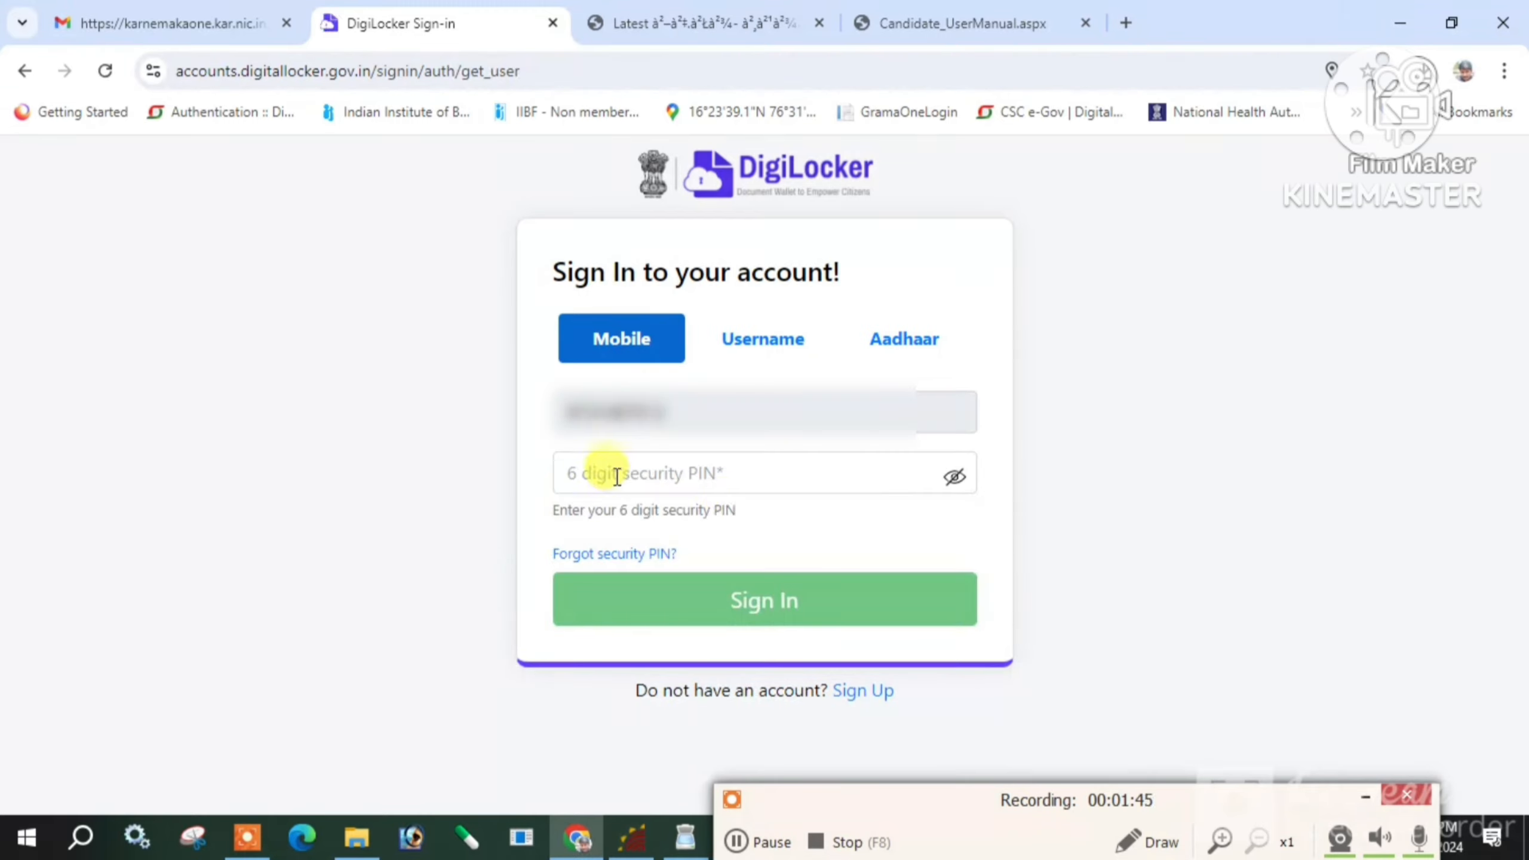
click(618, 477)
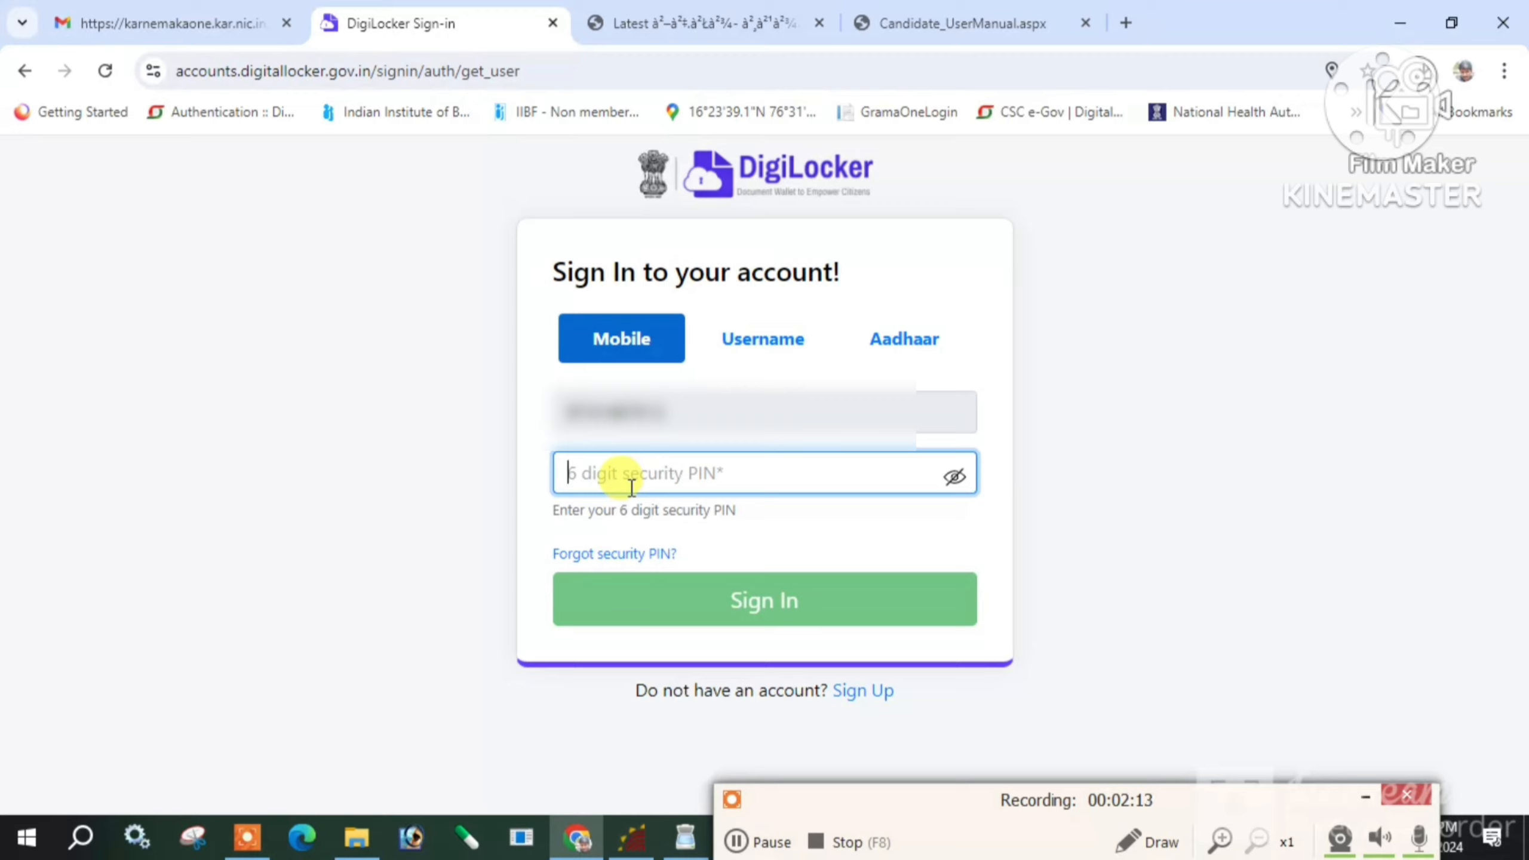
text(••••)
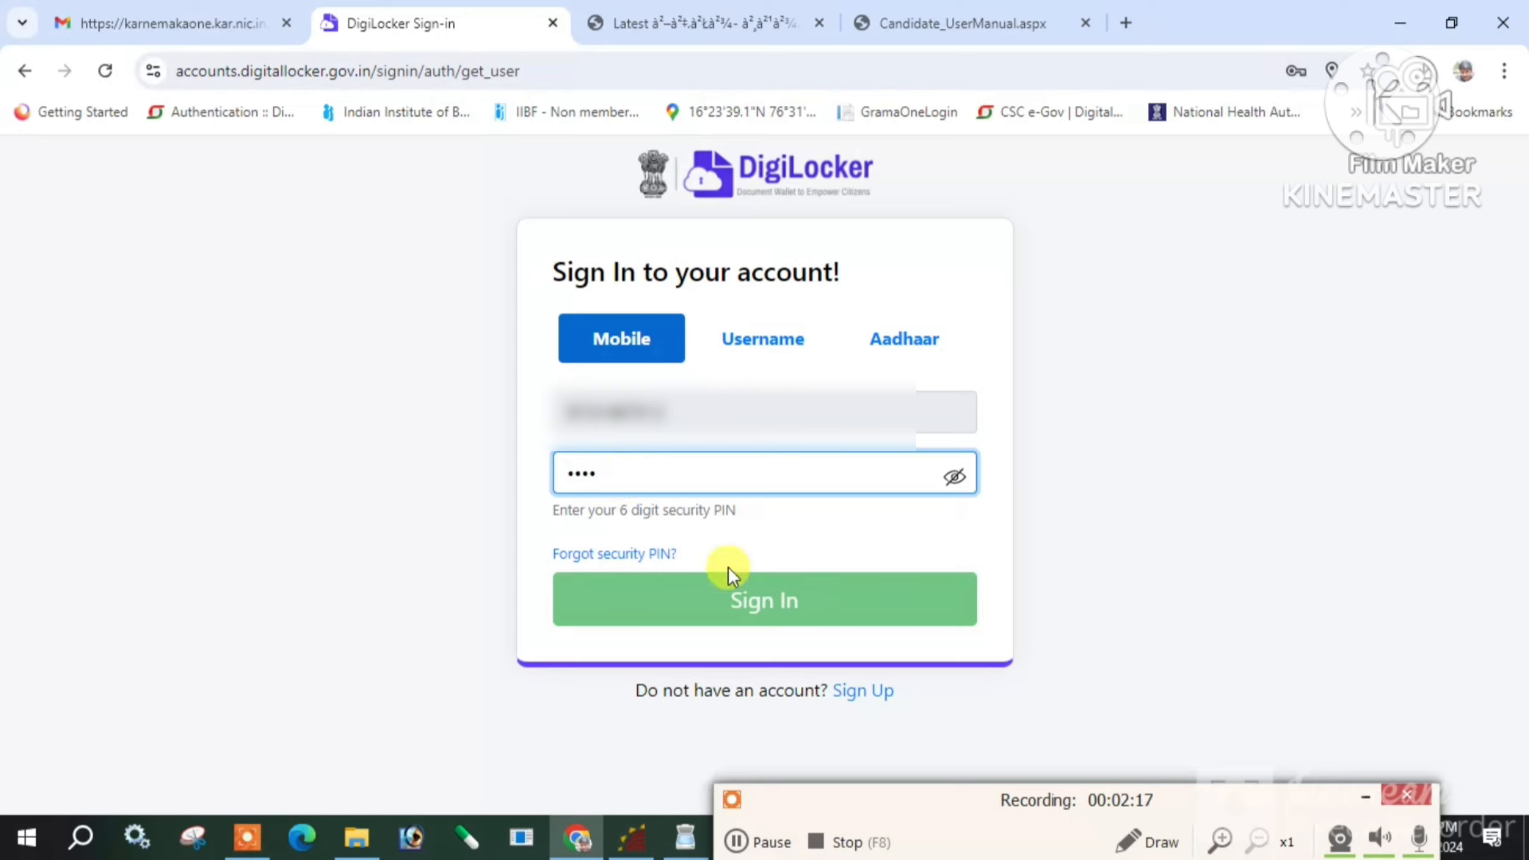
Switch to Aadhaar sign-in, allow location access, enter the Aadhaar number and request an OTP
click(903, 339)
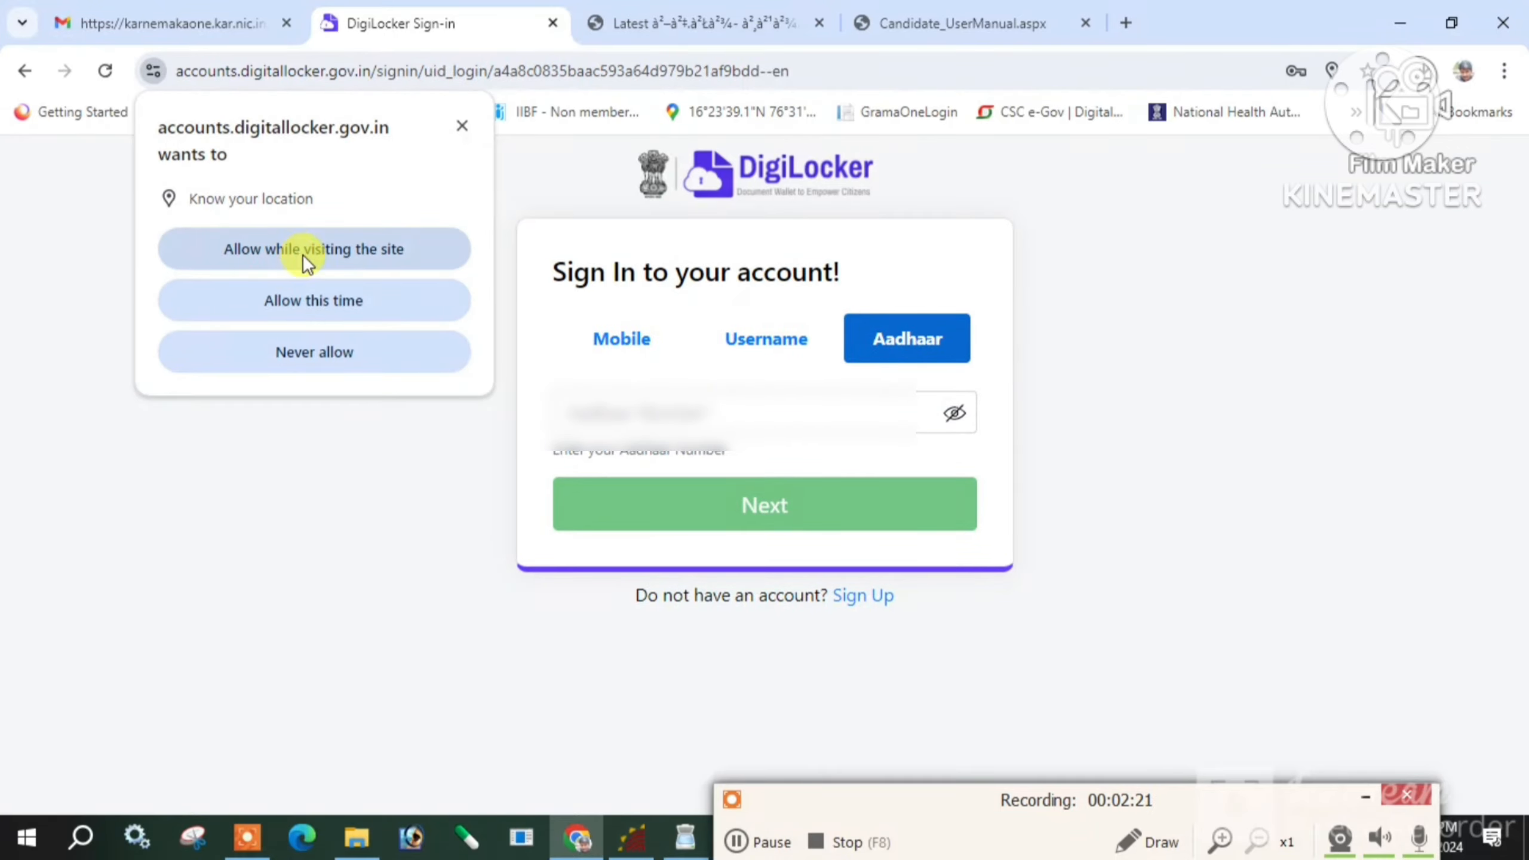
click(325, 299)
click(671, 401)
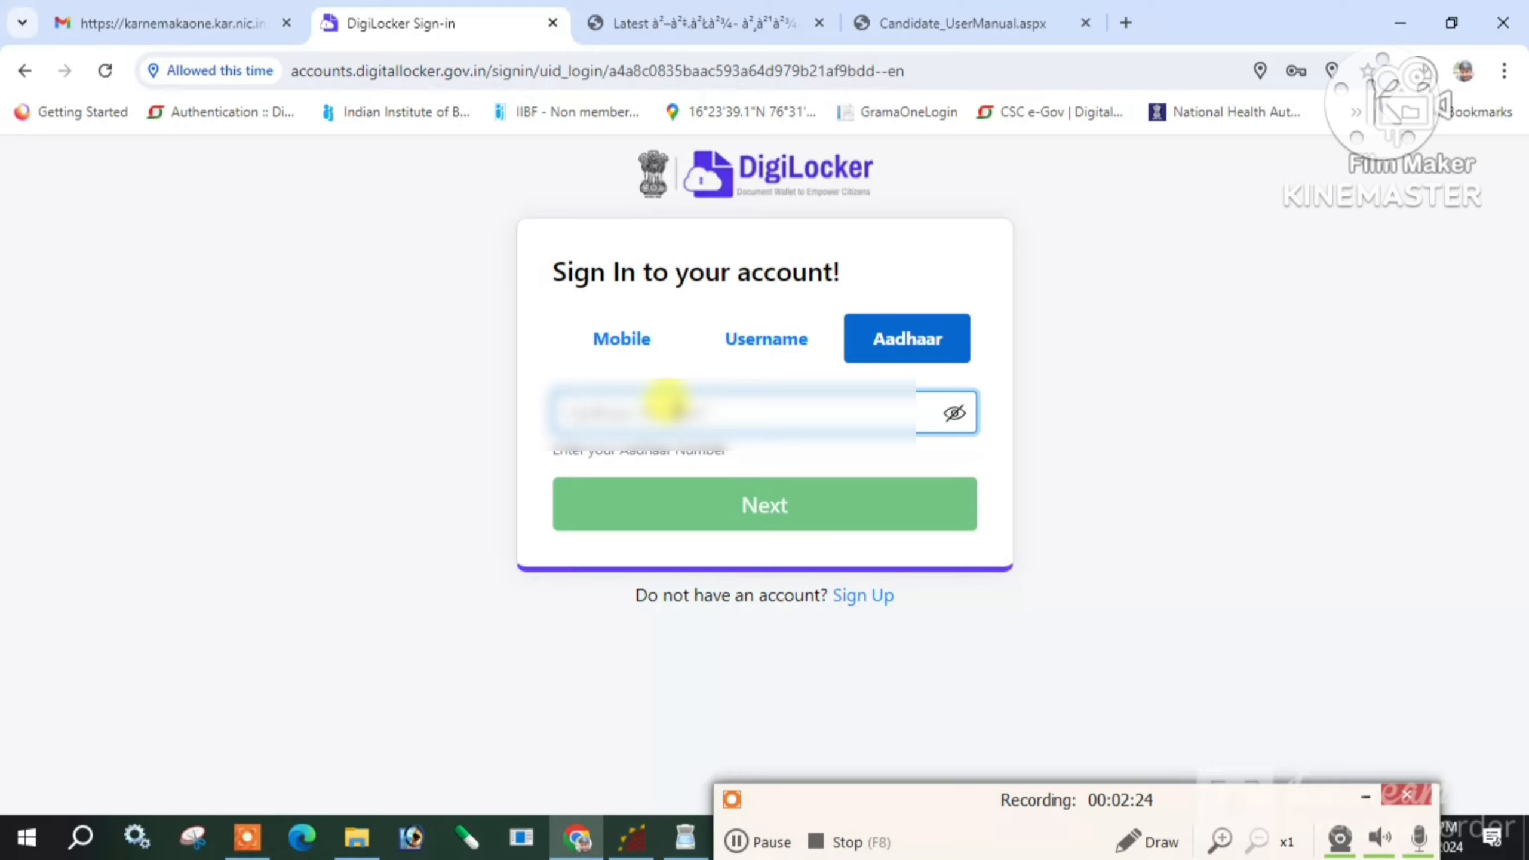
text(••••)
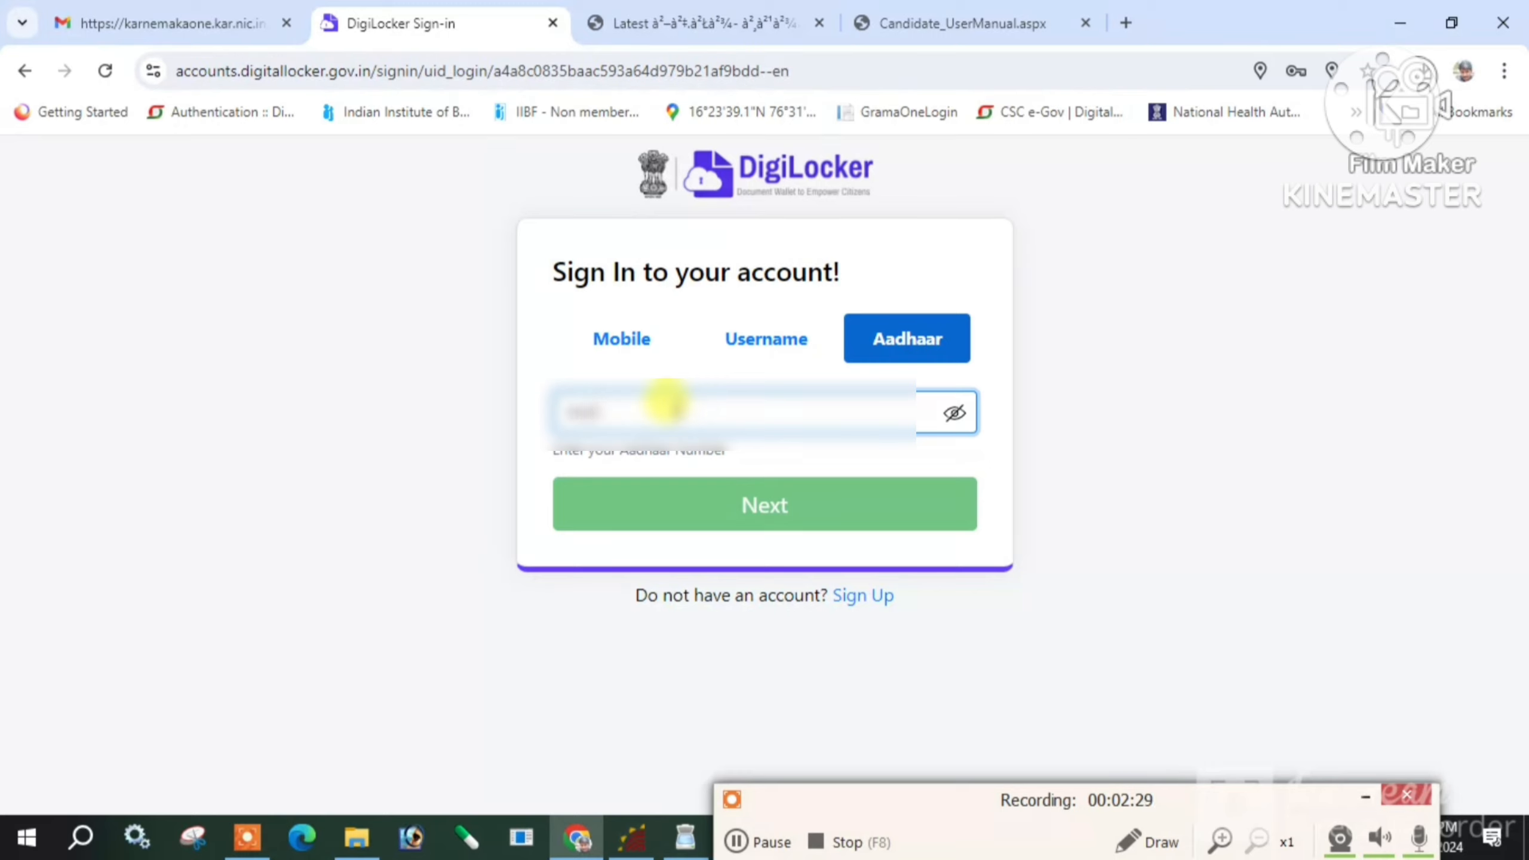
text(••••••••)
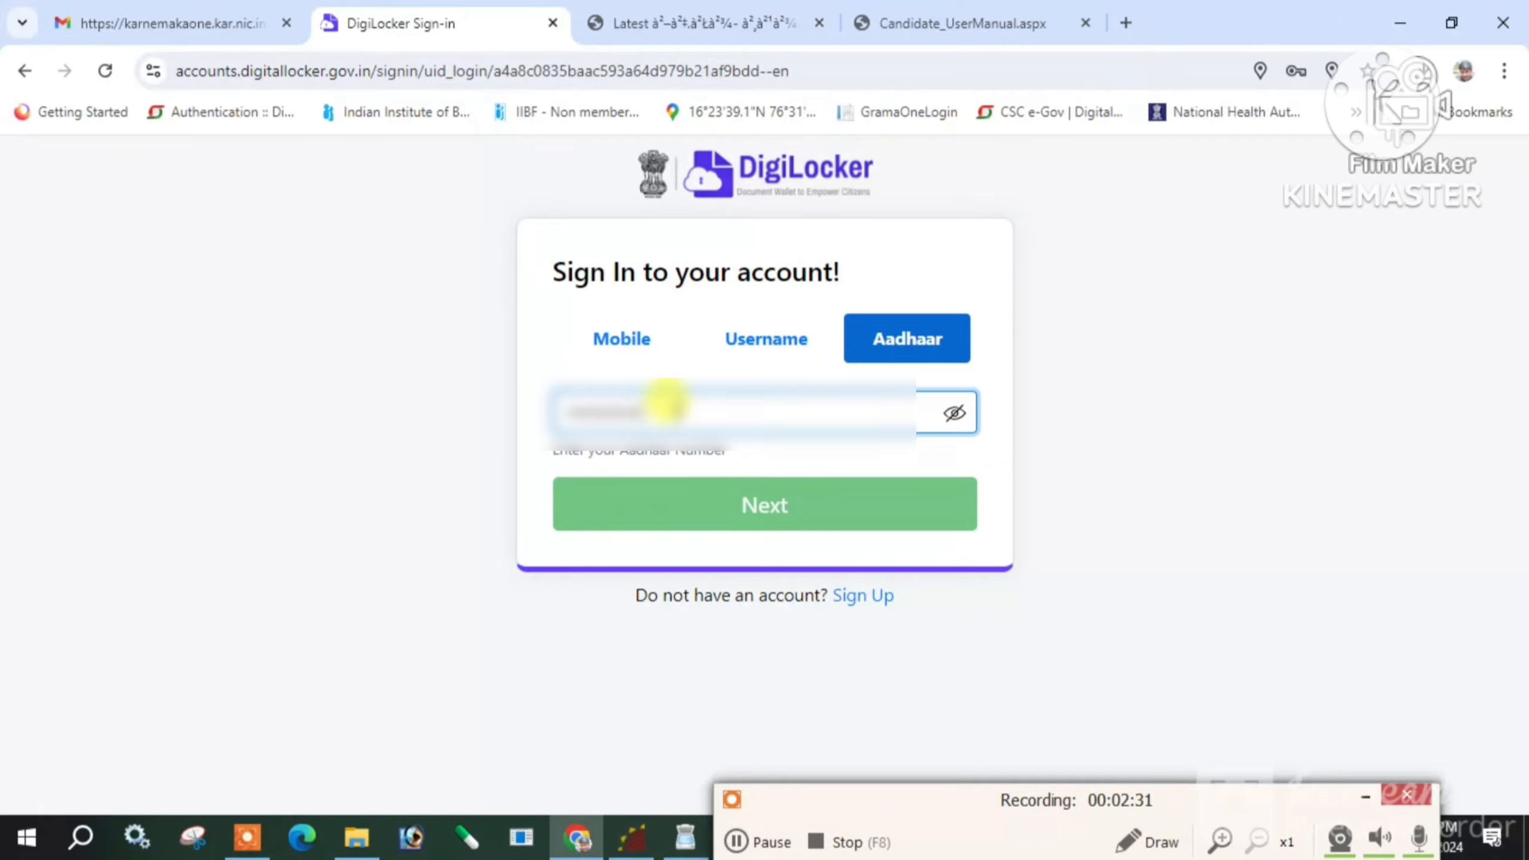
click(761, 510)
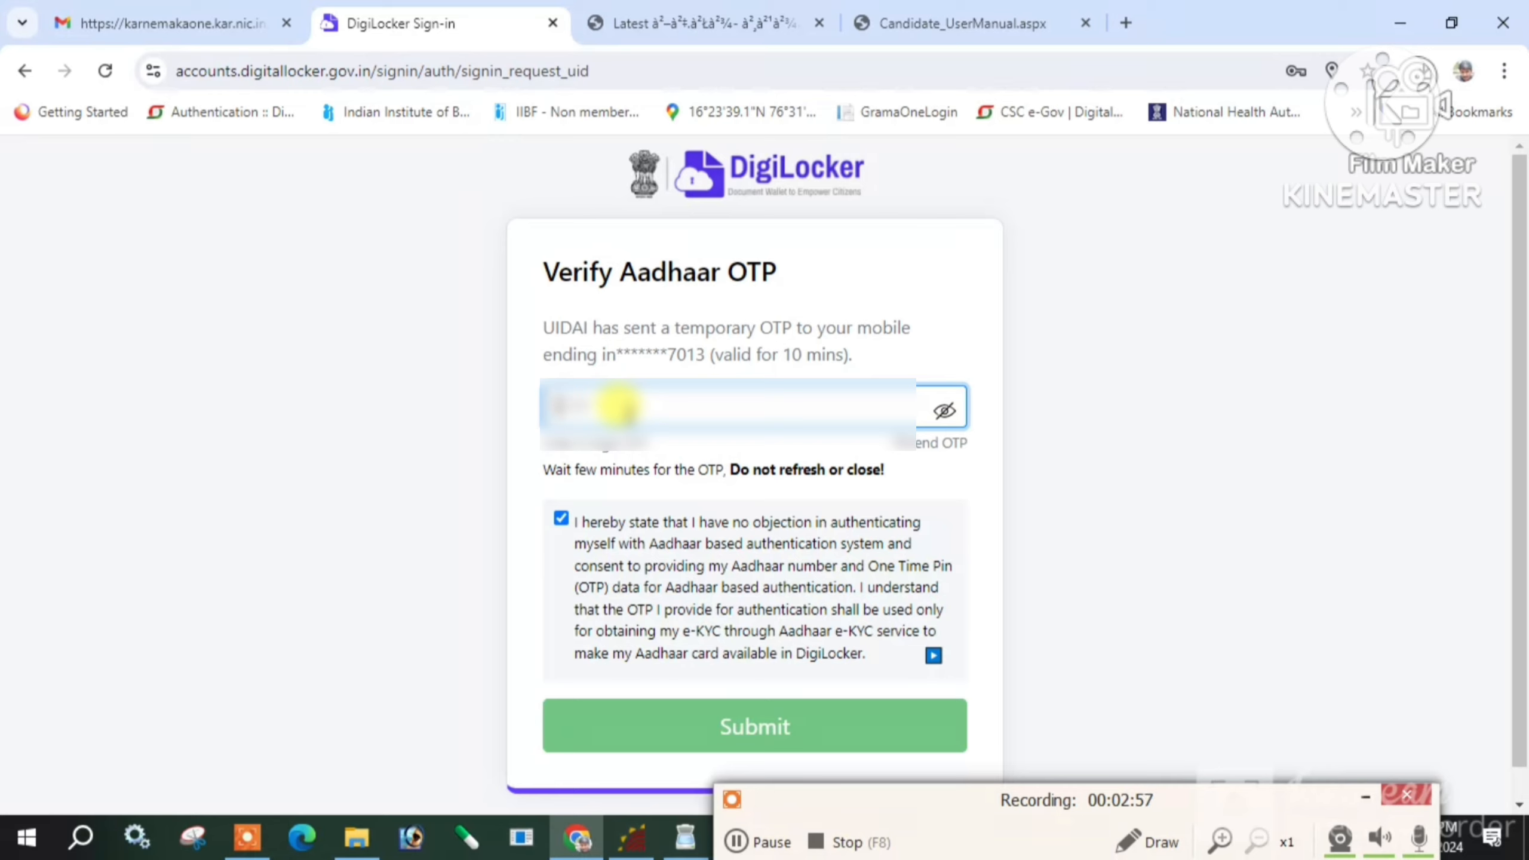
Enter and submit the Aadhaar OTP, then select the 6-digit security PIN field
text(••••••)
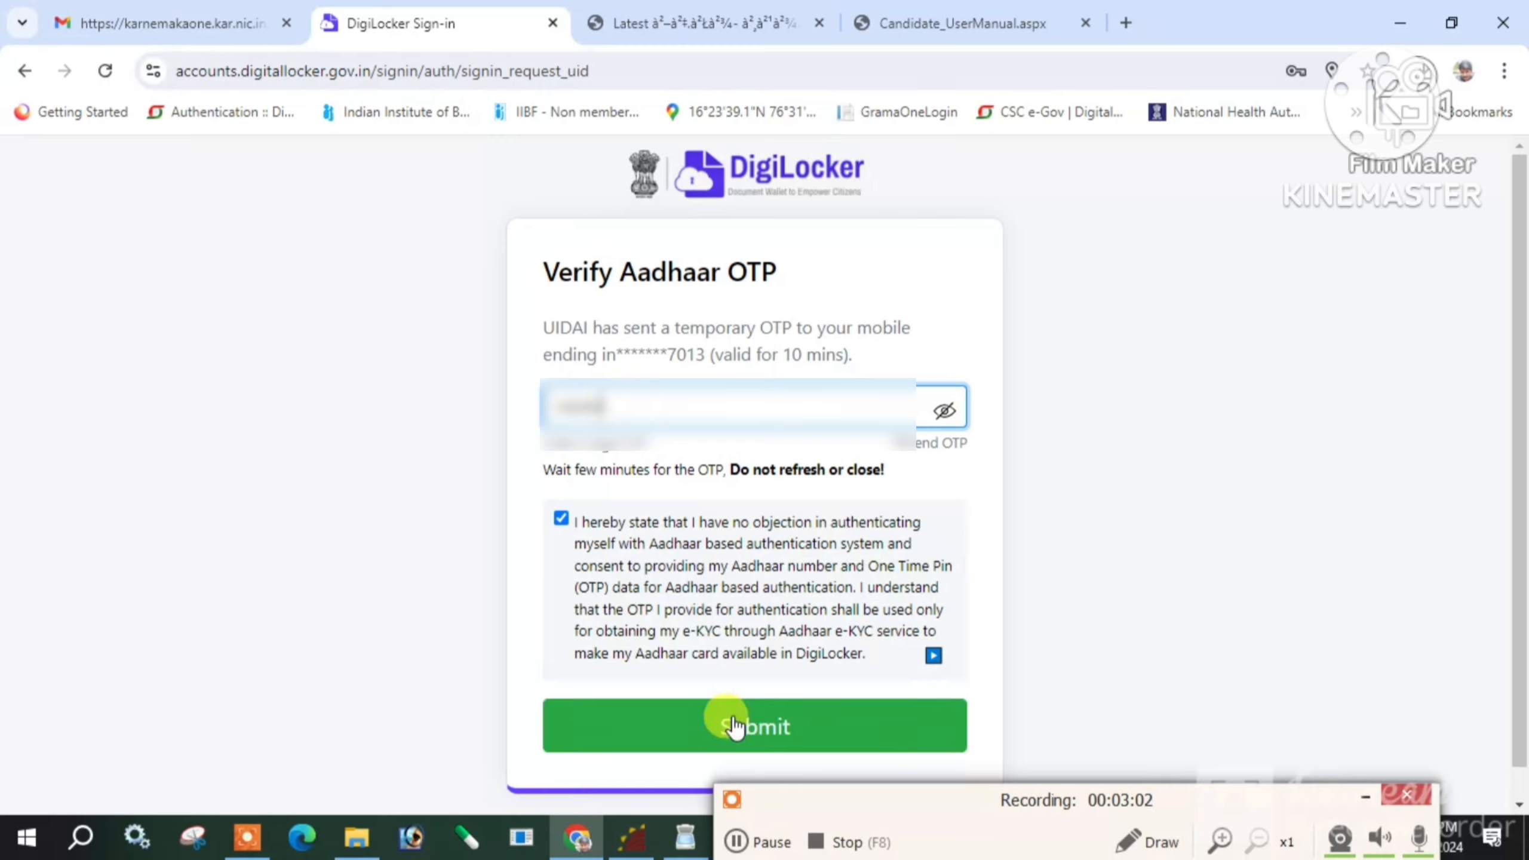
click(735, 725)
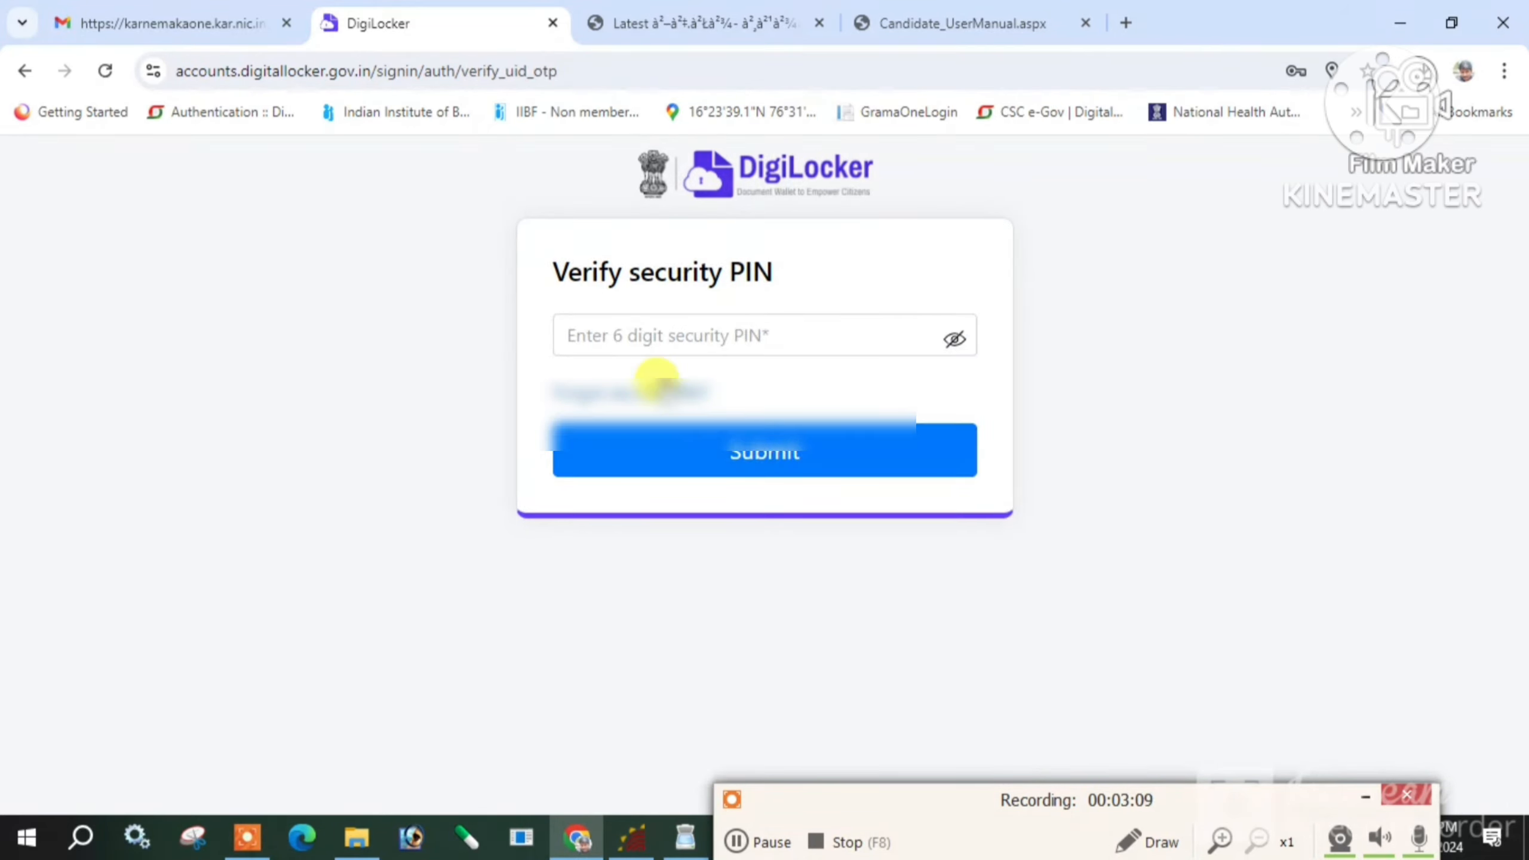
click(644, 335)
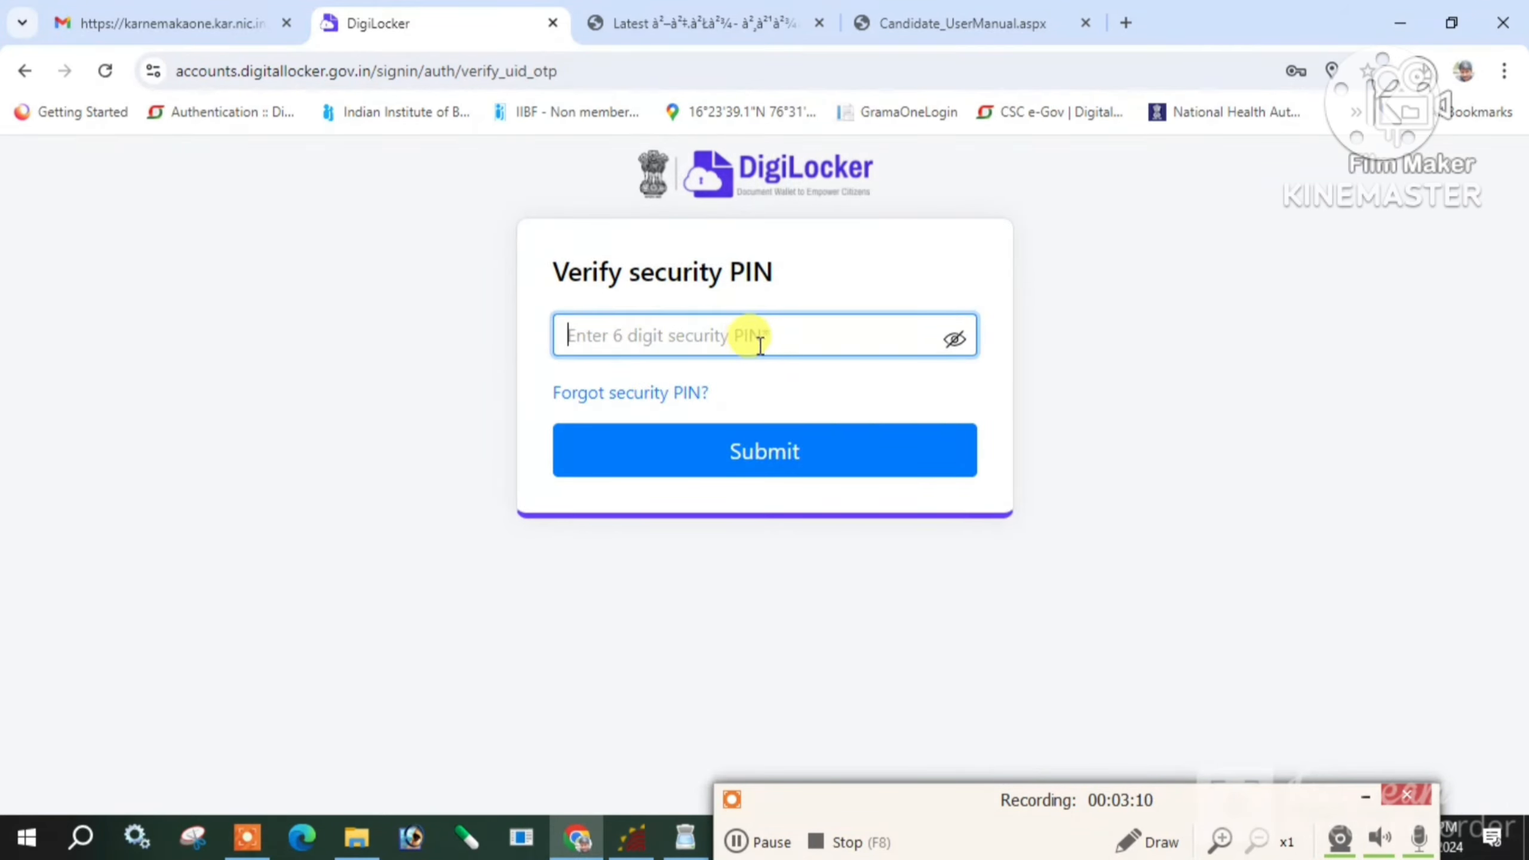
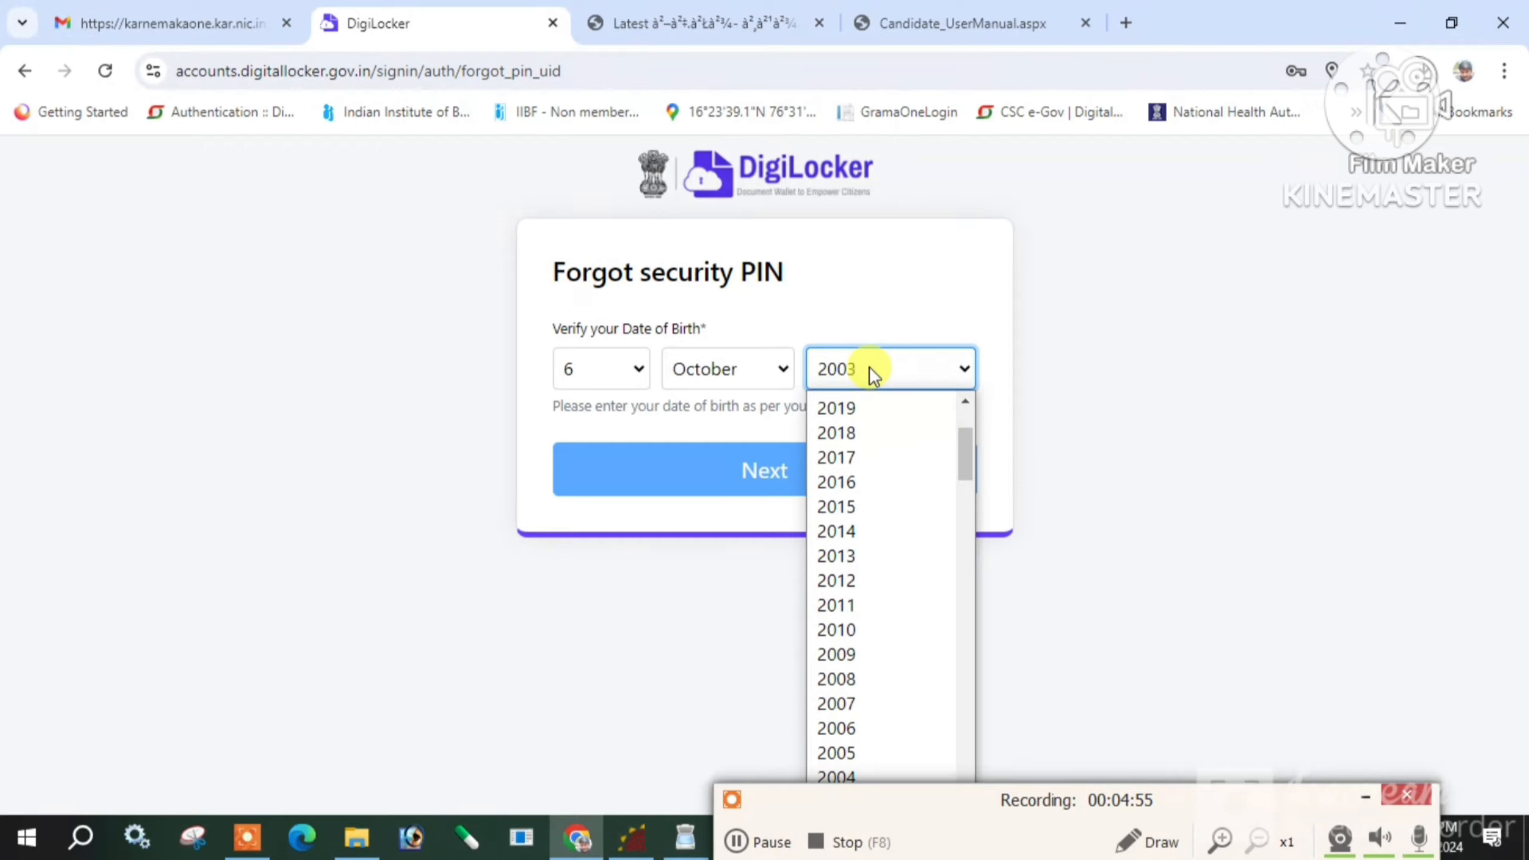
key(Return)
click(775, 479)
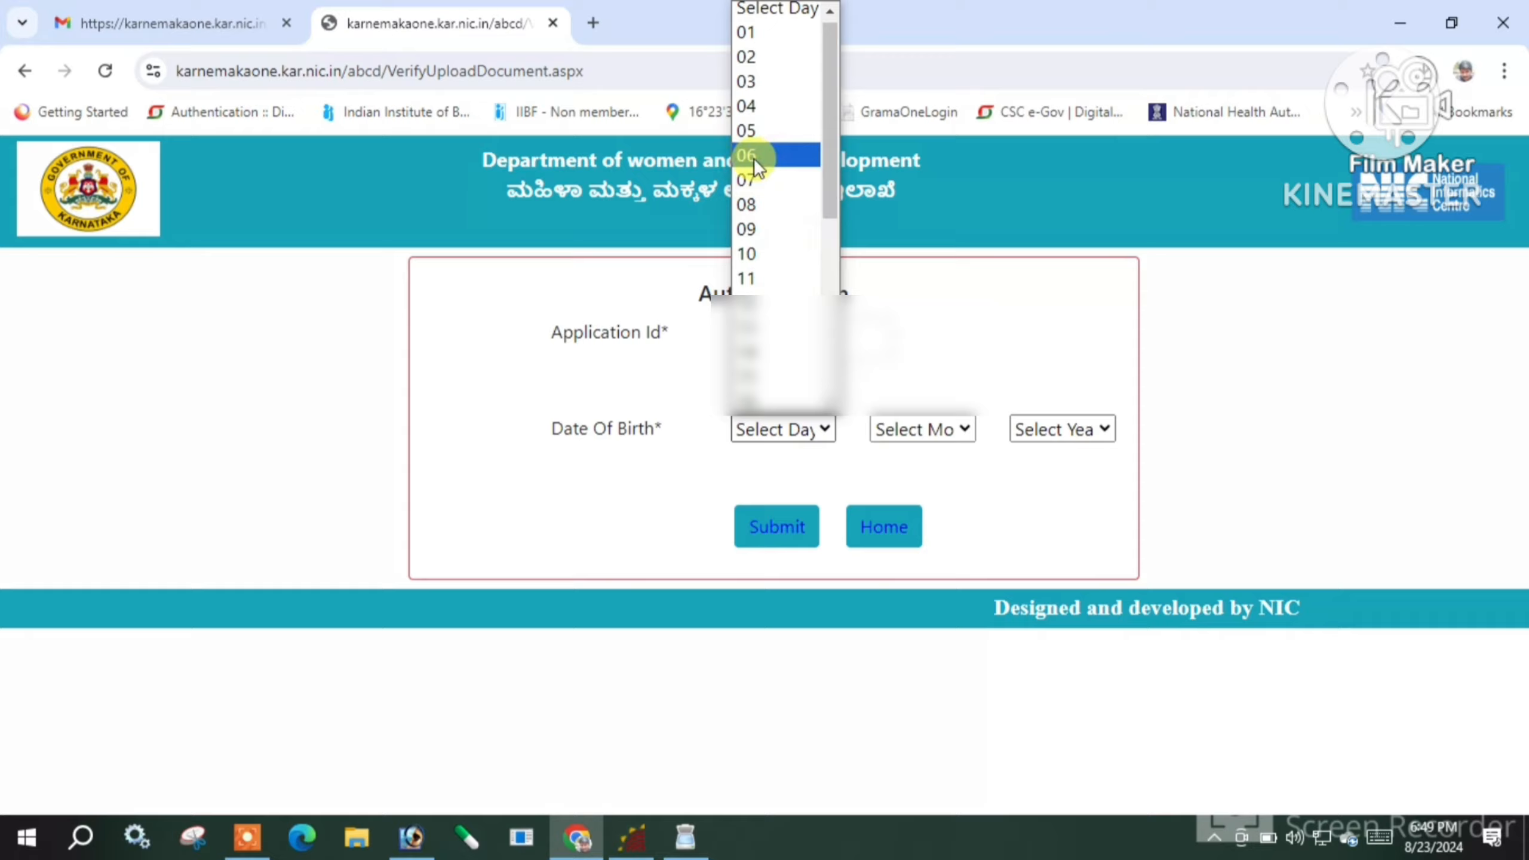
click(755, 151)
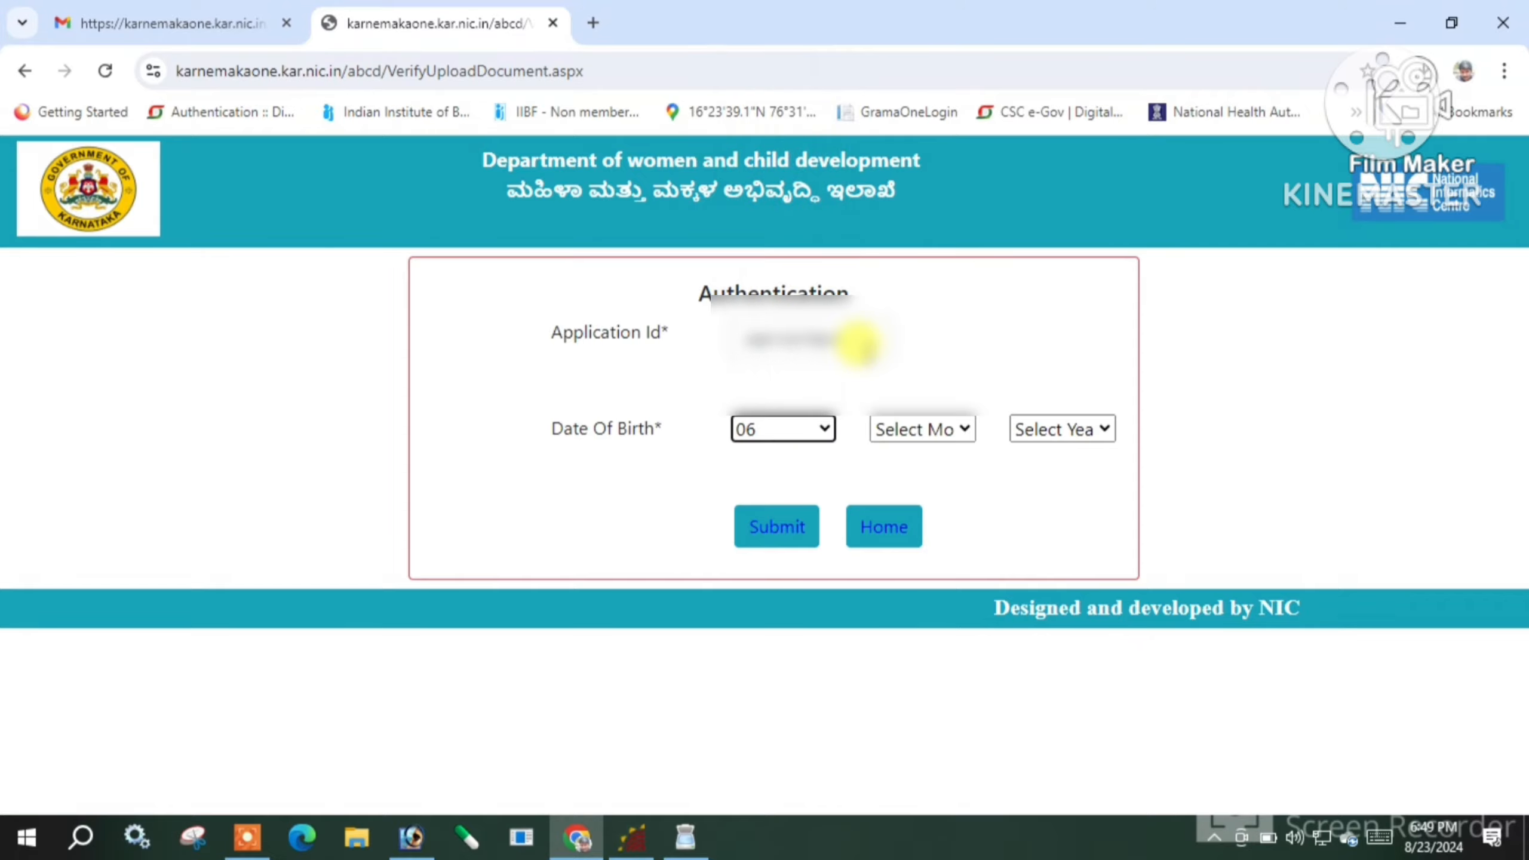
click(940, 446)
click(909, 699)
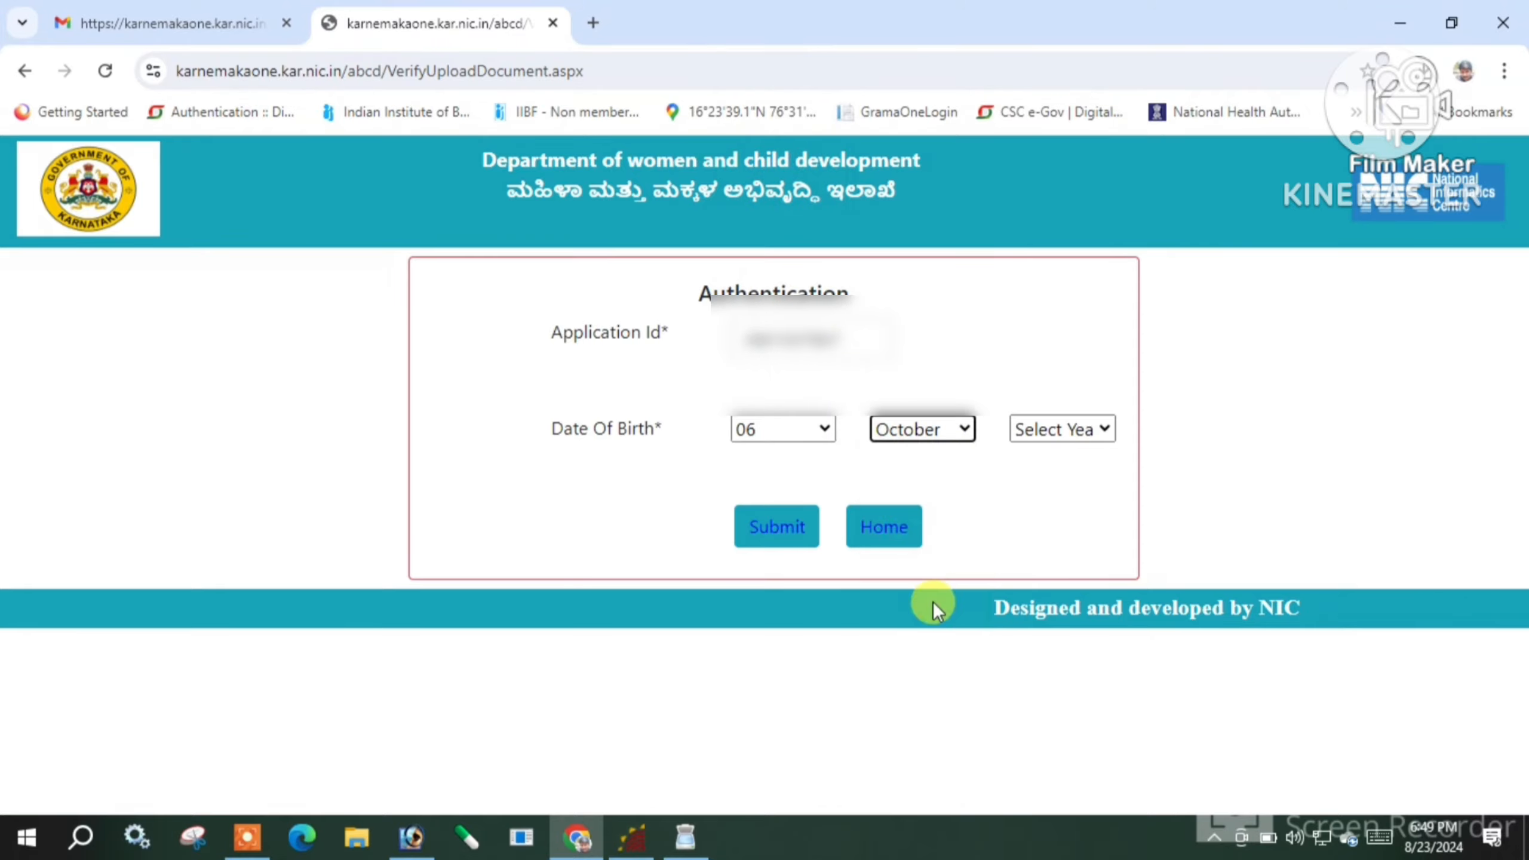
click(1047, 431)
key(Down)
key(Down)
key(Down)
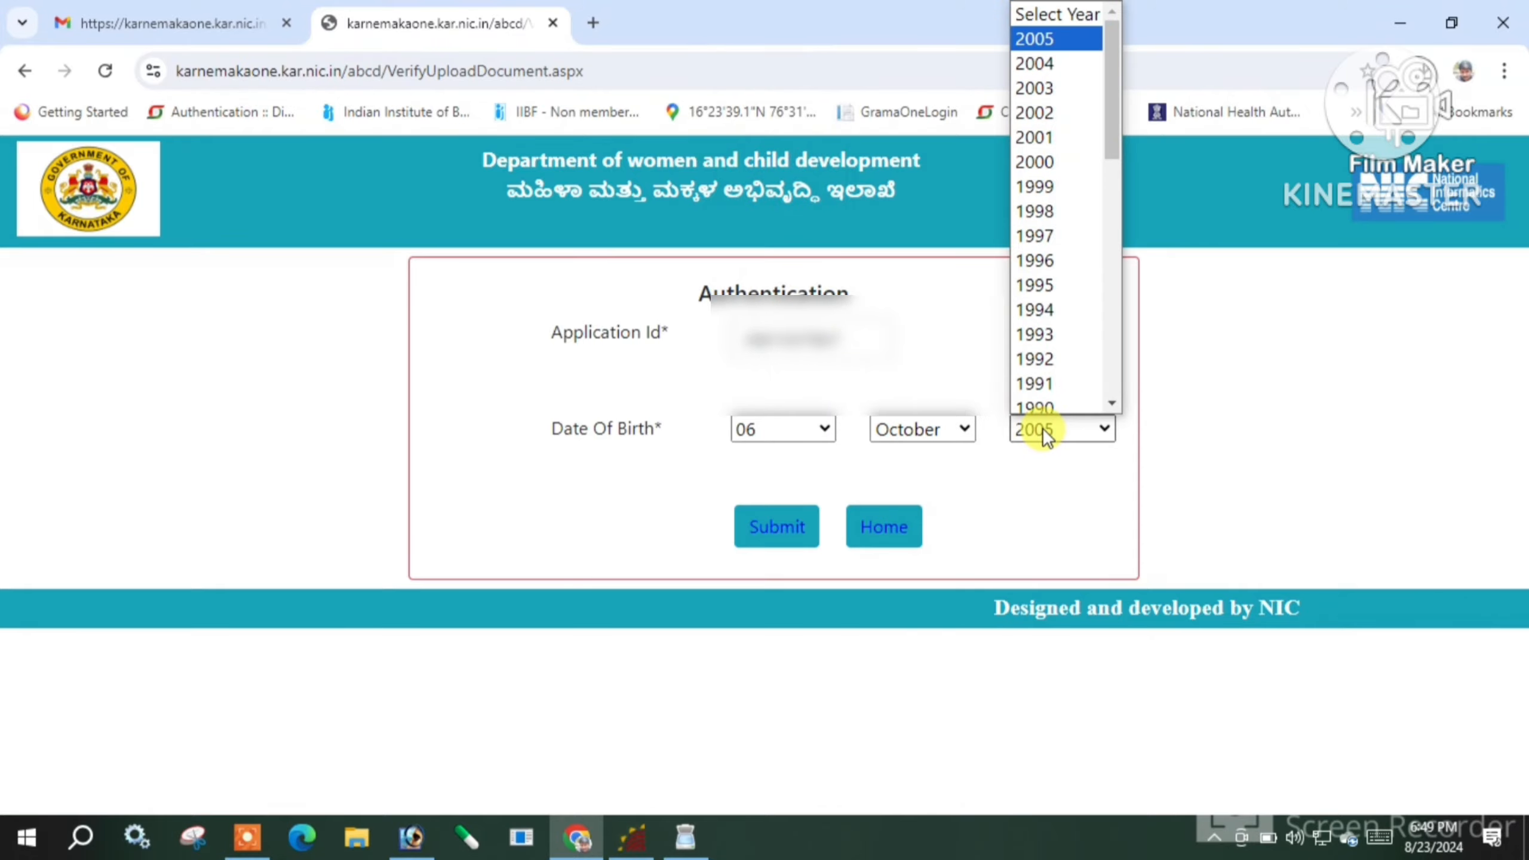
key(Return)
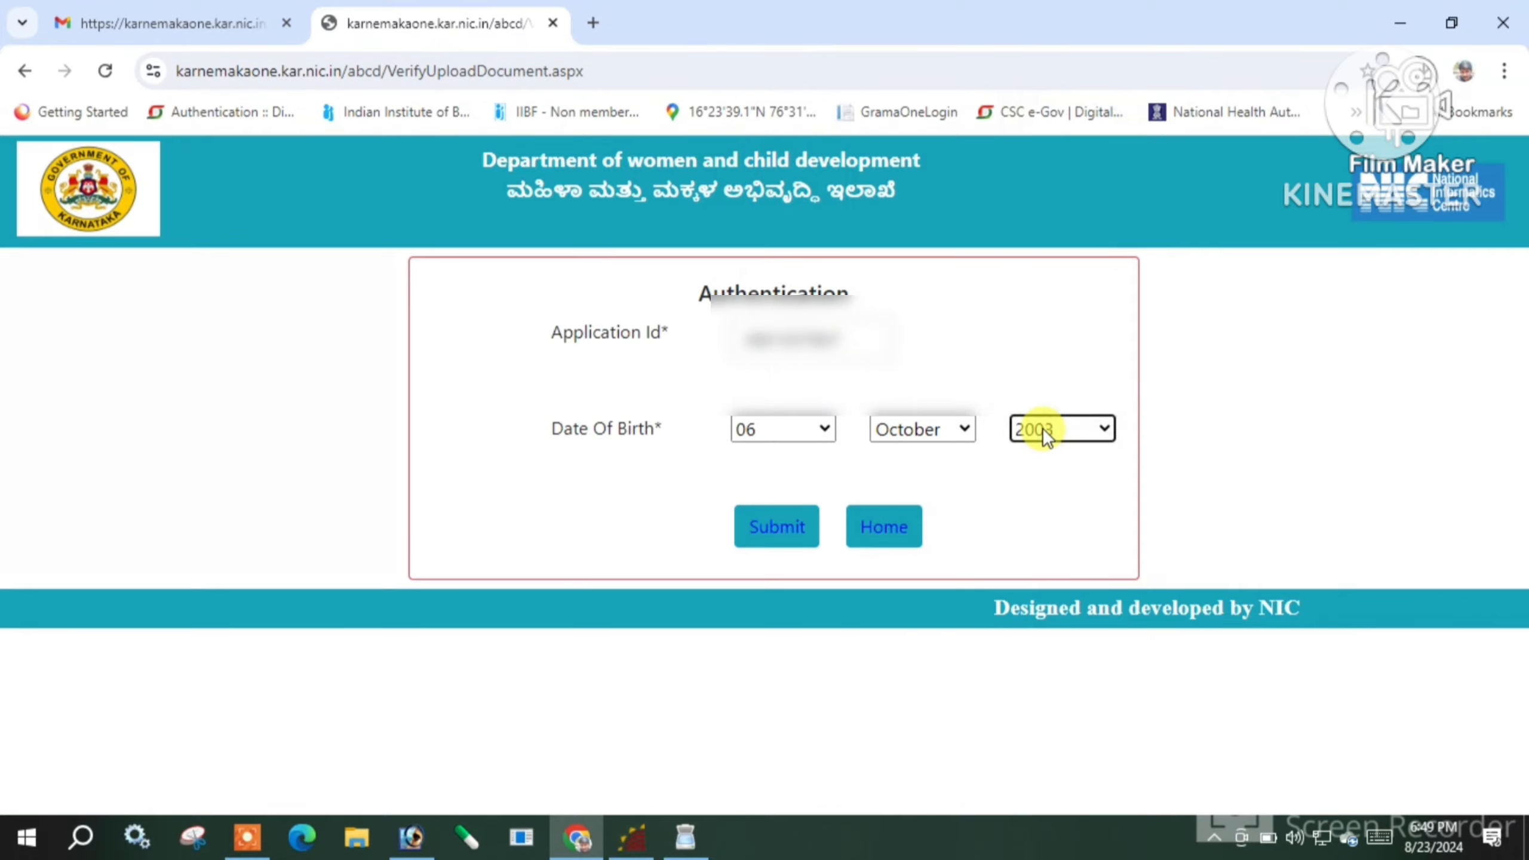
Submit the application ID and birth date, then go to the certificate upload form
click(775, 528)
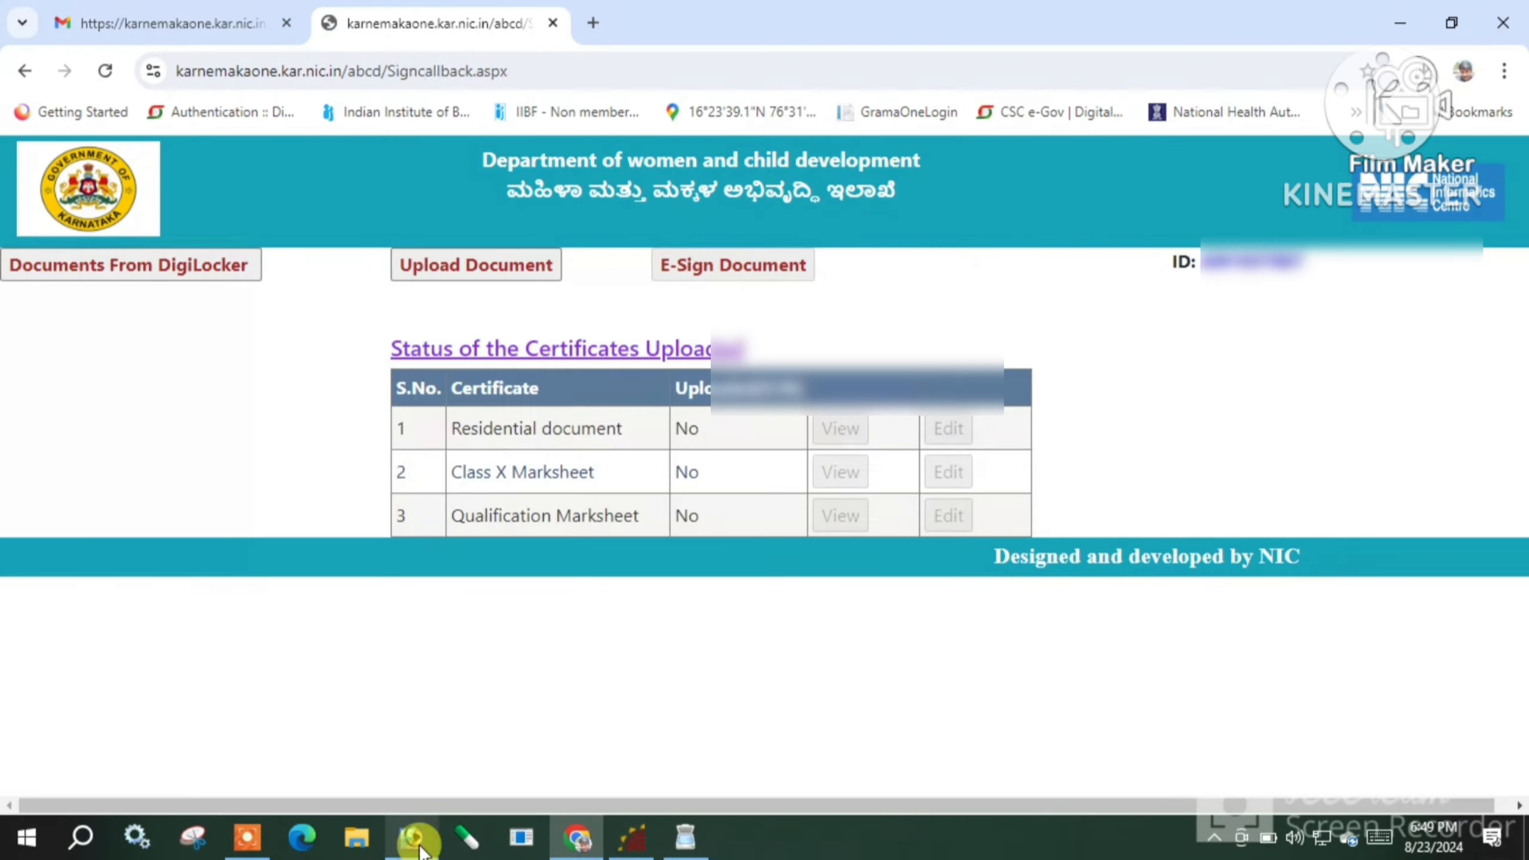
click(246, 838)
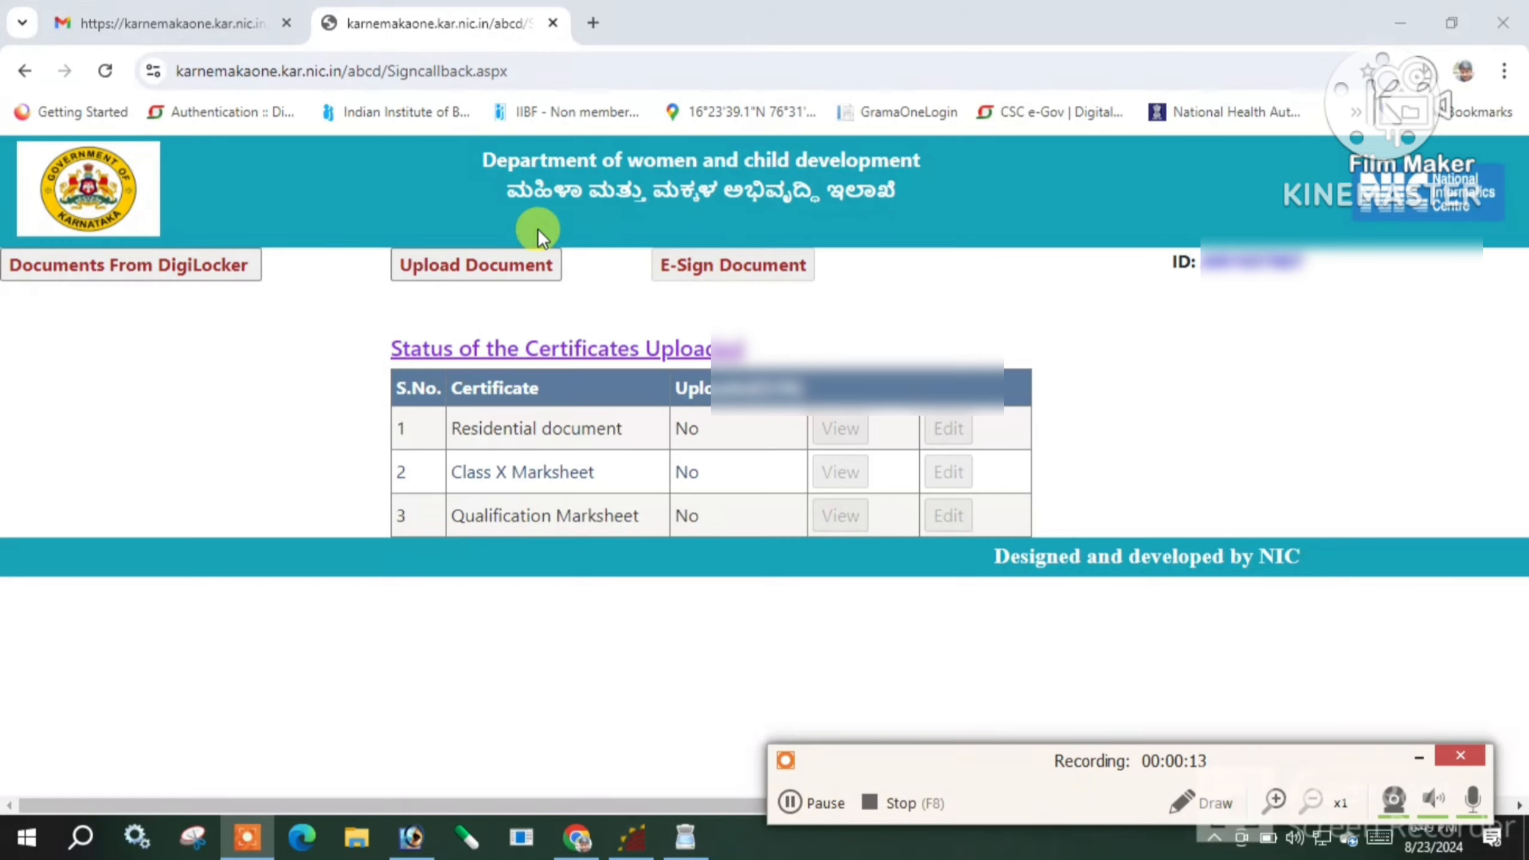
click(476, 270)
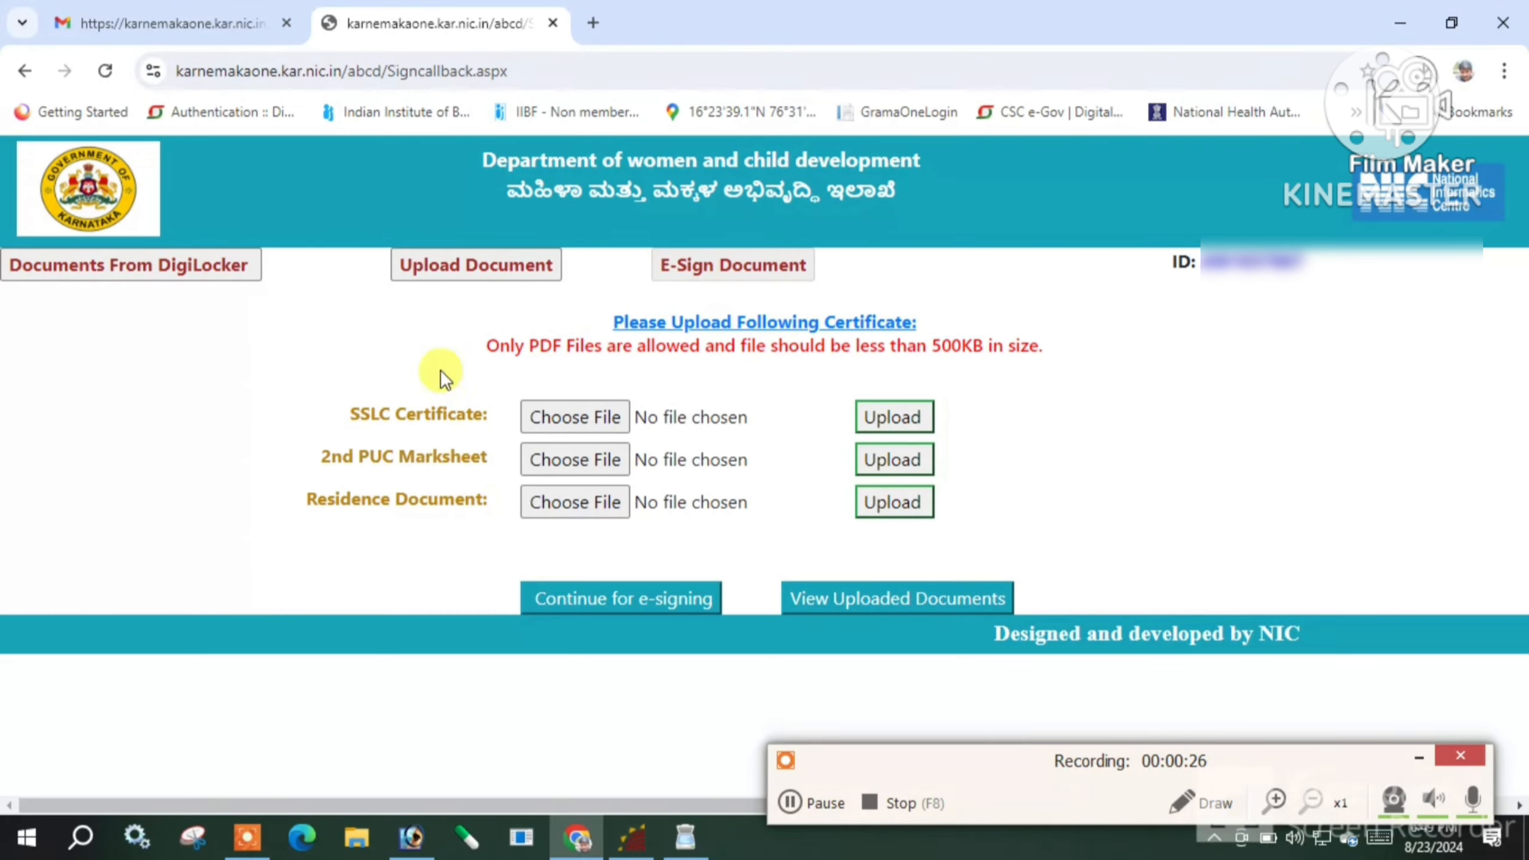
Open Upload Document, try a 2nd PUC Marksheet file, and dismiss the PDF-only alert
click(473, 269)
click(790, 805)
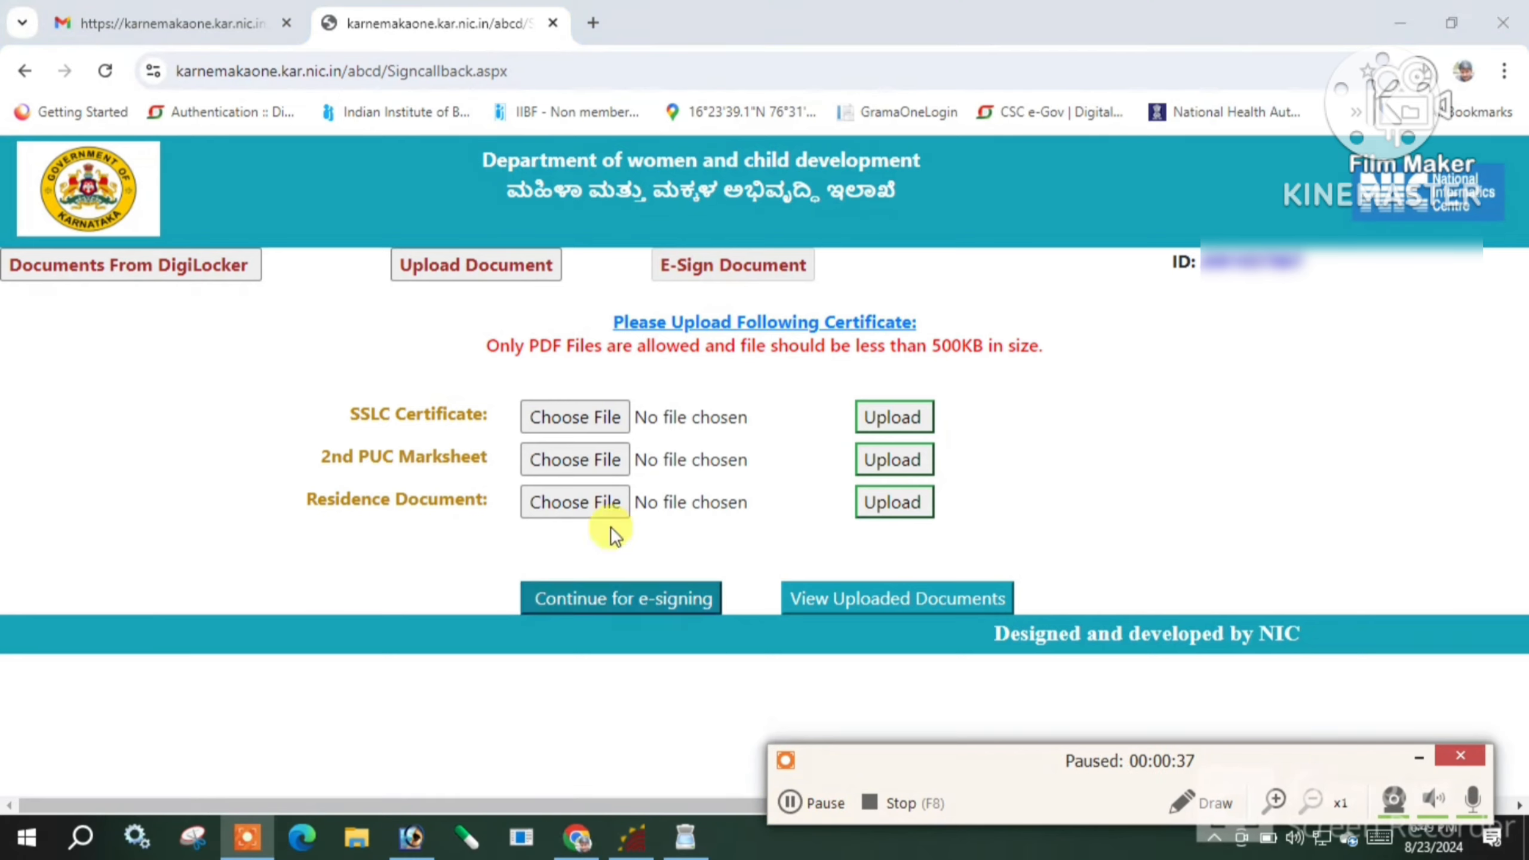
click(566, 463)
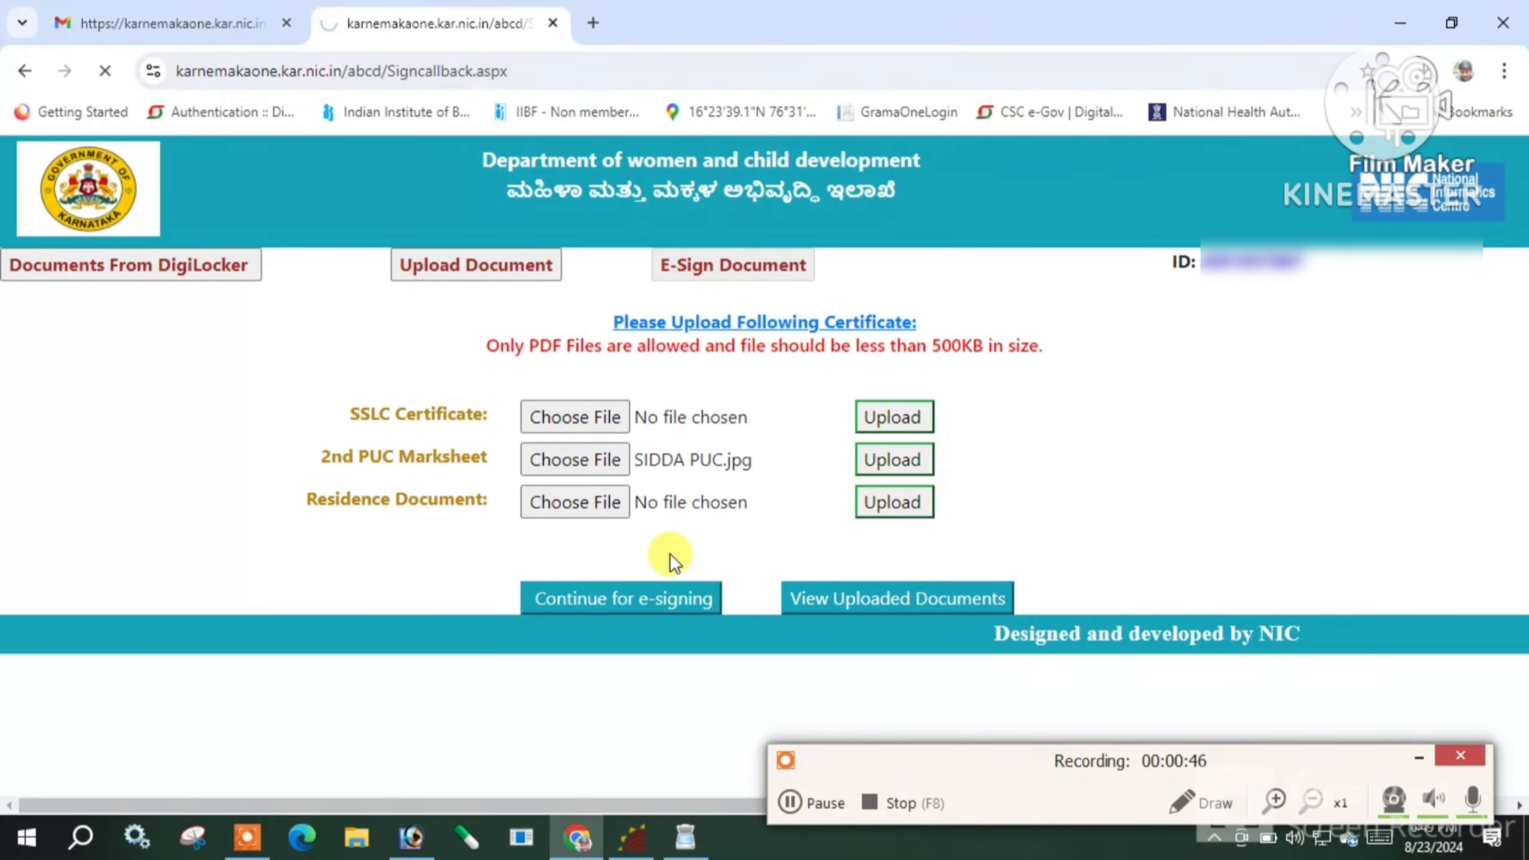
click(965, 227)
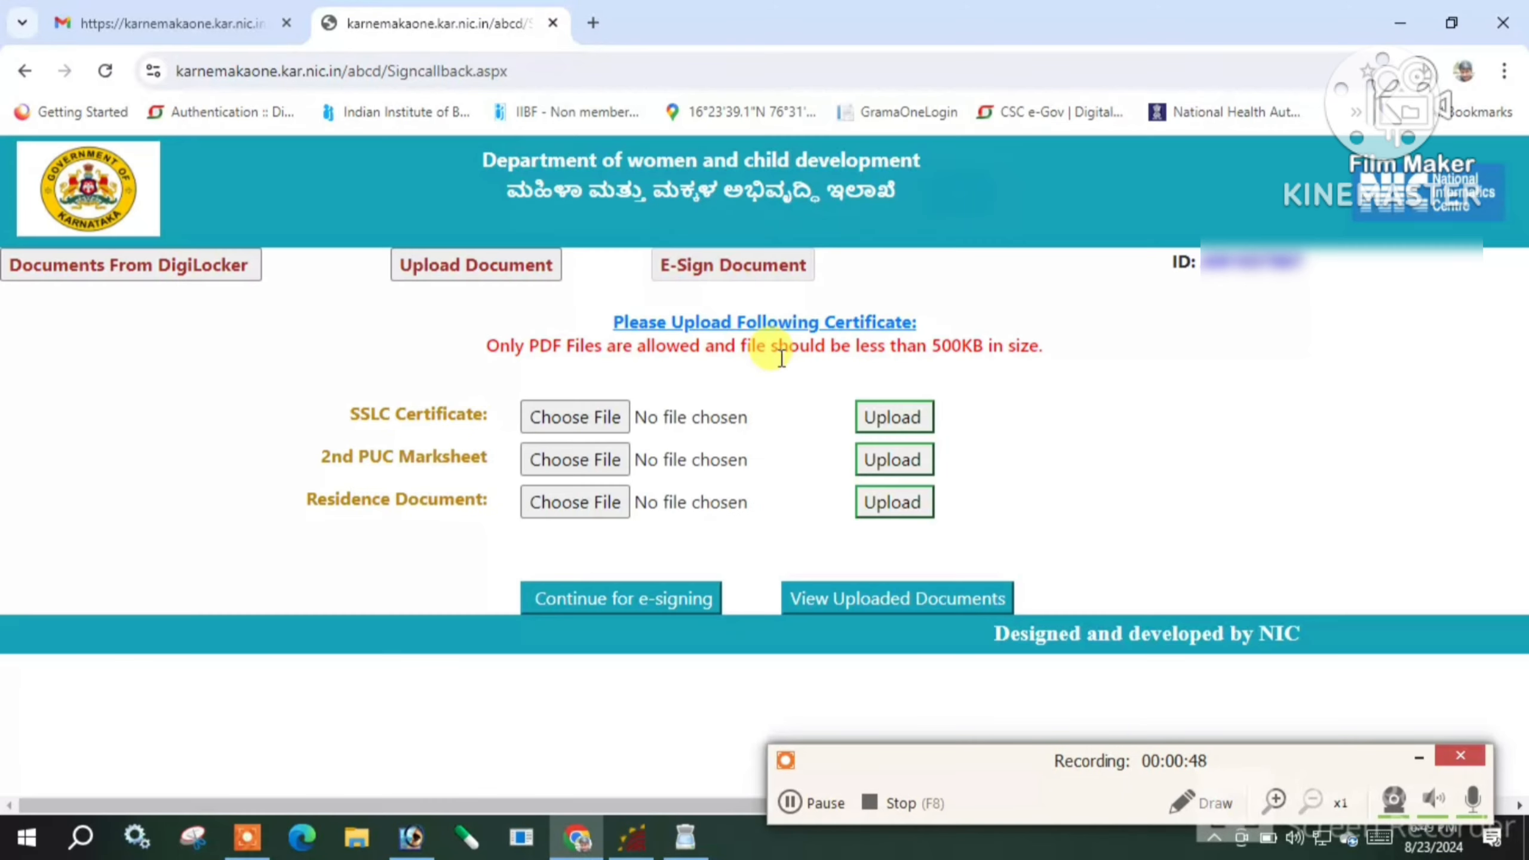
click(791, 801)
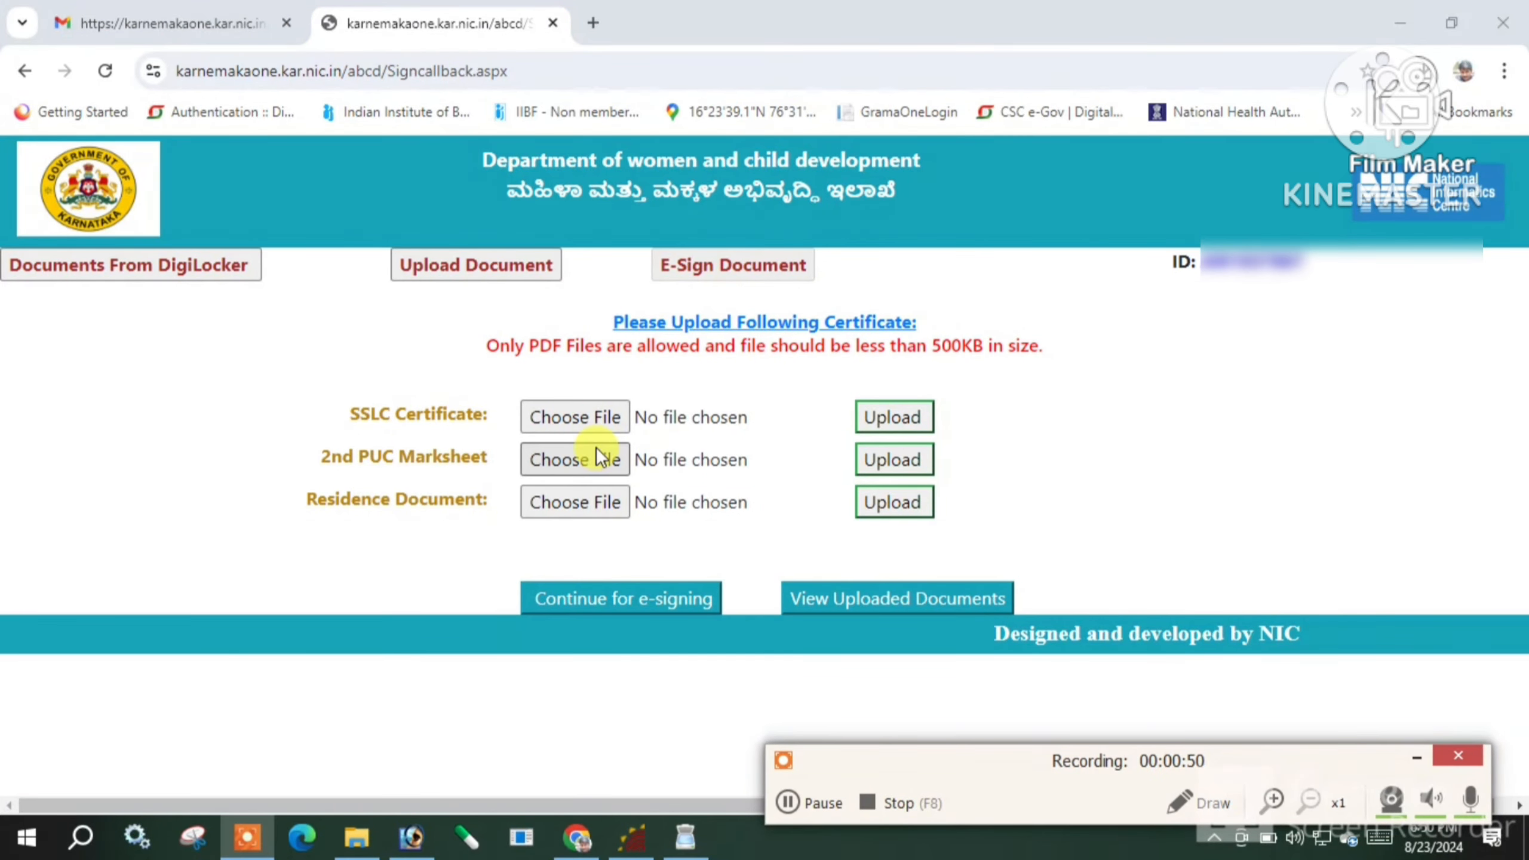
Upload the SSLC certificate PDF and acknowledge the success message
click(602, 420)
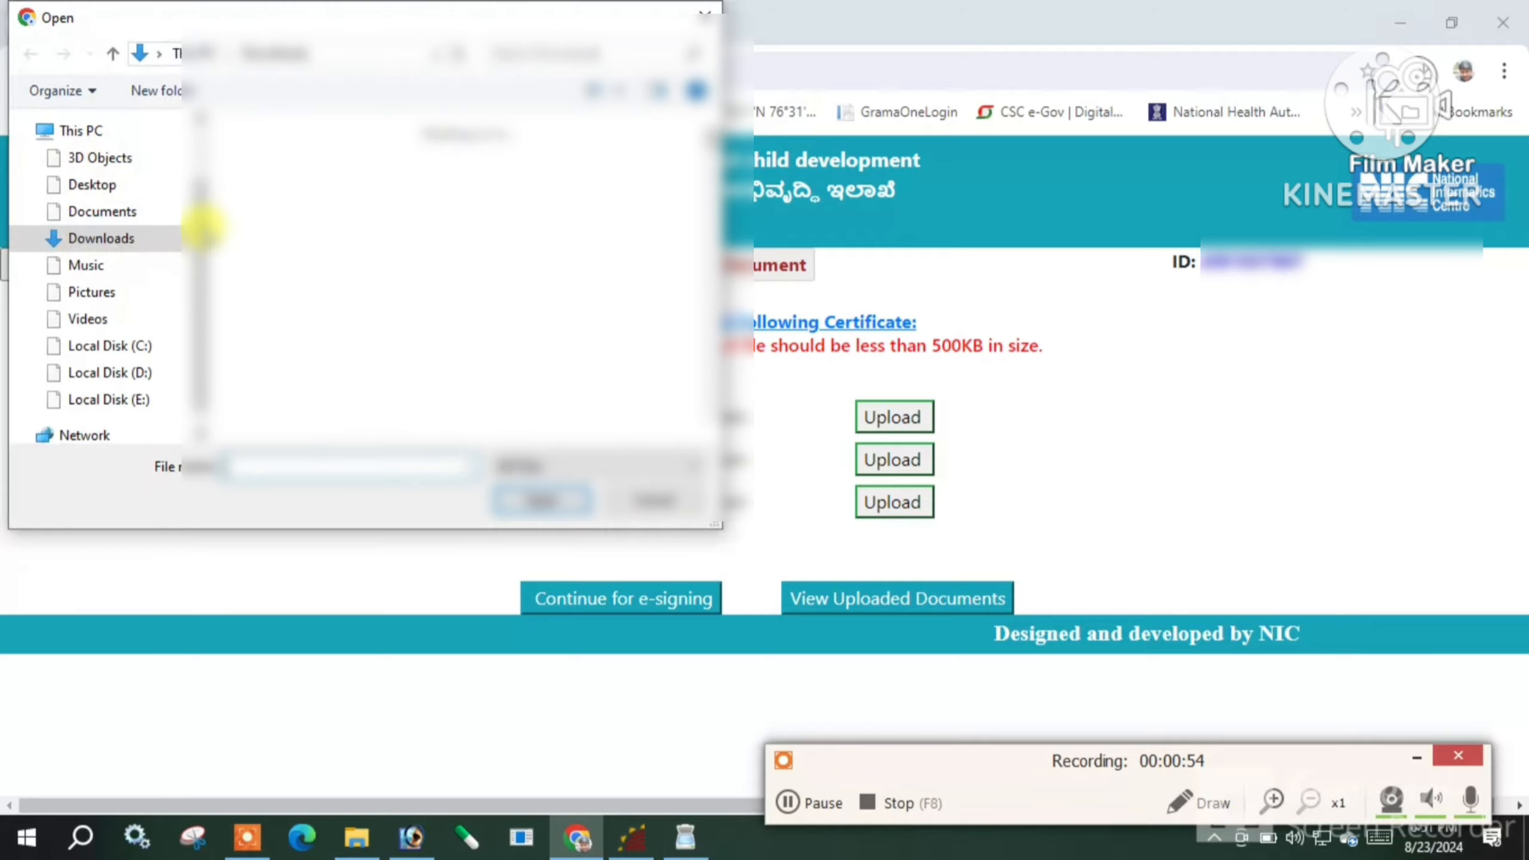
double_click(310, 244)
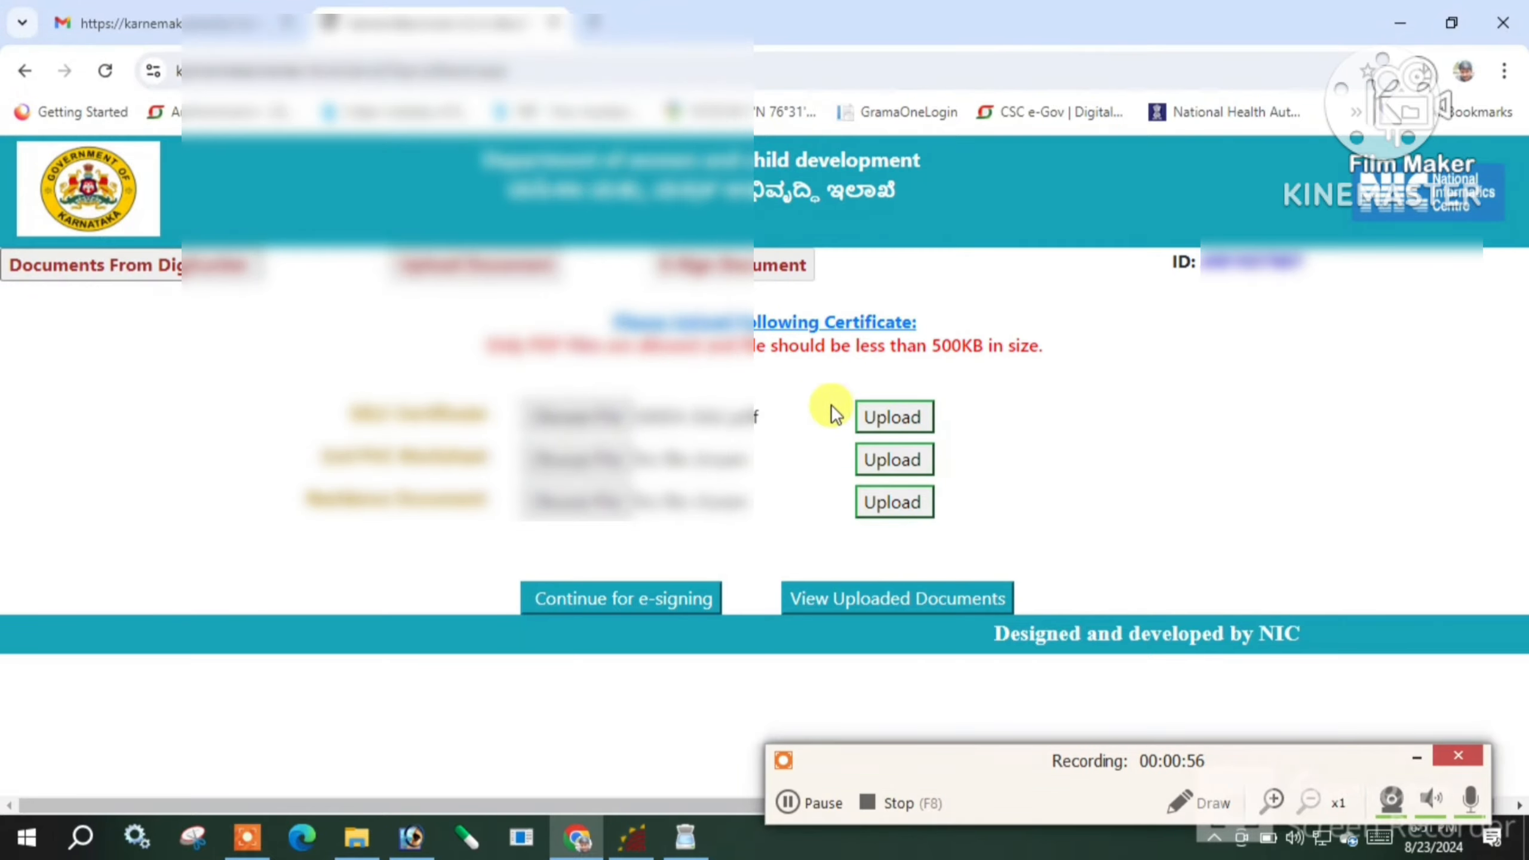
click(892, 421)
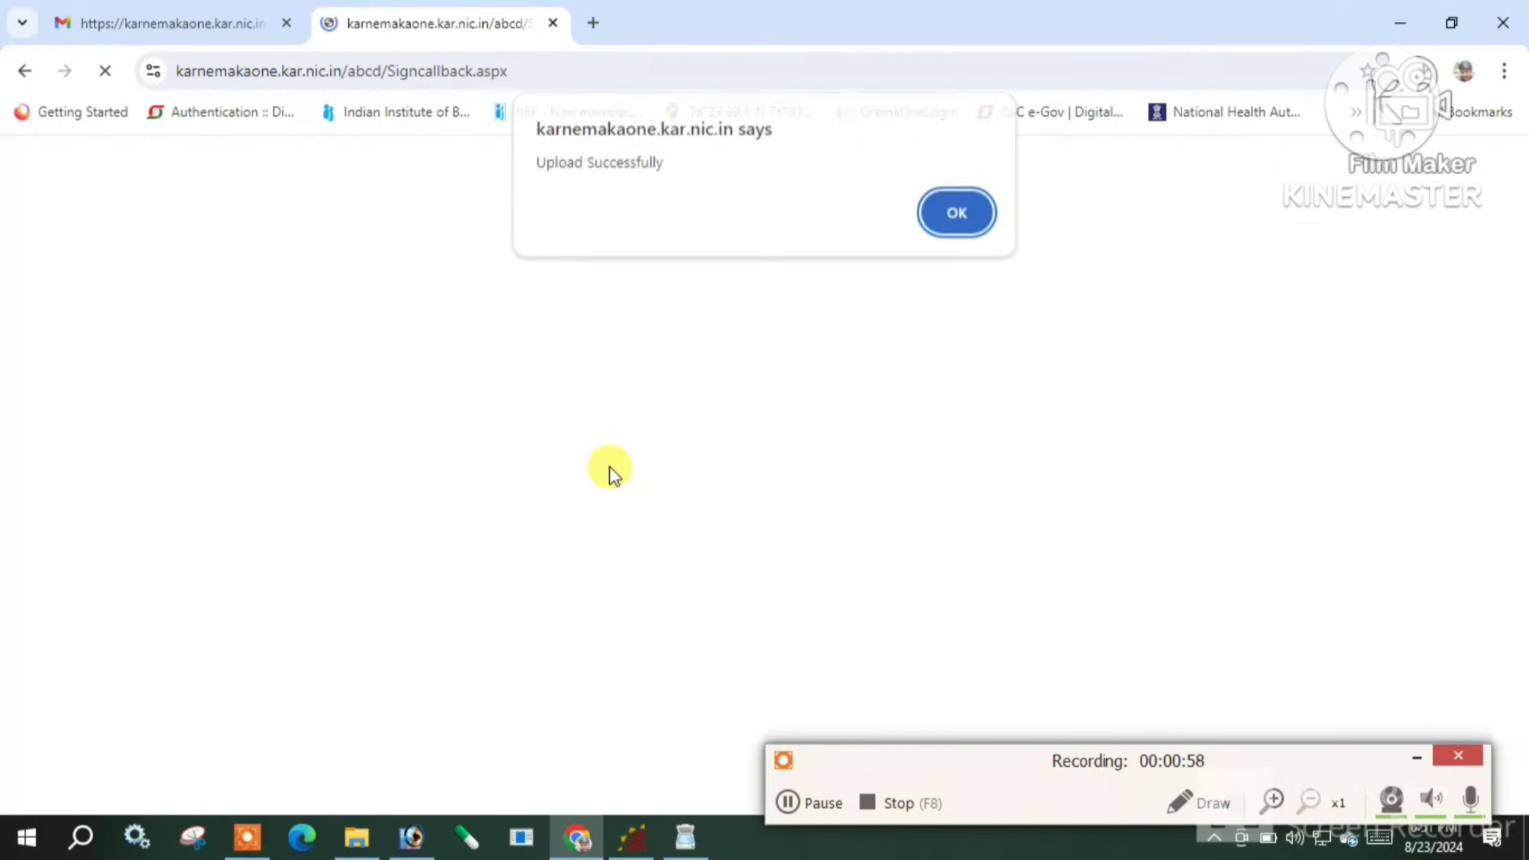
click(930, 214)
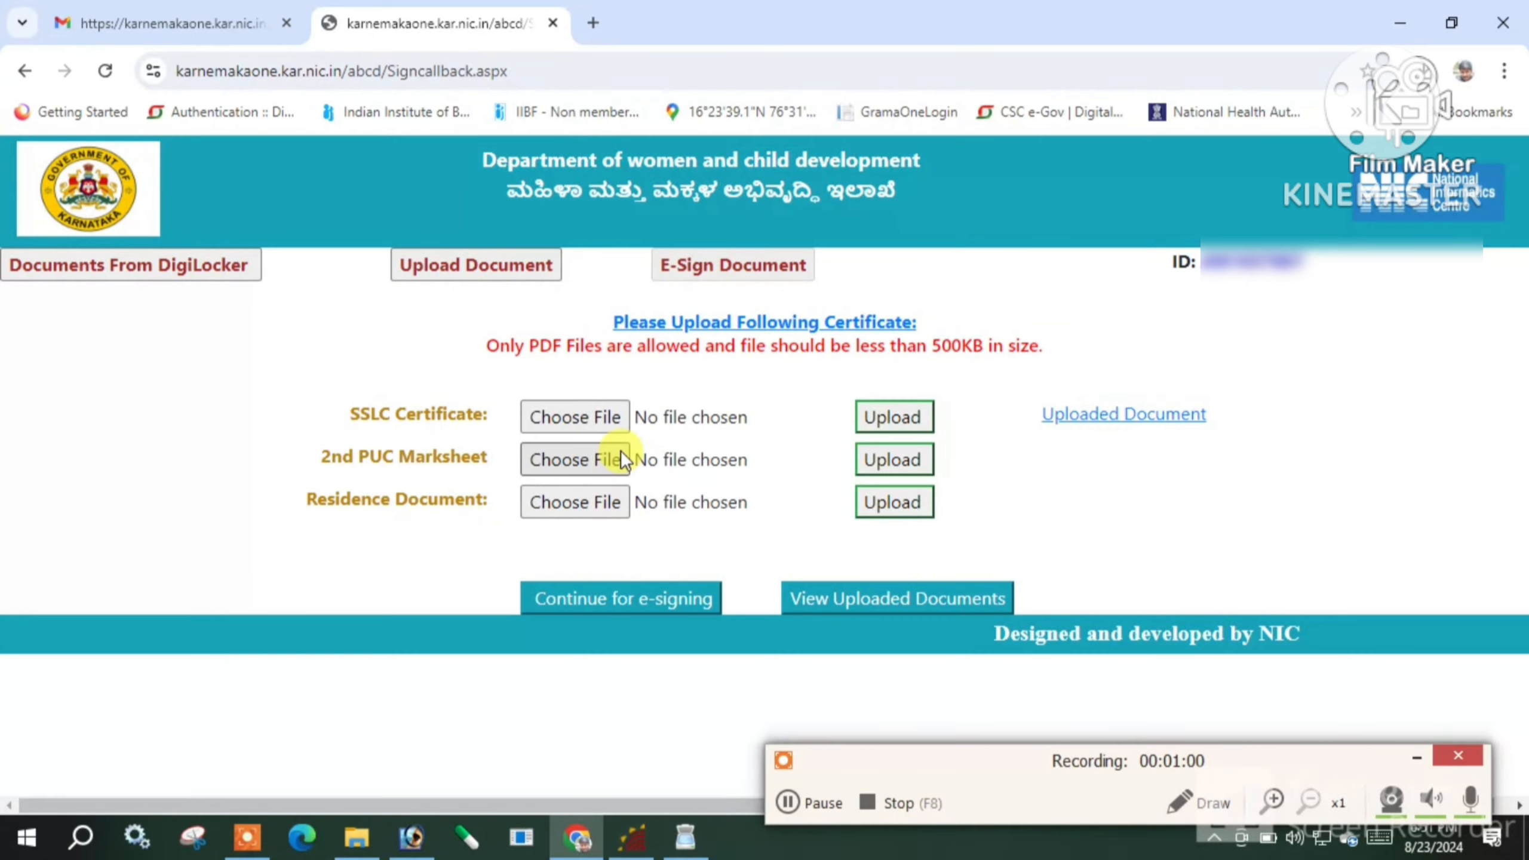
Upload SIDDA PUC.pdf as the 2nd PUC Marksheet and acknowledge the success message
click(538, 403)
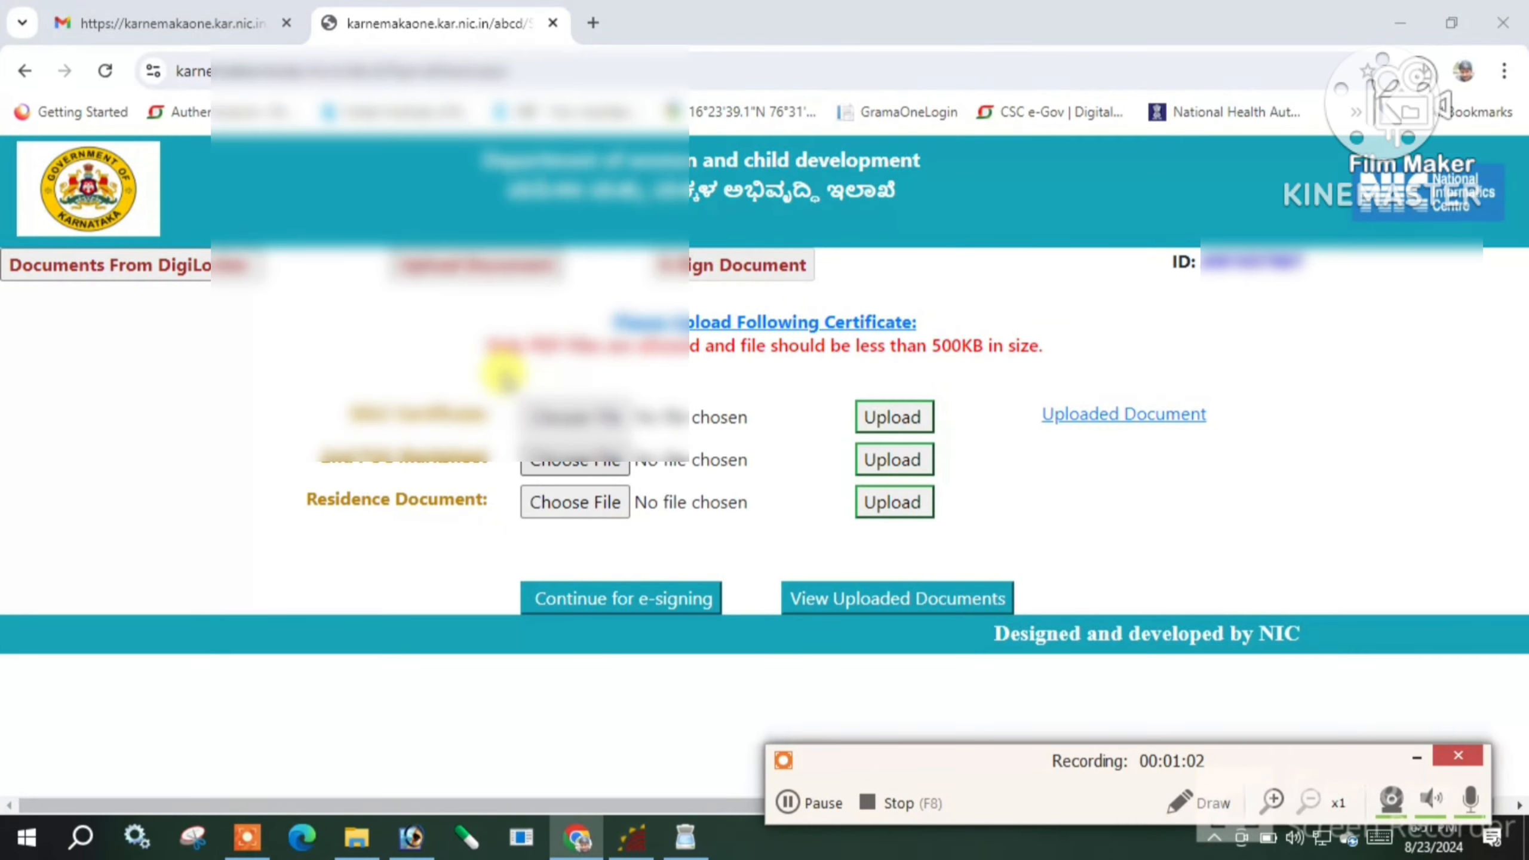
double_click(643, 215)
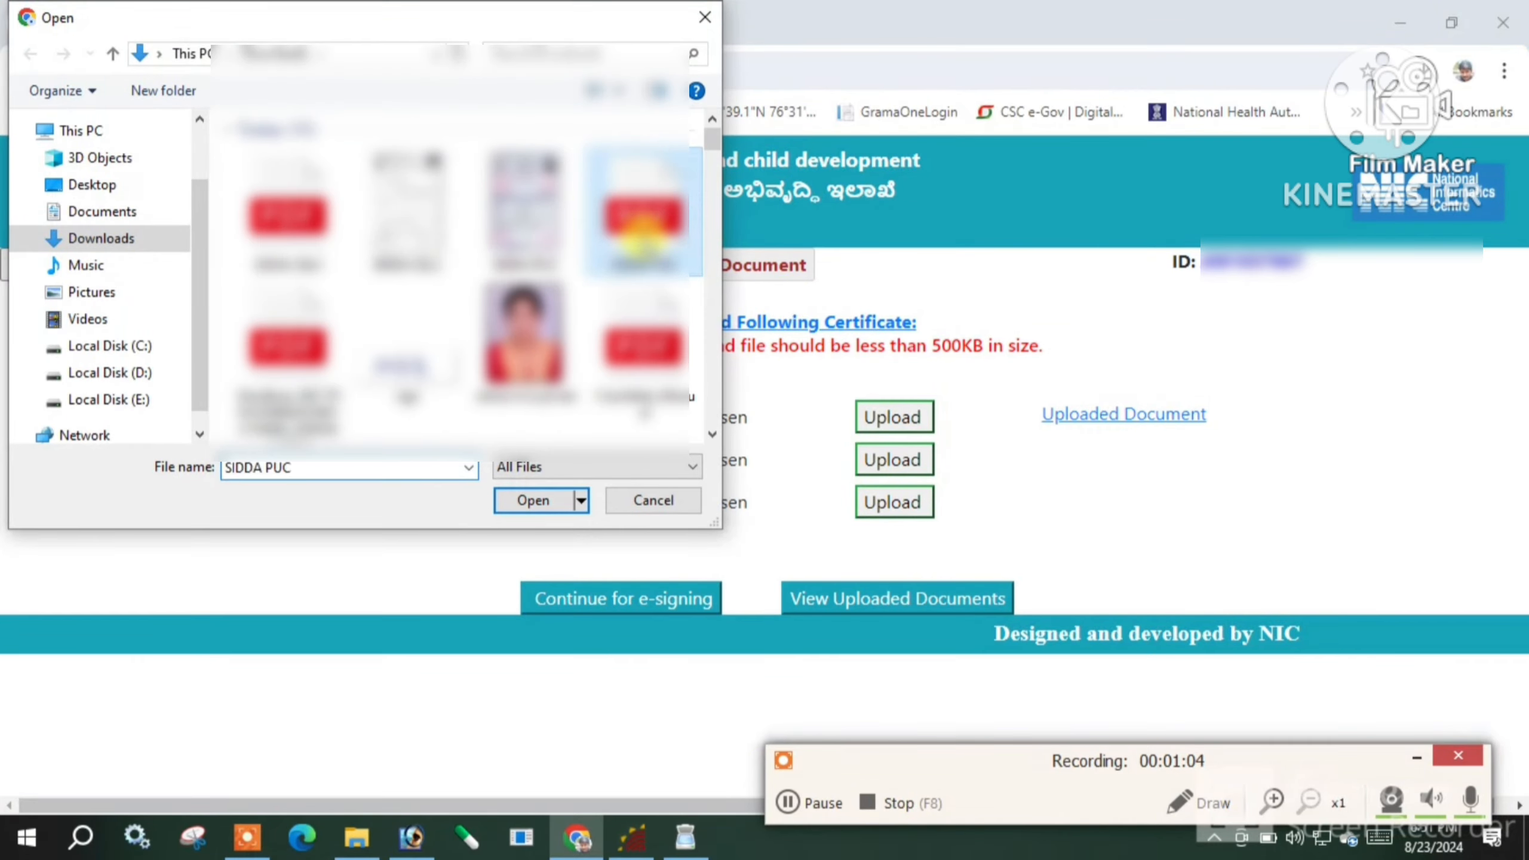
click(881, 459)
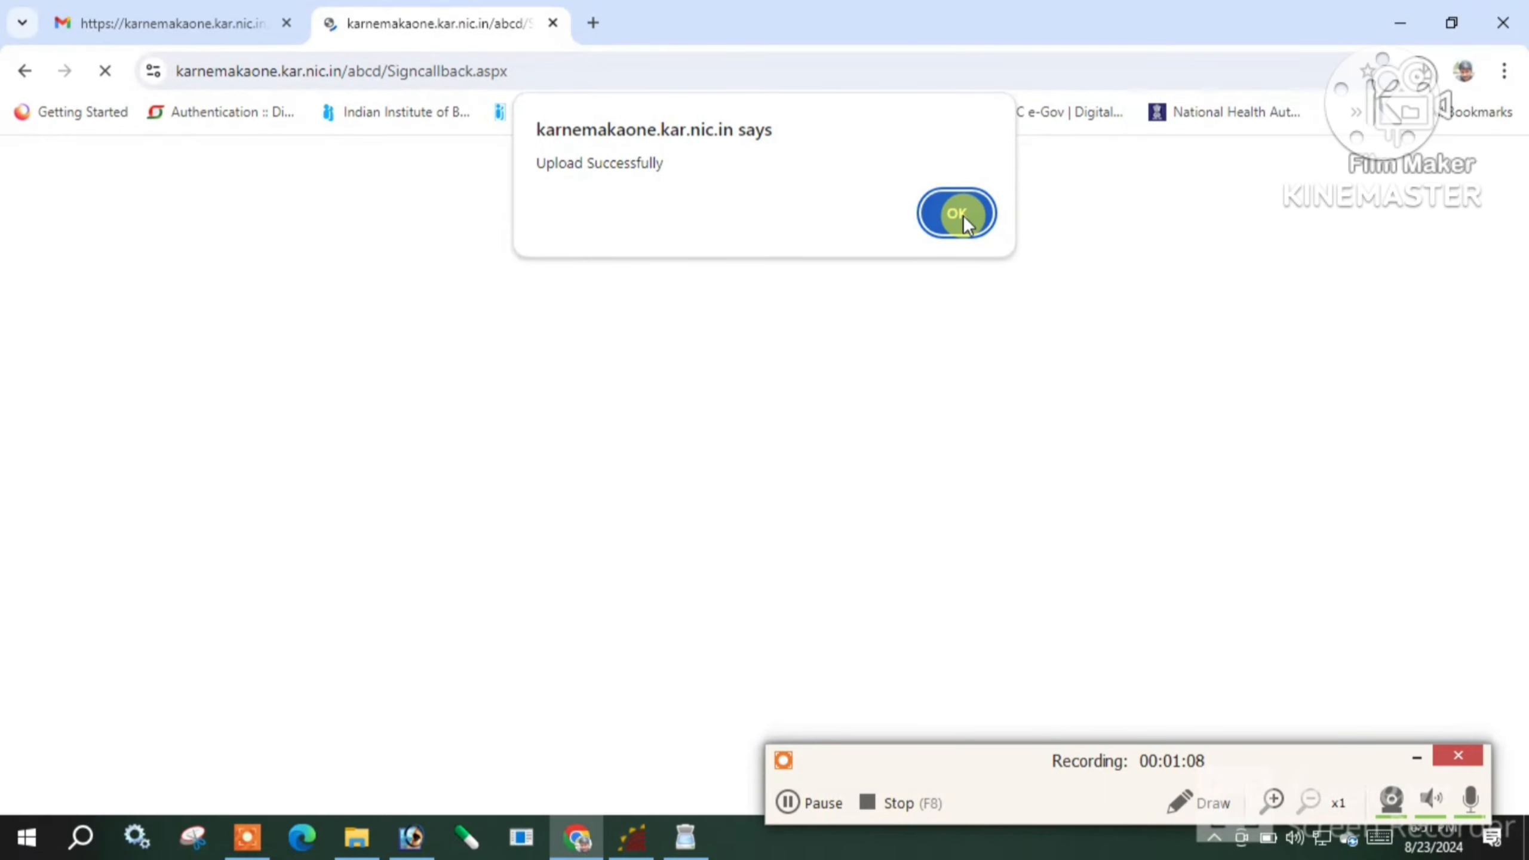
click(963, 215)
Upload the residence certificate PDF as the Residence Document
click(587, 500)
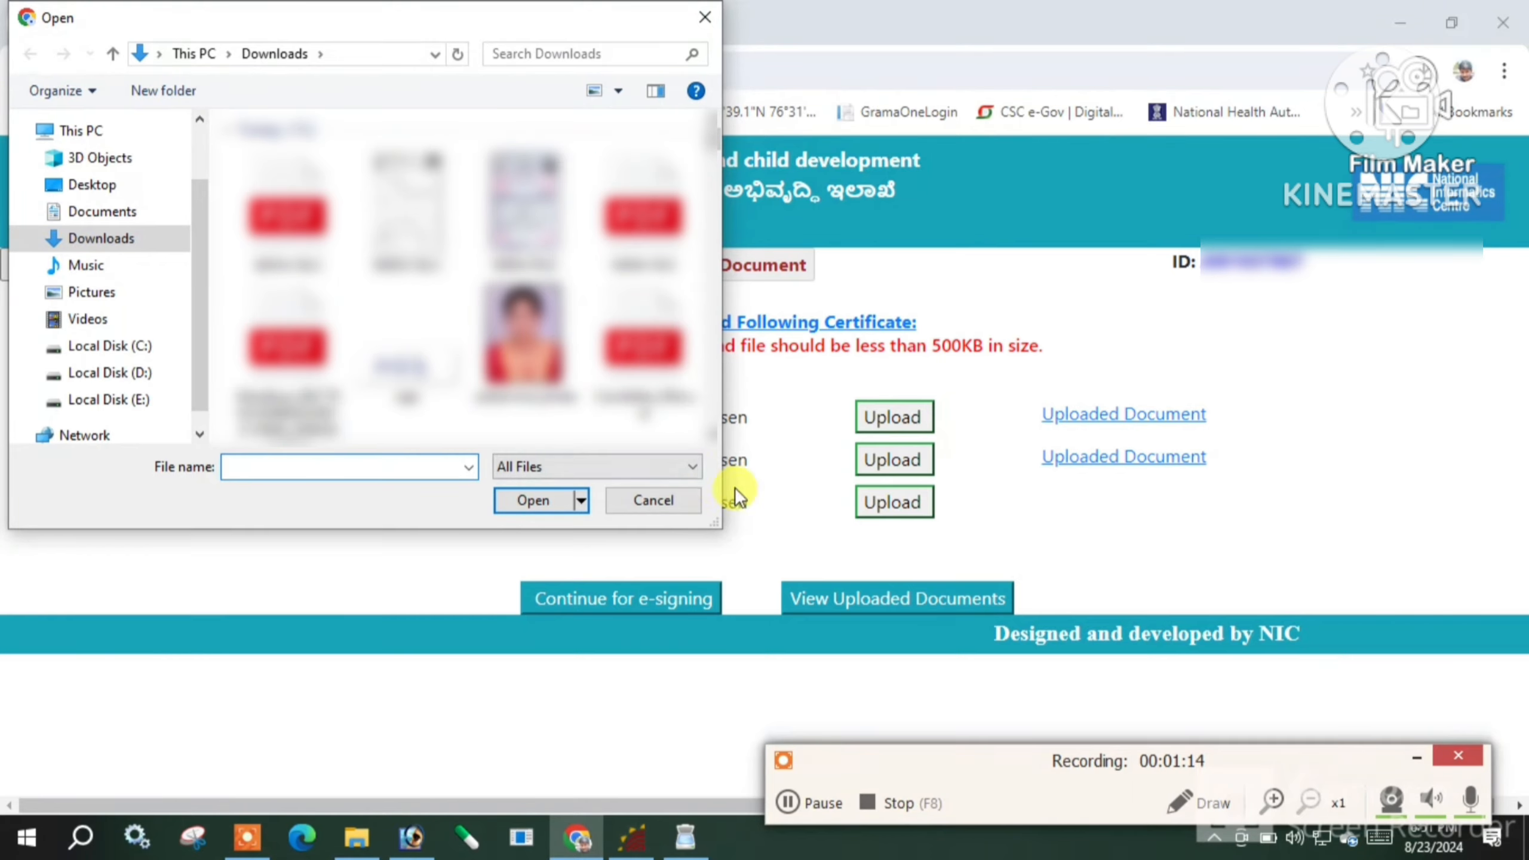
scroll(707, 442, down, 3)
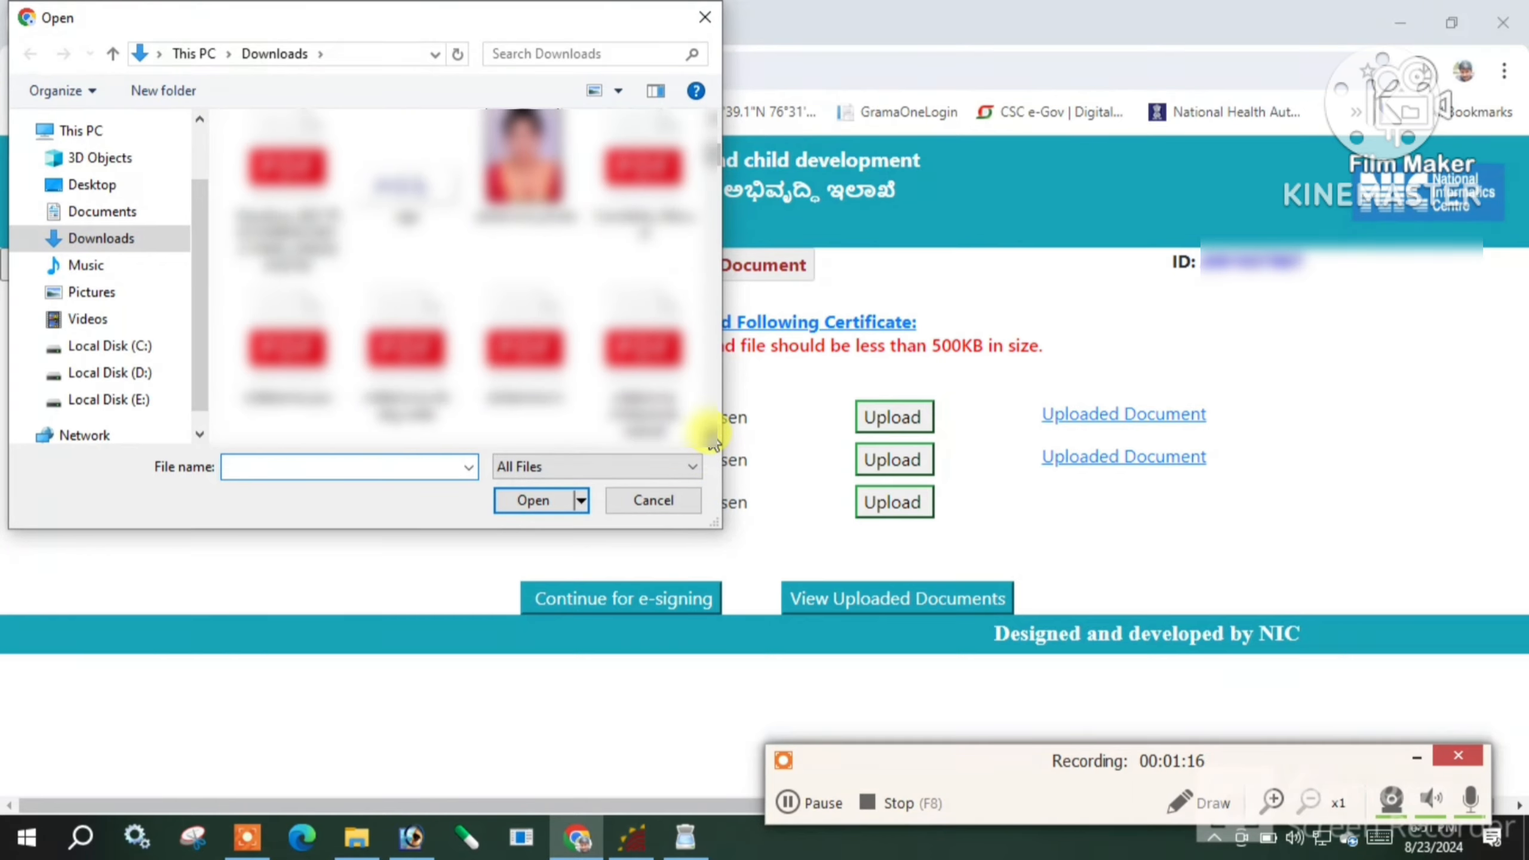
double_click(641, 367)
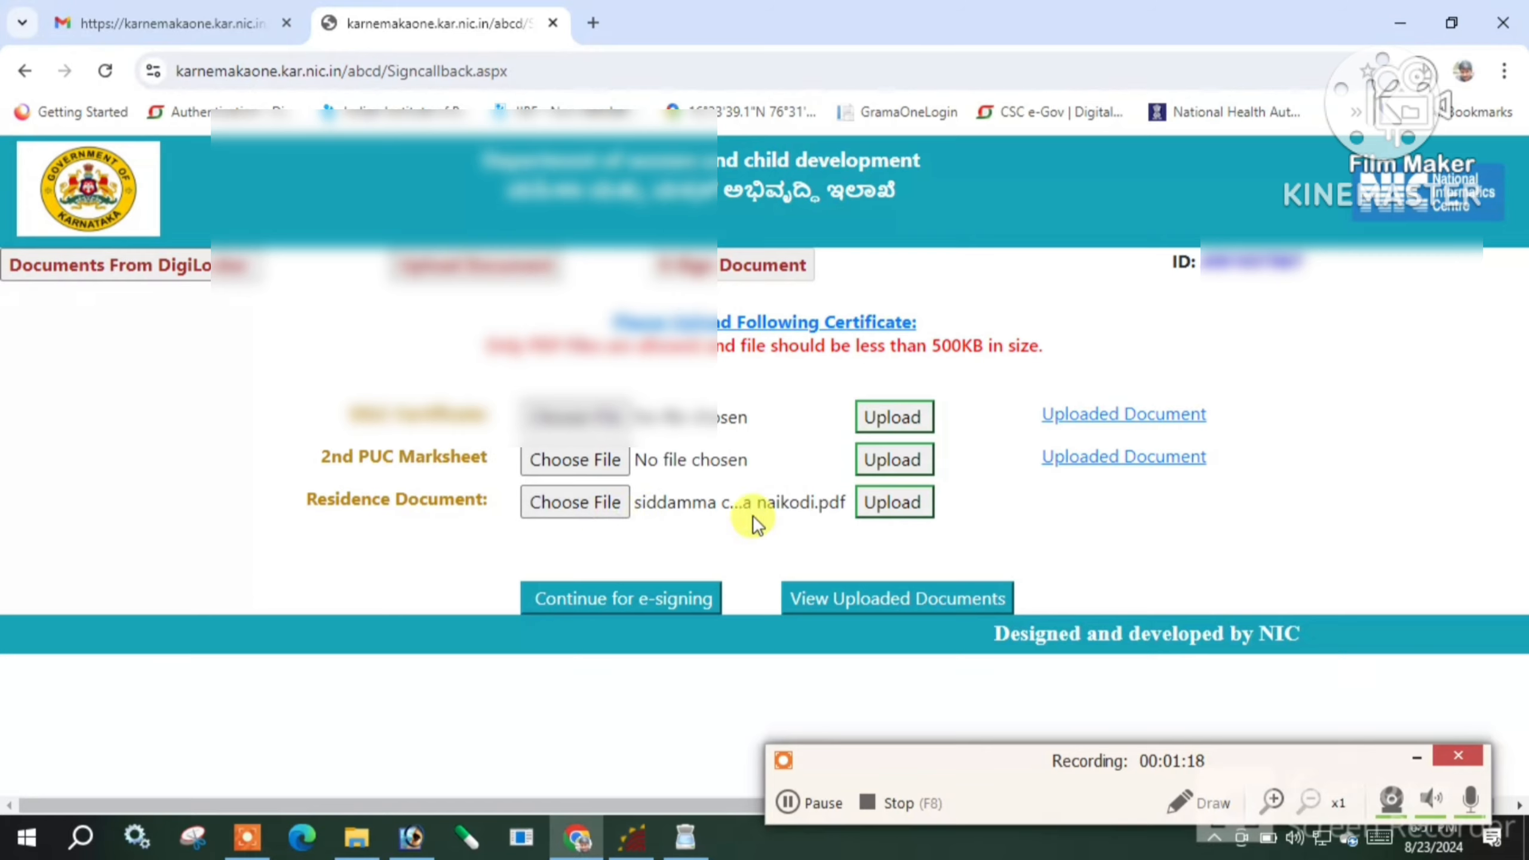
click(862, 507)
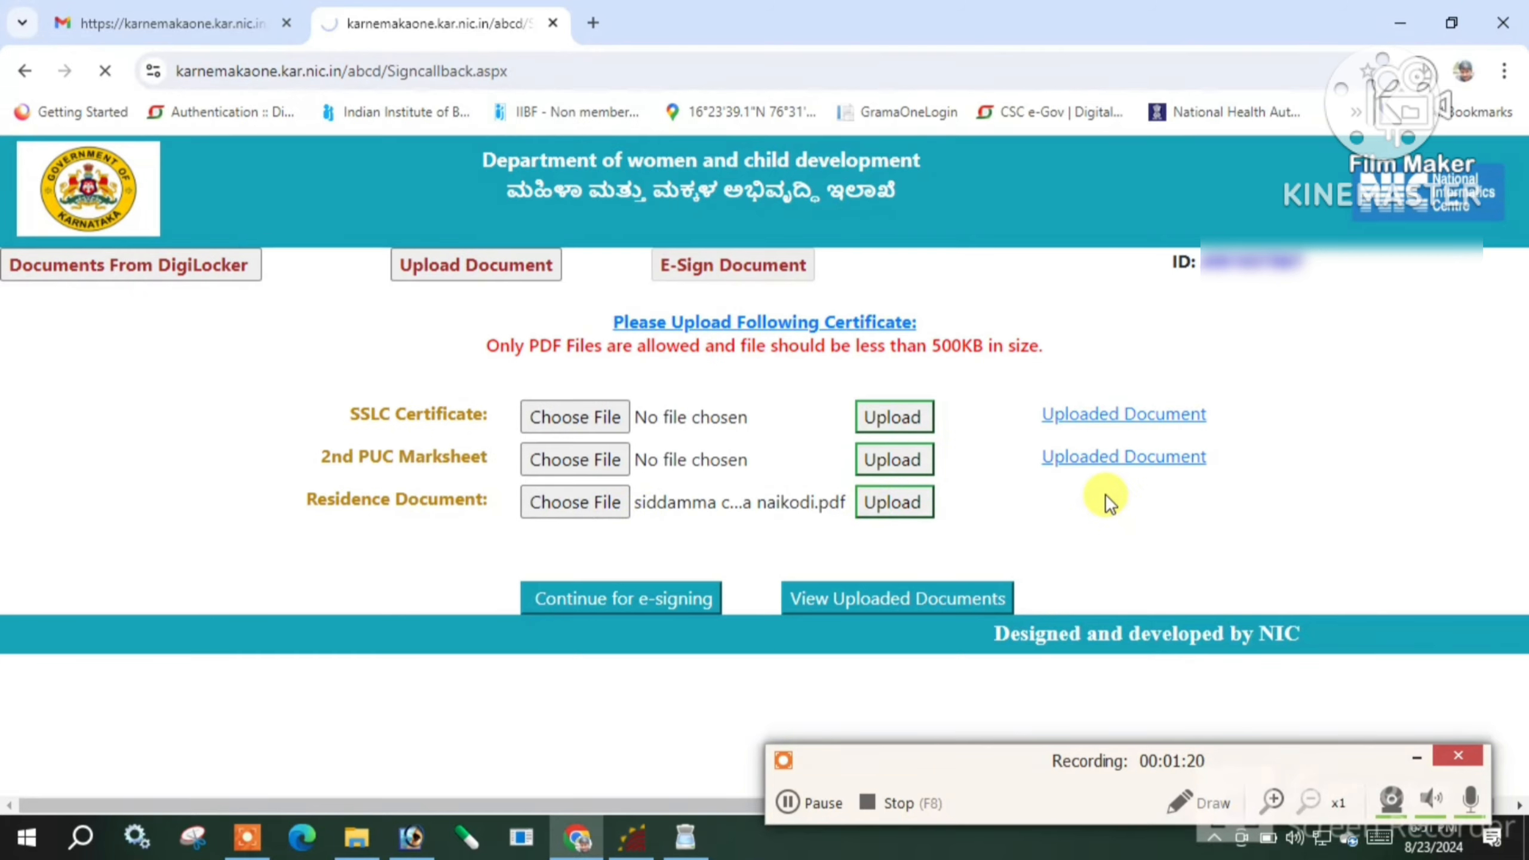
click(963, 226)
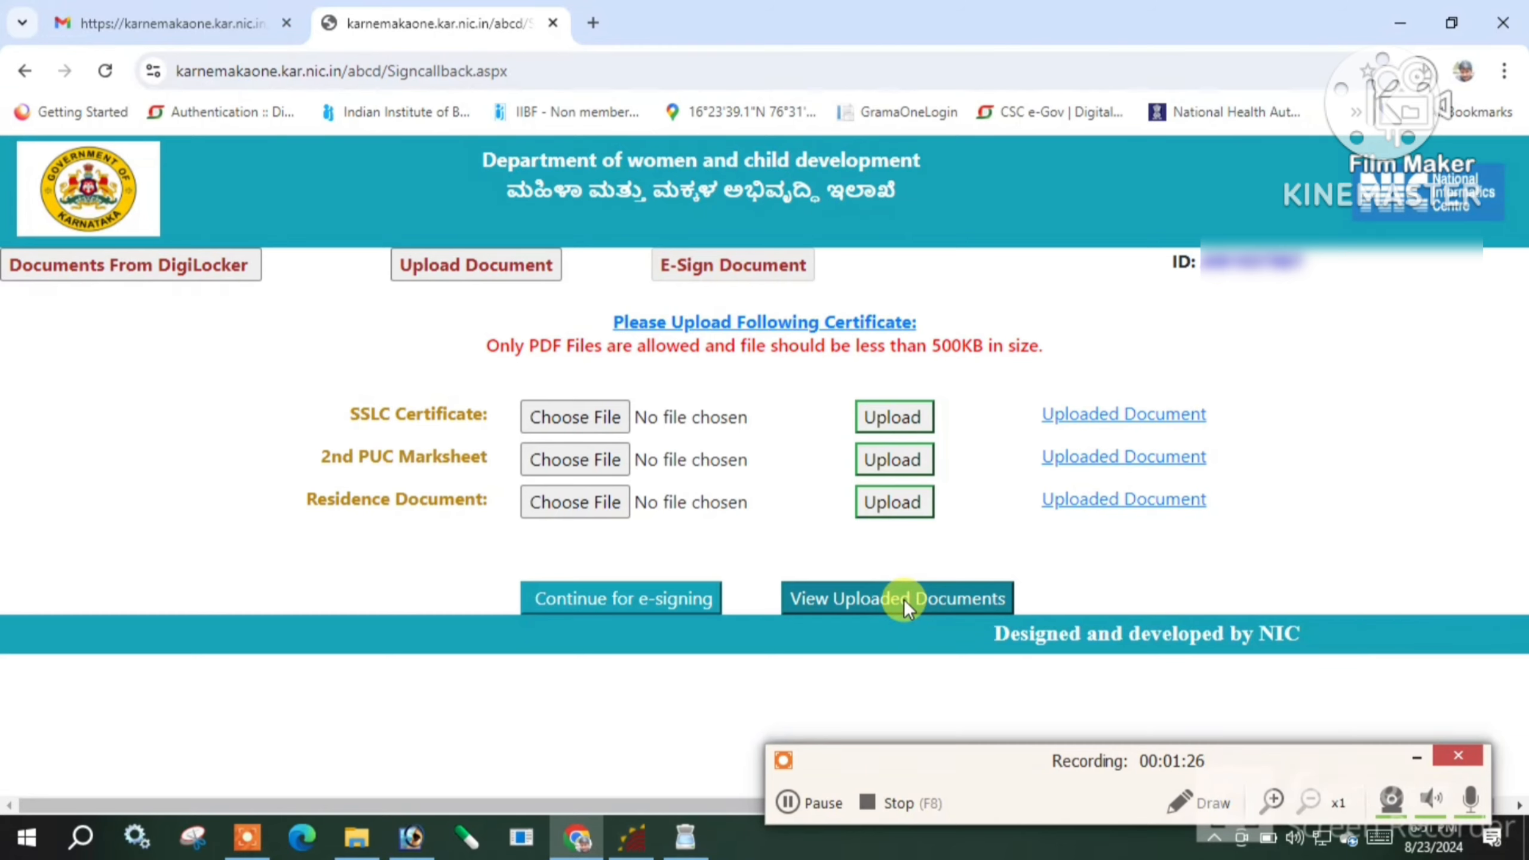
Review the uploaded Class Xth Certificate and Residential document PDFs from the status list
click(897, 598)
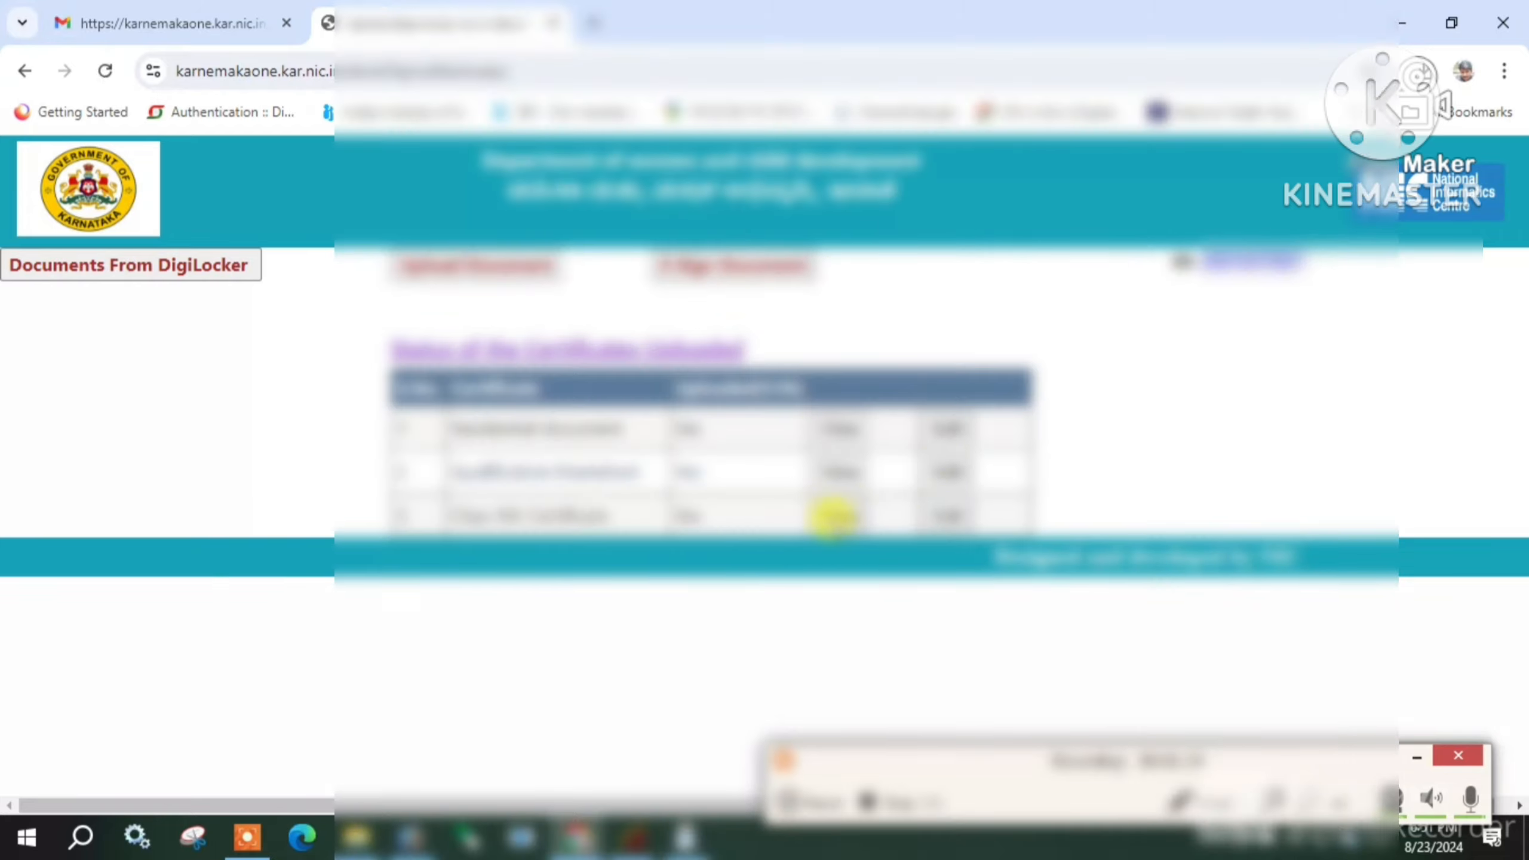
click(843, 516)
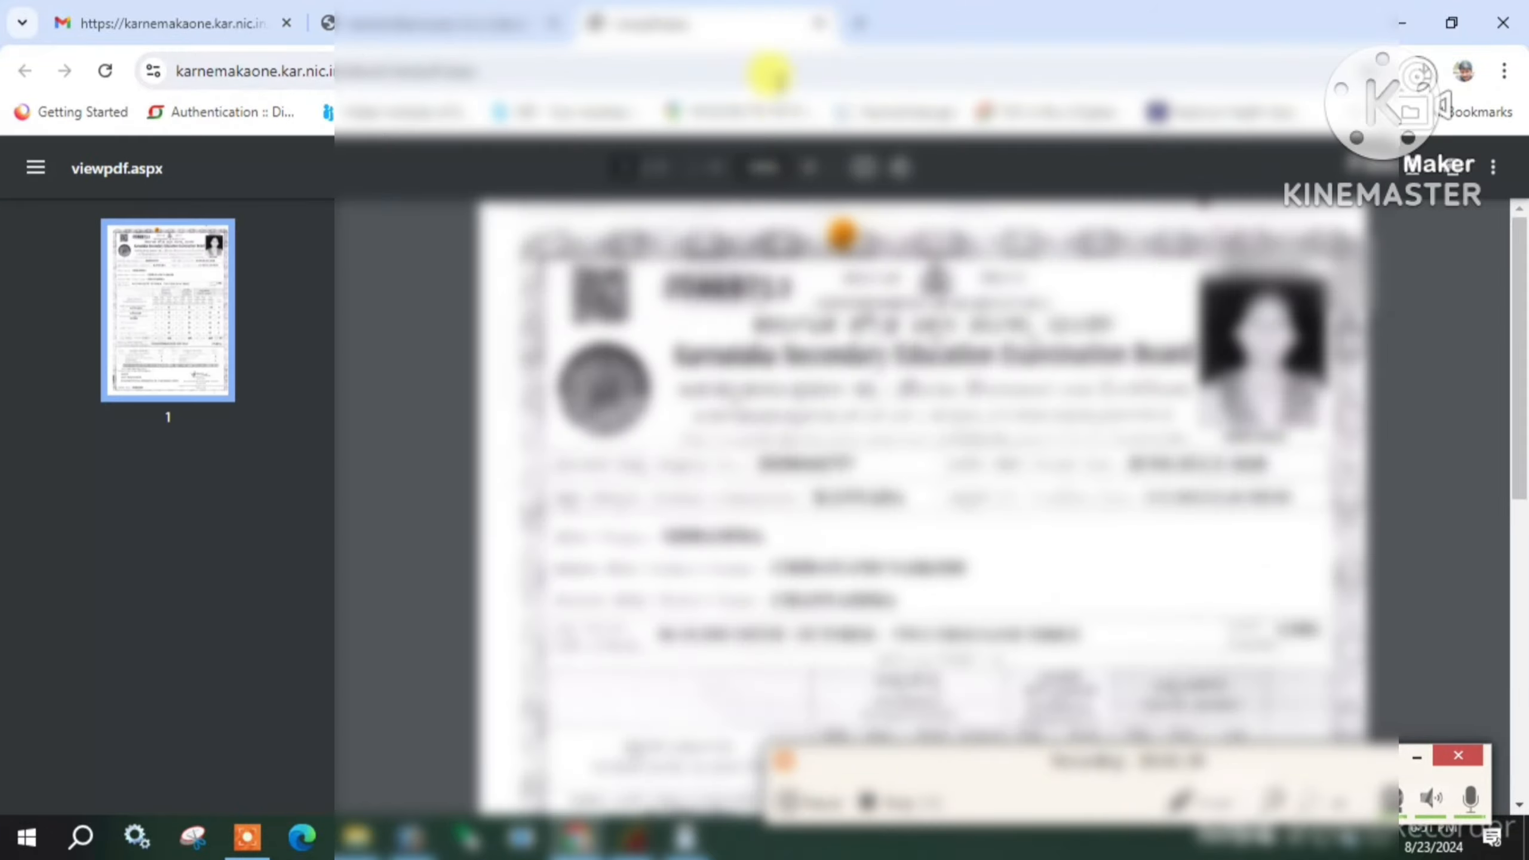
click(818, 24)
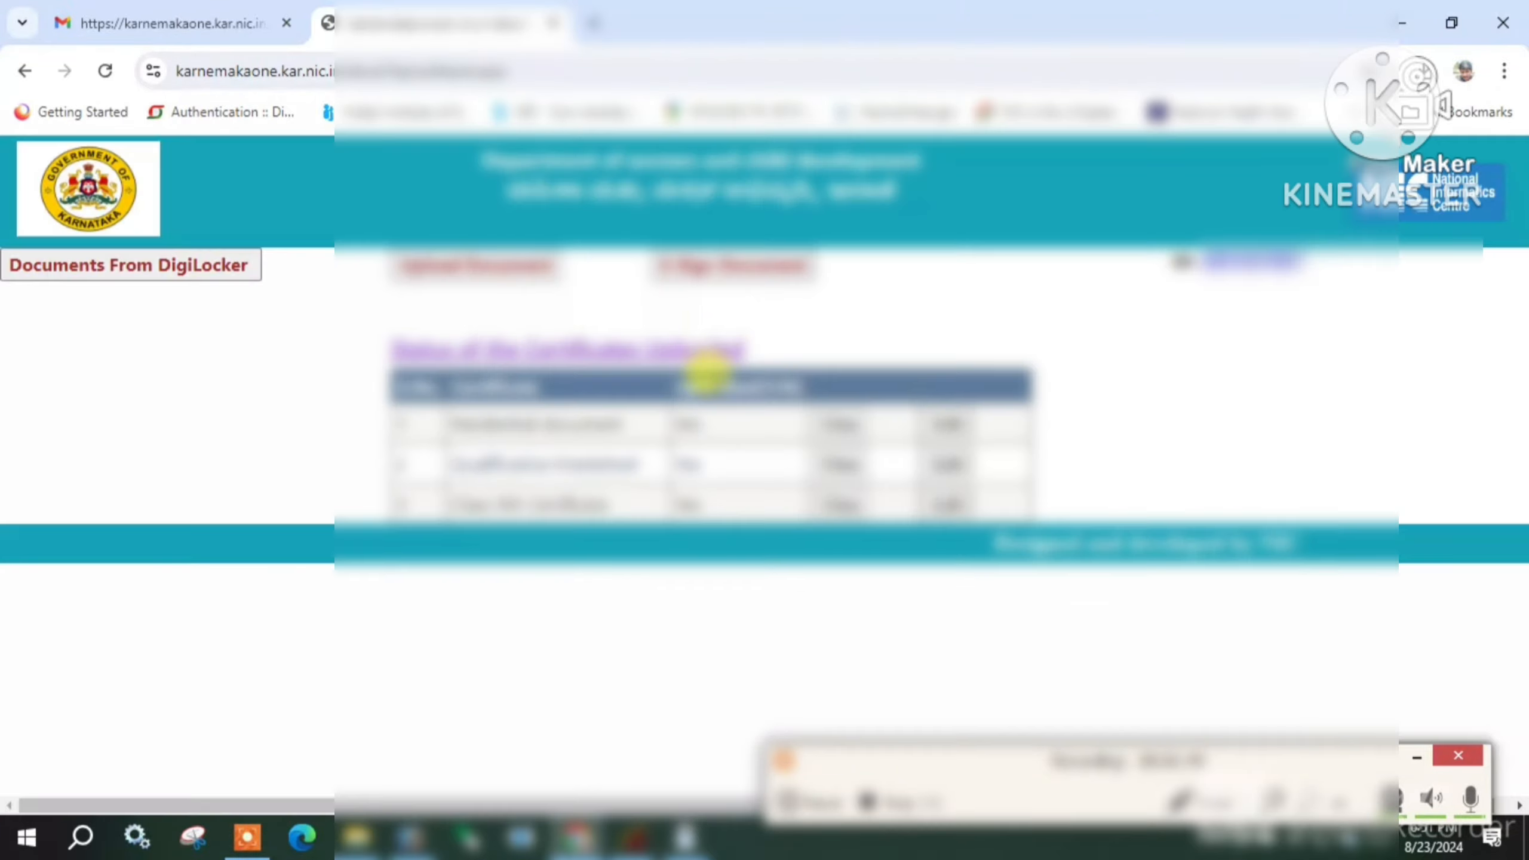
click(841, 429)
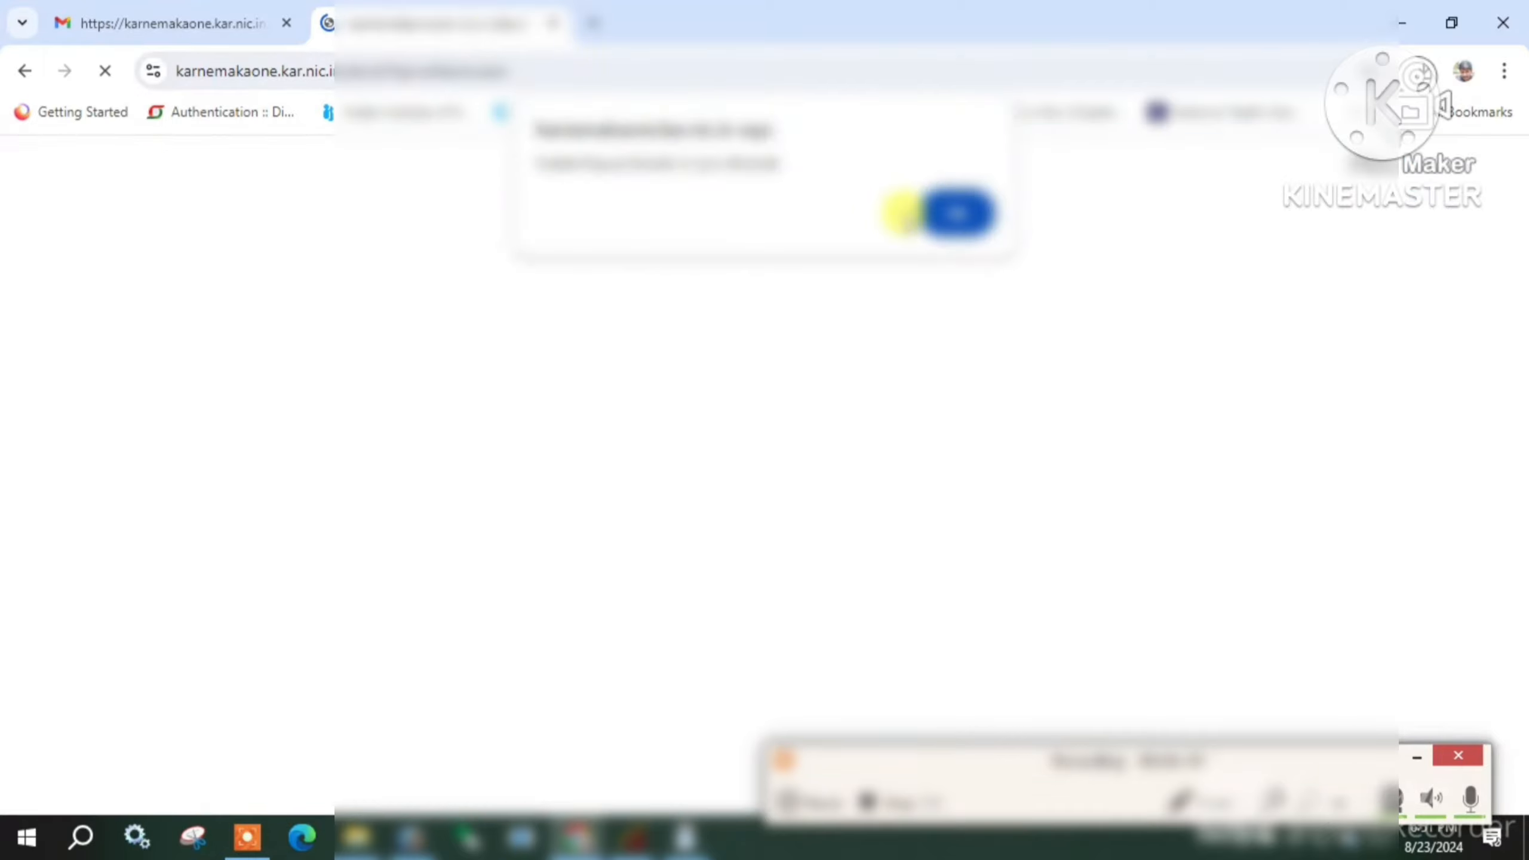
click(953, 220)
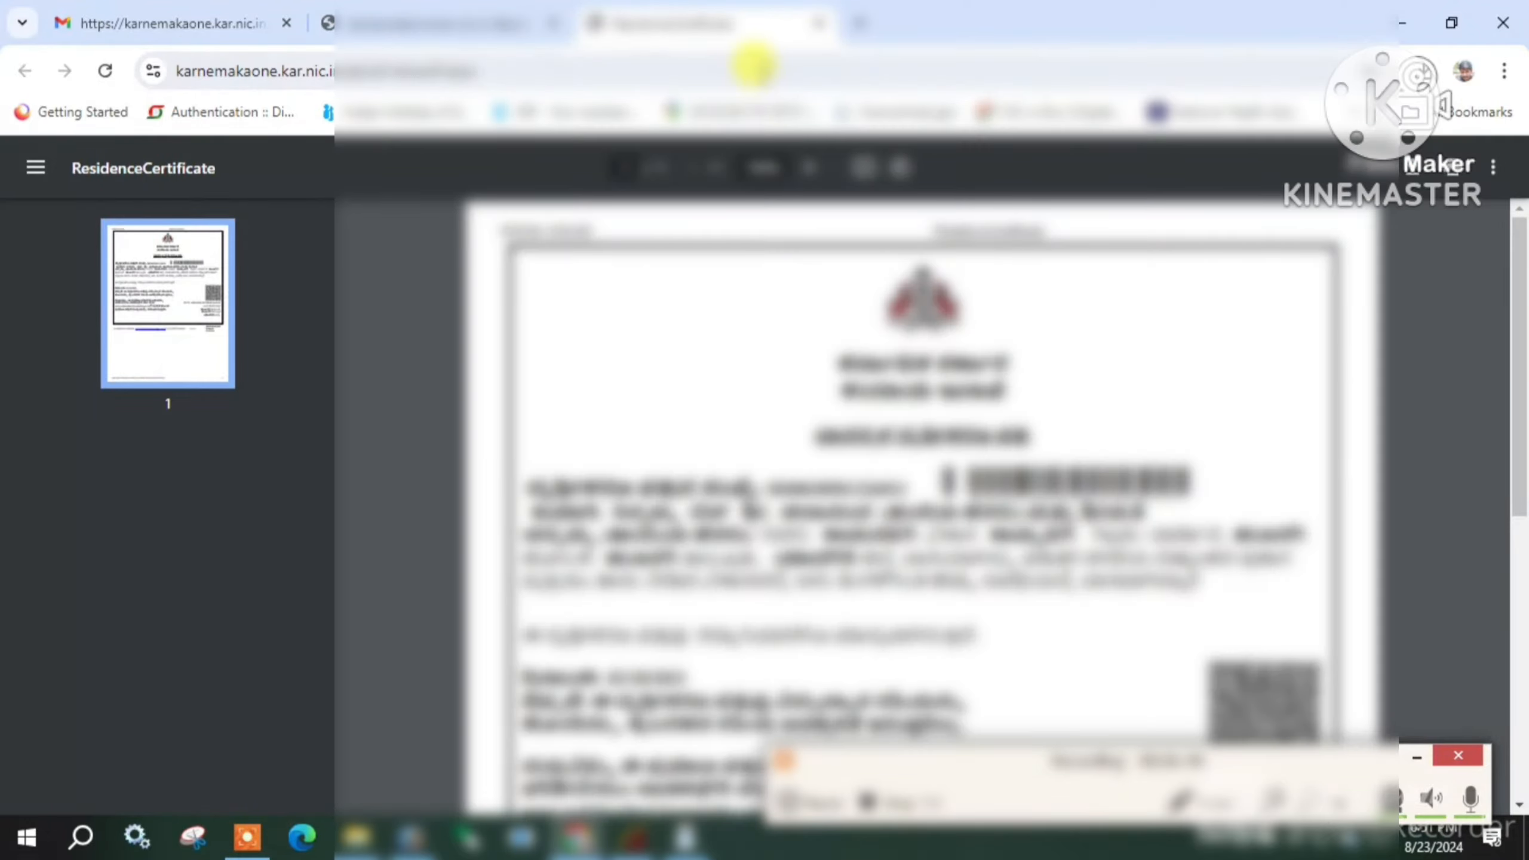
click(831, 24)
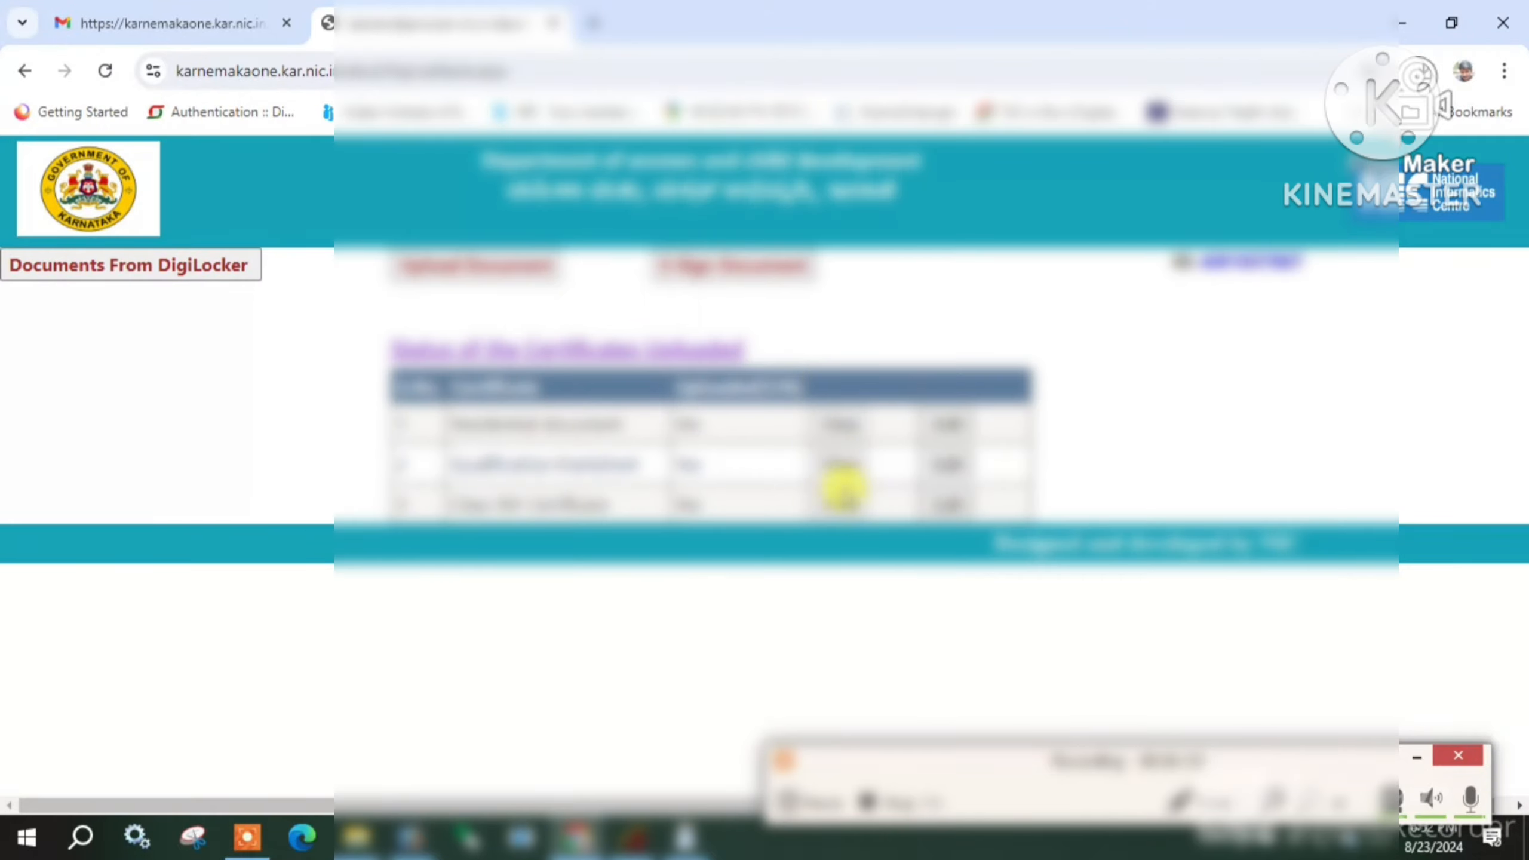
click(843, 503)
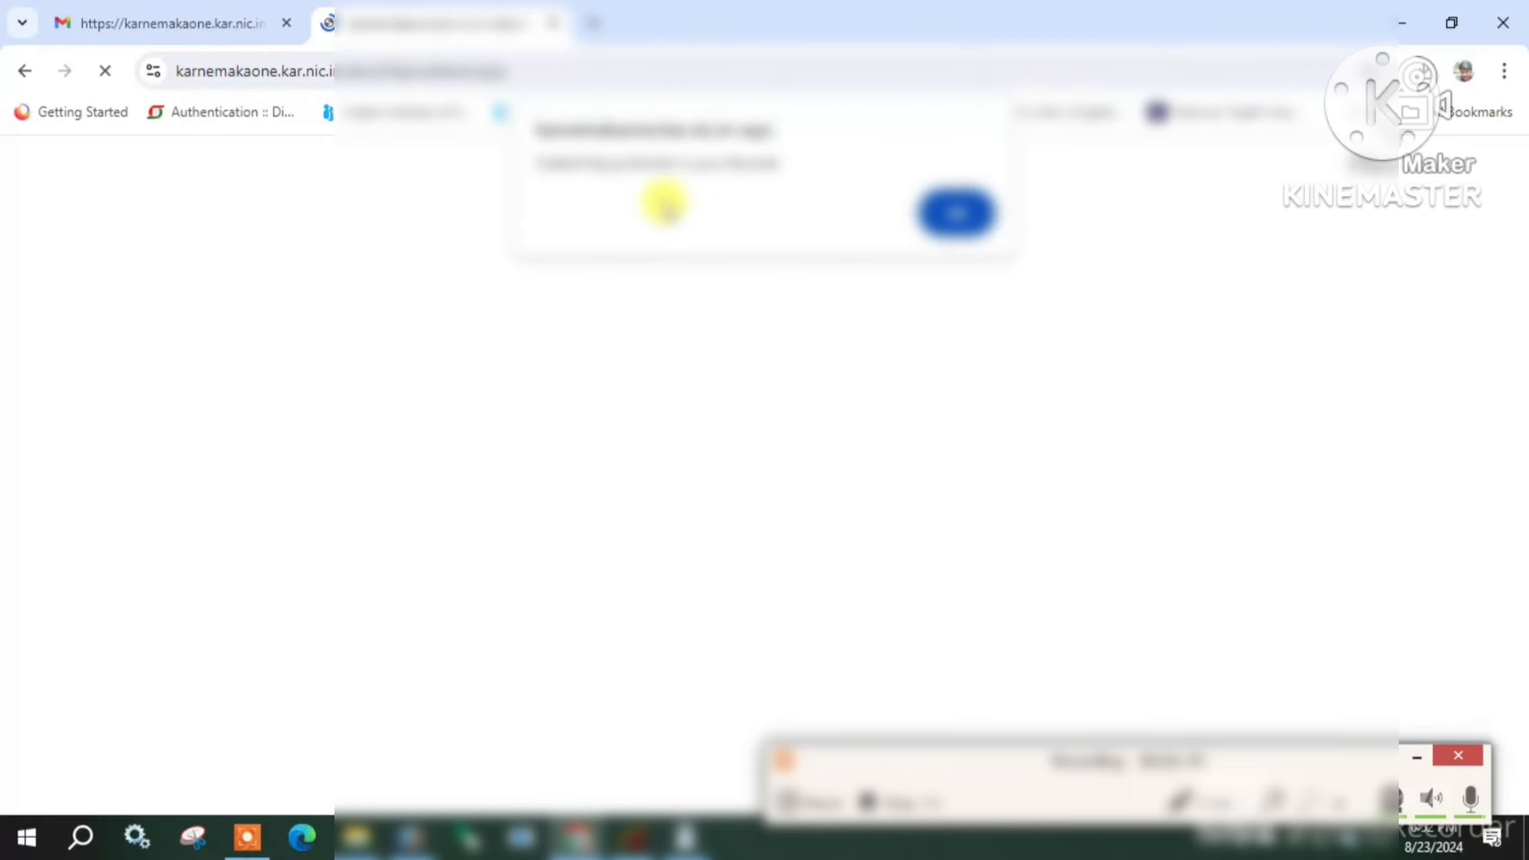
click(955, 212)
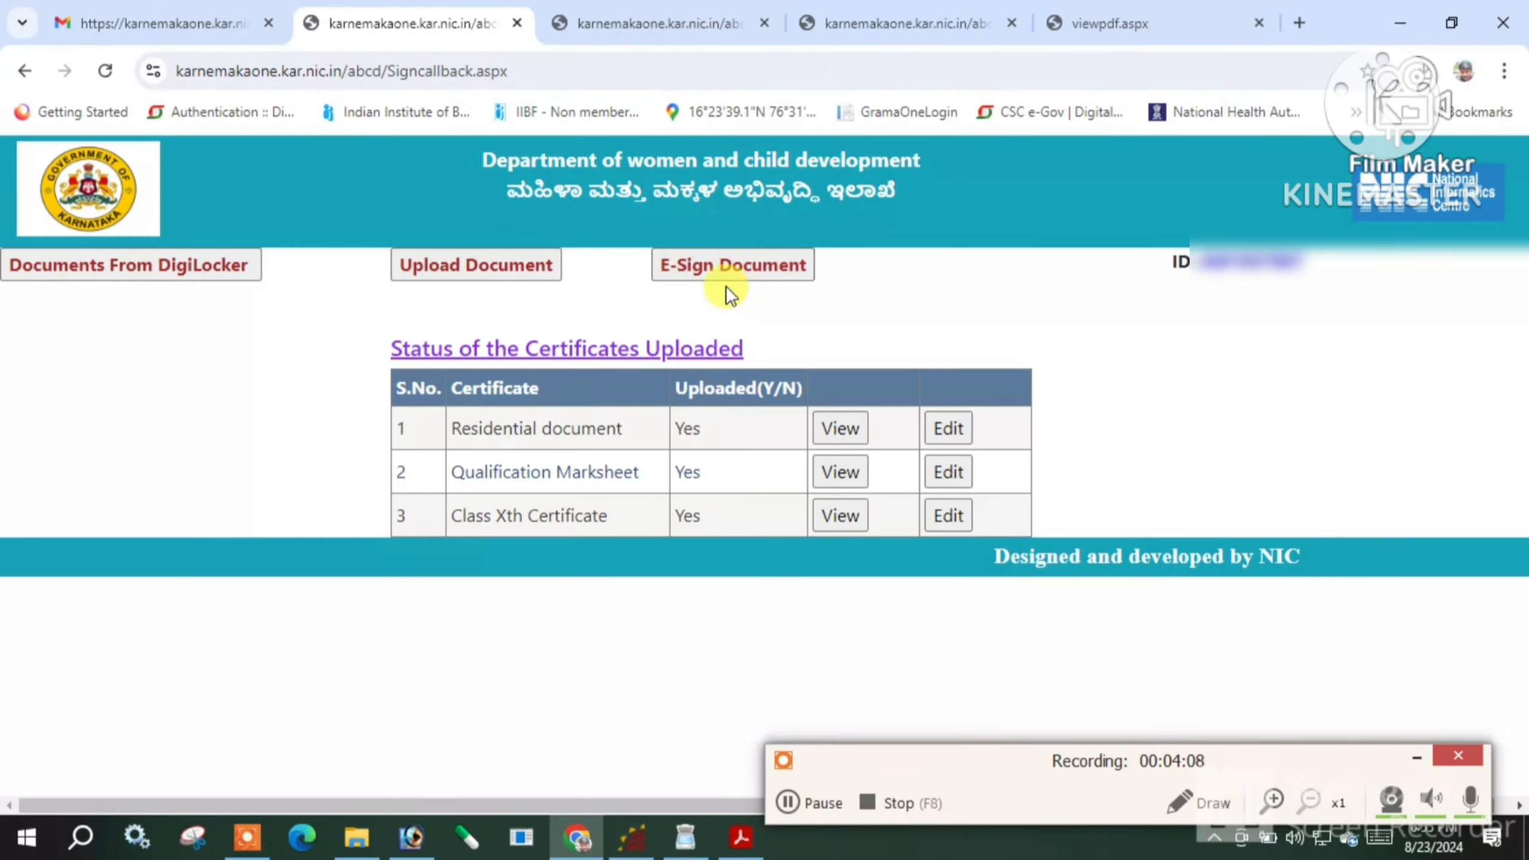
Proceed to E-Sign for the documents and tick the 'I agree' consent checkbox
click(704, 266)
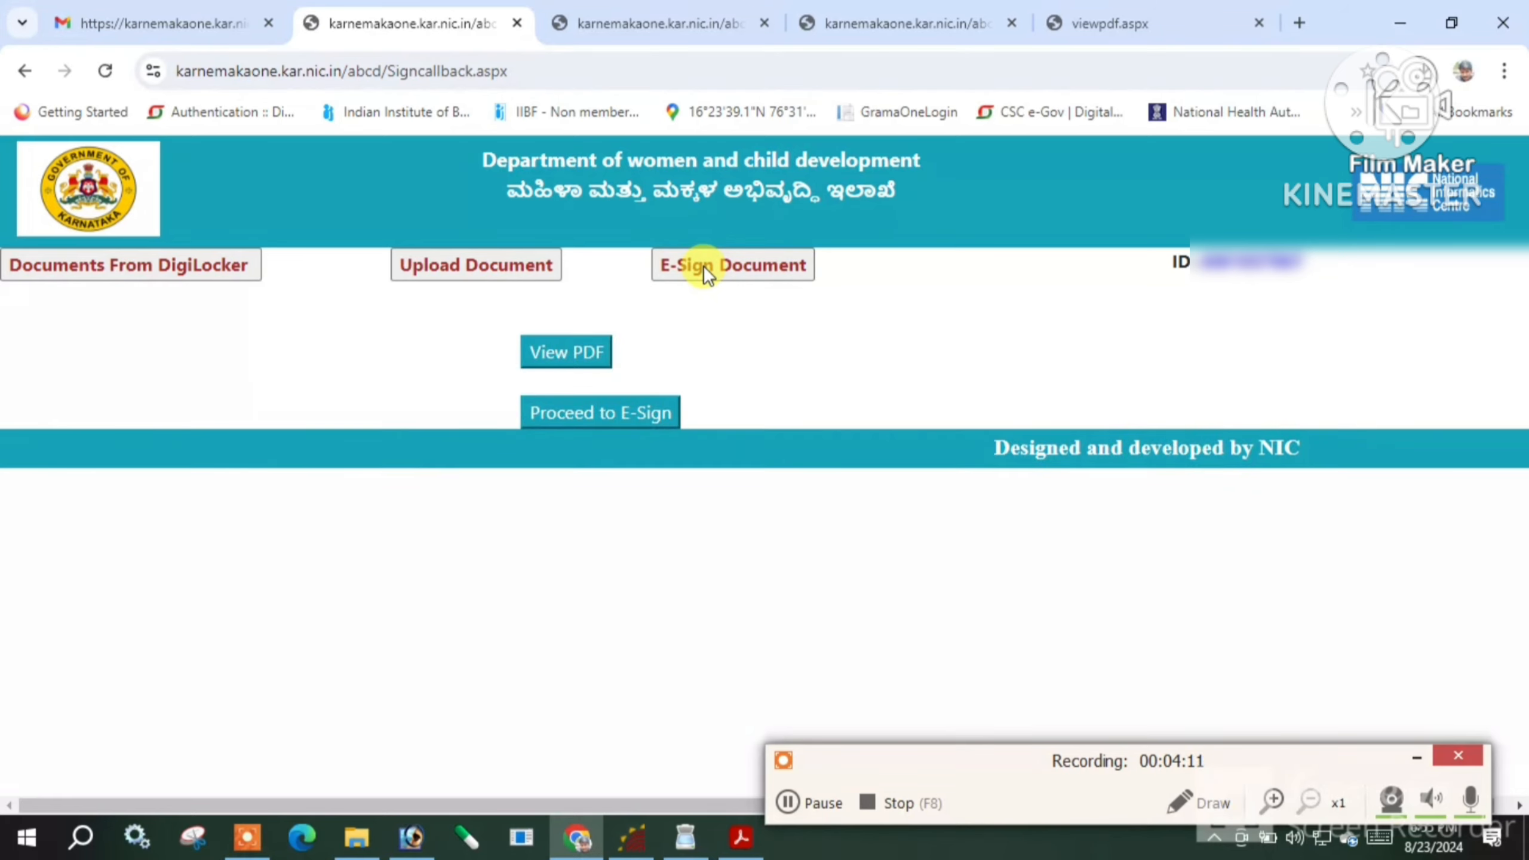
click(614, 416)
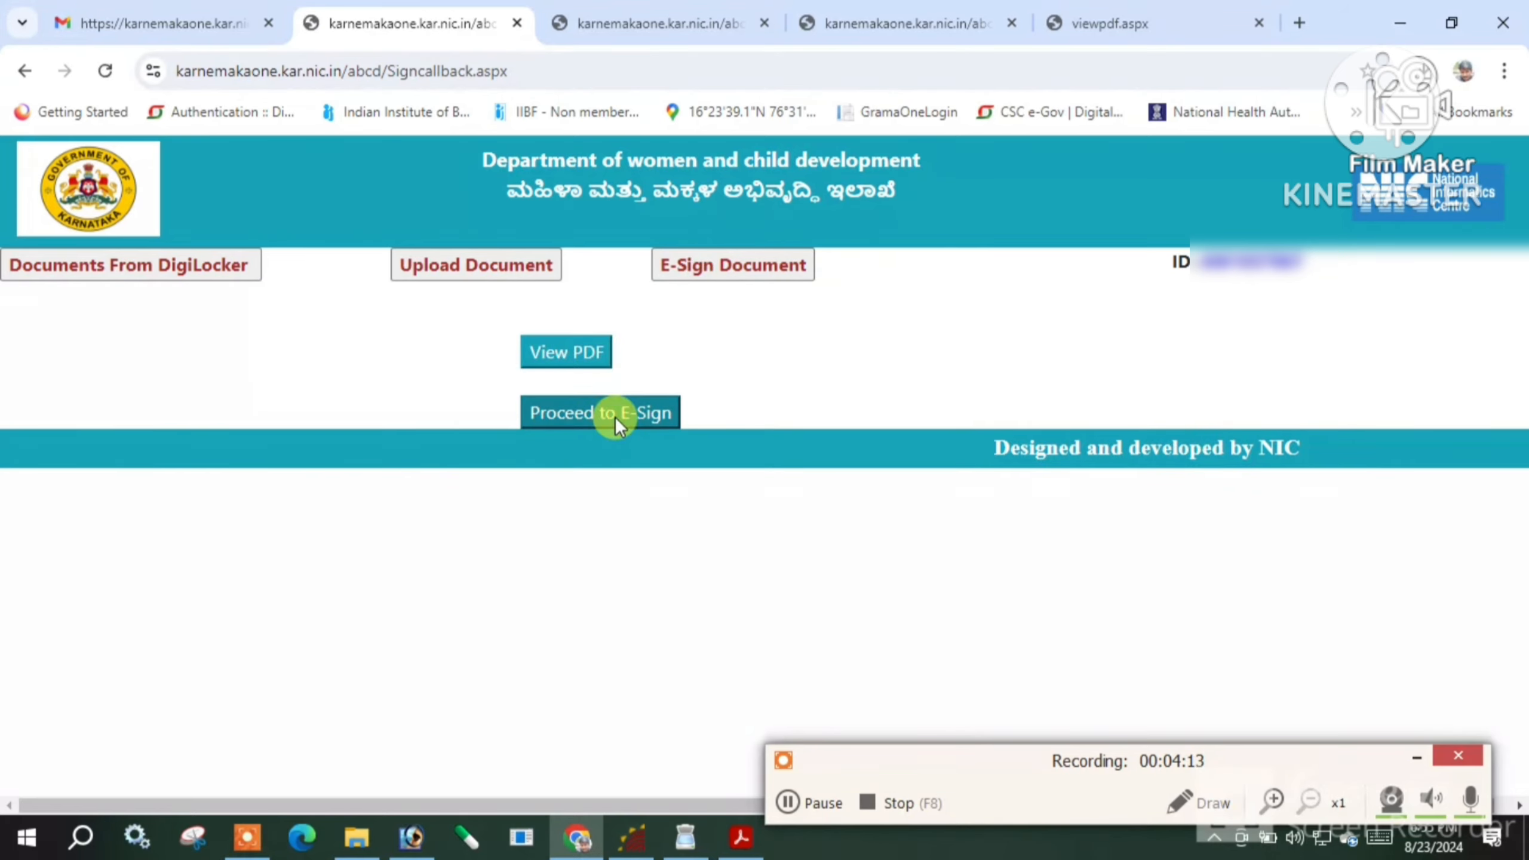
click(860, 233)
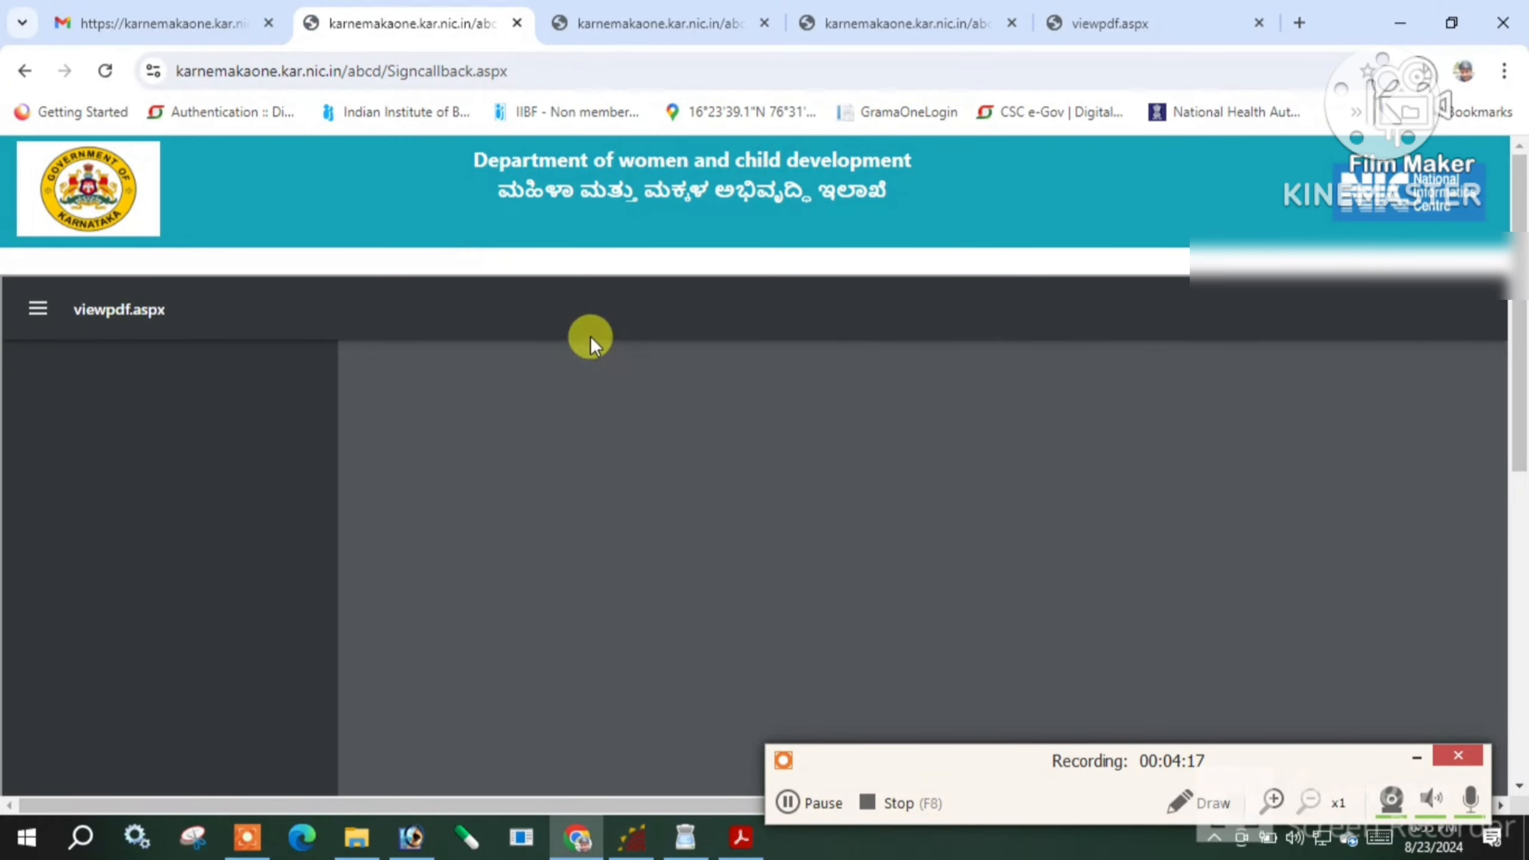
scroll(1391, 530, down, 10)
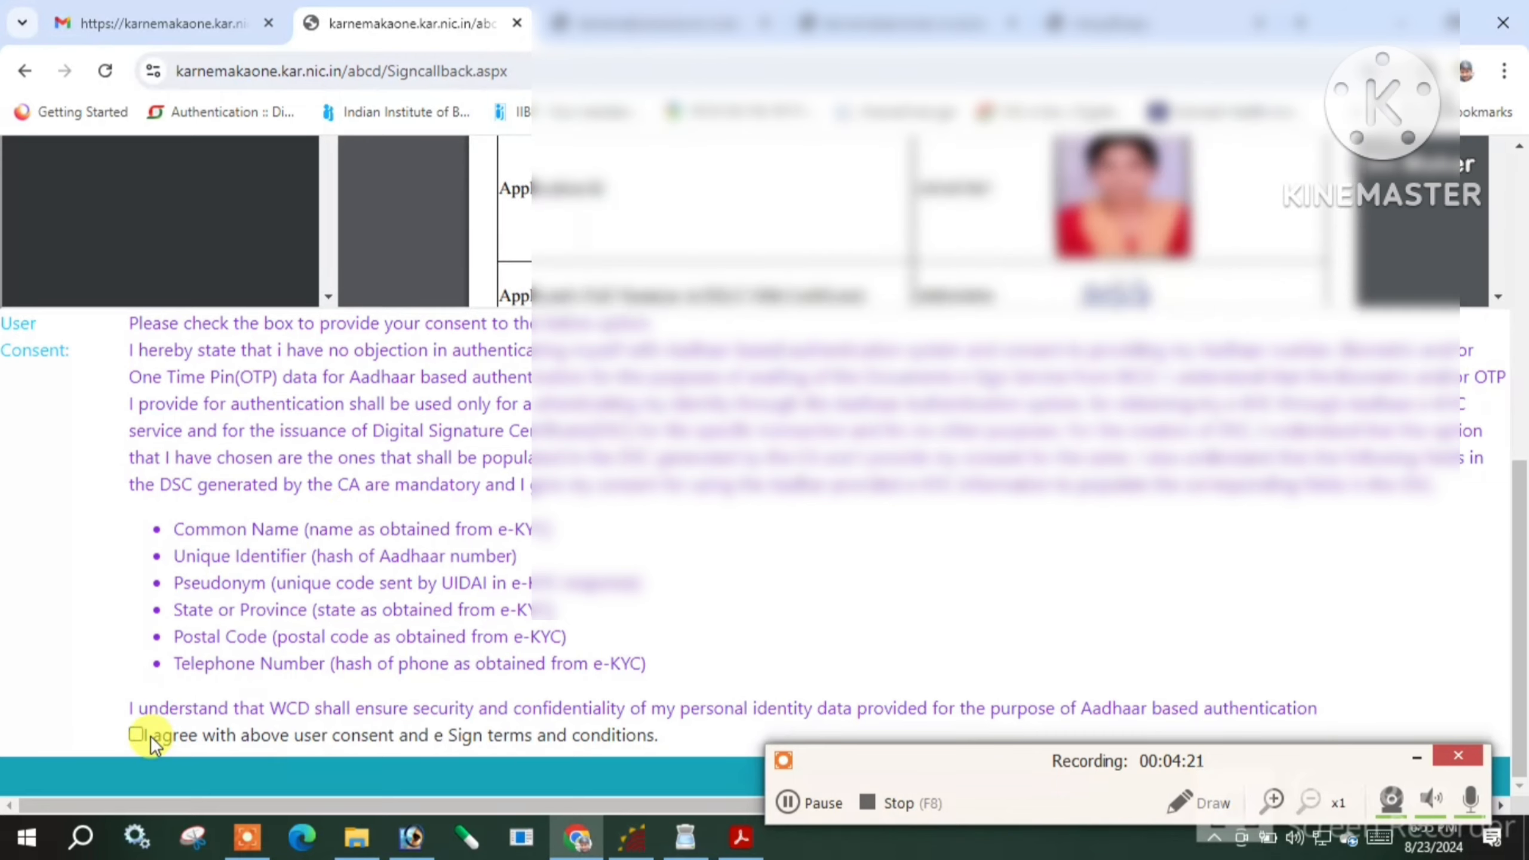
click(136, 735)
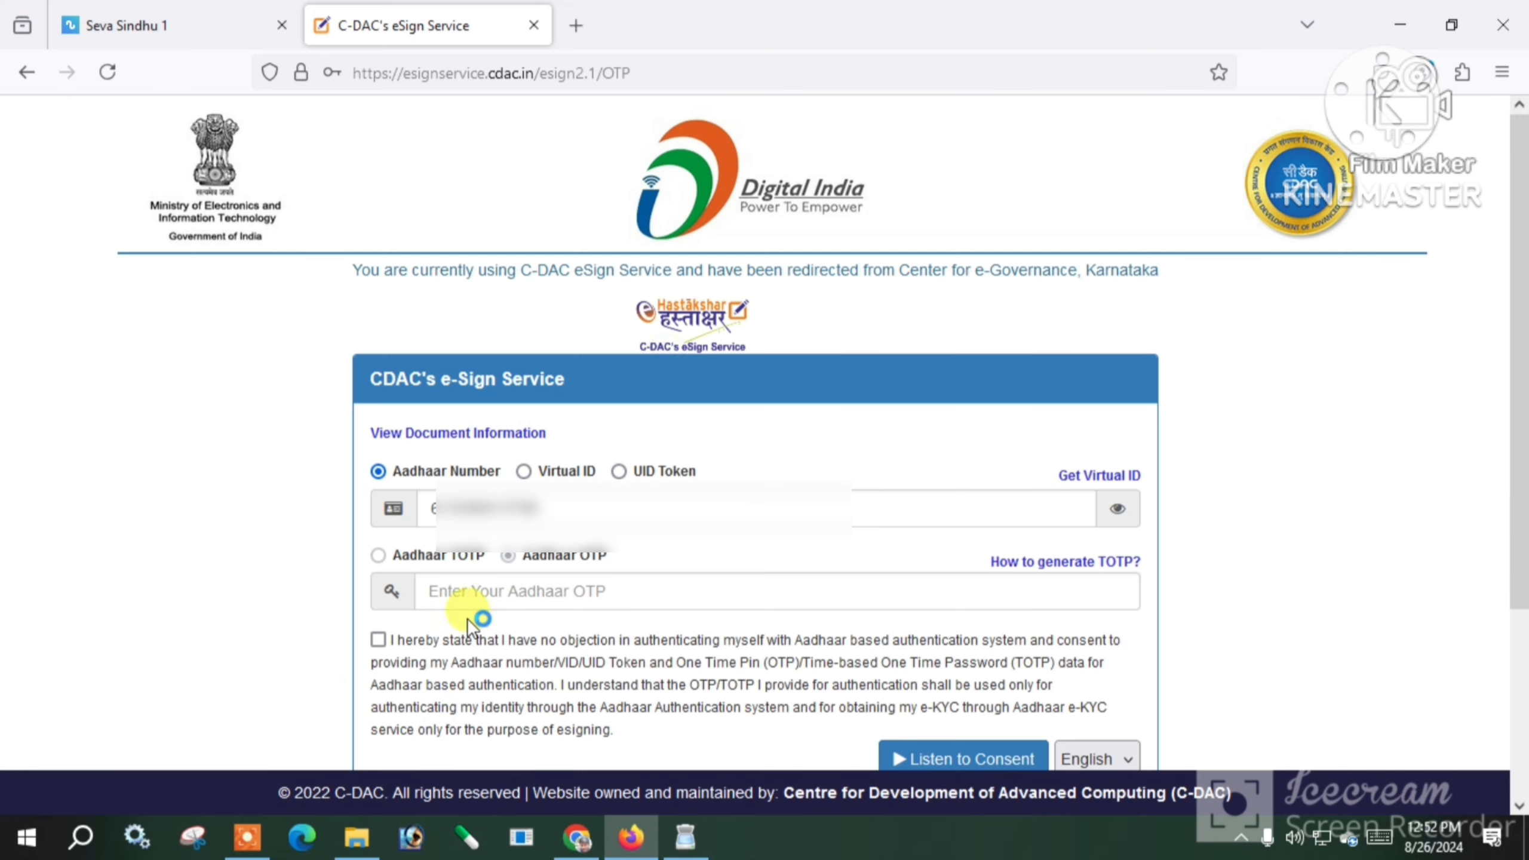
Enter the Aadhaar OTP and submit it to complete the e-signature
click(473, 589)
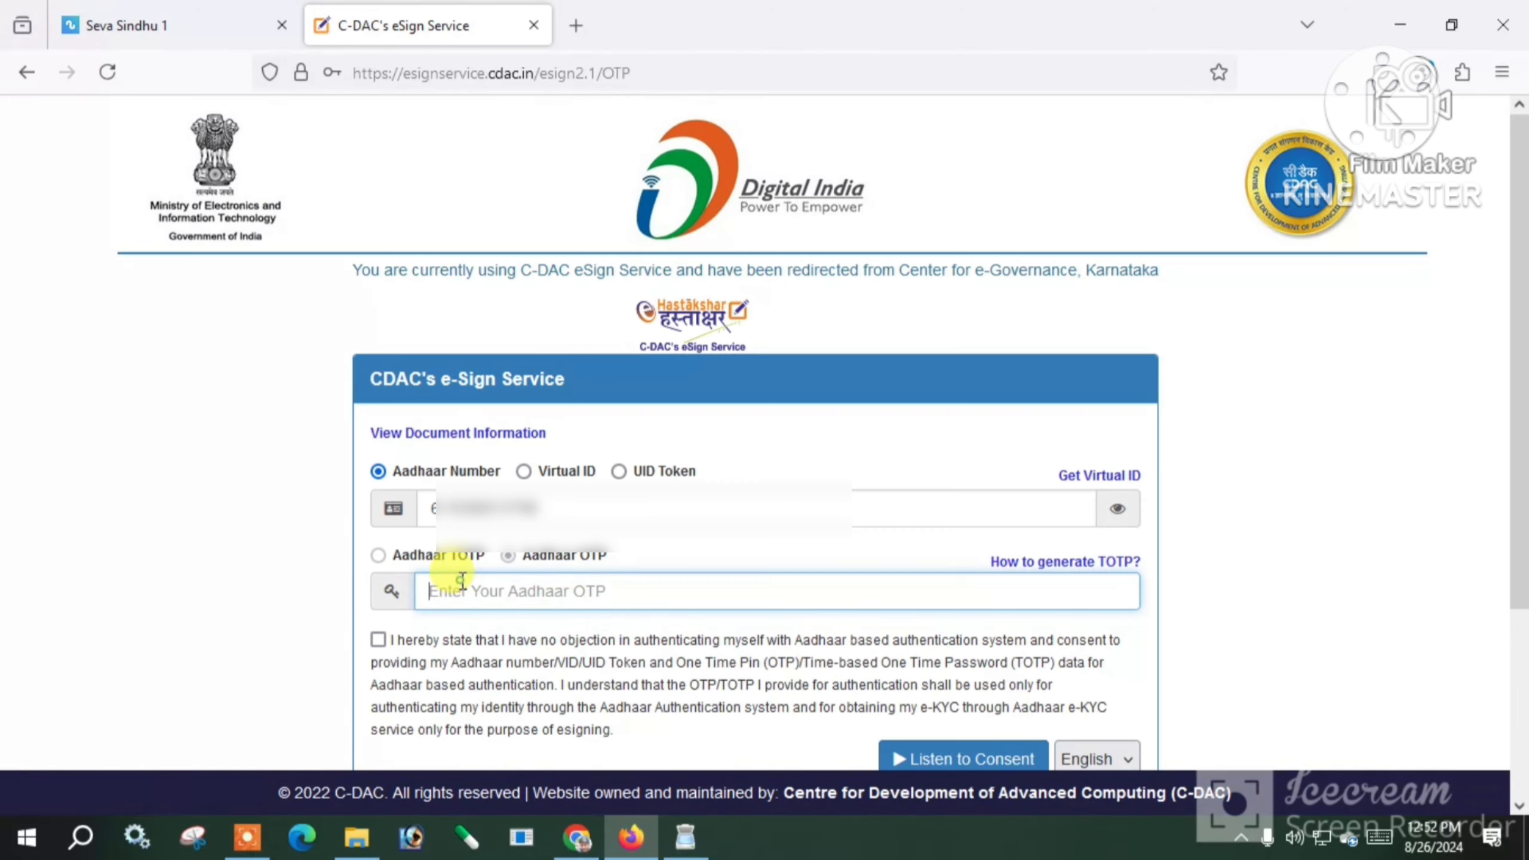
click(1118, 508)
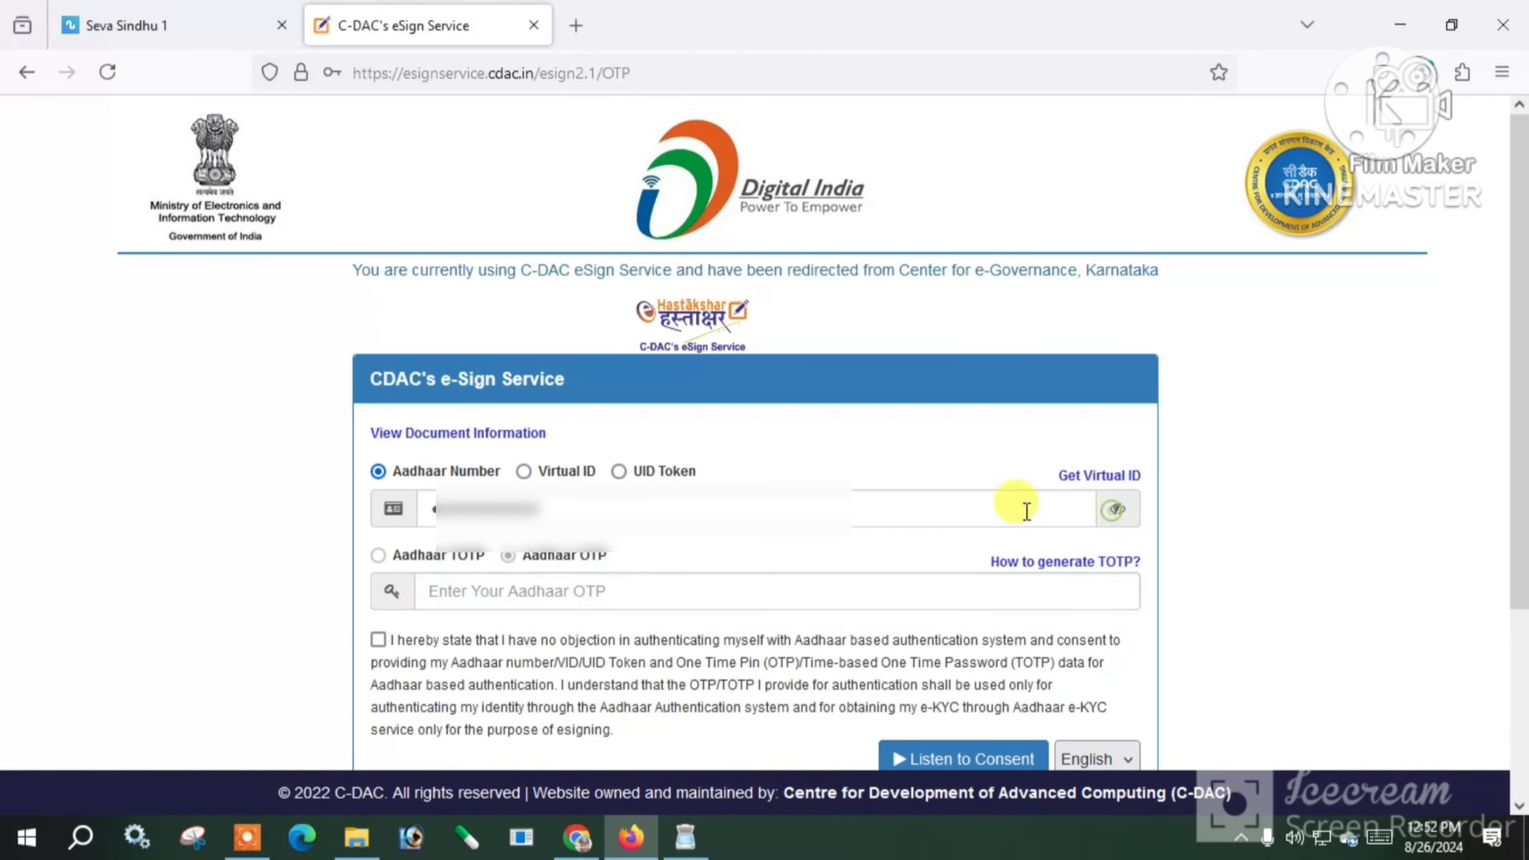
click(605, 580)
text(•••)
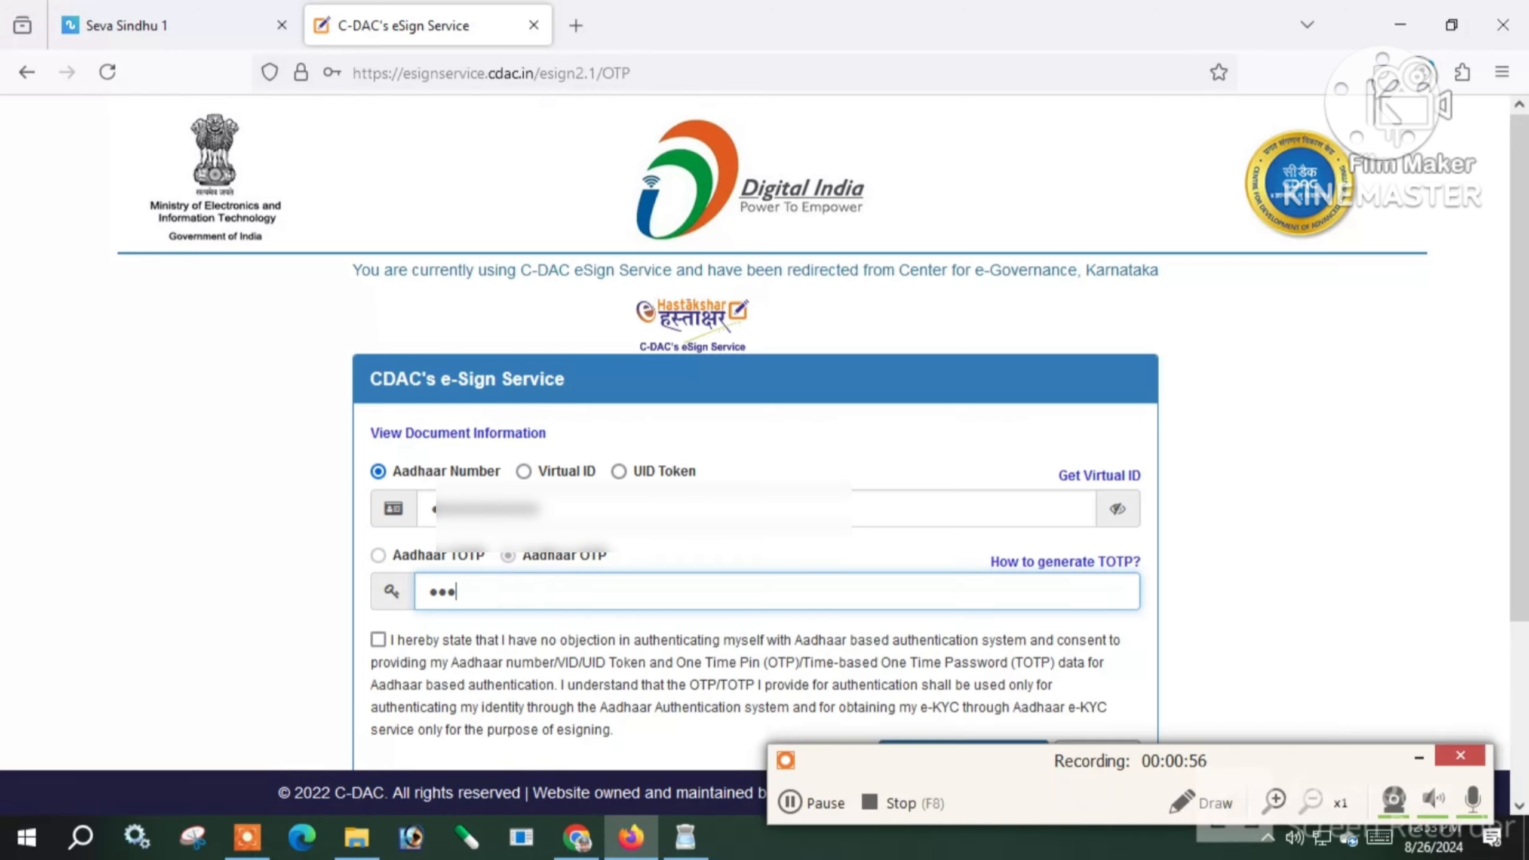
text(•••)
scroll(605, 435, down, 3)
click(410, 627)
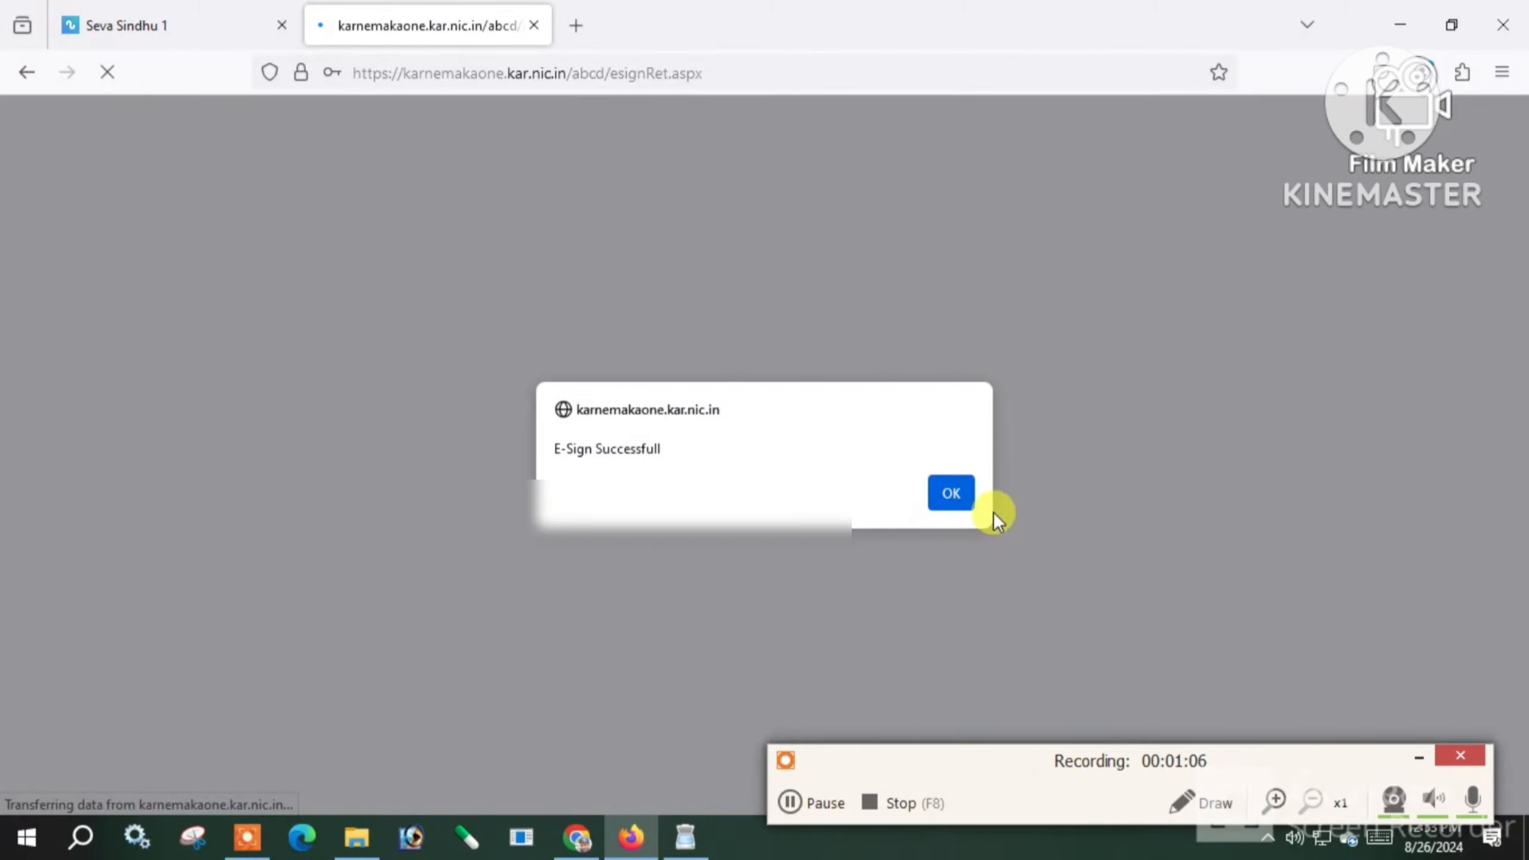
Acknowledge E-Sign Successfull and download the signed PDF finalesign.pdf
click(971, 492)
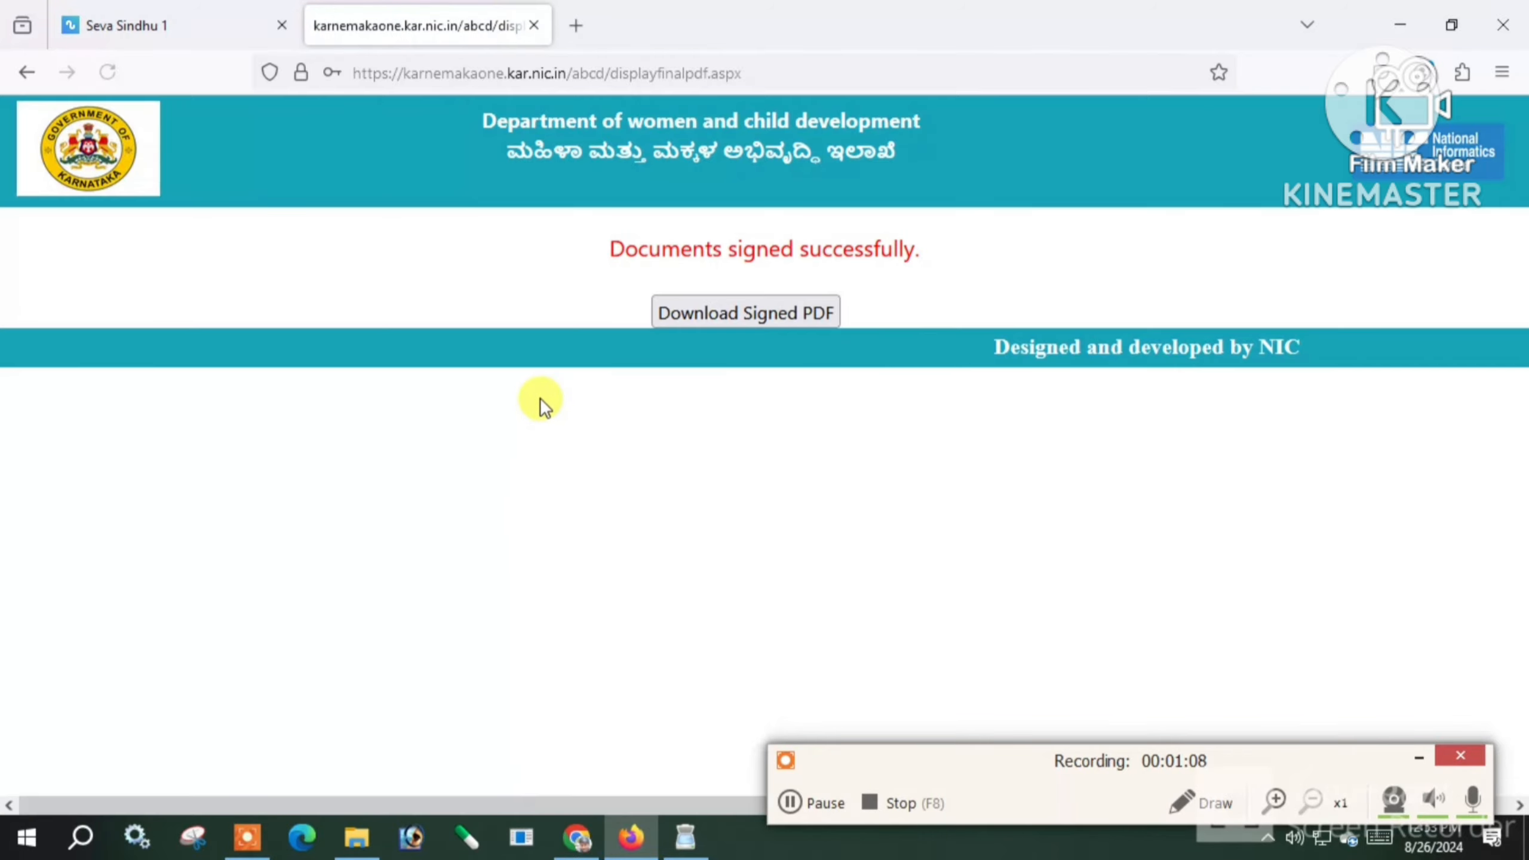
click(762, 313)
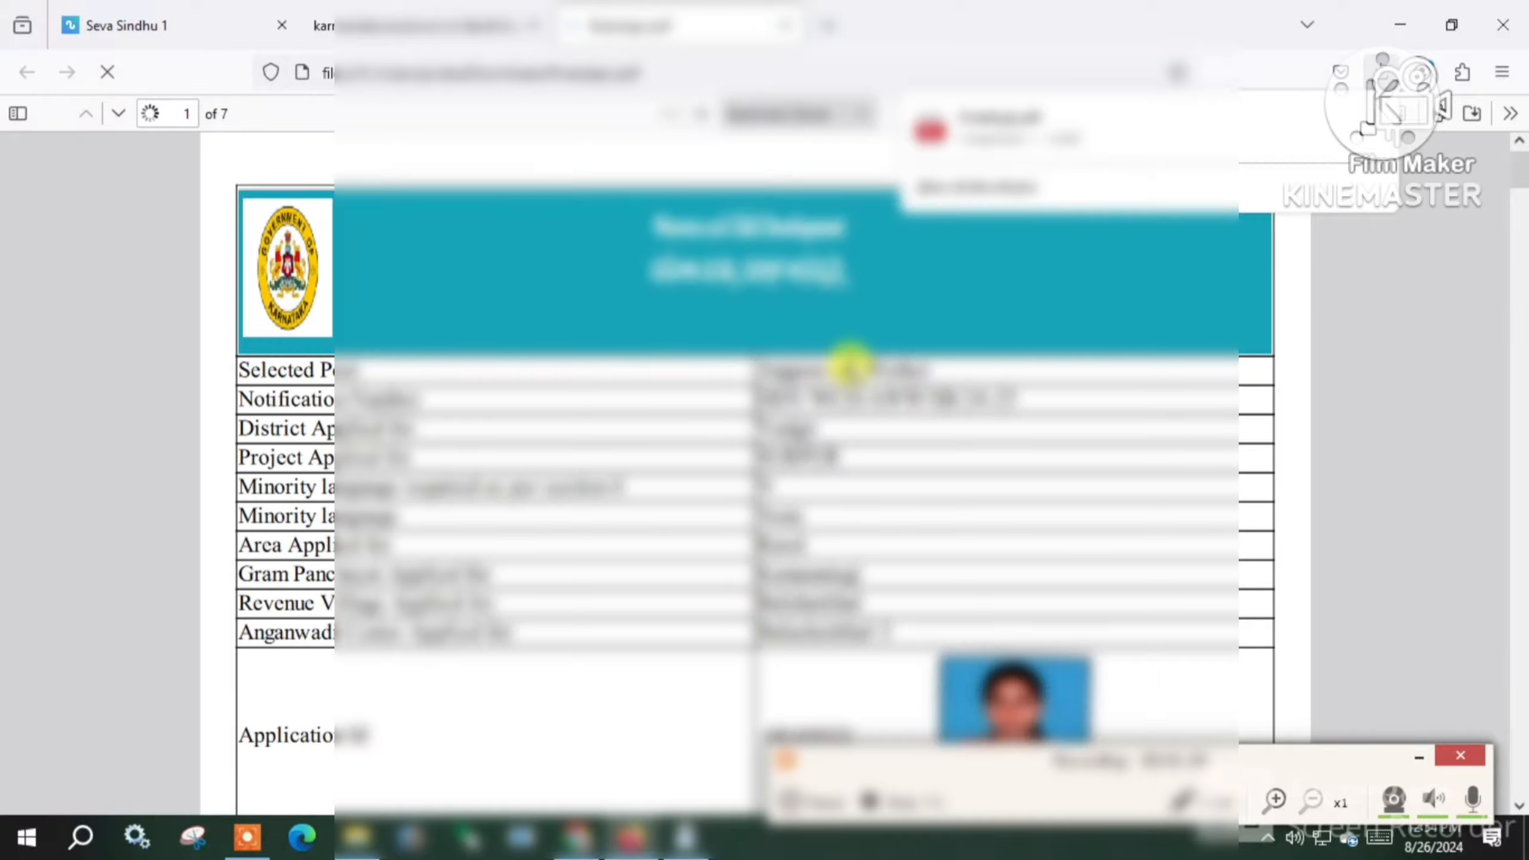
Scroll the signed application from page 1 to page 7 and close the downloads panel
scroll(804, 482, down, 15)
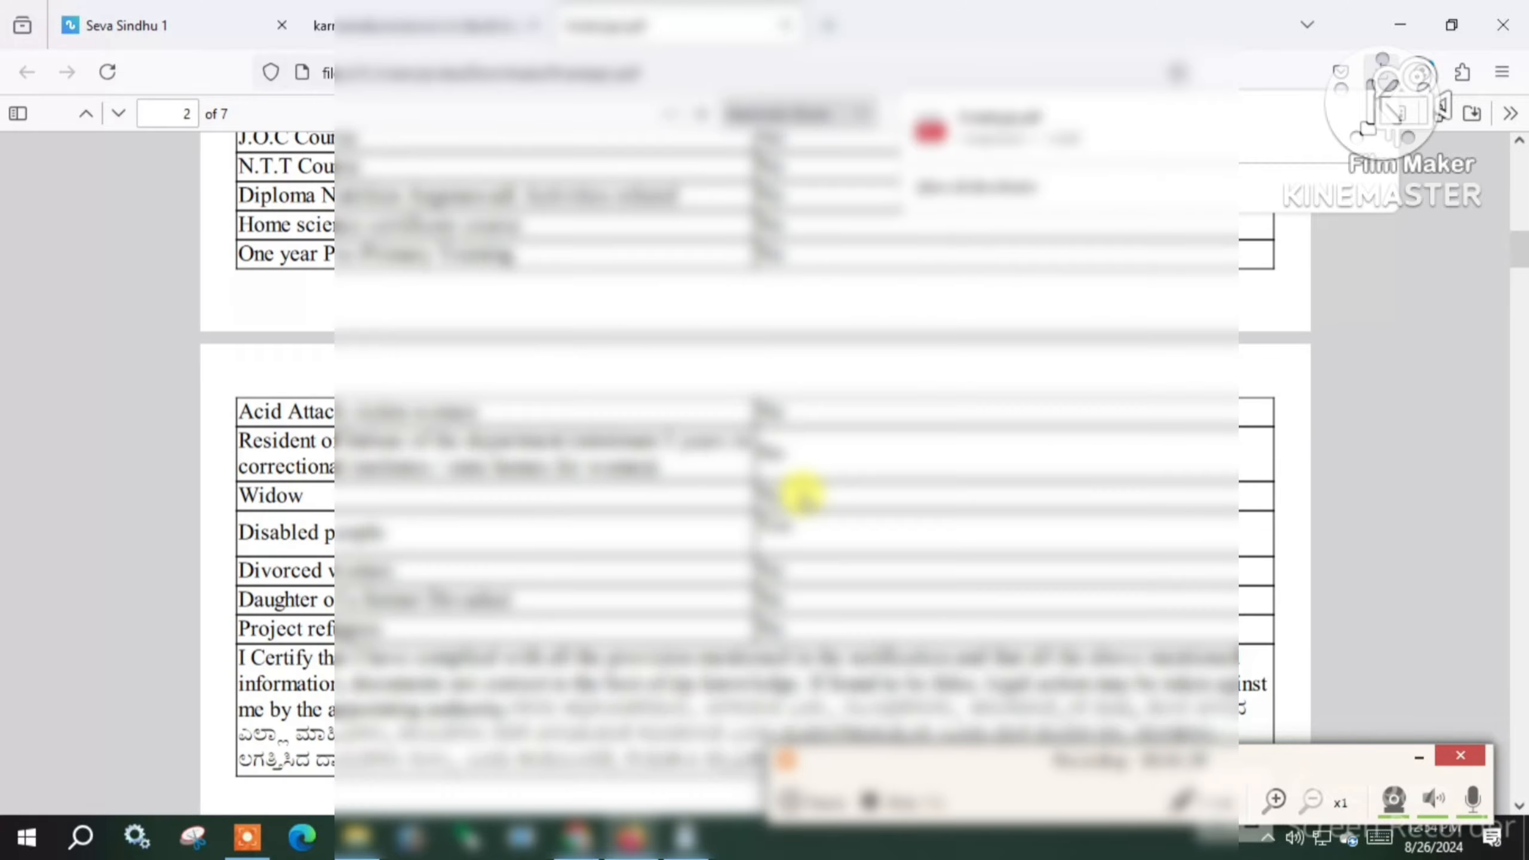
scroll(727, 523, down, 12)
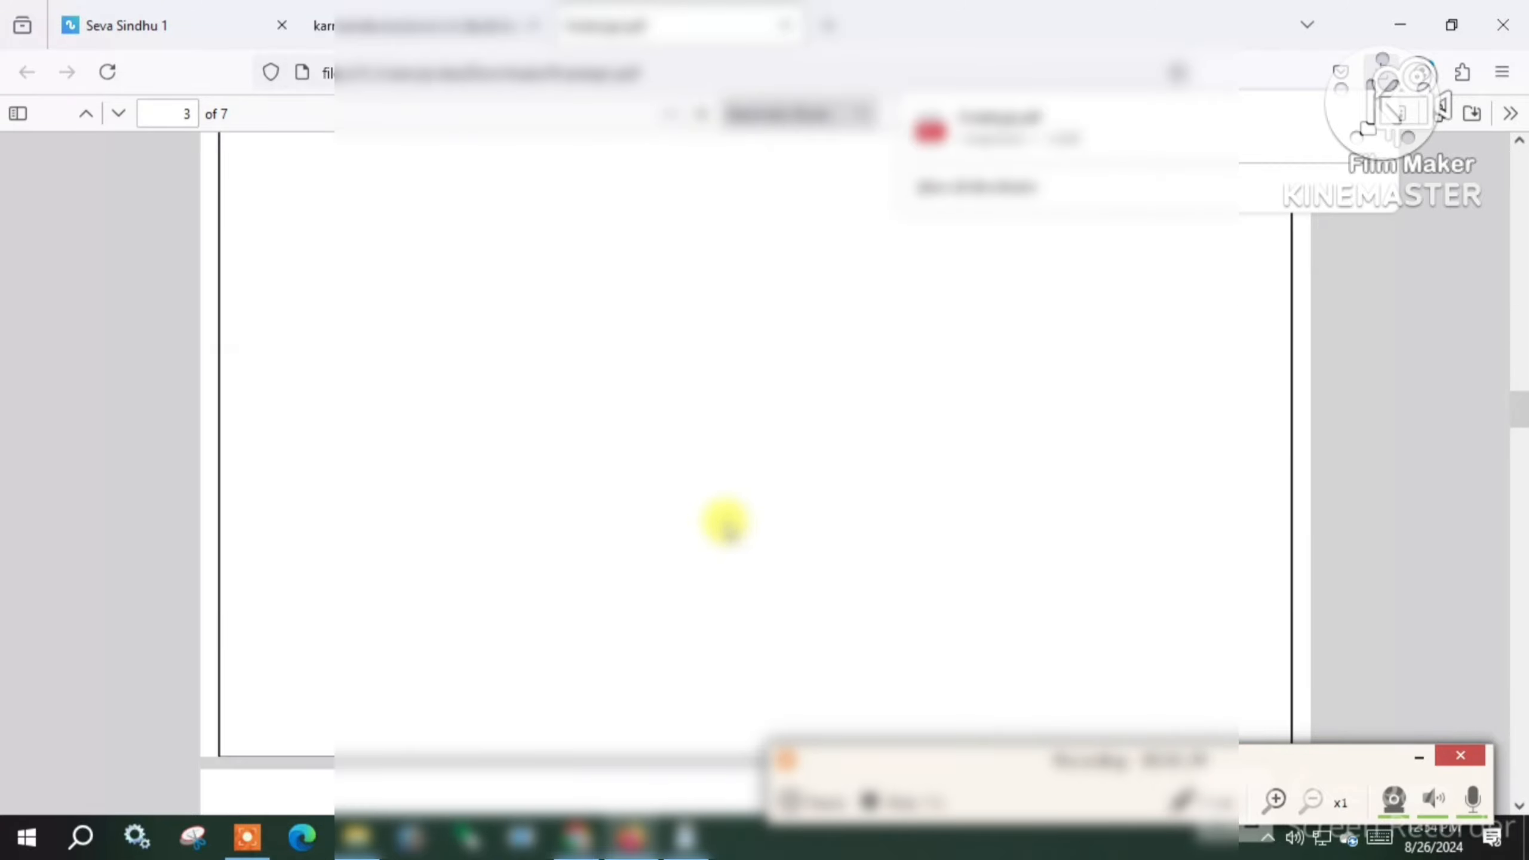
scroll(705, 530, down, 5)
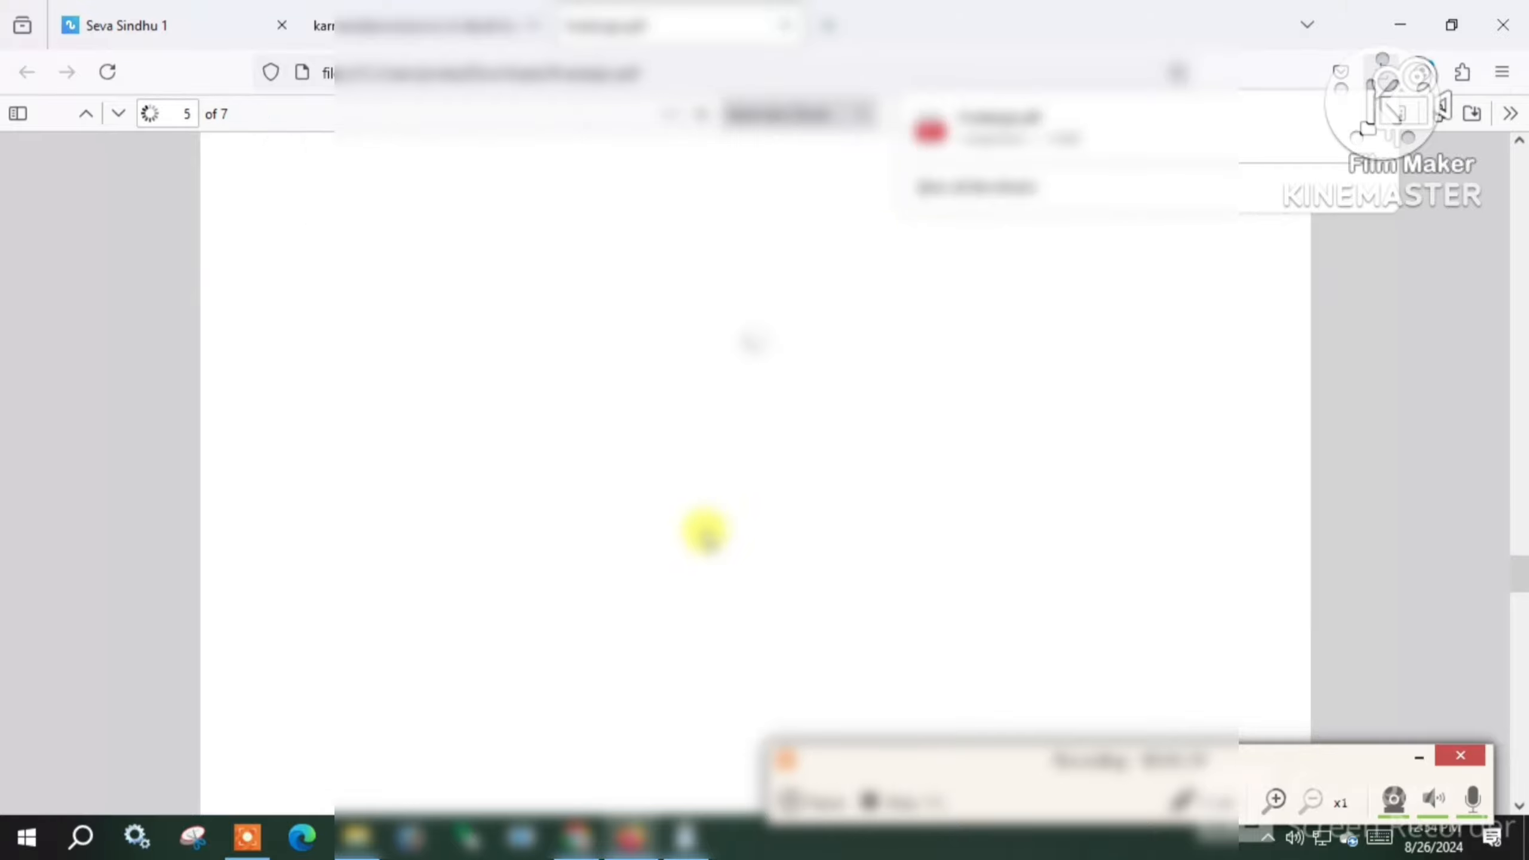
scroll(860, 444, down, 10)
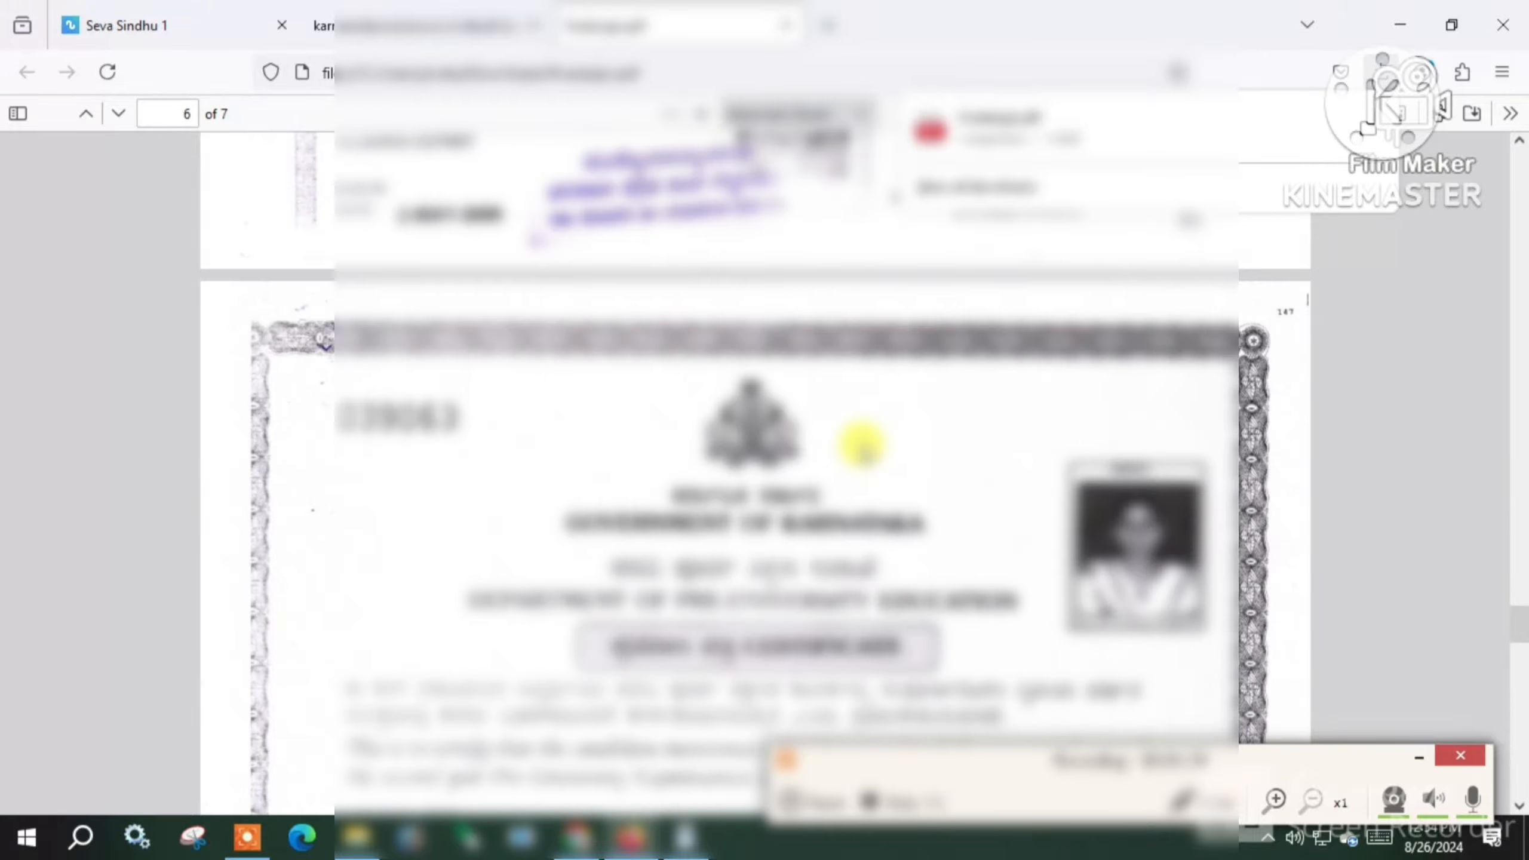
scroll(860, 444, down, 5)
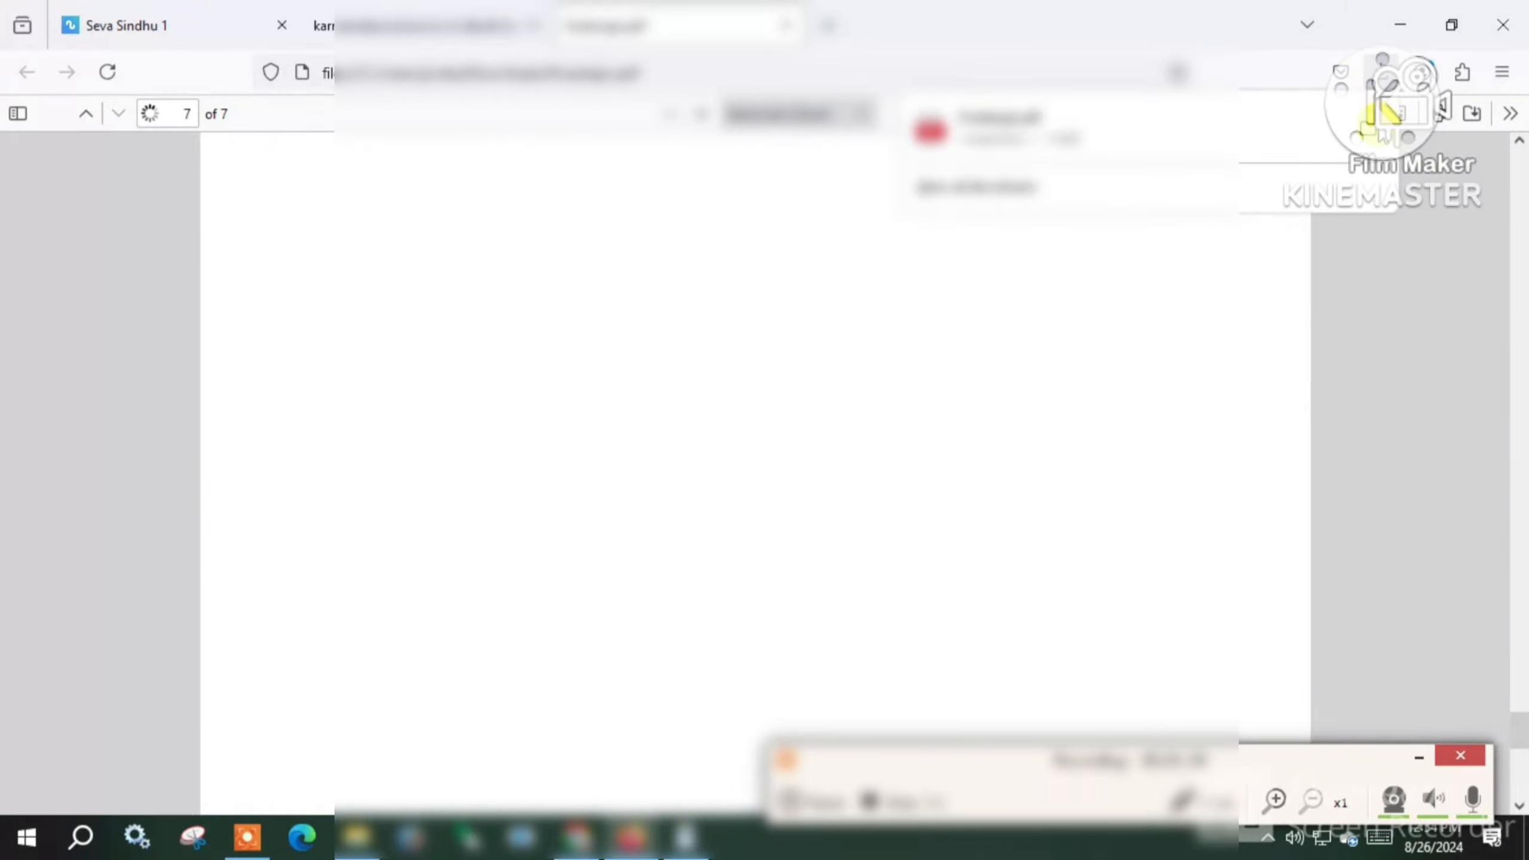
click(1400, 291)
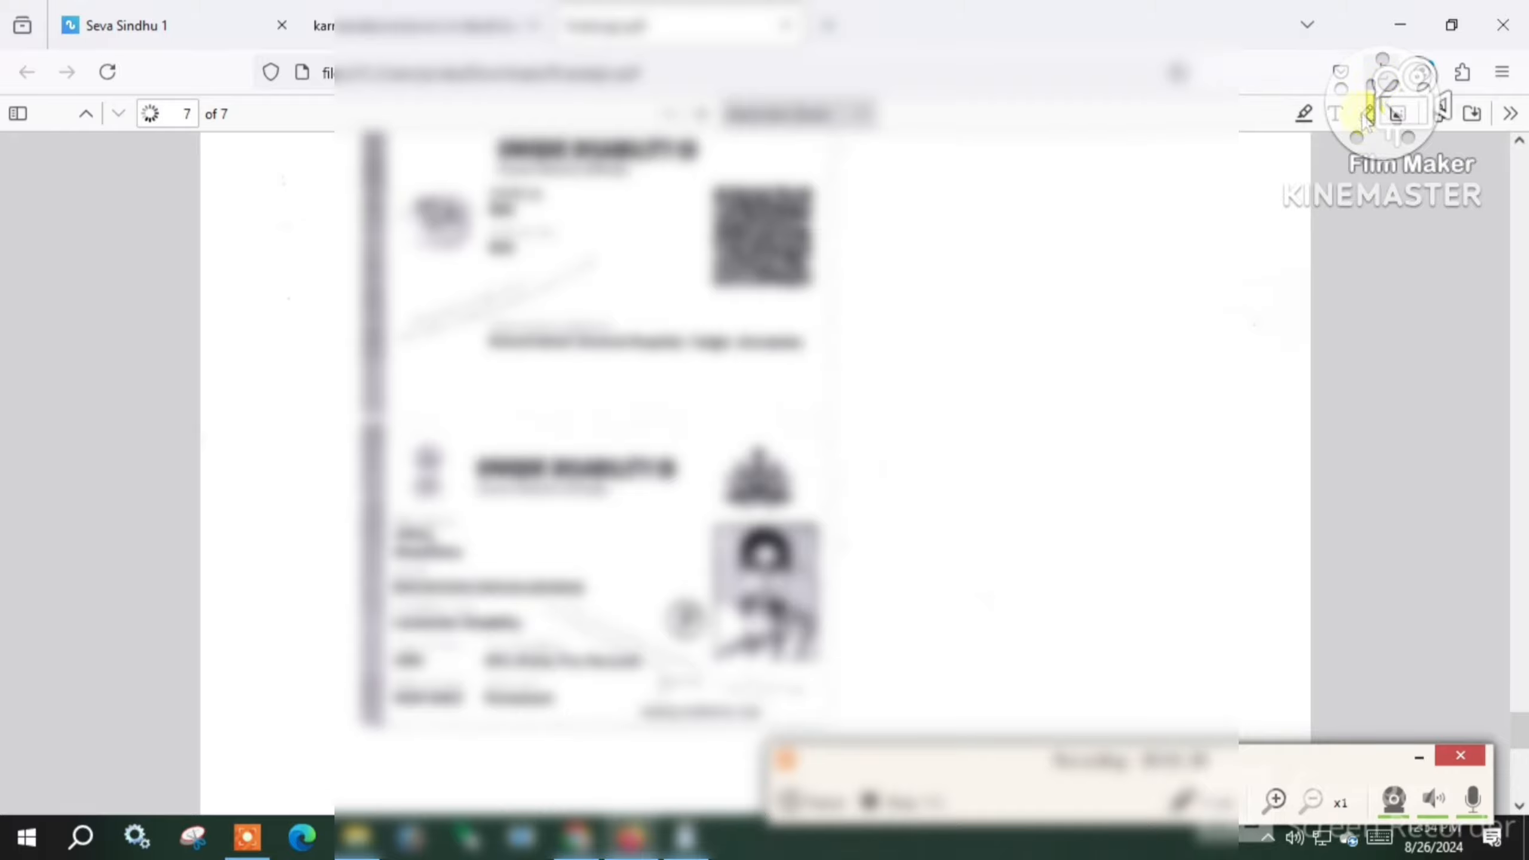